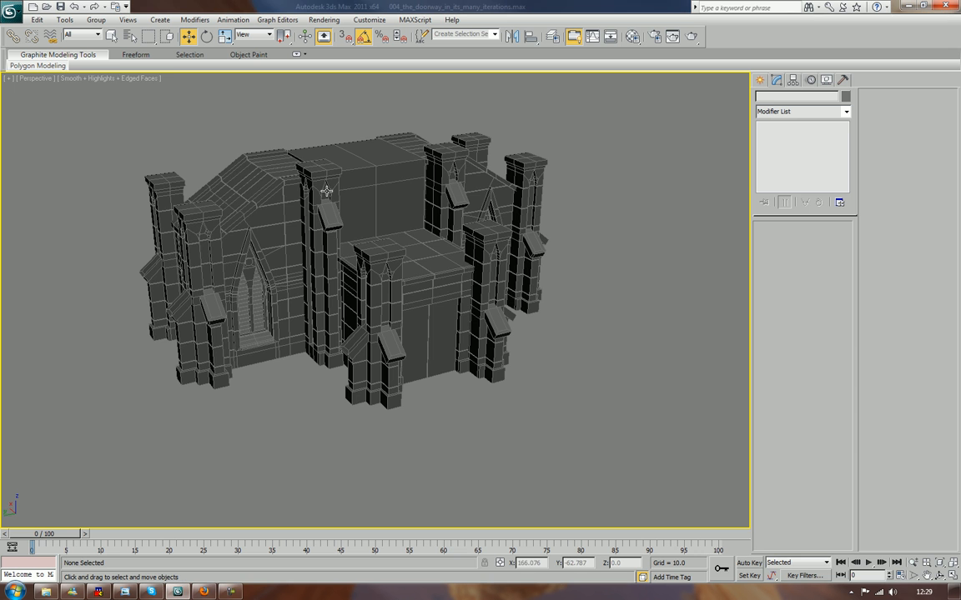
Delete the central Bunker section that joins the two window-wall wings of the building
{"action": "left_click", "coordinate": [343, 186]}
{"action": "middle_click_drag", "start_coordinate": [342, 187], "coordinate": [298, 201], "text": "alt"}
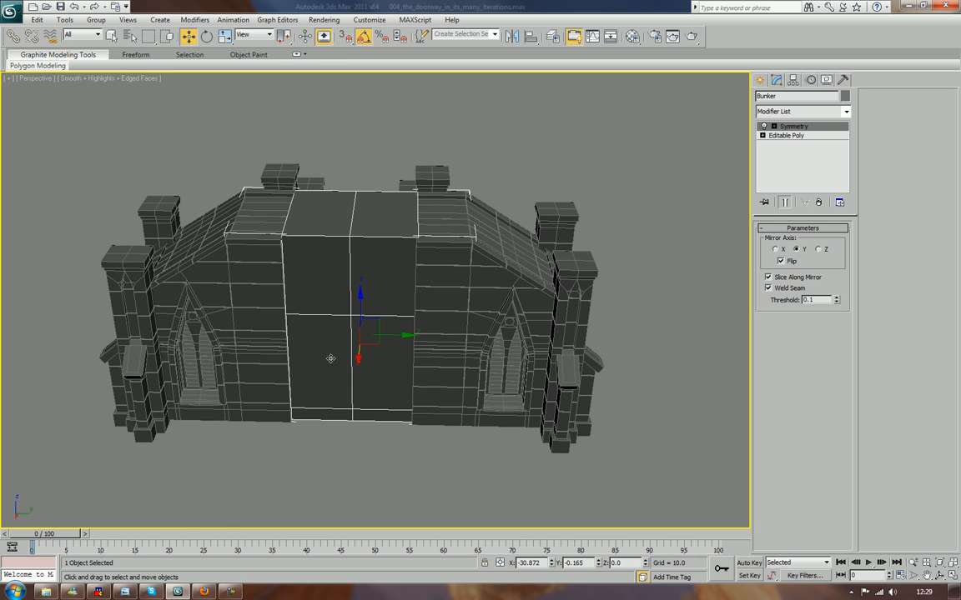
{"action": "mouse_move", "coordinate": [357, 357]}
{"action": "left_mouse_down"}
{"action": "mouse_move", "coordinate": [355, 367]}
{"action": "mouse_move", "coordinate": [356, 356]}
{"action": "left_mouse_up"}
{"action": "key", "text": "ctrl+z"}
{"action": "middle_click_drag", "start_coordinate": [328, 369], "coordinate": [471, 372], "text": "alt"}
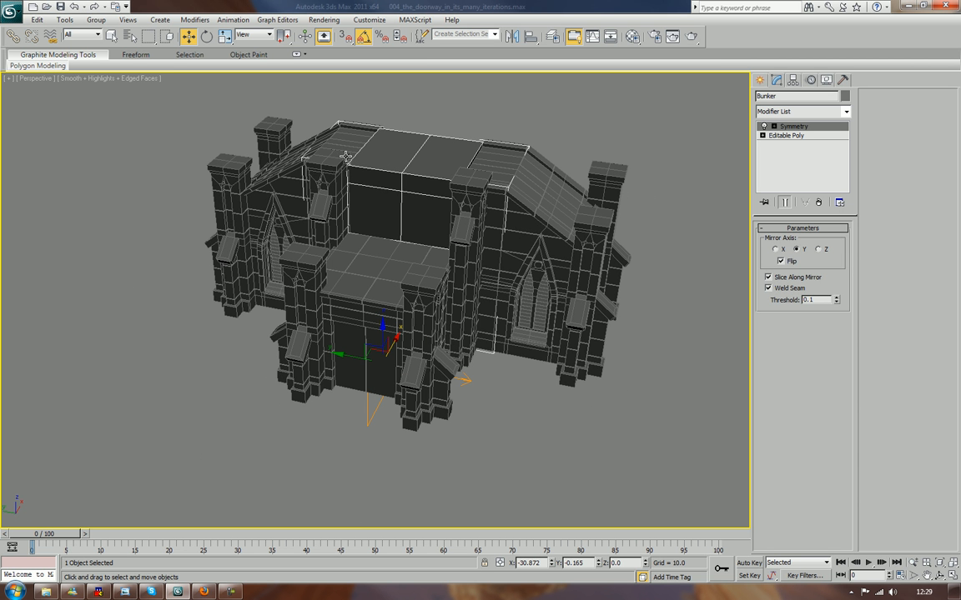
{"action": "left_click", "coordinate": [484, 131]}
{"action": "left_click", "coordinate": [394, 151]}
{"action": "middle_click_drag", "start_coordinate": [393, 151], "coordinate": [263, 181], "text": "alt"}
{"action": "middle_click_drag", "start_coordinate": [343, 330], "coordinate": [302, 340], "text": "alt"}
{"action": "scroll", "coordinate": [331, 324], "scroll_direction": "up", "scroll_amount": 3}
{"action": "scroll", "coordinate": [331, 325], "scroll_direction": "up", "scroll_amount": 2}
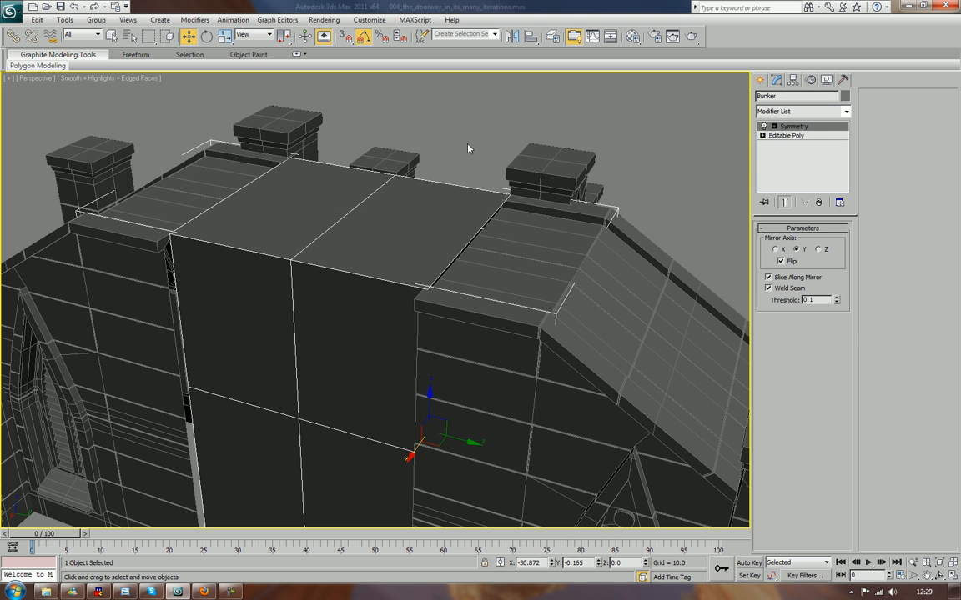
{"action": "key", "text": "Delete"}
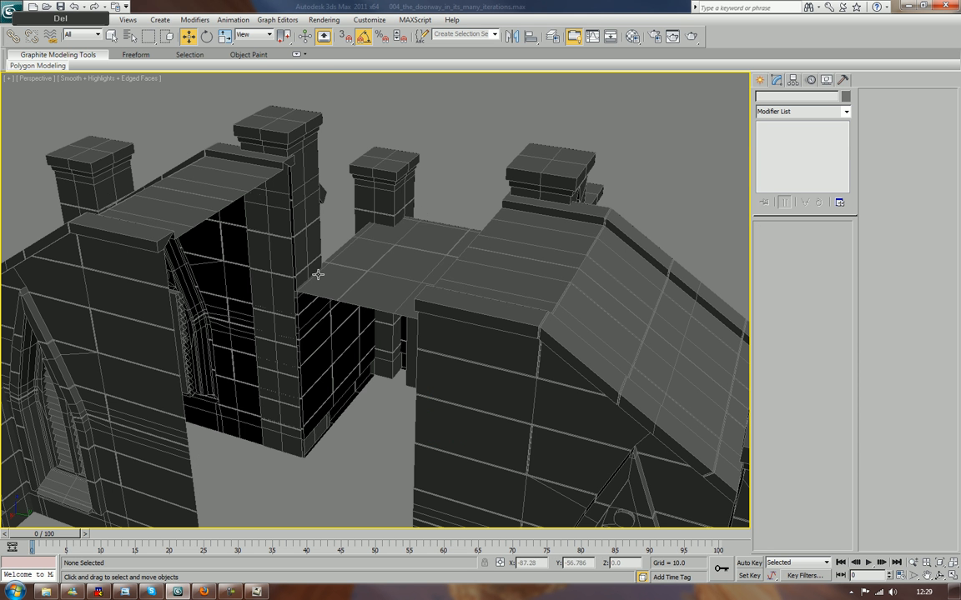
Delete the polygon capping the inner end of the roof ledge on the first wing's doorway-side window wall
{"action": "middle_click_drag", "start_coordinate": [317, 275], "coordinate": [284, 316], "text": "alt"}
{"action": "scroll", "coordinate": [272, 329], "scroll_direction": "up", "scroll_amount": 3}
{"action": "left_click", "coordinate": [151, 223]}
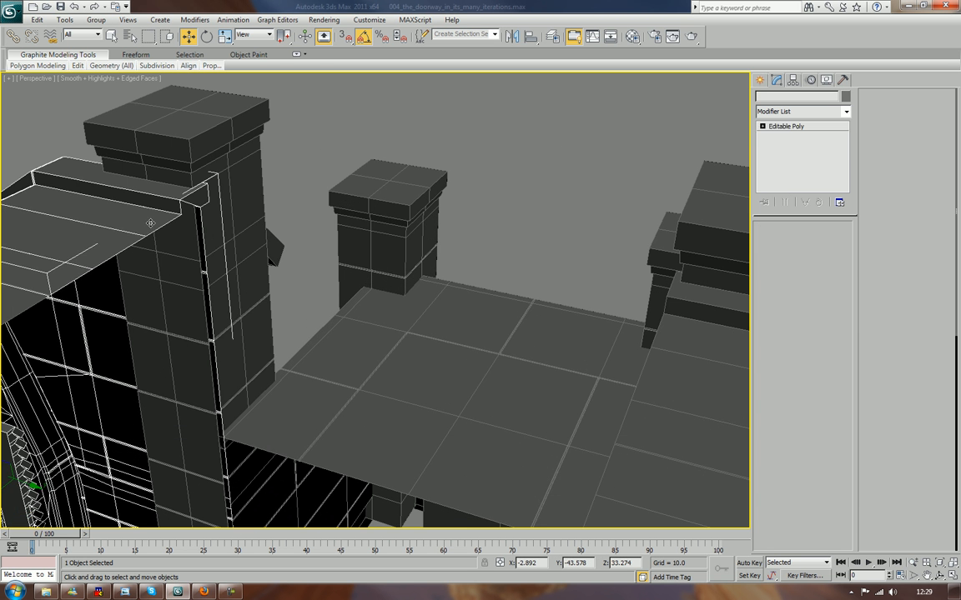
{"action": "middle_click_drag", "start_coordinate": [151, 223], "coordinate": [274, 234]}
{"action": "left_click", "coordinate": [814, 241]}
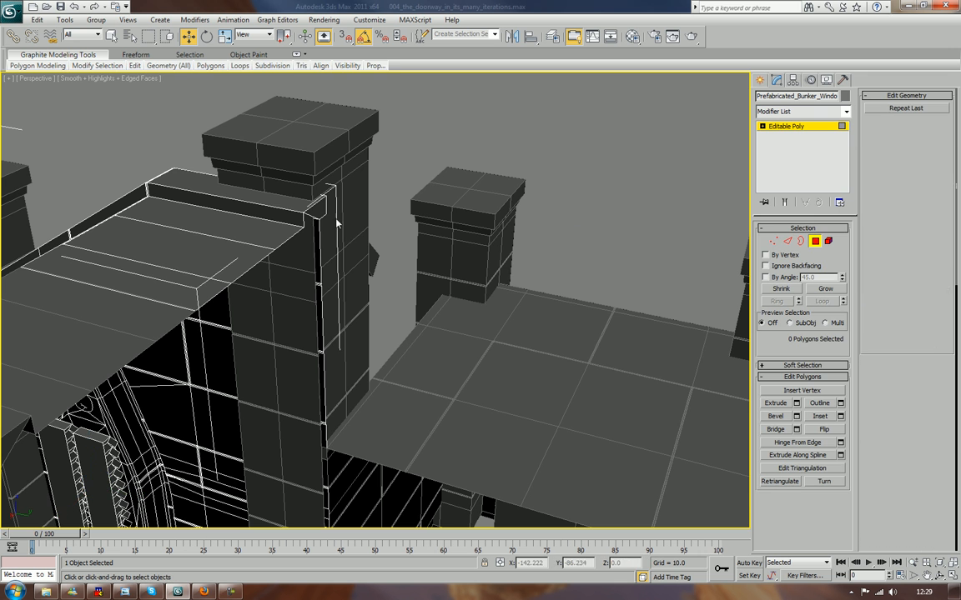
{"action": "left_click", "coordinate": [312, 214]}
{"action": "key", "text": "Delete"}
{"action": "middle_click_drag", "start_coordinate": [285, 273], "coordinate": [421, 196]}
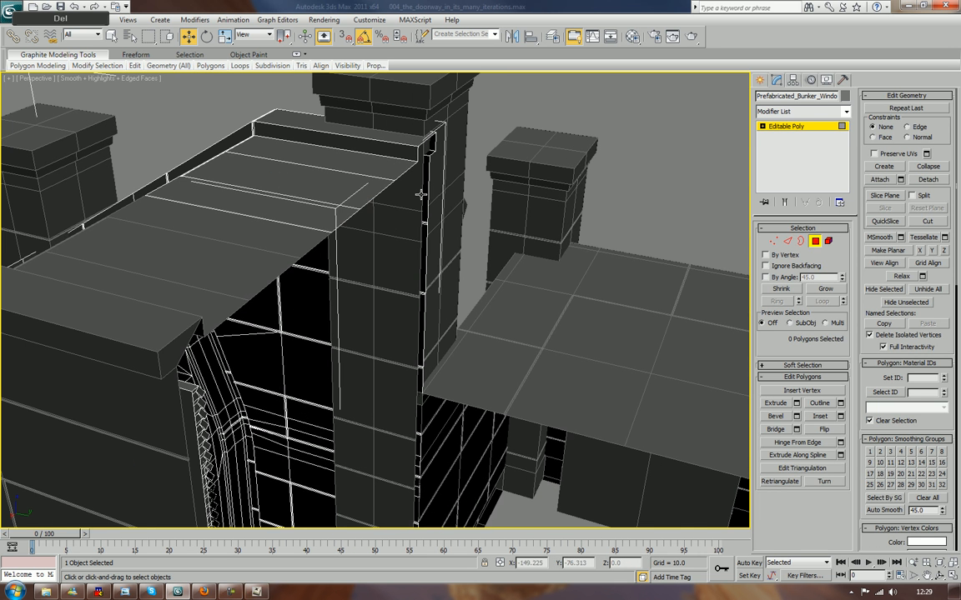
{"action": "left_click", "coordinate": [814, 240]}
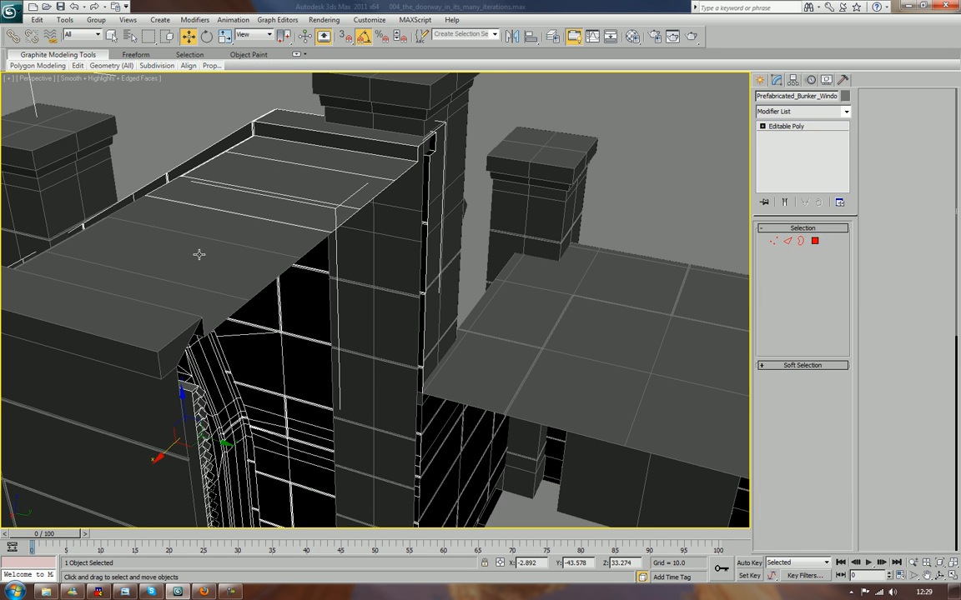
Delete the matching ledge end-cap polygon on the other window wall of the same wing
{"action": "left_click", "coordinate": [198, 253]}
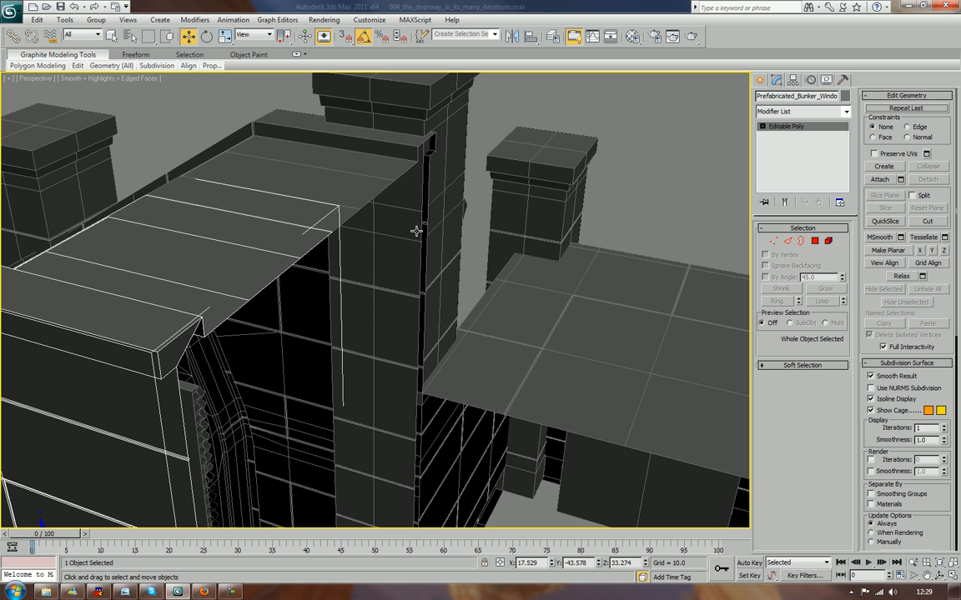
{"action": "left_click", "coordinate": [814, 241]}
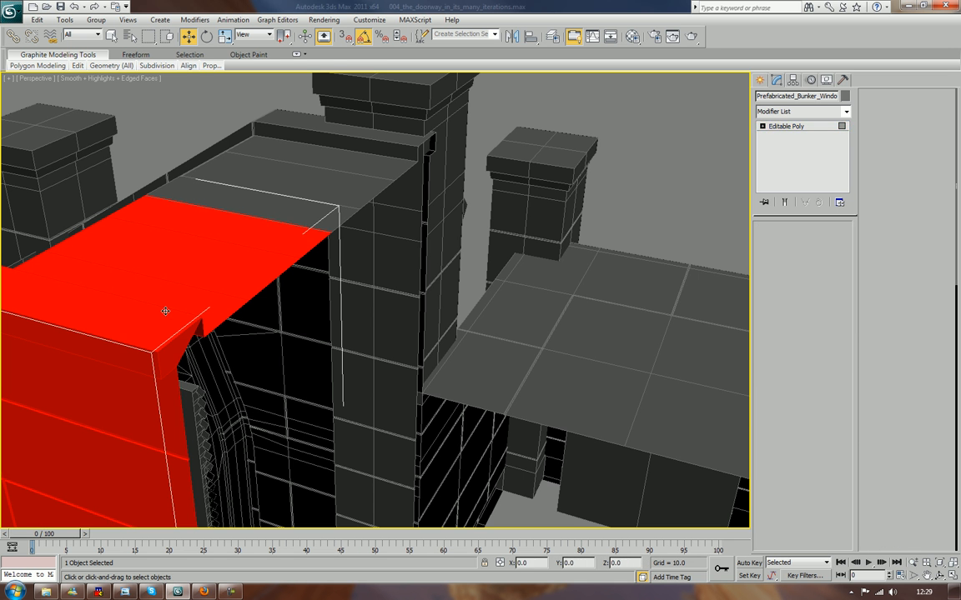
{"action": "left_click", "coordinate": [174, 355]}
{"action": "key", "text": "Delete"}
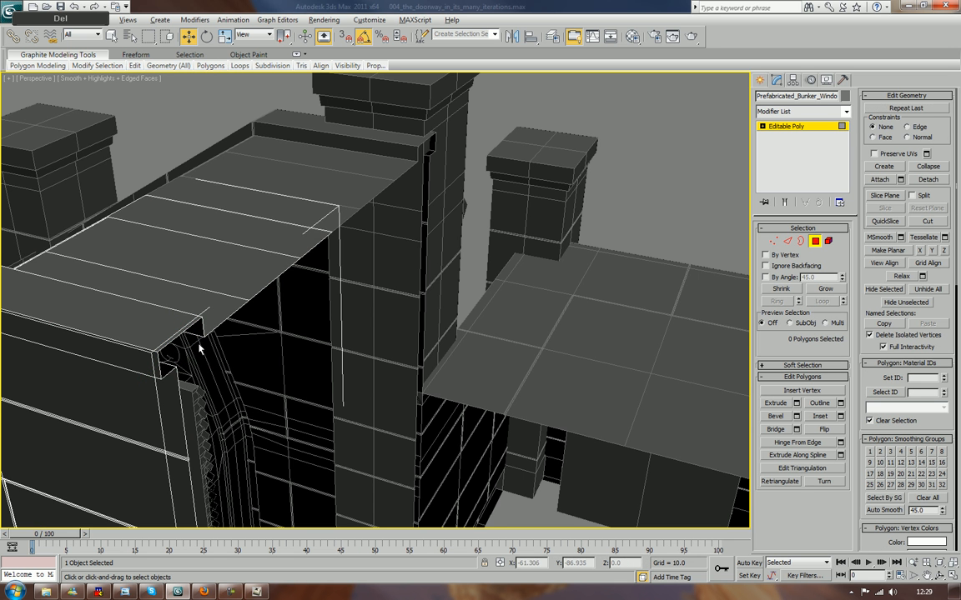
{"action": "middle_click_drag", "start_coordinate": [198, 348], "coordinate": [329, 415], "text": "alt"}
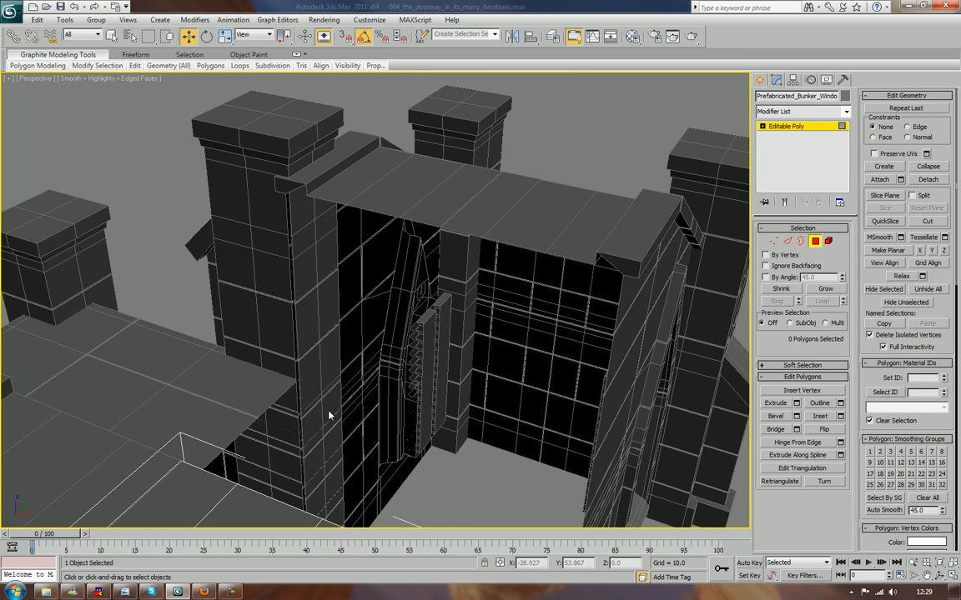
{"action": "left_click", "coordinate": [814, 241]}
Delete the ledge end-cap polygon on the opposite wing's window wall nearest the doorway block
{"action": "key", "text": "4"}
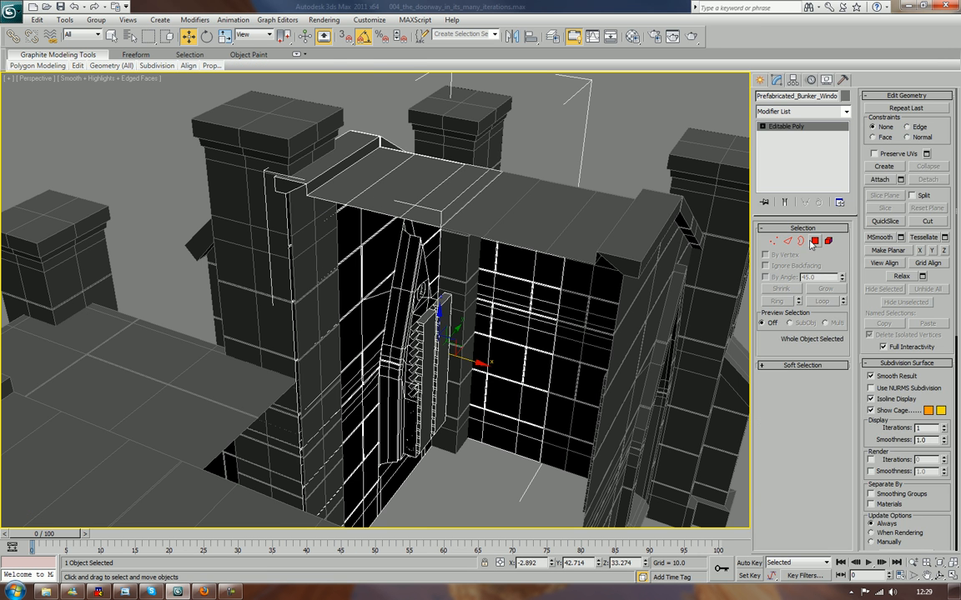
{"action": "key", "text": "ctrl+a"}
{"action": "left_click", "coordinate": [284, 189]}
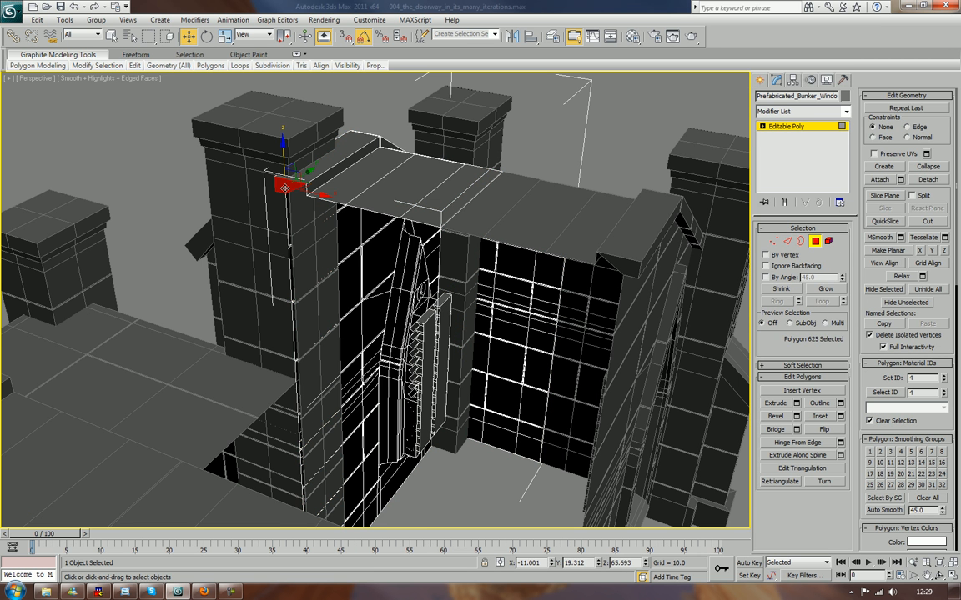
{"action": "key", "text": "Delete"}
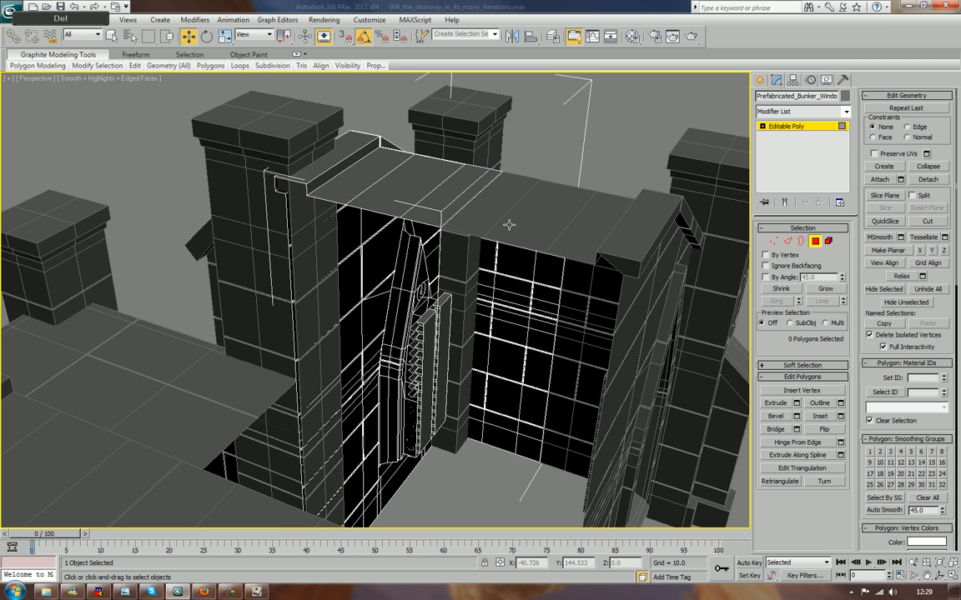
{"action": "left_click", "coordinate": [815, 242]}
Delete the ledge end-cap polygon on the remaining window wall of the opposite wing
{"action": "left_click", "coordinate": [669, 263]}
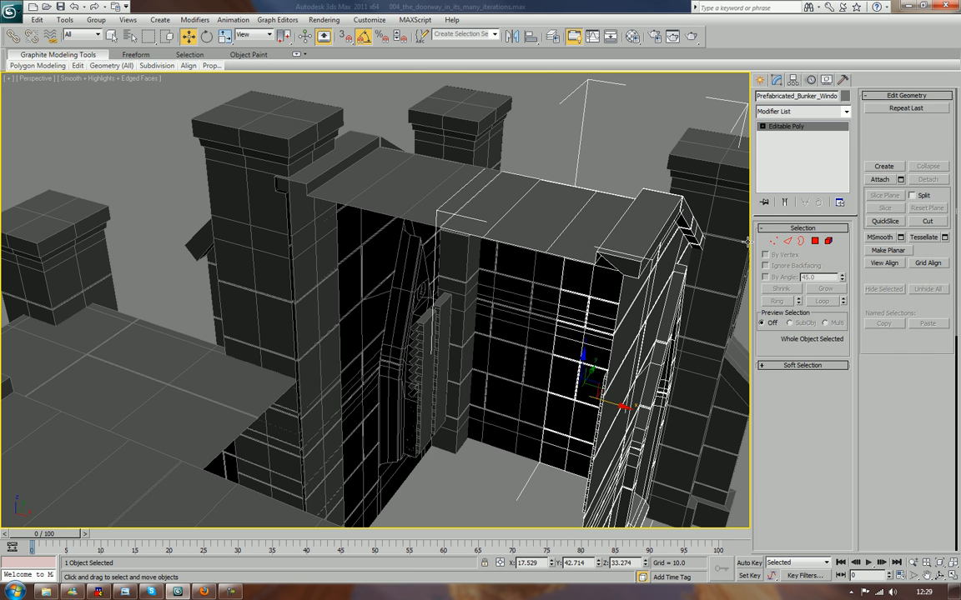
{"action": "key", "text": "4"}
{"action": "left_click", "coordinate": [670, 266]}
{"action": "key", "text": "Delete"}
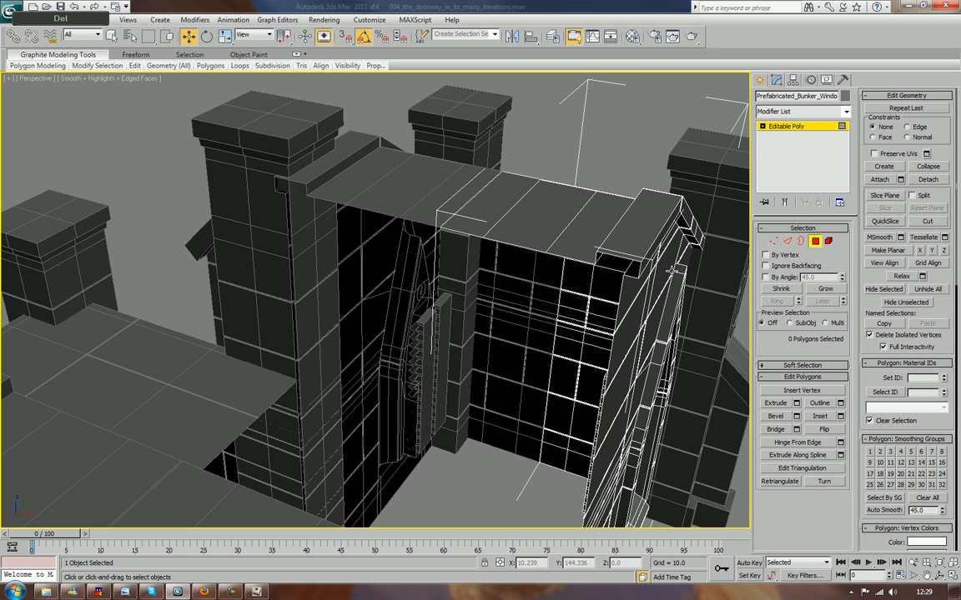
{"action": "left_click", "coordinate": [815, 242]}
Clone all four window walls once as a Copy, placed beside the original building along the X axis
{"action": "middle_click_drag", "start_coordinate": [589, 279], "coordinate": [530, 302], "text": "alt"}
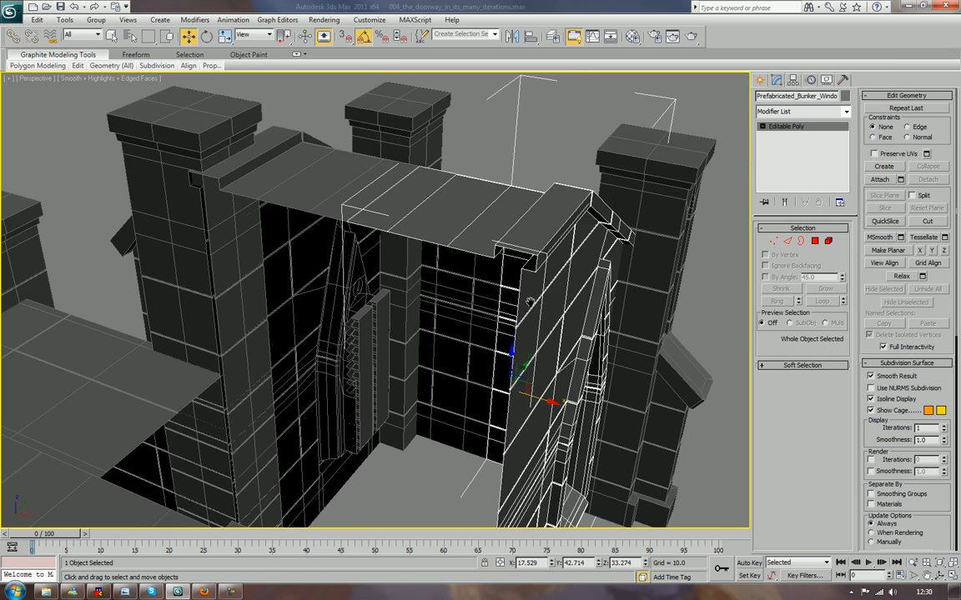
{"action": "scroll", "coordinate": [367, 343], "scroll_direction": "down", "scroll_amount": 5}
{"action": "left_click", "coordinate": [317, 236], "text": "ctrl"}
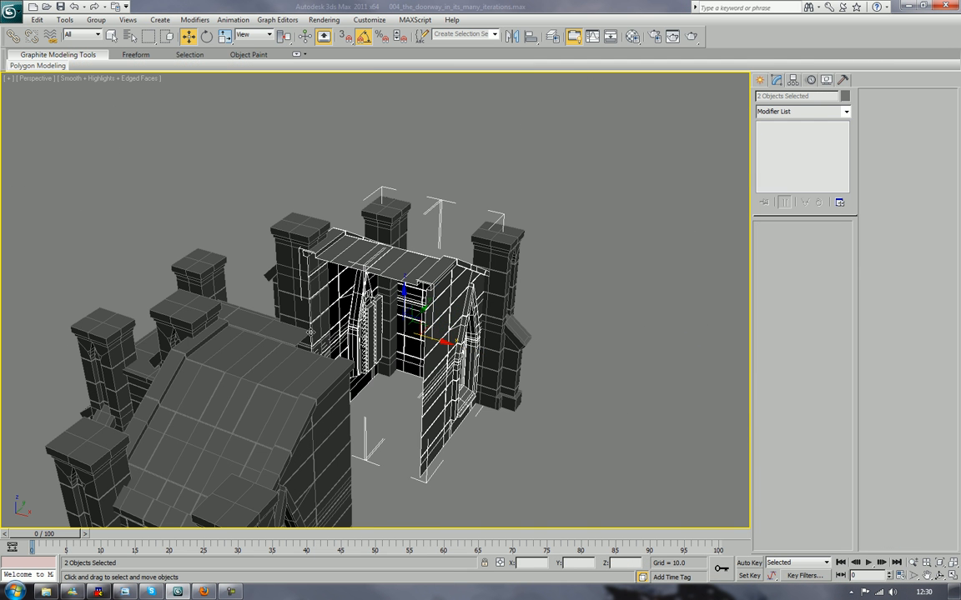
{"action": "left_click", "coordinate": [241, 325], "text": "ctrl"}
{"action": "left_click", "coordinate": [247, 347], "text": "ctrl"}
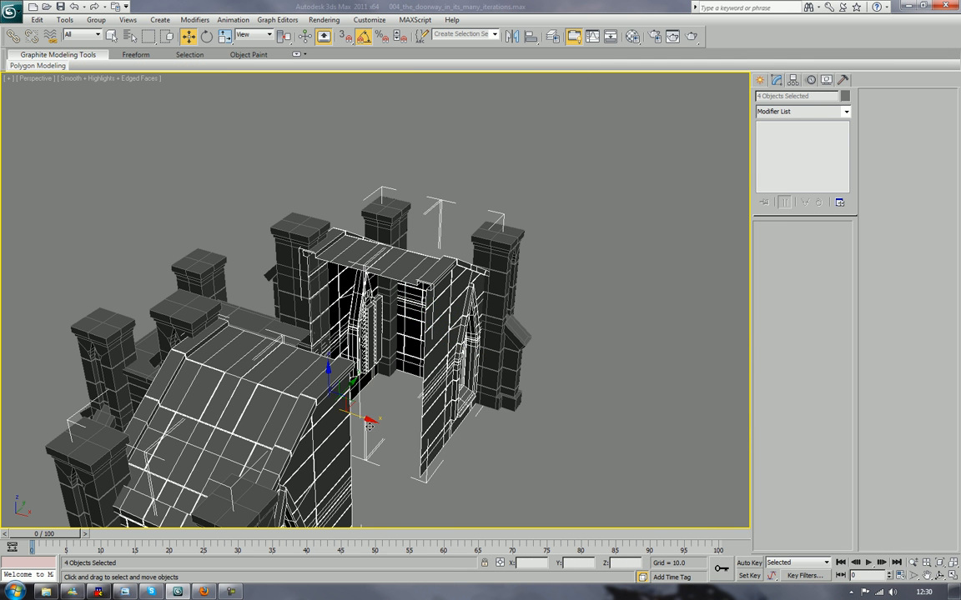
{"action": "left_click_drag", "start_coordinate": [370, 426], "coordinate": [650, 518], "text": "shift"}
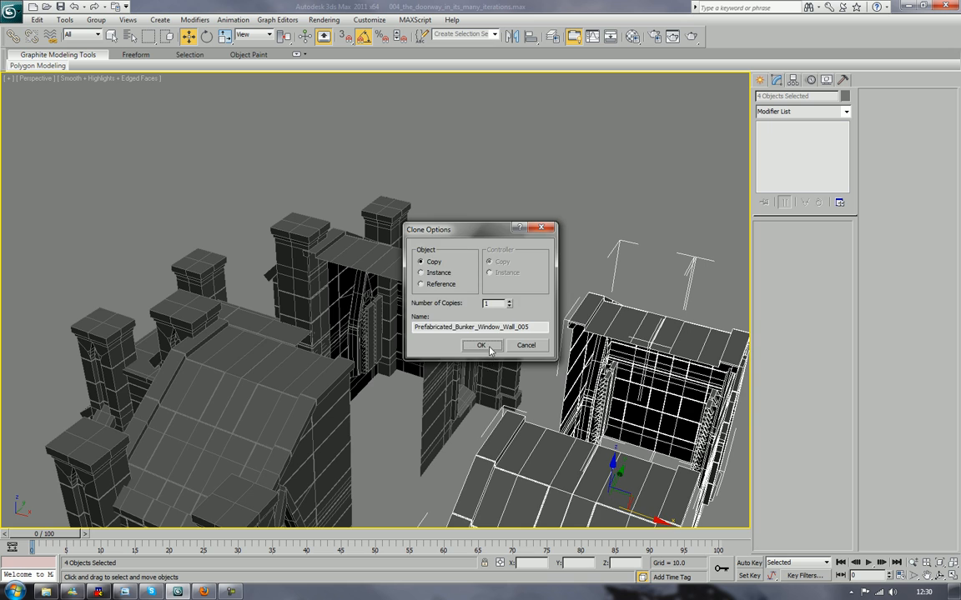
{"action": "left_click", "coordinate": [491, 351]}
{"action": "scroll", "coordinate": [500, 183], "scroll_direction": "up", "scroll_amount": 4}
{"action": "left_click", "coordinate": [632, 217]}
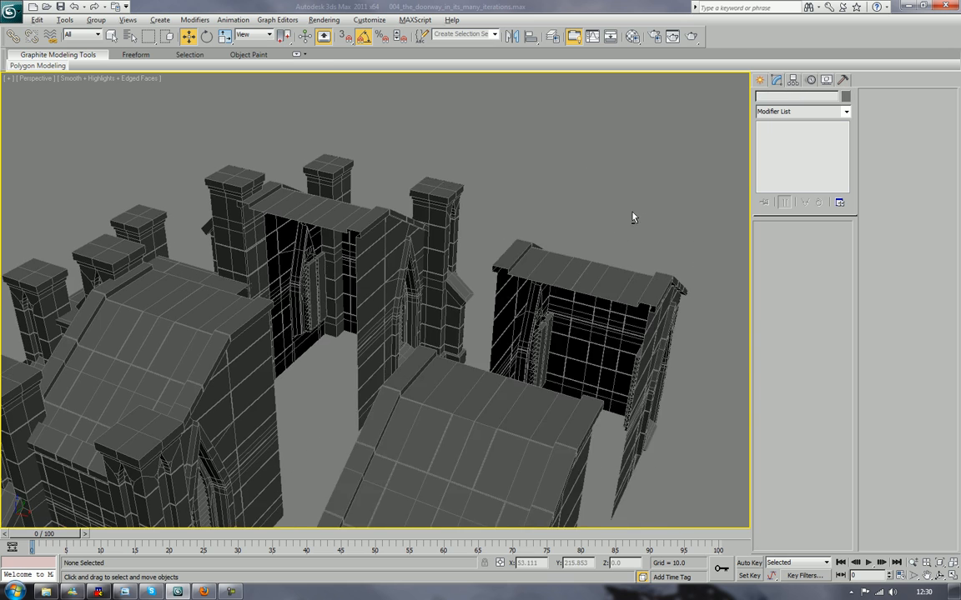
Attach the four copied window walls into a single editable poly
{"action": "middle_click_drag", "start_coordinate": [632, 217], "coordinate": [551, 290], "text": "alt"}
{"action": "left_click", "coordinate": [214, 387]}
{"action": "scroll", "coordinate": [210, 398], "scroll_direction": "up", "scroll_amount": 3}
{"action": "scroll", "coordinate": [551, 291], "scroll_direction": "up", "scroll_amount": 2}
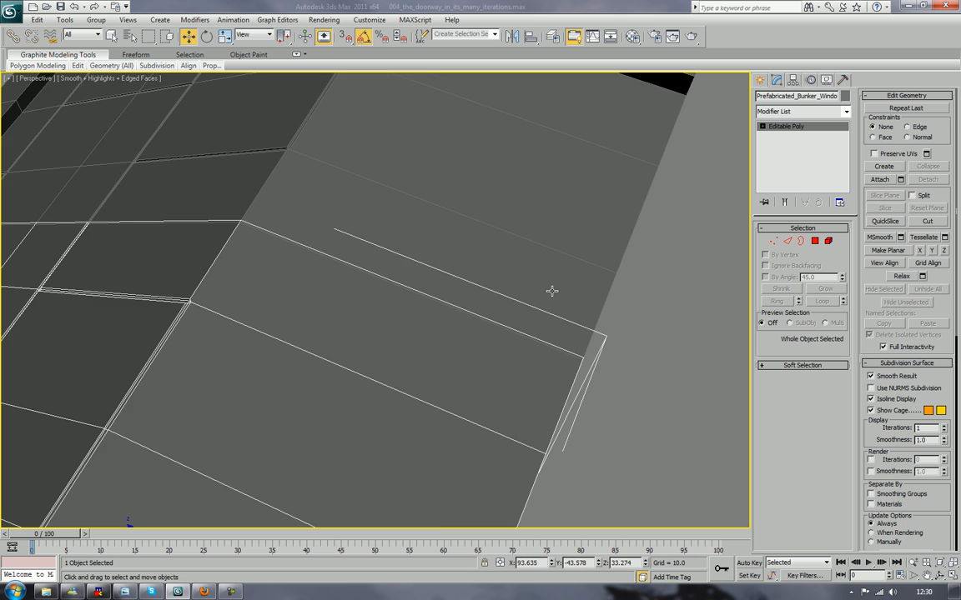
{"action": "scroll", "coordinate": [551, 292], "scroll_direction": "up", "scroll_amount": 2}
{"action": "scroll", "coordinate": [551, 293], "scroll_direction": "down", "scroll_amount": 8}
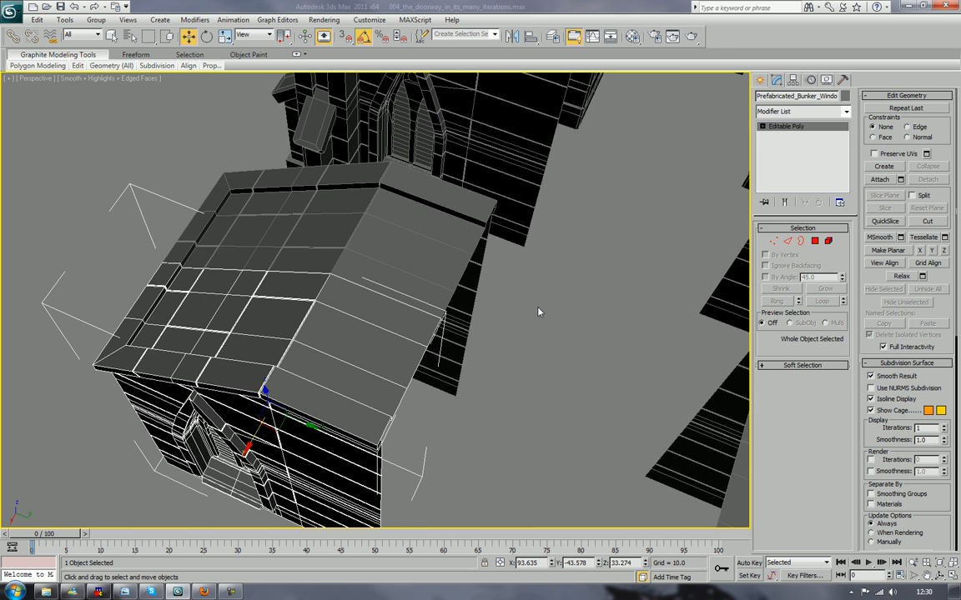
{"action": "middle_click_drag", "start_coordinate": [537, 312], "coordinate": [517, 289], "text": "alt"}
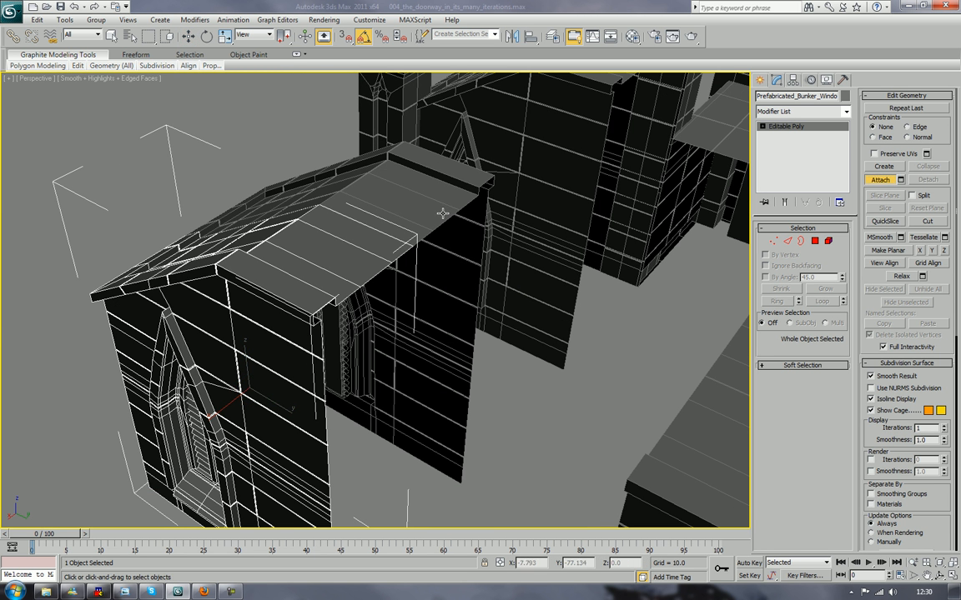
{"action": "left_click", "coordinate": [880, 179]}
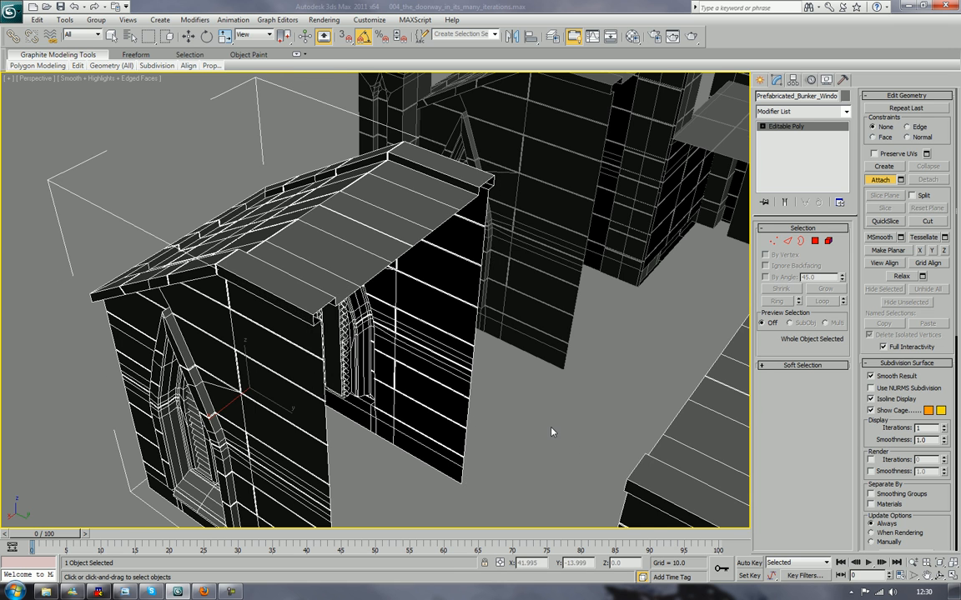
{"action": "scroll", "coordinate": [550, 432], "scroll_direction": "down", "scroll_amount": 6}
{"action": "middle_click_drag", "start_coordinate": [314, 448], "coordinate": [752, 226], "text": "alt"}
Weld all vertices of the combined walls with a weld threshold of 0.04
{"action": "left_click", "coordinate": [773, 241]}
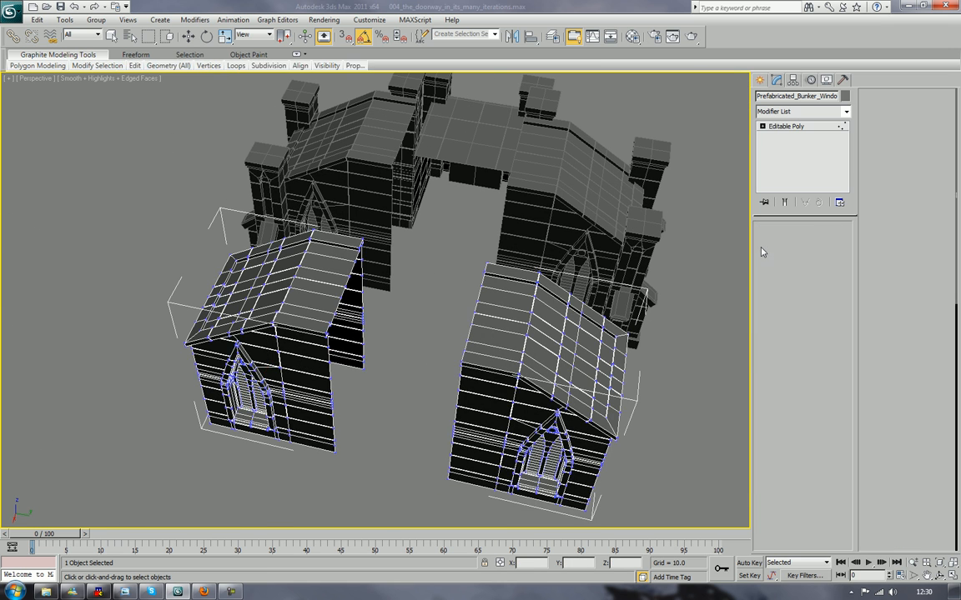
{"action": "key", "text": "ctrl+a"}
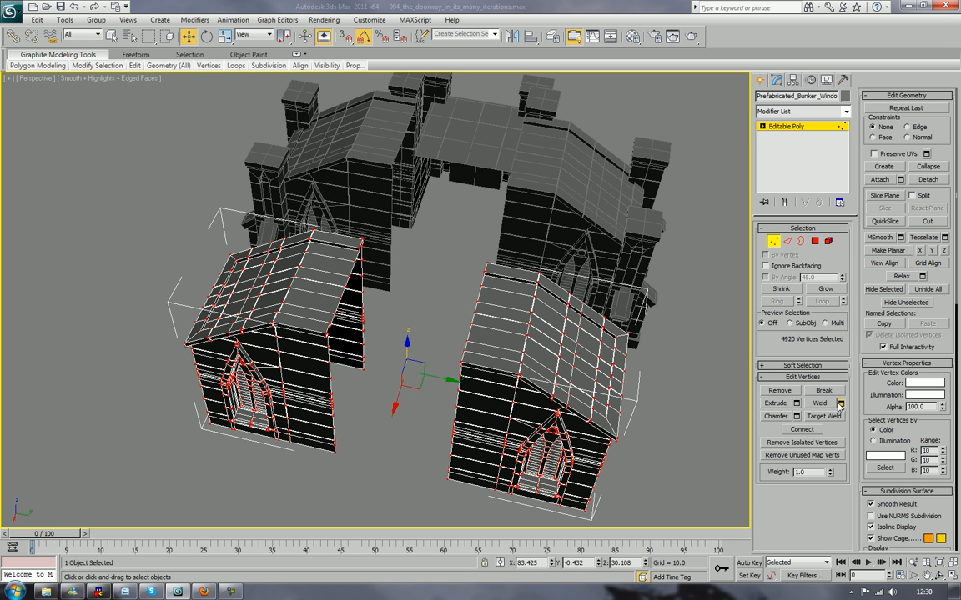
{"action": "left_click", "coordinate": [840, 402]}
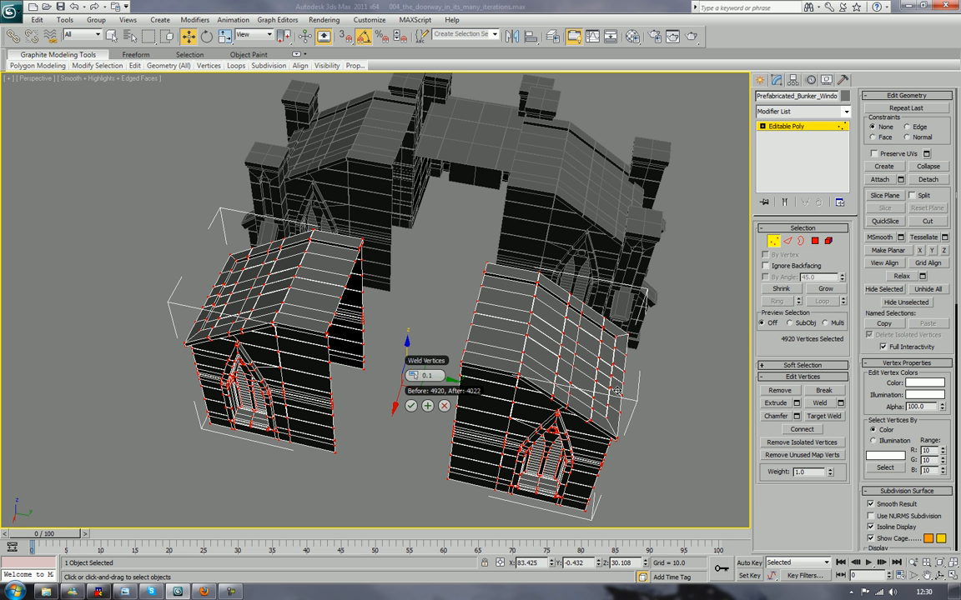
{"action": "middle_click_drag", "start_coordinate": [322, 388], "coordinate": [385, 373], "text": "alt"}
{"action": "scroll", "coordinate": [384, 373], "scroll_direction": "up", "scroll_amount": 8}
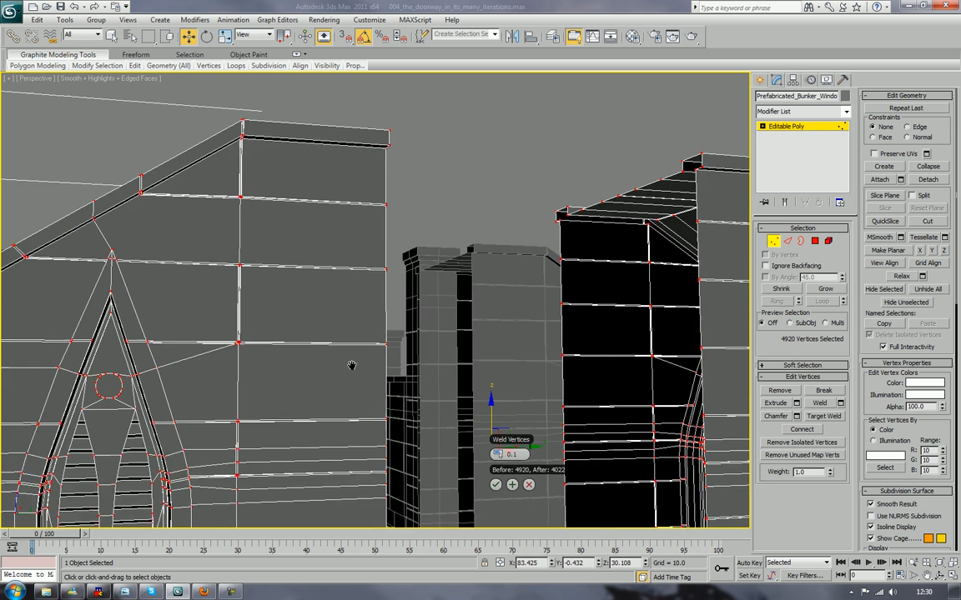
{"action": "scroll", "coordinate": [368, 356], "scroll_direction": "up", "scroll_amount": 8}
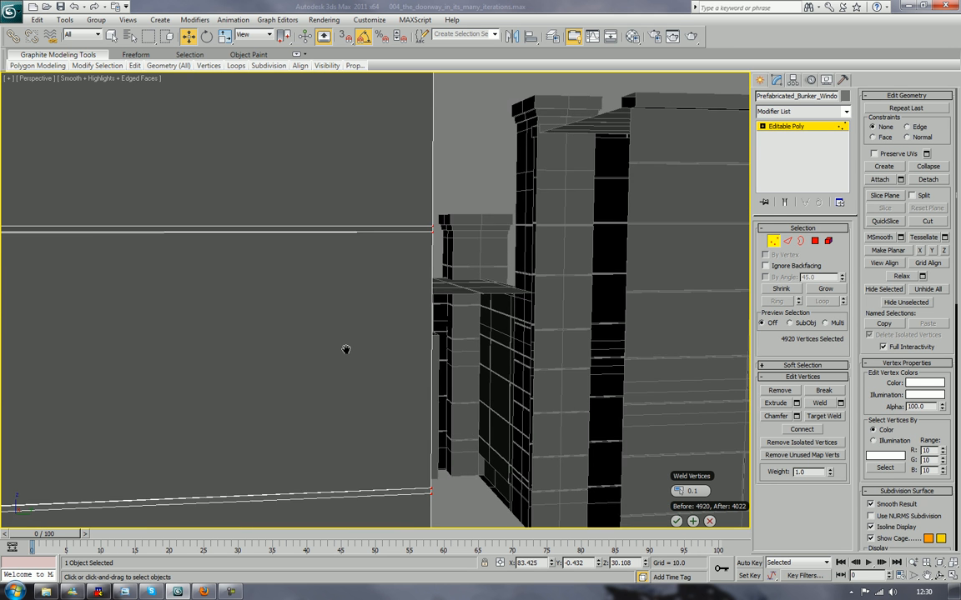
{"action": "scroll", "coordinate": [366, 344], "scroll_direction": "down", "scroll_amount": 5}
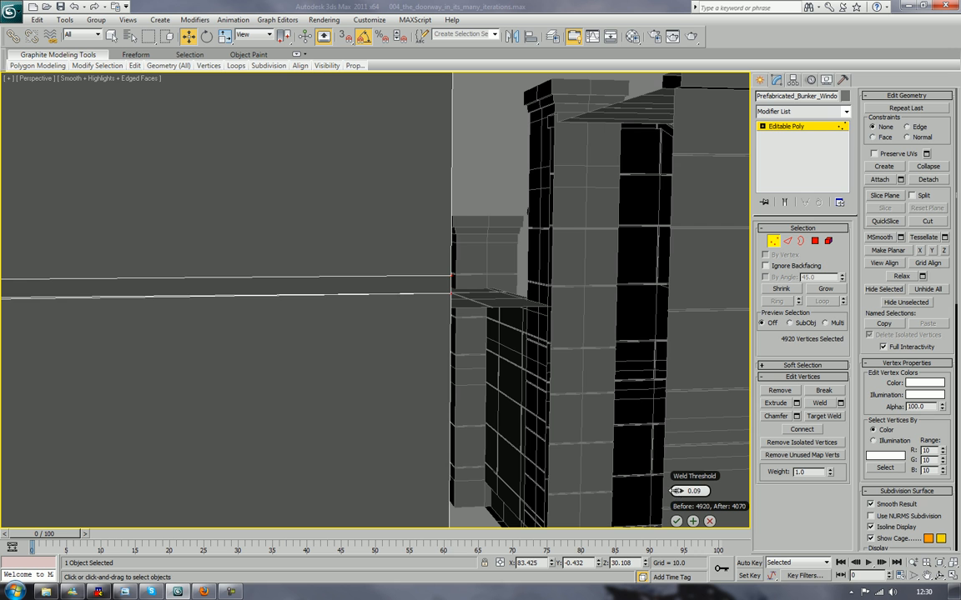
{"action": "left_click_drag", "start_coordinate": [677, 491], "coordinate": [676, 493]}
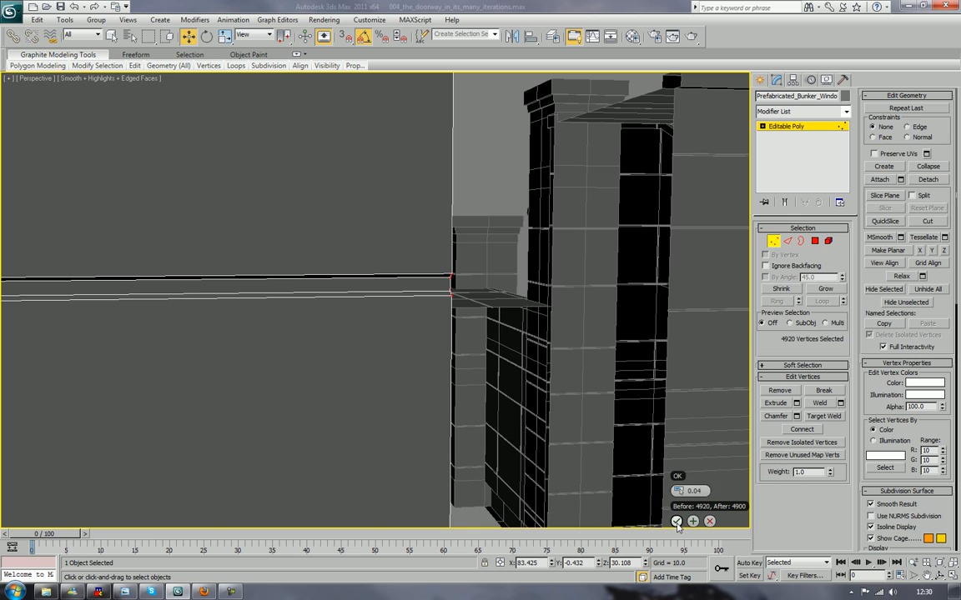
{"action": "left_click", "coordinate": [677, 523]}
Collapse the two doubled vertex pairs along the roof's centre line on one half of the combined walls
{"action": "middle_click_drag", "start_coordinate": [526, 392], "coordinate": [571, 401], "text": "alt"}
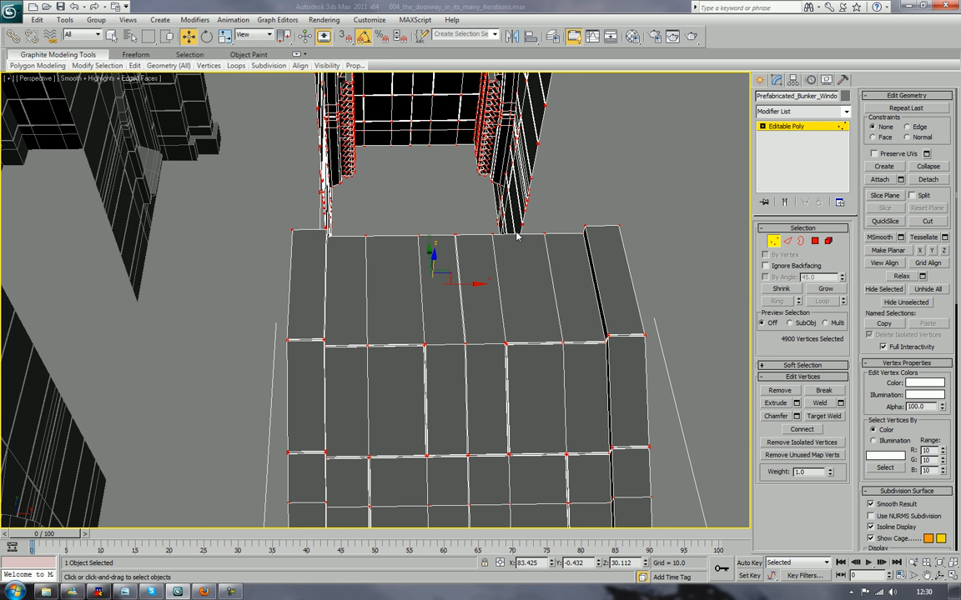
{"action": "left_click_drag", "start_coordinate": [469, 212], "coordinate": [443, 237]}
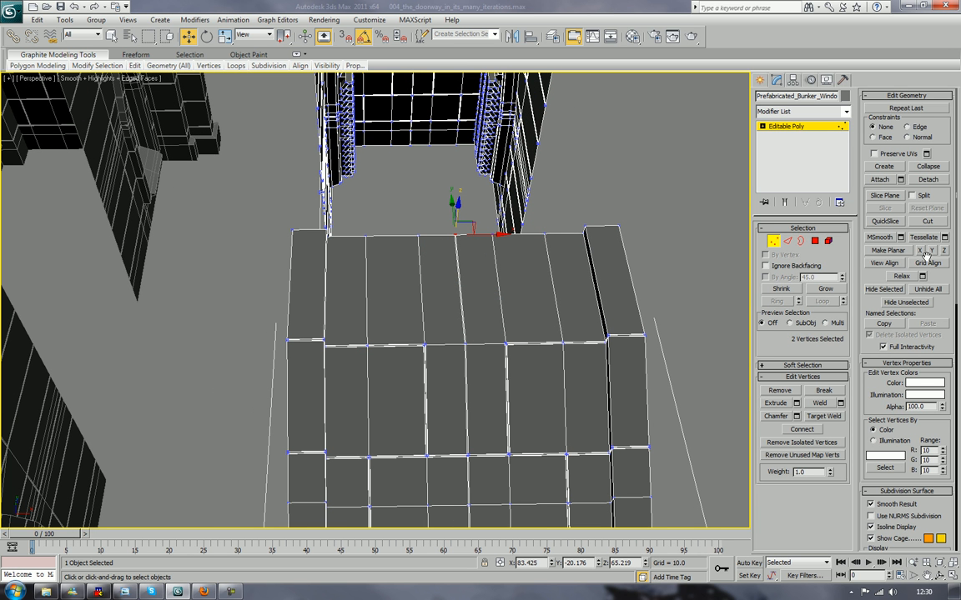
{"action": "left_click", "coordinate": [931, 167]}
{"action": "left_click_drag", "start_coordinate": [456, 337], "coordinate": [479, 368]}
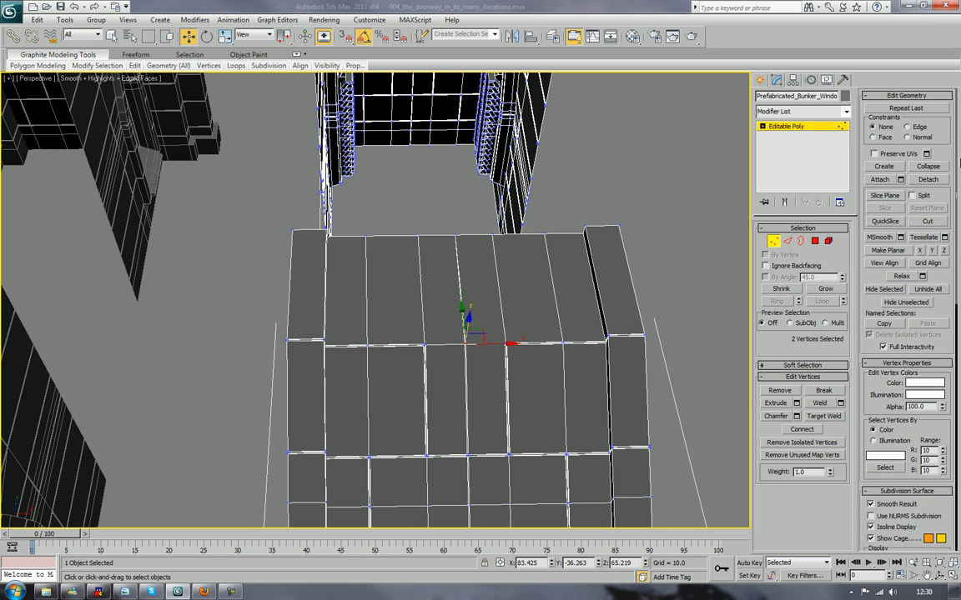
{"action": "left_click", "coordinate": [927, 168]}
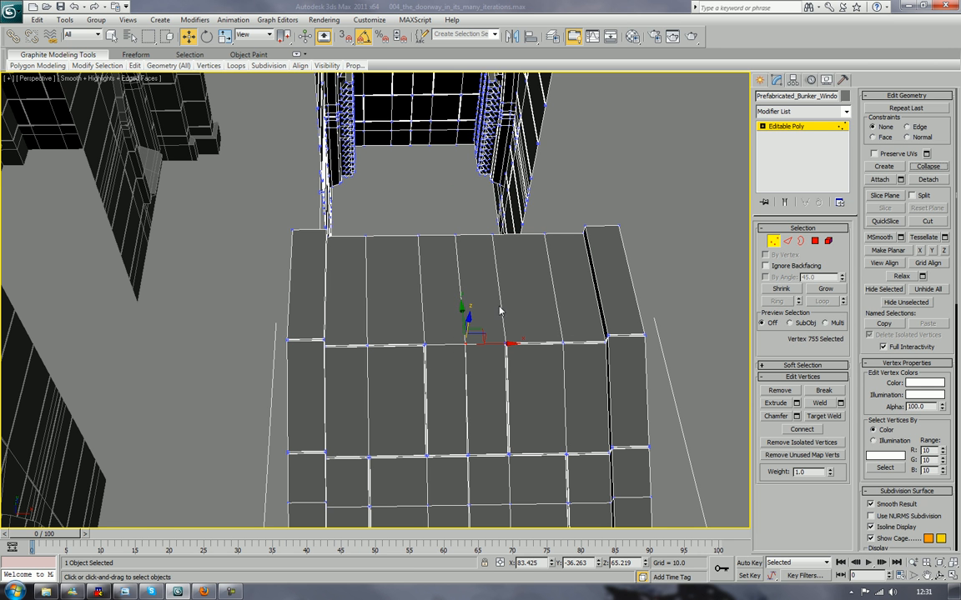
Collapse the two doubled vertex pairs along the roof's centre line on the opposite half, then clear the vertex selection
{"action": "middle_click_drag", "start_coordinate": [500, 311], "coordinate": [483, 421], "text": "alt"}
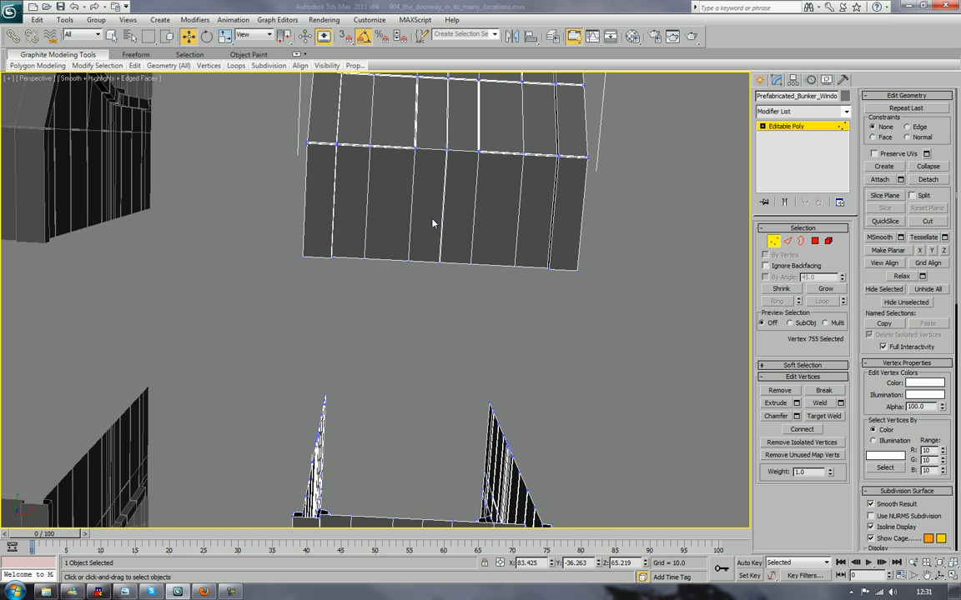
{"action": "left_click_drag", "start_coordinate": [423, 250], "coordinate": [452, 288]}
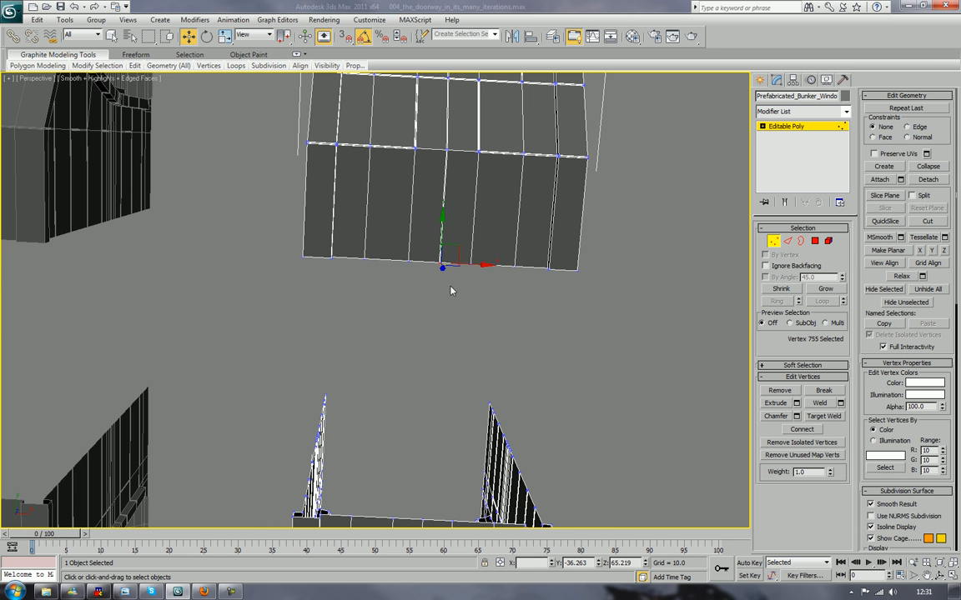
{"action": "left_click", "coordinate": [929, 166]}
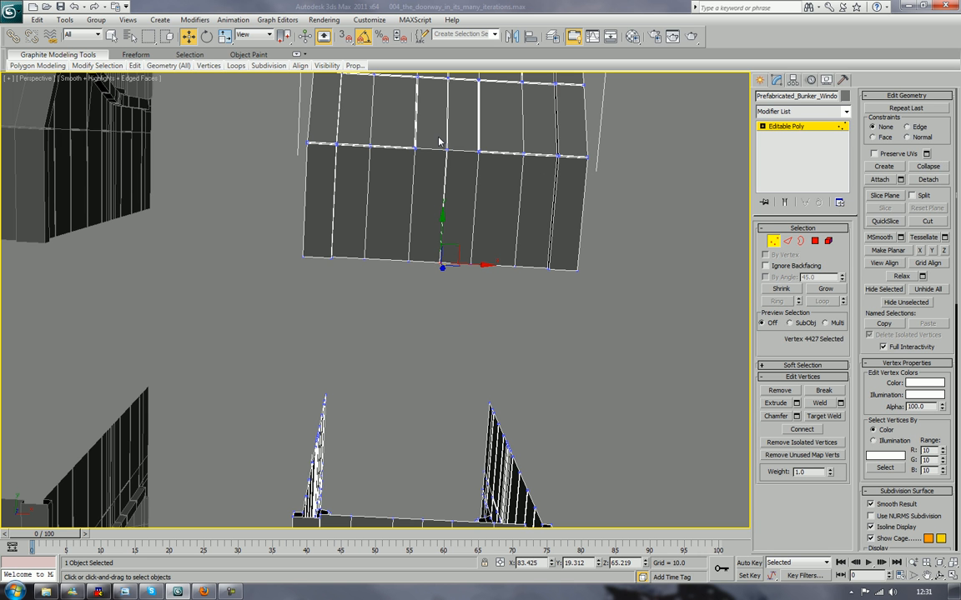
{"action": "left_click_drag", "start_coordinate": [440, 143], "coordinate": [482, 164]}
{"action": "left_click", "coordinate": [929, 169]}
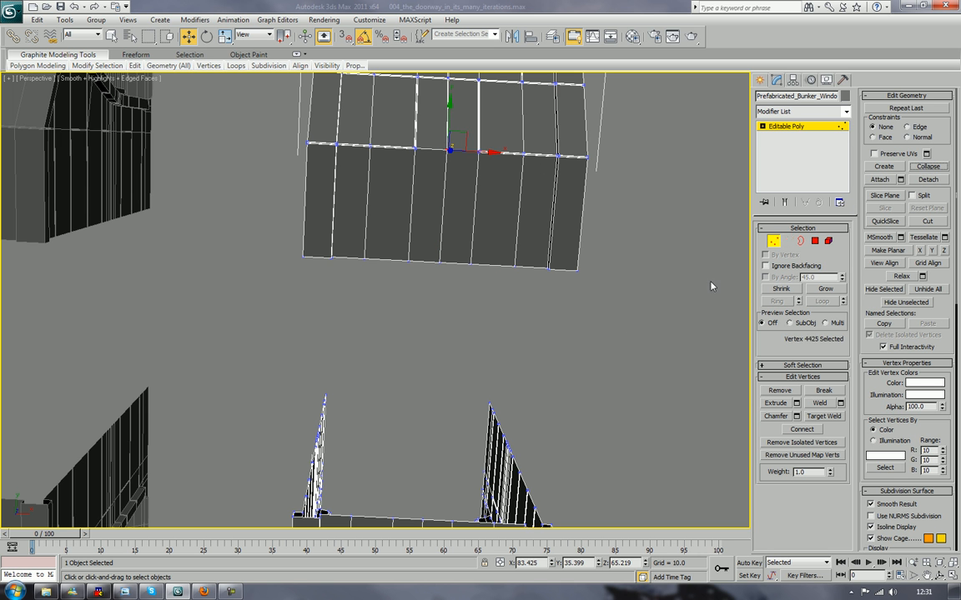
{"action": "left_click", "coordinate": [628, 329]}
{"action": "middle_click_drag", "start_coordinate": [628, 328], "coordinate": [745, 265], "text": "alt"}
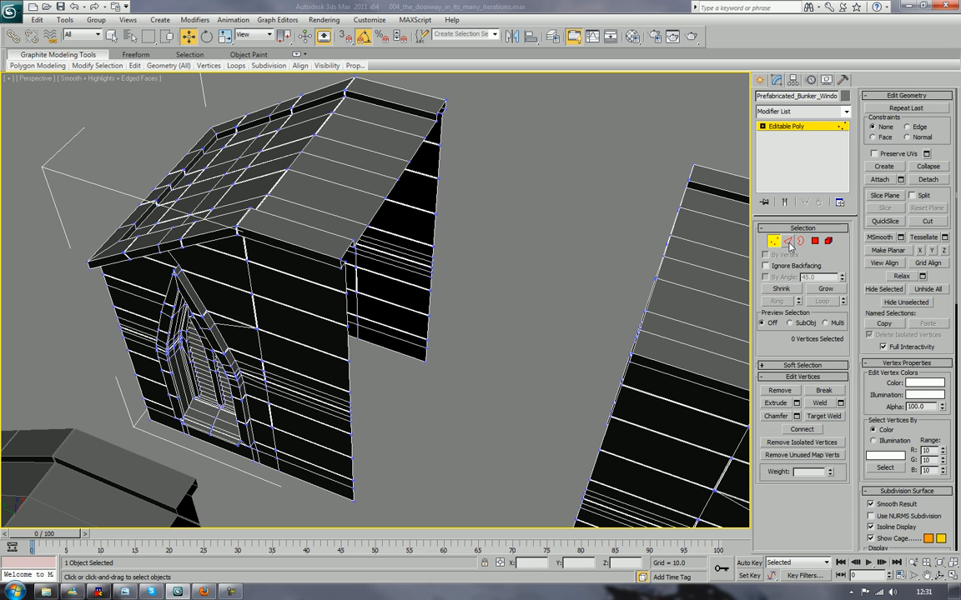
Bridge the facing open edge loops of the two wall halves to fill the gap between them
{"action": "key", "text": "2"}
{"action": "middle_click_drag", "start_coordinate": [389, 248], "coordinate": [457, 207], "text": "alt"}
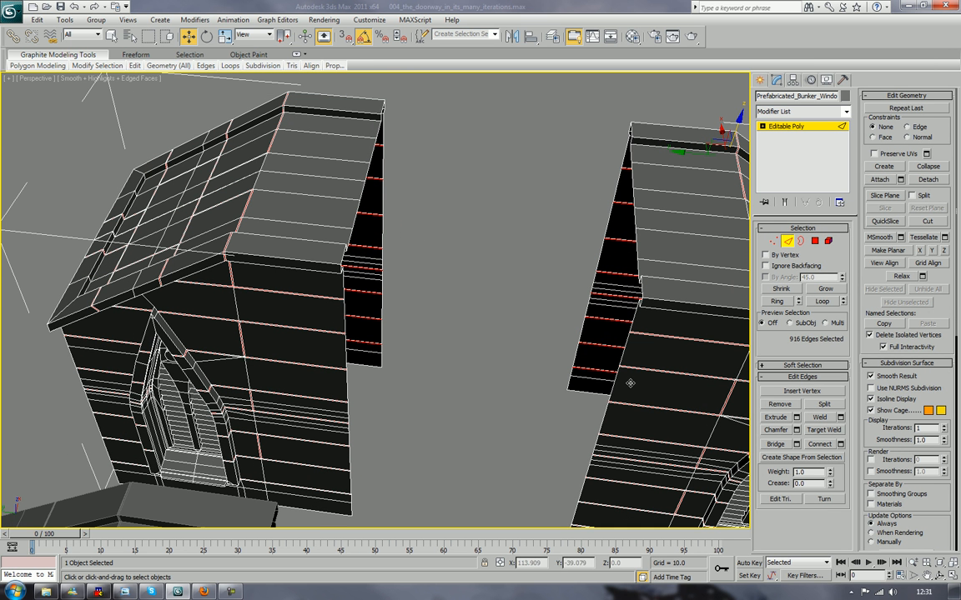
{"action": "left_click", "coordinate": [591, 391]}
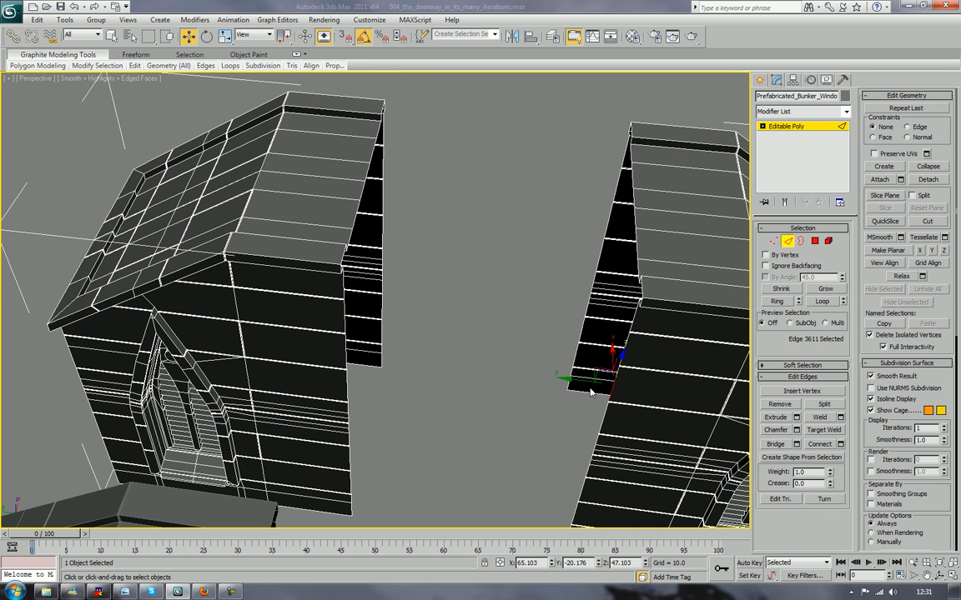
{"action": "left_click", "coordinate": [348, 381], "text": "ctrl"}
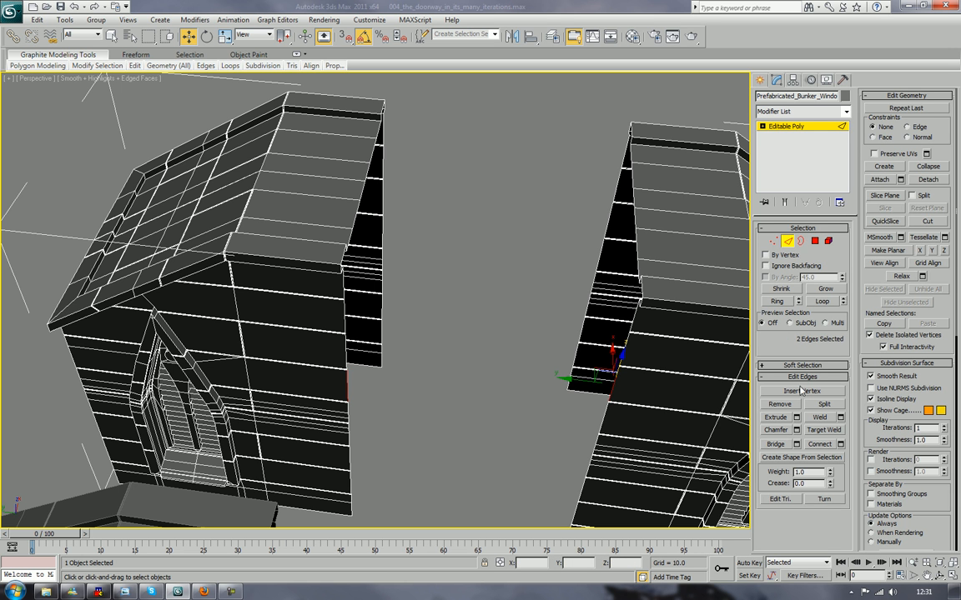
{"action": "left_click", "coordinate": [822, 301]}
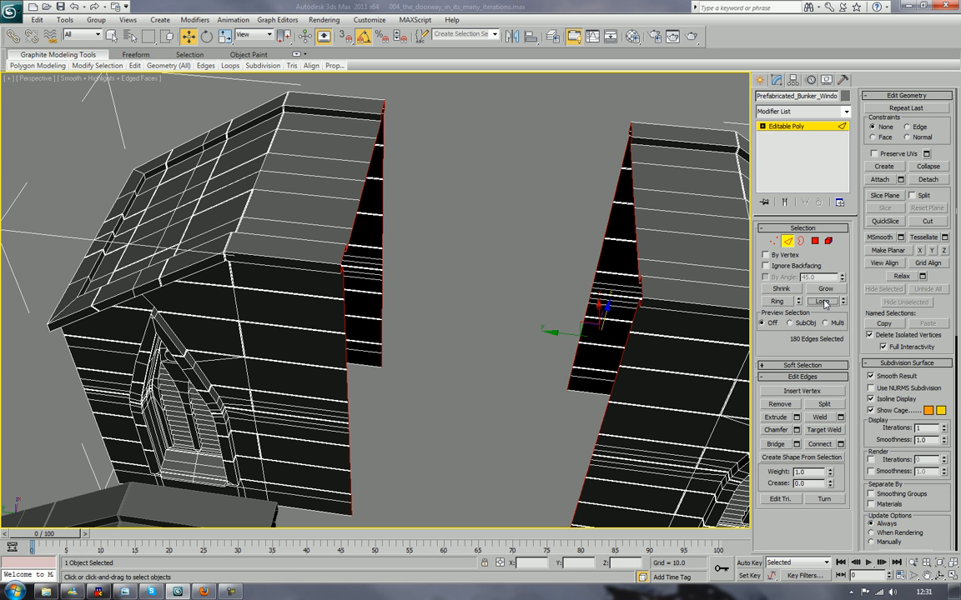
{"action": "left_click", "coordinate": [779, 446]}
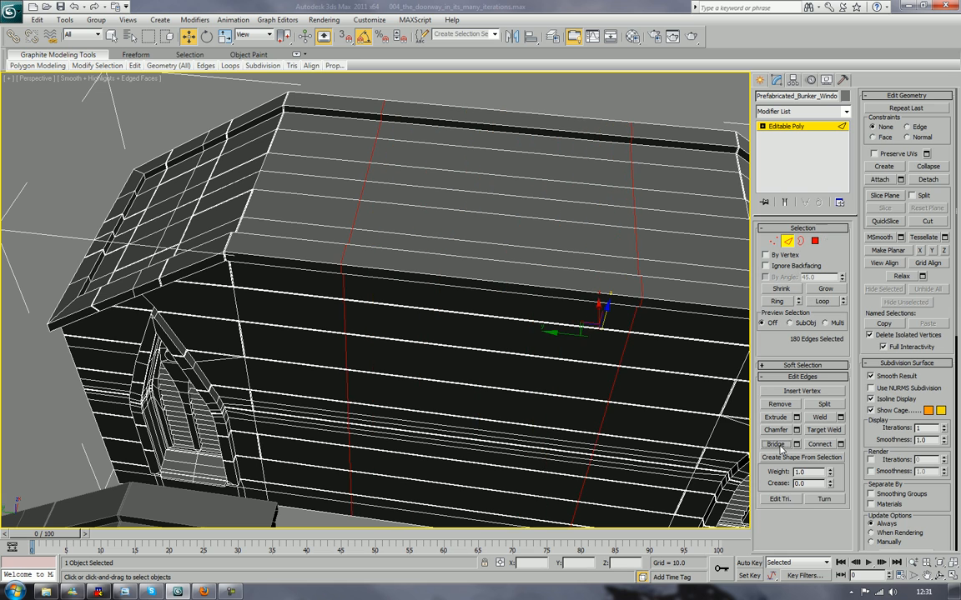
Delete all polygons of the combined walls except the newly bridged middle section
{"action": "middle_click_drag", "start_coordinate": [667, 309], "coordinate": [477, 305], "text": "alt"}
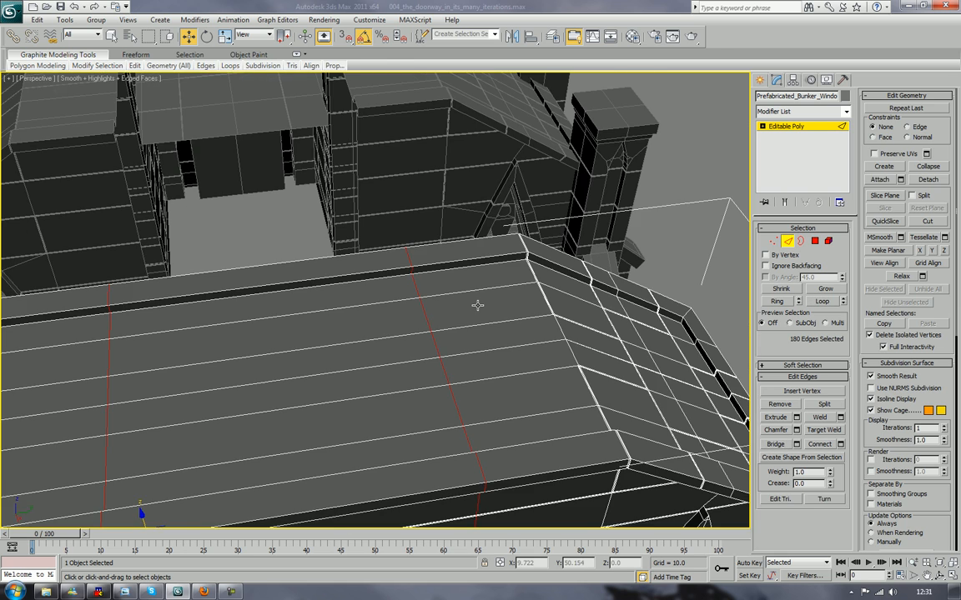
{"action": "middle_click_drag", "start_coordinate": [453, 356], "coordinate": [486, 301], "text": "alt"}
{"action": "scroll", "coordinate": [446, 273], "scroll_direction": "down", "scroll_amount": 5}
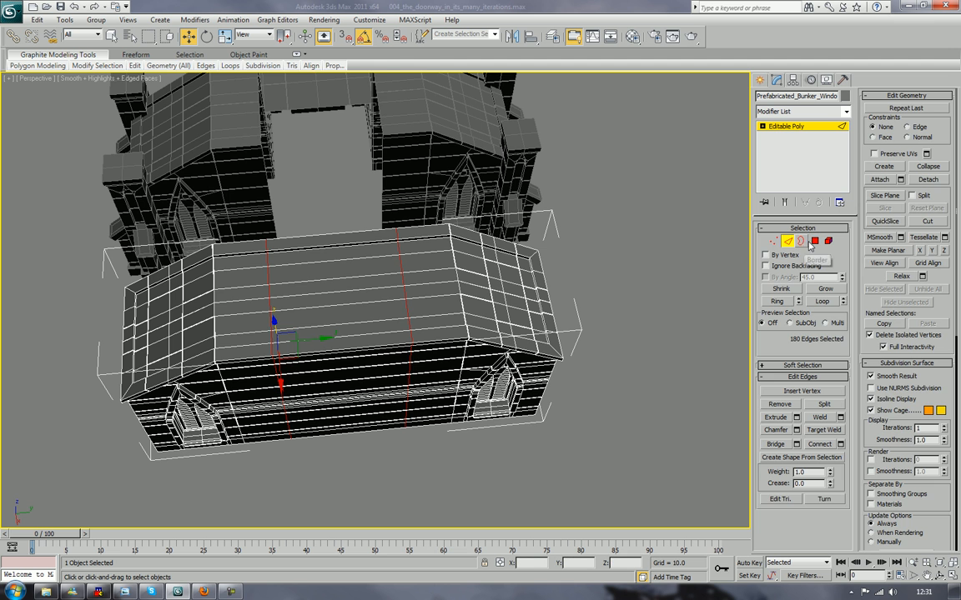
{"action": "left_click", "coordinate": [815, 242]}
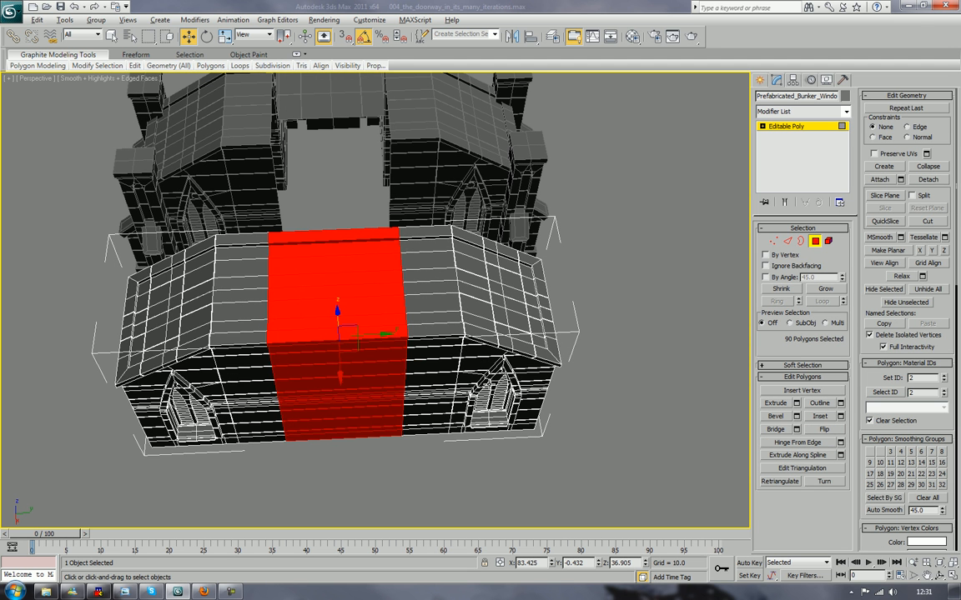
{"action": "key", "text": "ctrl+i"}
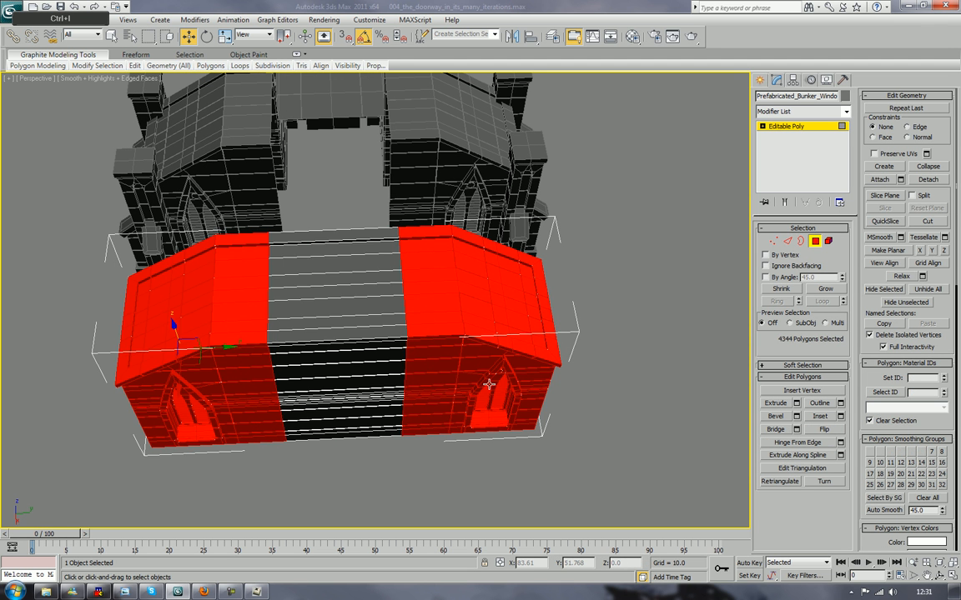
{"action": "key", "text": "Delete"}
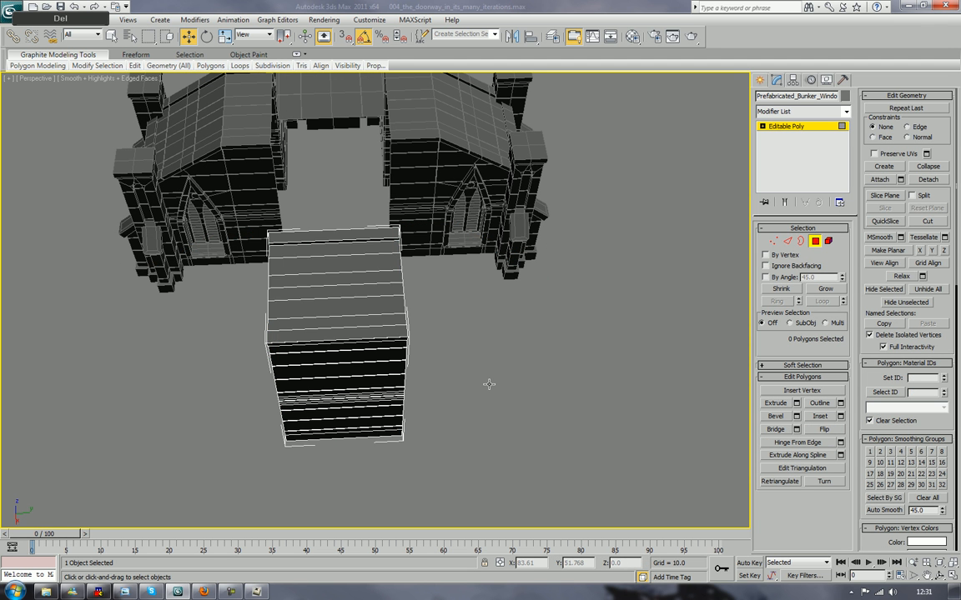
{"action": "left_click", "coordinate": [817, 241]}
Rename the entrance section Object001, between the two wings, with a name ending in _Entryway_01
{"action": "middle_click_drag", "start_coordinate": [367, 142], "coordinate": [390, 275]}
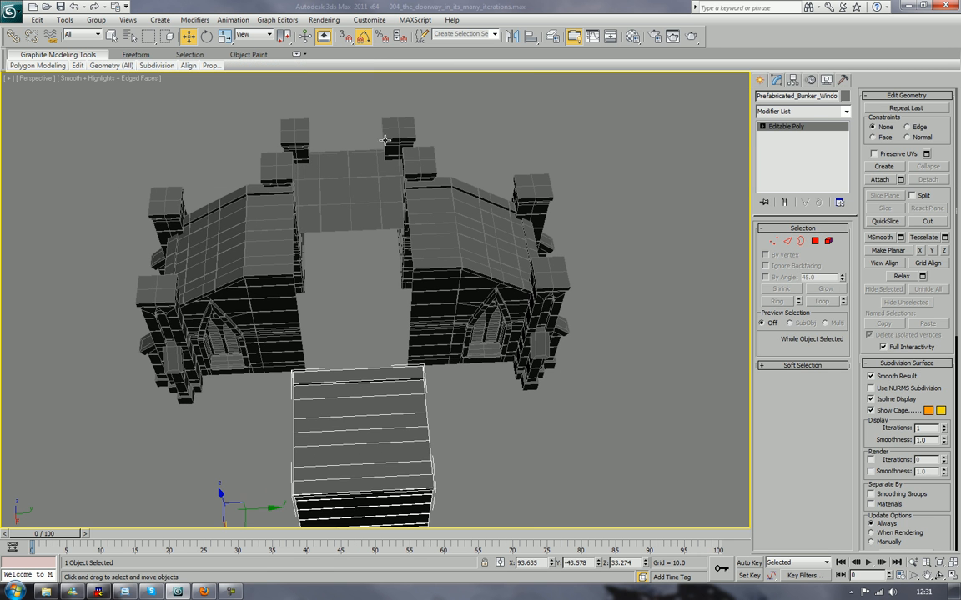
{"action": "left_click", "coordinate": [377, 169]}
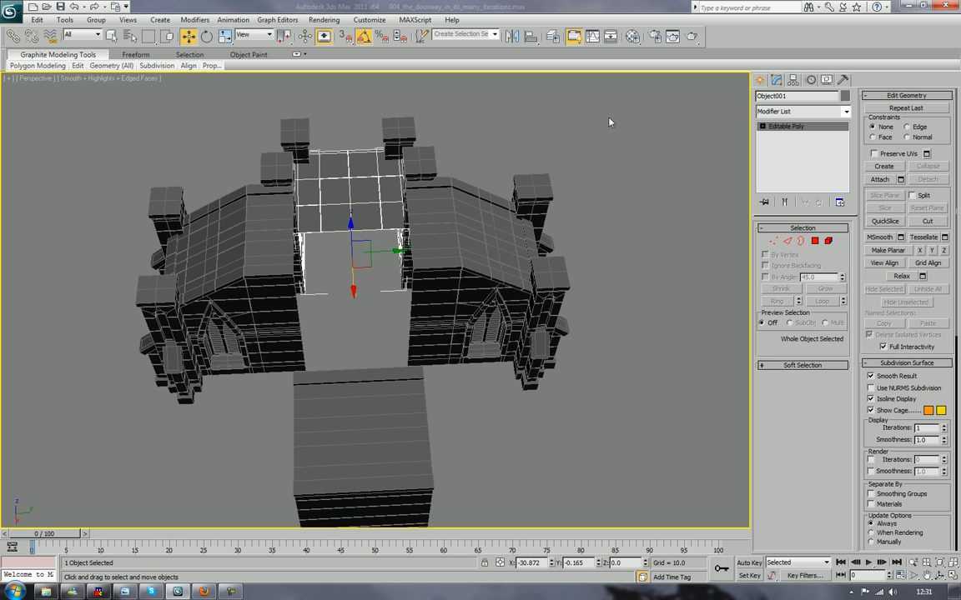
{"action": "left_click", "coordinate": [789, 96]}
{"action": "type", "text": "Entryway_"}
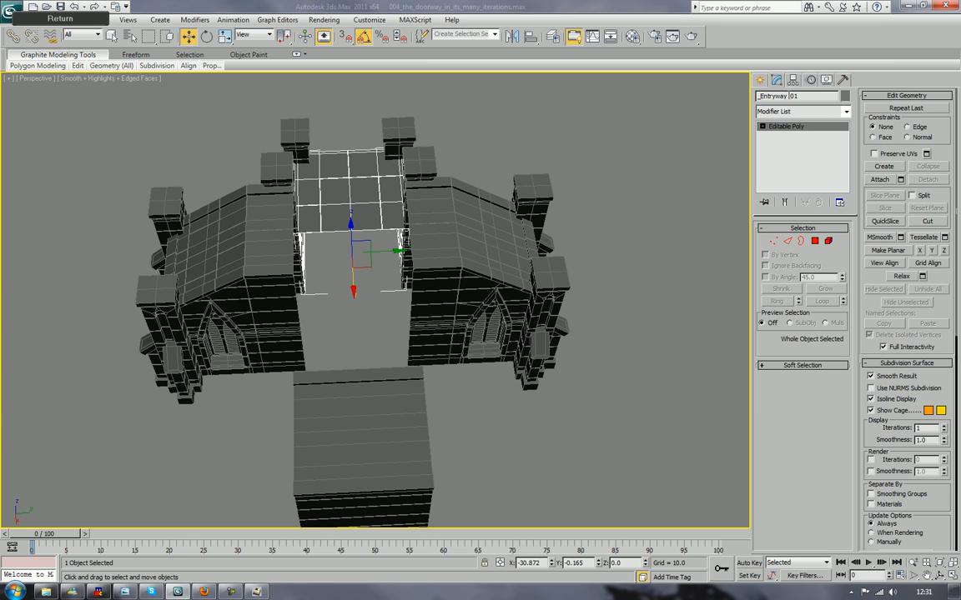
{"action": "left_click", "coordinate": [627, 284]}
Rename the isolated bridged section as Middle_Wall_piece_01 and deselect it
{"action": "left_click", "coordinate": [377, 440]}
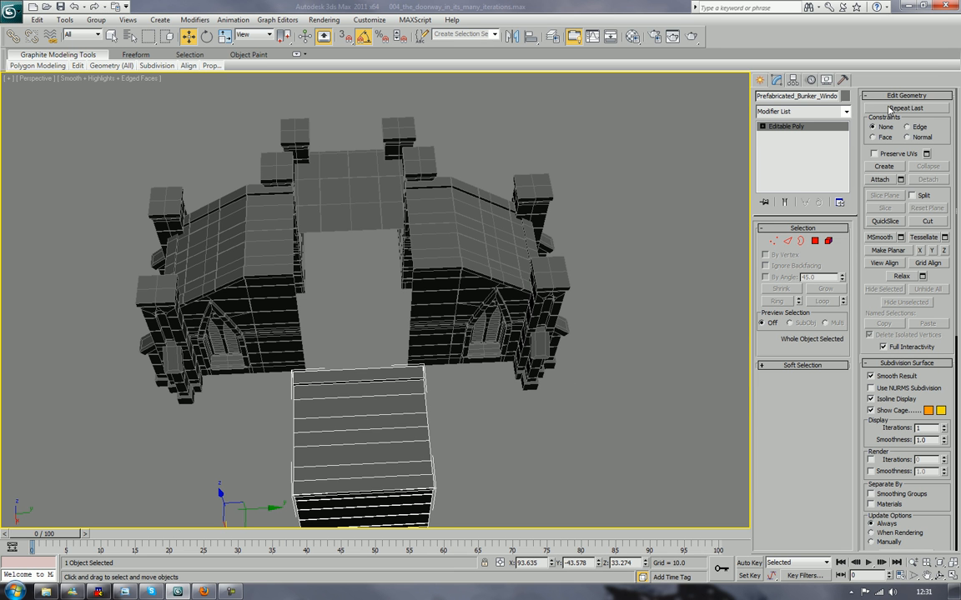
{"action": "left_click", "coordinate": [815, 97]}
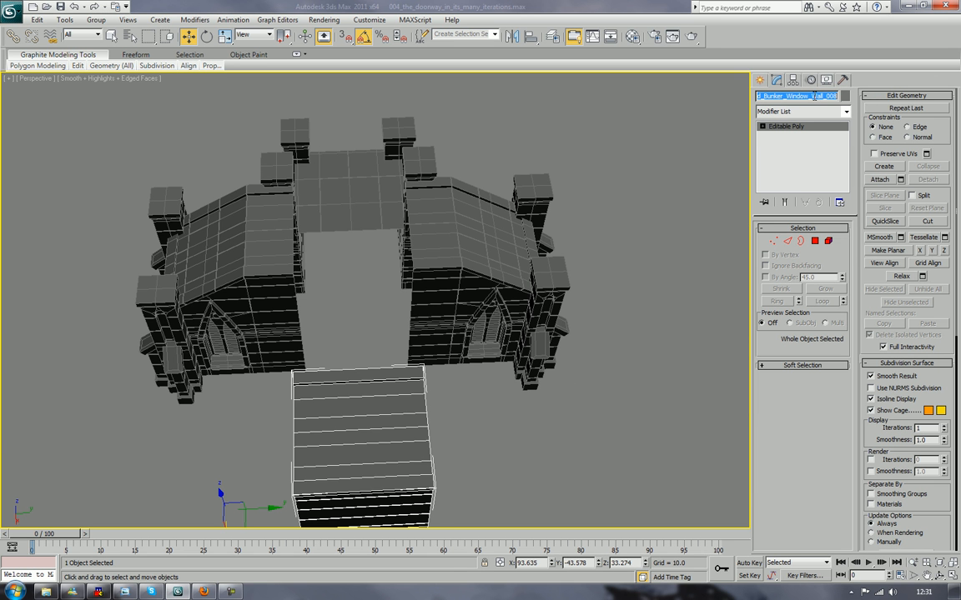
{"action": "type", "text": "Middle_"}
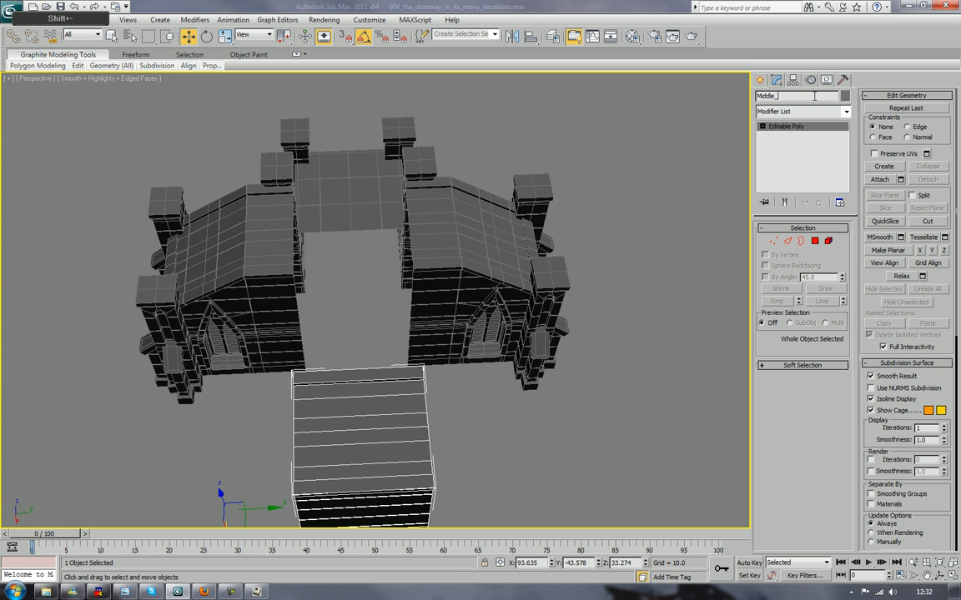
{"action": "type", "text": "Wall_piece"}
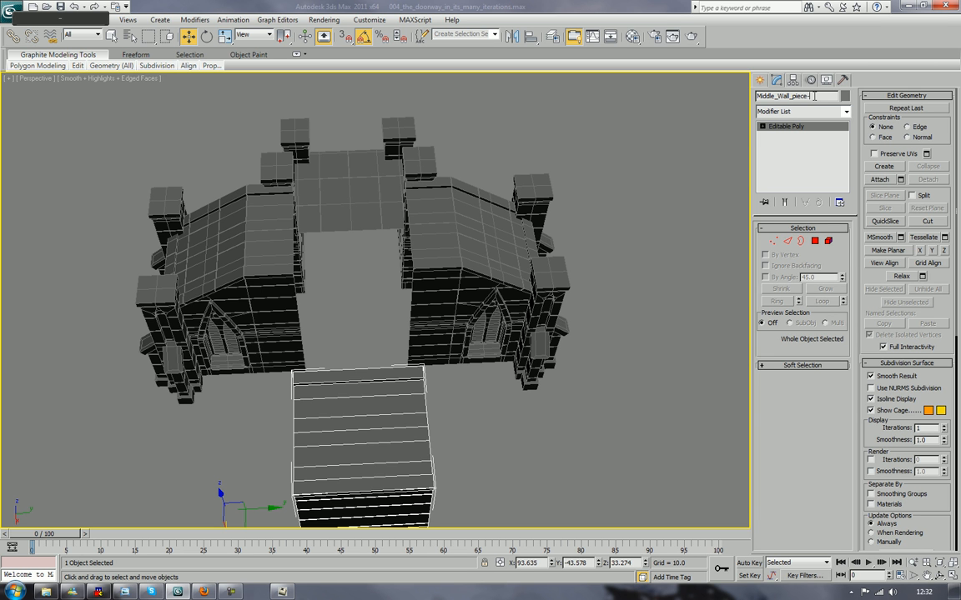
{"action": "type", "text": "_"}
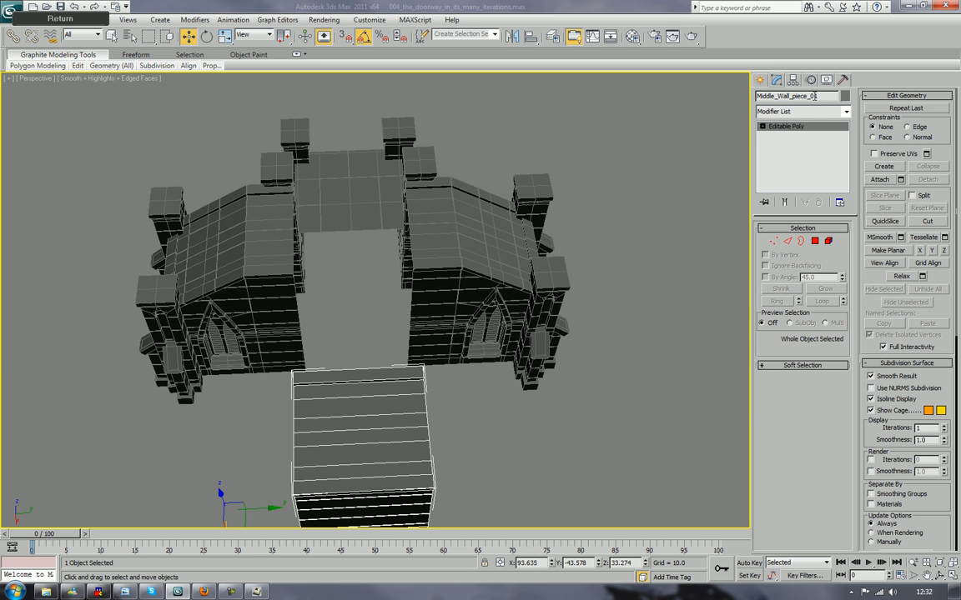
{"action": "left_click", "coordinate": [606, 248]}
Delete the half of Middle_Wall_piece_01 farther from the bunker along X, from the roof centre line down through its wall
{"action": "middle_click_drag", "start_coordinate": [588, 246], "coordinate": [771, 243], "text": "alt"}
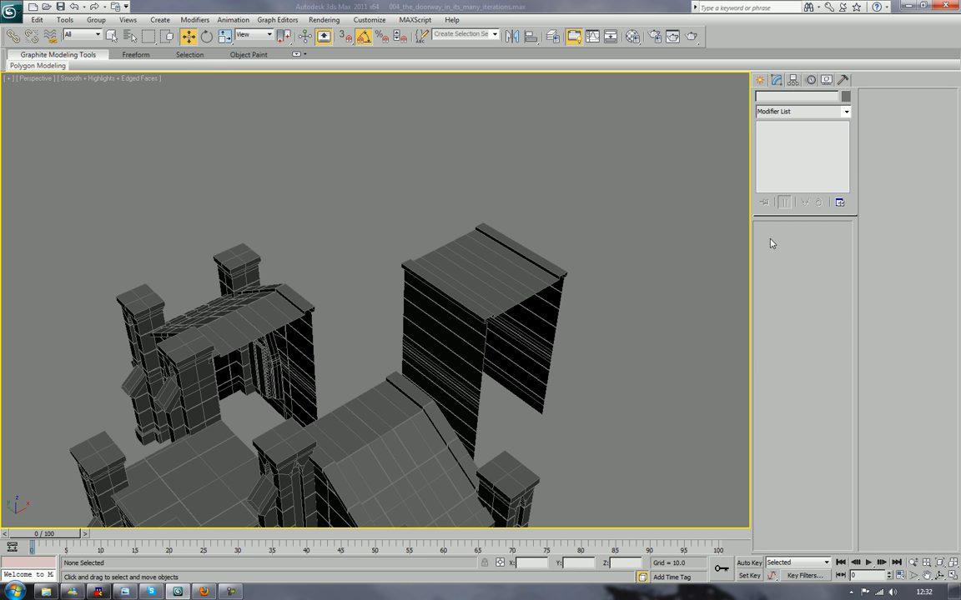
{"action": "scroll", "coordinate": [582, 321], "scroll_direction": "down", "scroll_amount": 10}
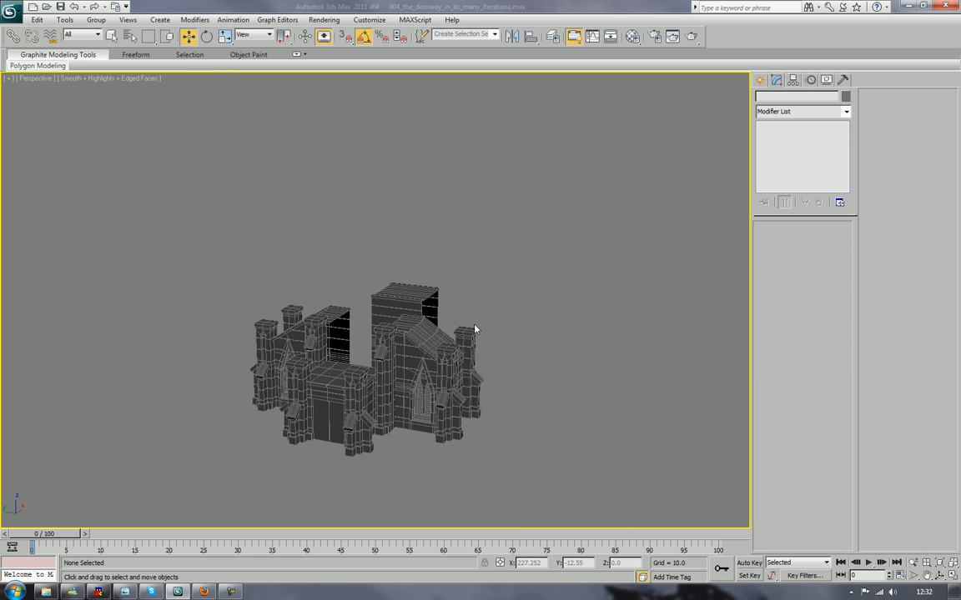
{"action": "middle_click_drag", "start_coordinate": [474, 329], "coordinate": [432, 309], "text": "alt"}
{"action": "left_click", "coordinate": [455, 315]}
{"action": "scroll", "coordinate": [480, 346], "scroll_direction": "up", "scroll_amount": 3}
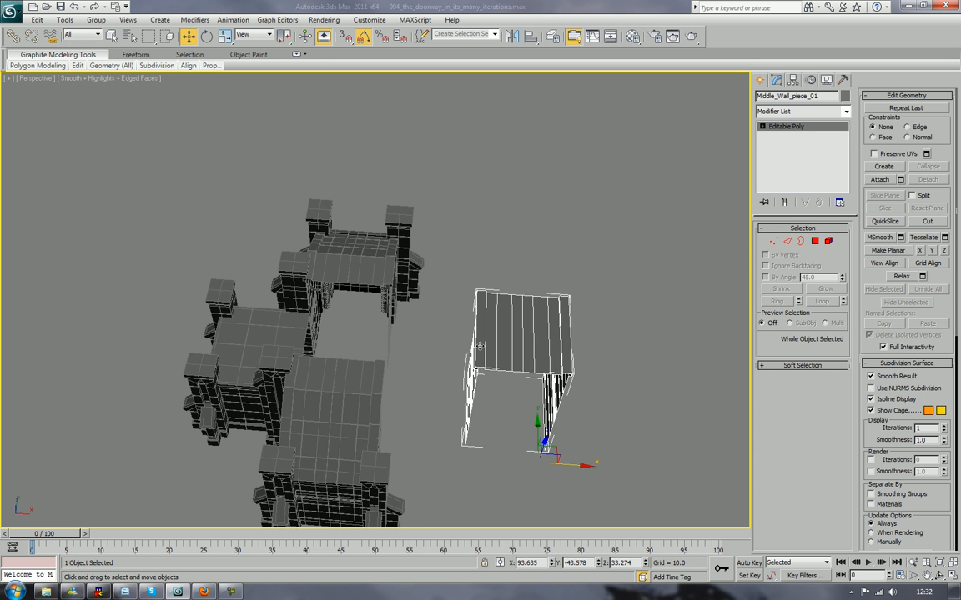
{"action": "middle_click_drag", "start_coordinate": [480, 346], "coordinate": [434, 264]}
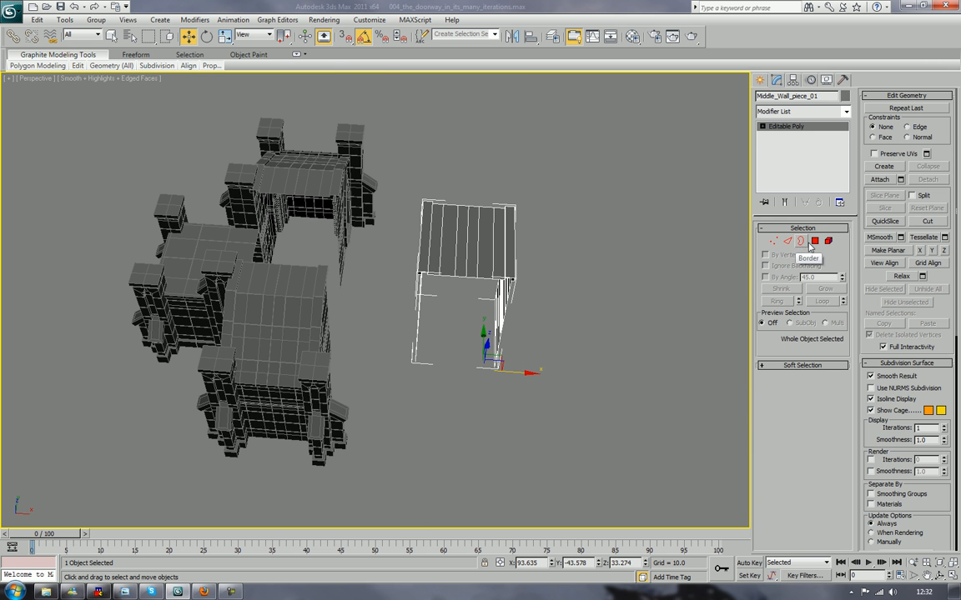
{"action": "key", "text": "4"}
{"action": "left_click_drag", "start_coordinate": [592, 166], "coordinate": [479, 399]}
{"action": "left_click_drag", "start_coordinate": [478, 424], "coordinate": [477, 425]}
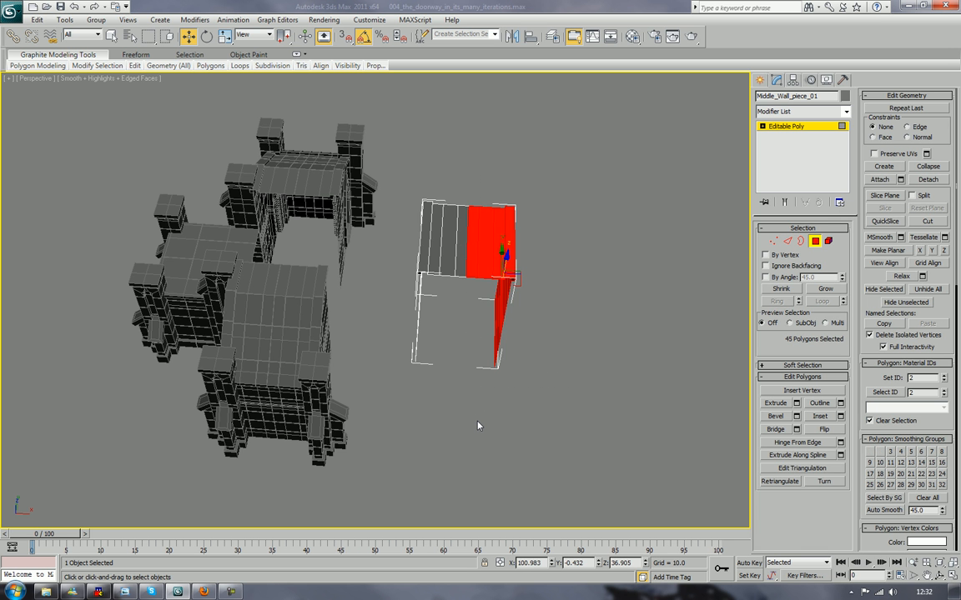
{"action": "left_click", "coordinate": [478, 426]}
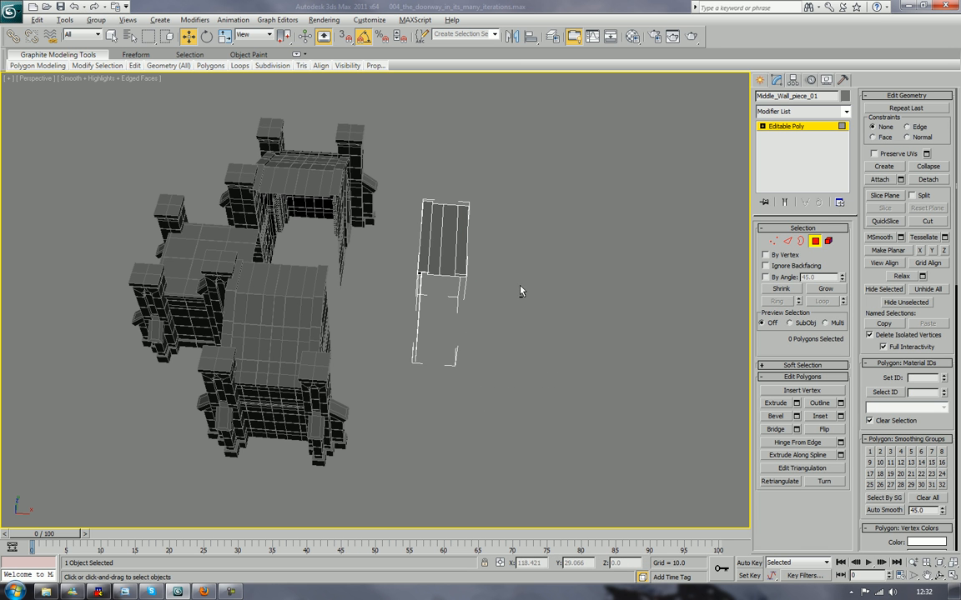
{"action": "middle_click_drag", "start_coordinate": [521, 292], "coordinate": [563, 301], "text": "alt"}
{"action": "scroll", "coordinate": [562, 300], "scroll_direction": "up", "scroll_amount": 2}
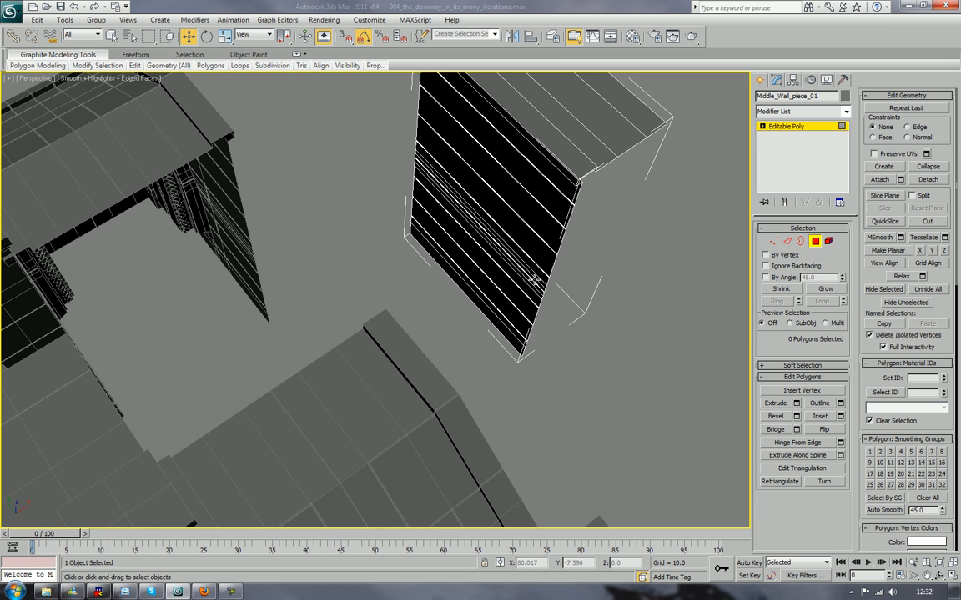
{"action": "scroll", "coordinate": [517, 282], "scroll_direction": "down", "scroll_amount": 2}
{"action": "middle_click_drag", "start_coordinate": [503, 286], "coordinate": [543, 328]}
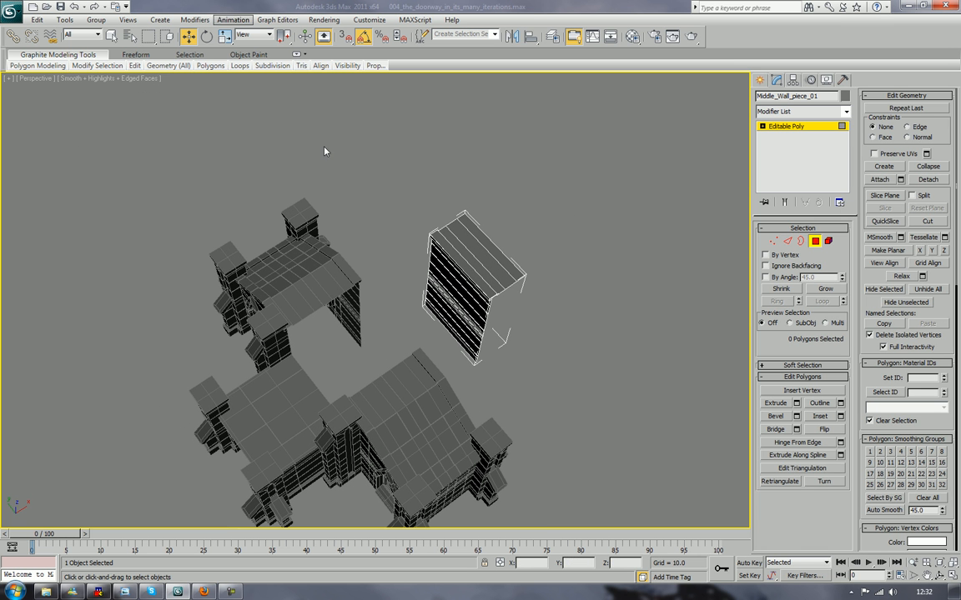
Leave polygon editing and centre the pivot of Middle_Wall_piece_01 on the object
{"action": "left_click", "coordinate": [816, 242]}
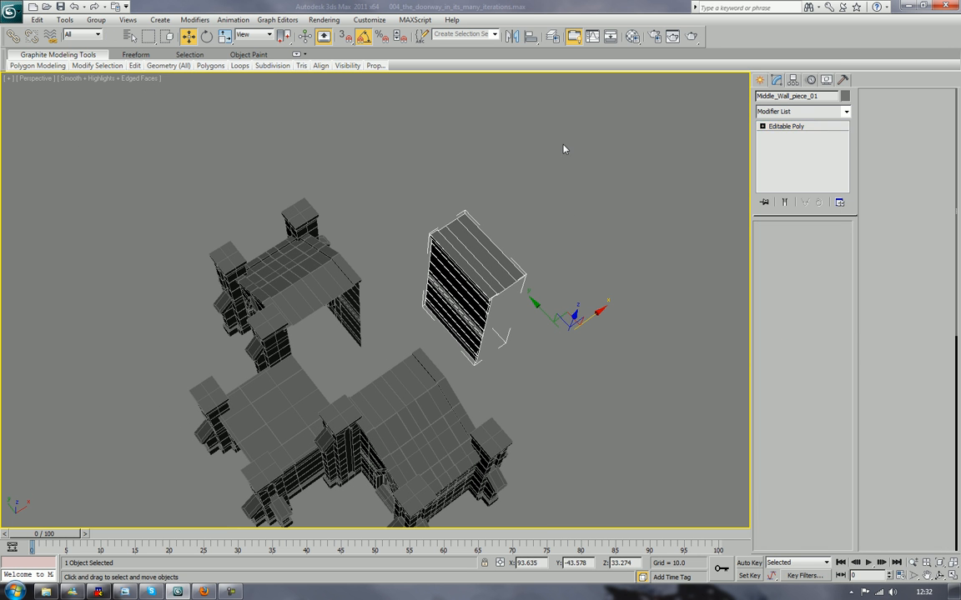
{"action": "left_click", "coordinate": [792, 79]}
{"action": "left_click", "coordinate": [803, 152]}
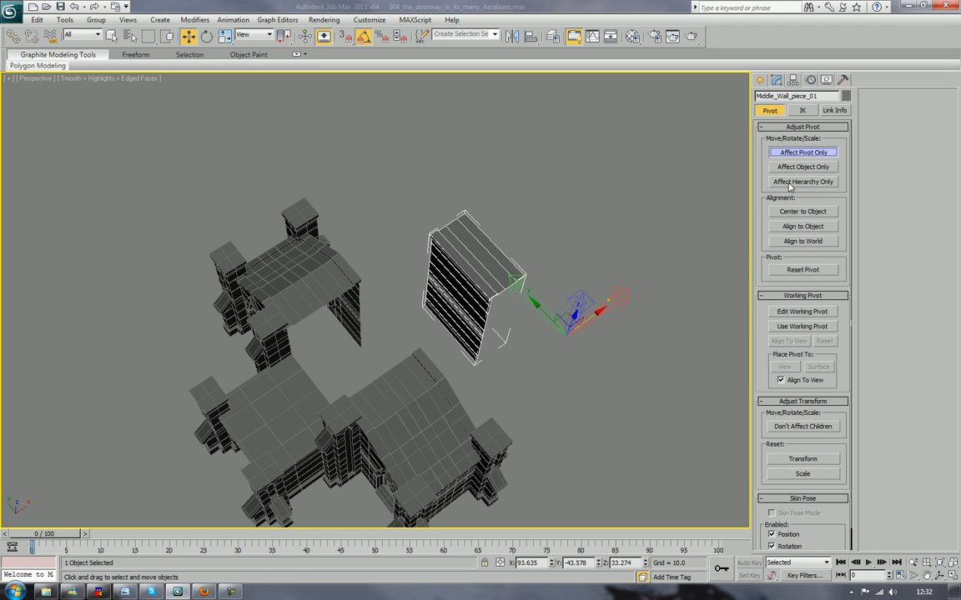
{"action": "left_click", "coordinate": [802, 211]}
{"action": "left_click", "coordinate": [794, 152]}
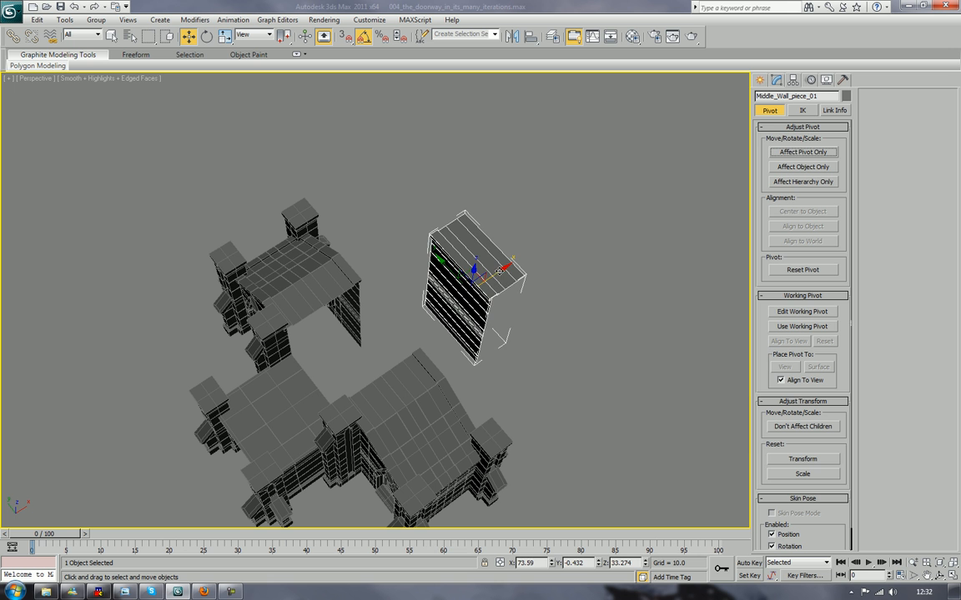
Move Middle_Wall_piece_01 along X into the gap between the two wings, aligning it with their roof edges at about X -2.5
{"action": "left_click_drag", "start_coordinate": [498, 271], "coordinate": [362, 365]}
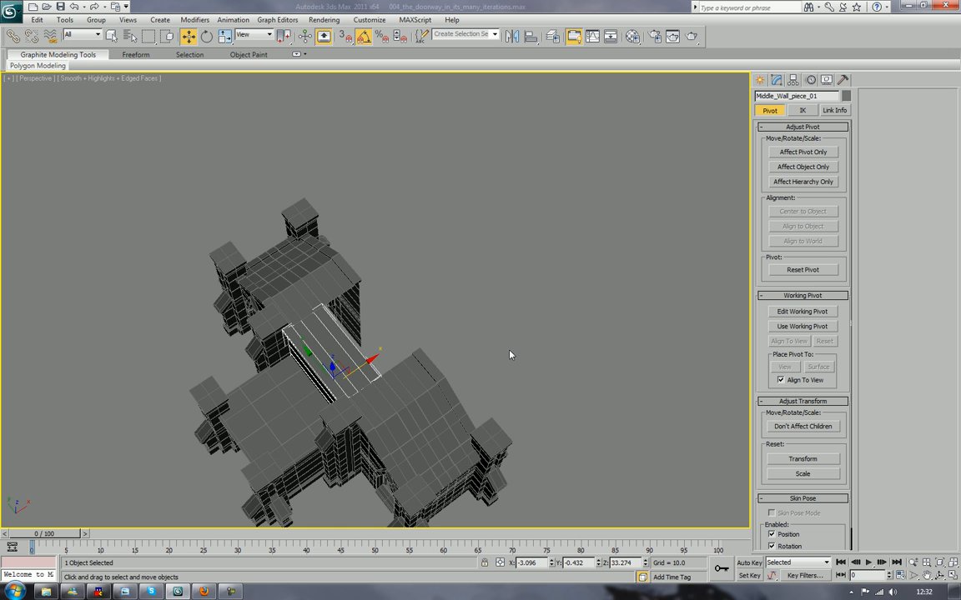
{"action": "middle_click_drag", "start_coordinate": [510, 353], "coordinate": [506, 315], "text": "alt"}
{"action": "scroll", "coordinate": [507, 316], "scroll_direction": "up", "scroll_amount": 8}
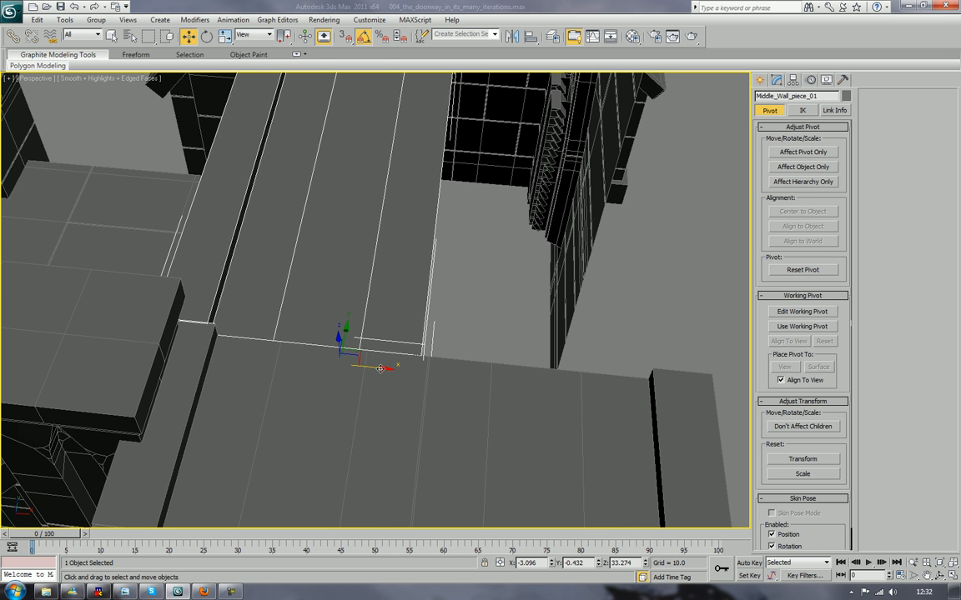
{"action": "left_click_drag", "start_coordinate": [379, 368], "coordinate": [385, 371]}
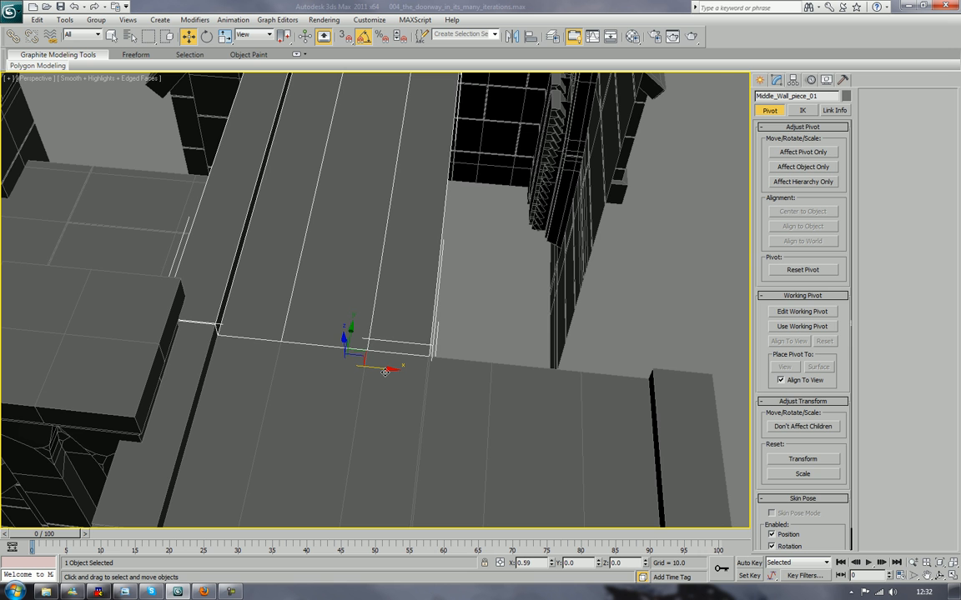
Connect all lengthwise horizontal edges of Middle_Wall_piece_01 with 2 segments, dividing the wall and roof into three columns
{"action": "scroll", "coordinate": [379, 369], "scroll_direction": "down", "scroll_amount": 4}
{"action": "middle_click_drag", "start_coordinate": [377, 369], "coordinate": [426, 331], "text": "alt"}
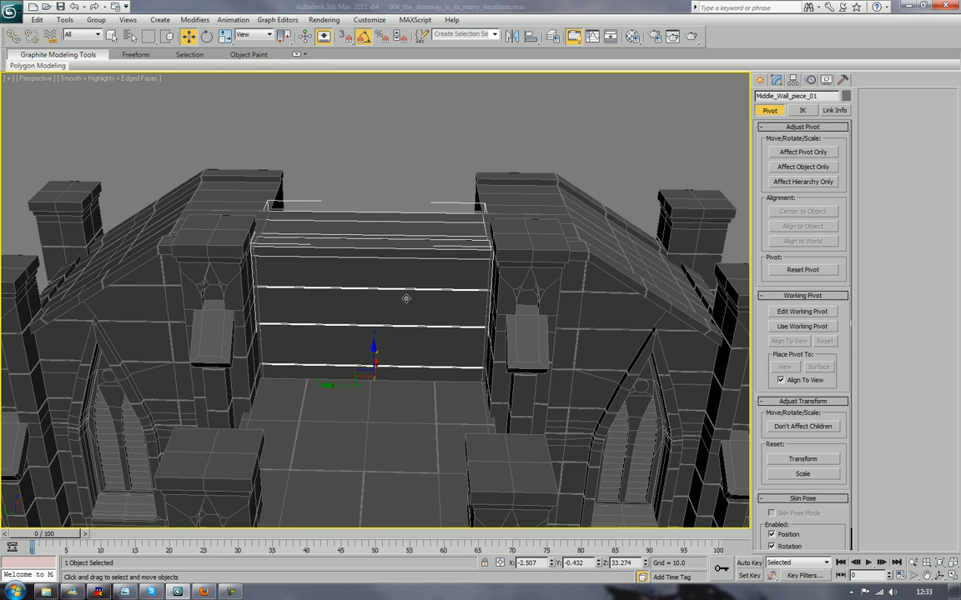
{"action": "scroll", "coordinate": [377, 293], "scroll_direction": "up", "scroll_amount": 4}
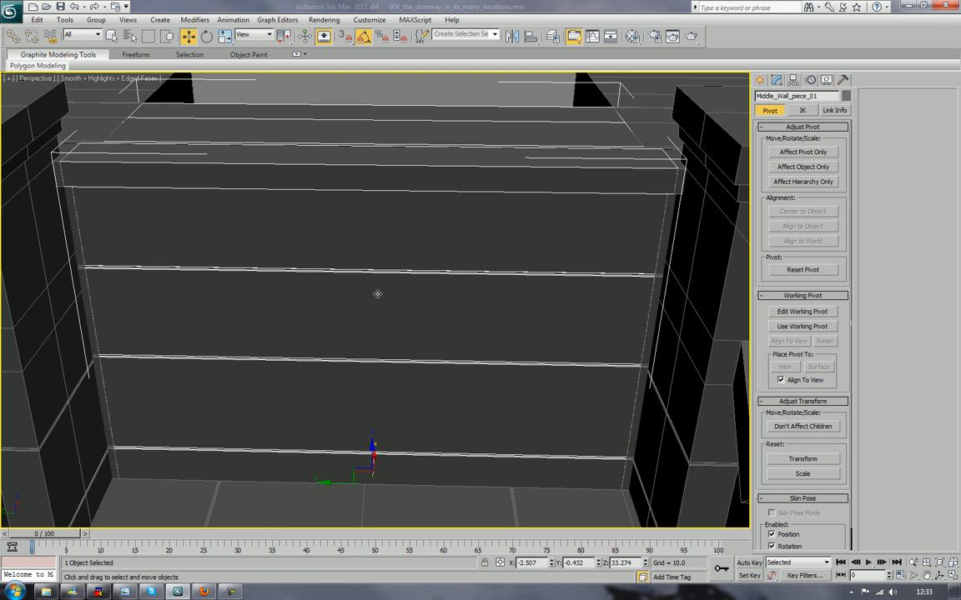
{"action": "scroll", "coordinate": [377, 294], "scroll_direction": "down", "scroll_amount": 3}
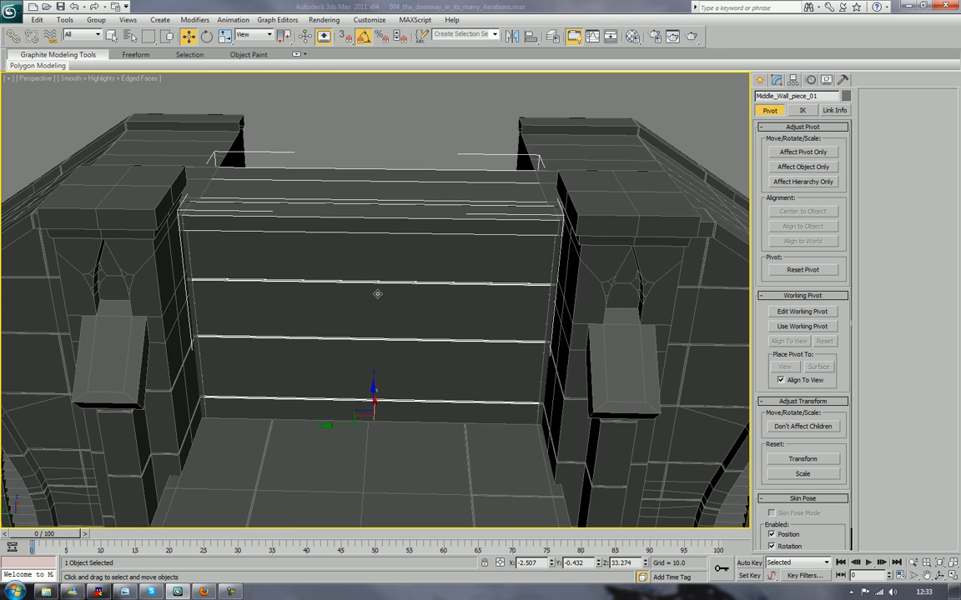
{"action": "scroll", "coordinate": [377, 294], "scroll_direction": "down", "scroll_amount": 5}
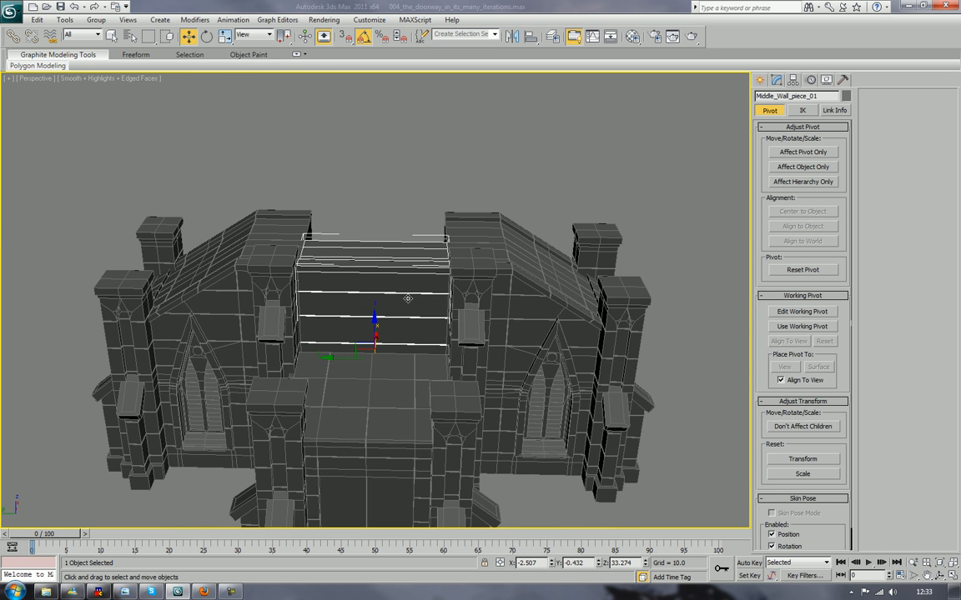
{"action": "mouse_move", "coordinate": [407, 298]}
{"action": "middle_mouse_down", "text": "alt"}
{"action": "mouse_move", "coordinate": [429, 296]}
{"action": "mouse_move", "coordinate": [408, 315]}
{"action": "mouse_move", "coordinate": [412, 274]}
{"action": "mouse_move", "coordinate": [390, 279]}
{"action": "mouse_move", "coordinate": [382, 291]}
{"action": "mouse_move", "coordinate": [406, 306]}
{"action": "middle_mouse_up", "text": "alt"}
{"action": "scroll", "coordinate": [415, 314], "scroll_direction": "up", "scroll_amount": 3}
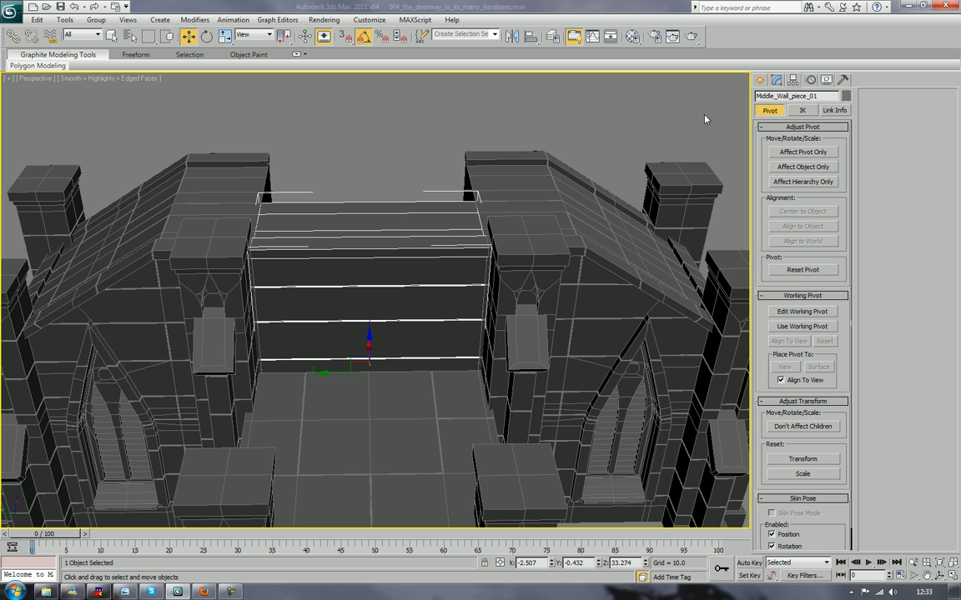
{"action": "left_click", "coordinate": [759, 80]}
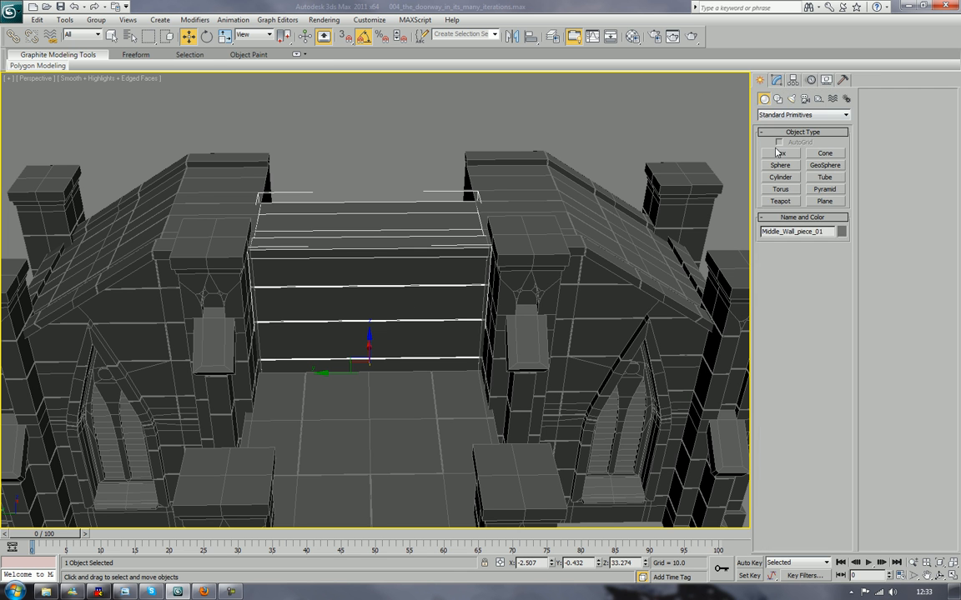
{"action": "left_click", "coordinate": [776, 80]}
{"action": "left_click", "coordinate": [790, 241]}
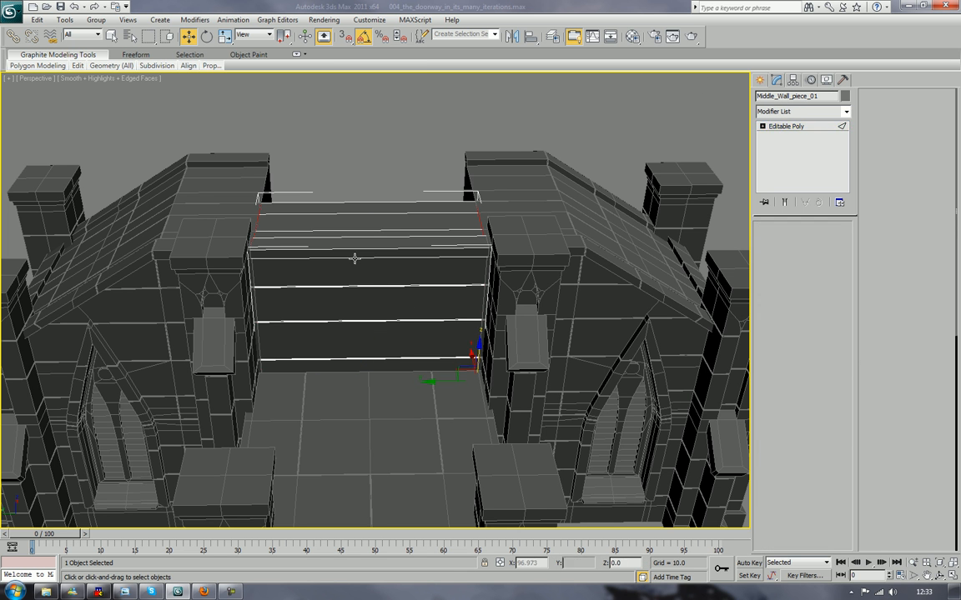
{"action": "middle_click_drag", "start_coordinate": [398, 431], "coordinate": [392, 399], "text": "alt"}
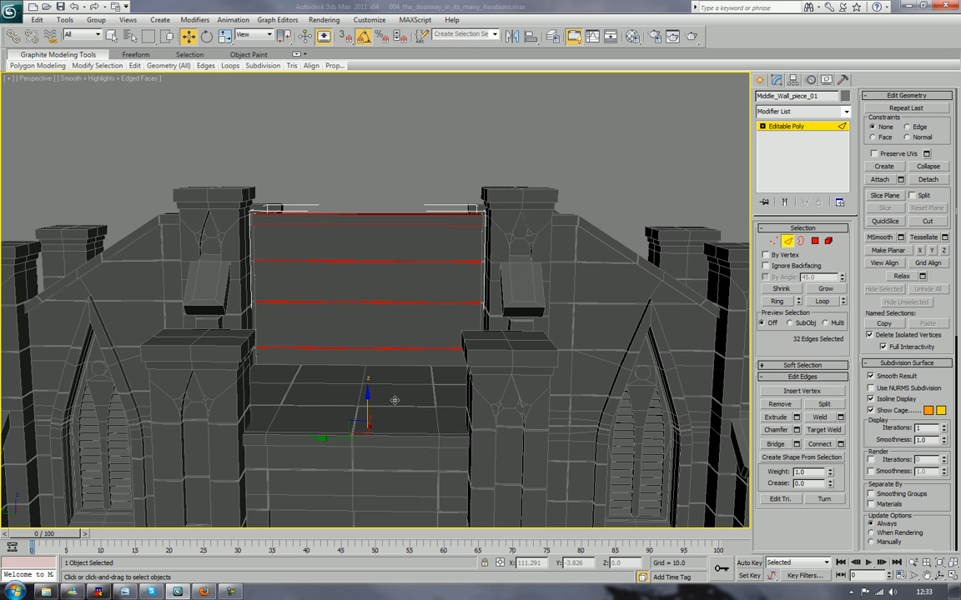
{"action": "left_click", "coordinate": [841, 445]}
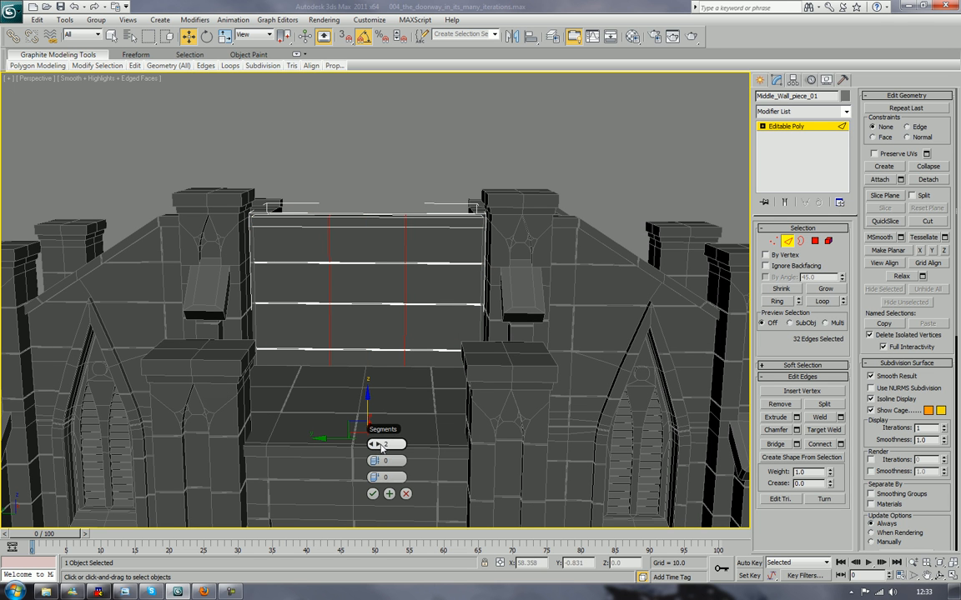
{"action": "left_click", "coordinate": [372, 493]}
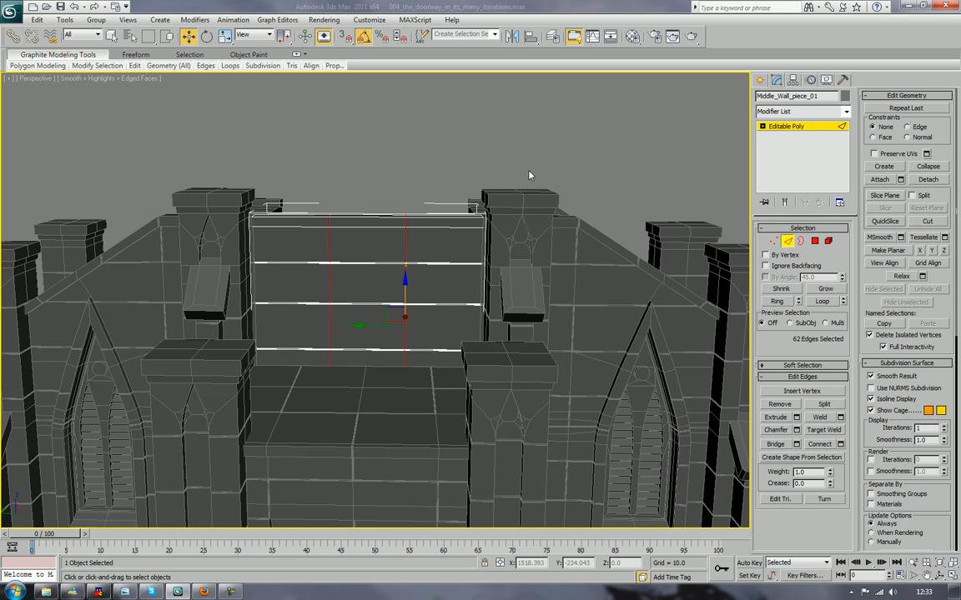
Extrude the two new vertical edge loops inward as shallow grooves with a width of 0.213
{"action": "middle_click_drag", "start_coordinate": [431, 218], "coordinate": [429, 237], "text": "alt"}
{"action": "scroll", "coordinate": [429, 241], "scroll_direction": "up", "scroll_amount": 5}
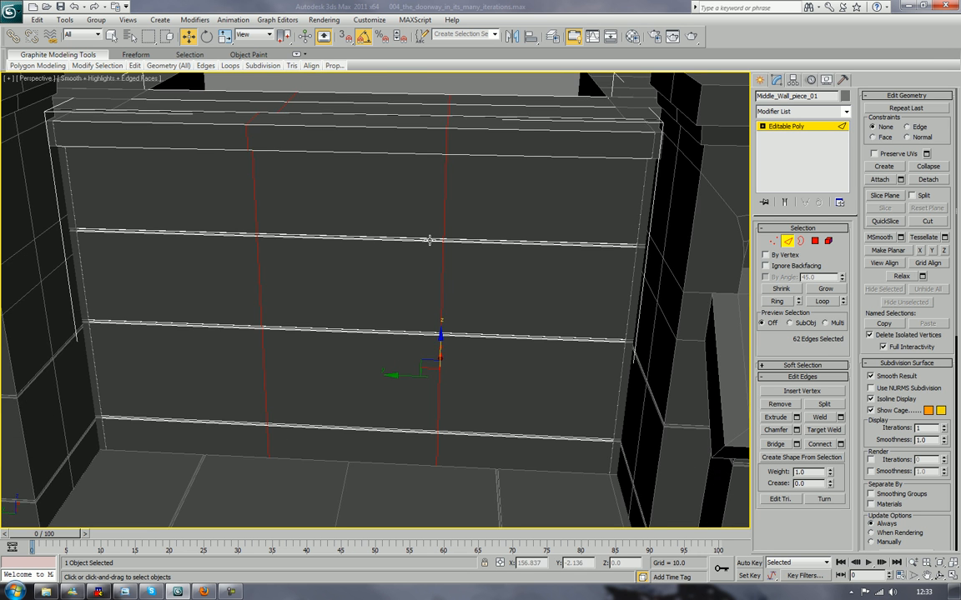
{"action": "scroll", "coordinate": [430, 238], "scroll_direction": "up", "scroll_amount": 8}
{"action": "middle_click_drag", "start_coordinate": [380, 210], "coordinate": [440, 360]}
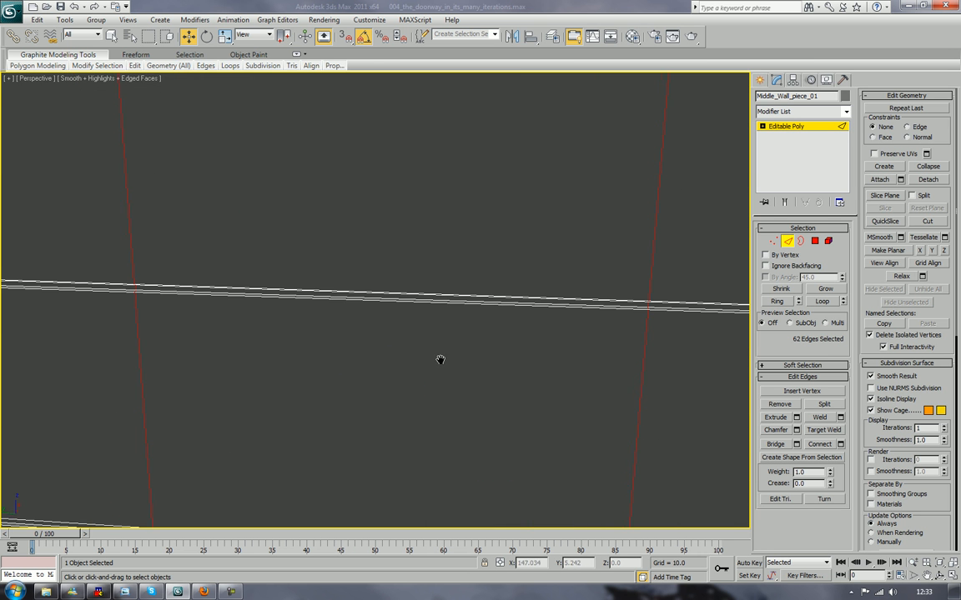
{"action": "scroll", "coordinate": [154, 311], "scroll_direction": "down", "scroll_amount": 6}
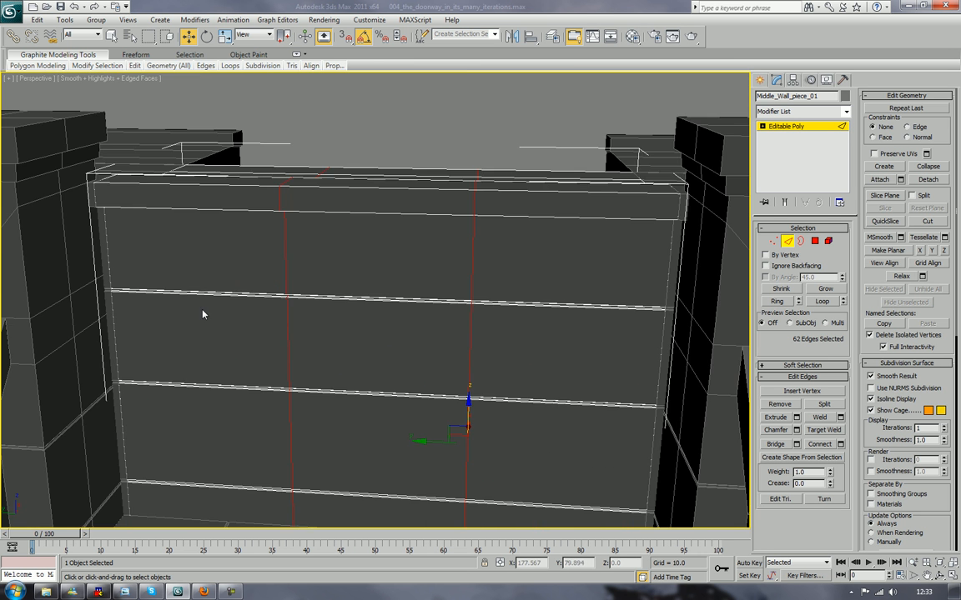
{"action": "left_click", "coordinate": [795, 418]}
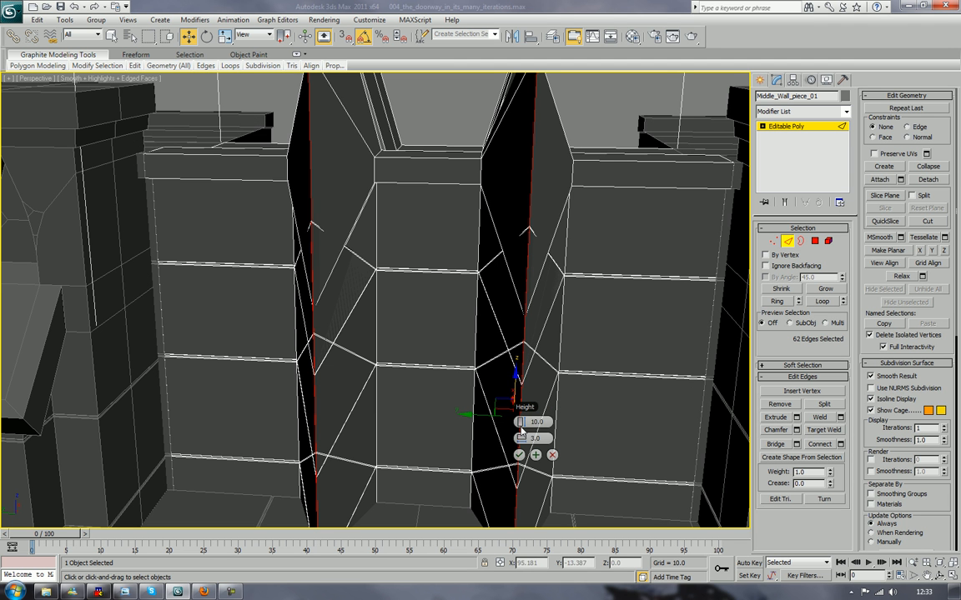
{"action": "left_click_drag", "start_coordinate": [527, 422], "coordinate": [473, 444]}
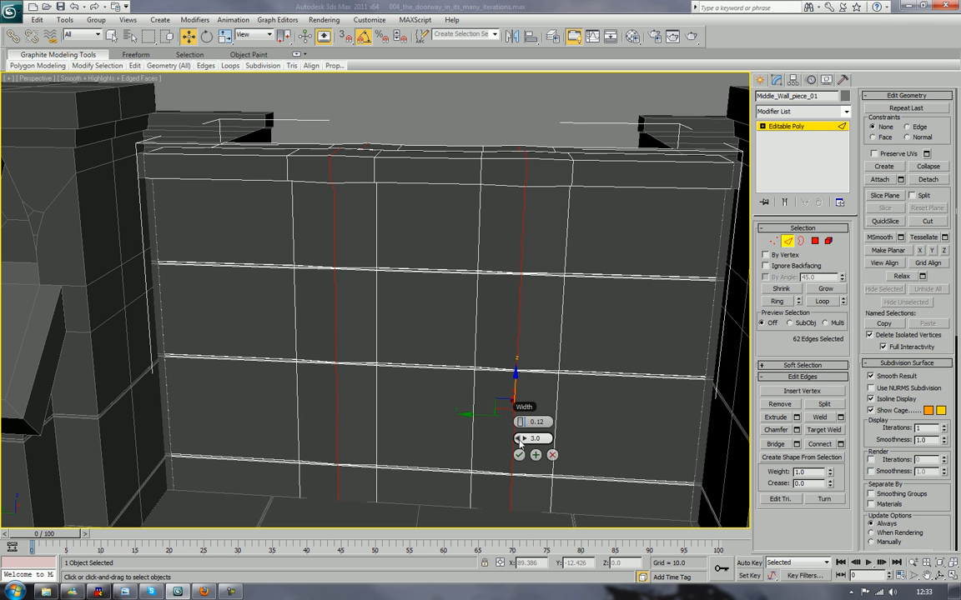
{"action": "left_click_drag", "start_coordinate": [520, 441], "coordinate": [506, 441]}
{"action": "middle_click_drag", "start_coordinate": [657, 318], "coordinate": [603, 285], "text": "alt"}
{"action": "scroll", "coordinate": [606, 321], "scroll_direction": "up", "scroll_amount": 5}
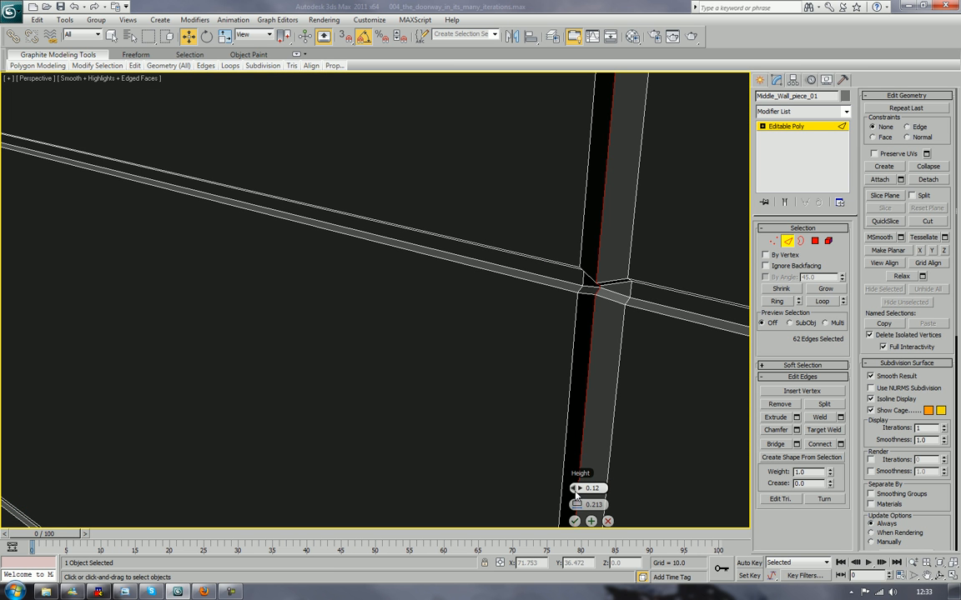
{"action": "left_click_drag", "start_coordinate": [575, 488], "coordinate": [575, 496]}
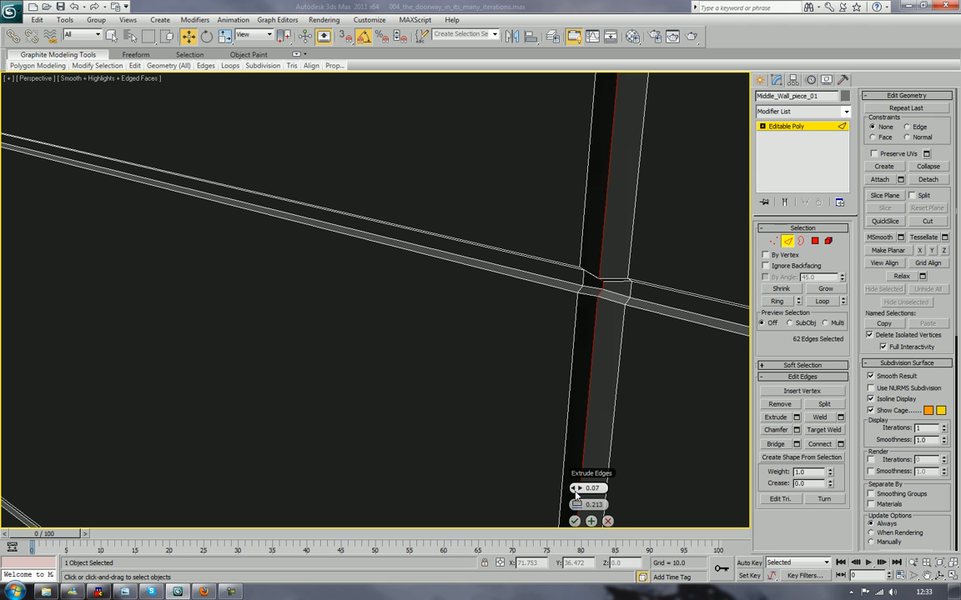
{"action": "right_click", "coordinate": [575, 489]}
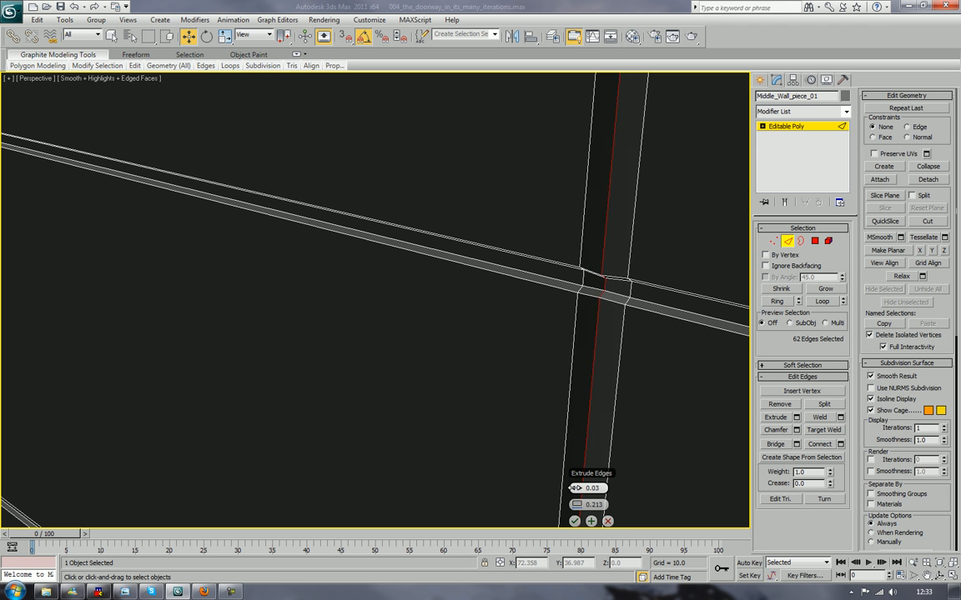
{"action": "left_click_drag", "start_coordinate": [575, 488], "coordinate": [575, 507]}
{"action": "left_click", "coordinate": [574, 522]}
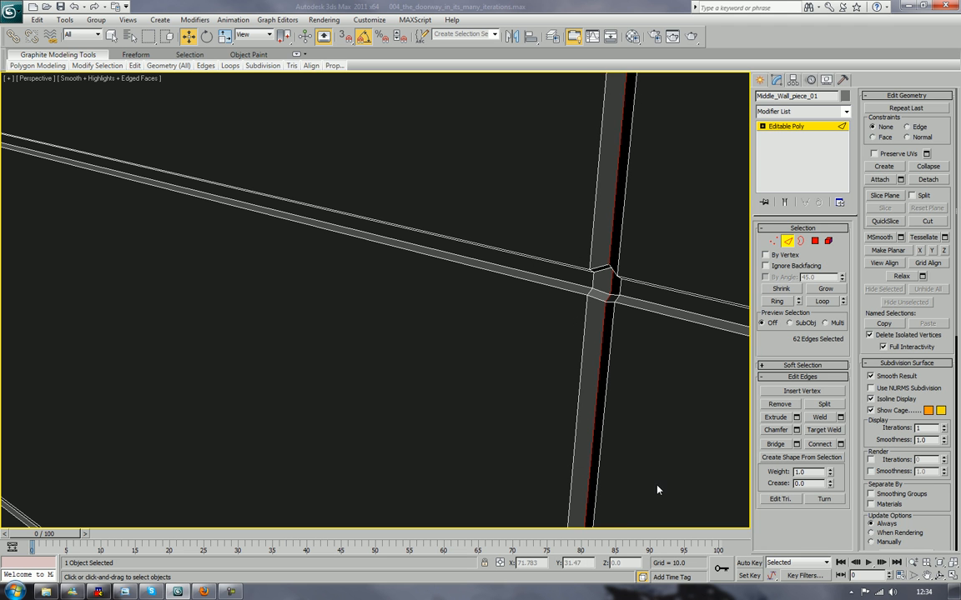
Chamfer the groove edges by 0.113 and leave edge editing
{"action": "left_click", "coordinate": [796, 430]}
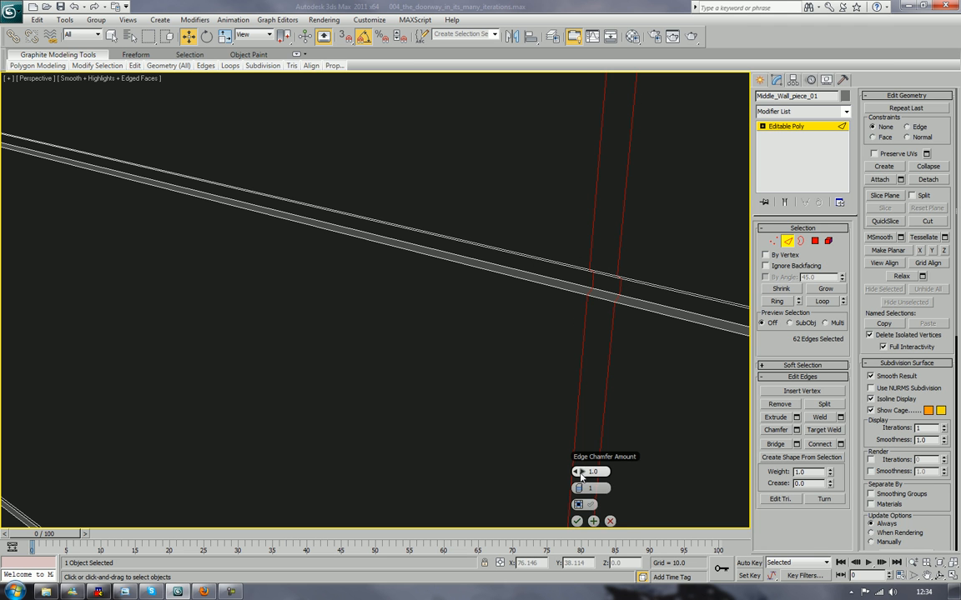
{"action": "left_click_drag", "start_coordinate": [578, 472], "coordinate": [574, 454]}
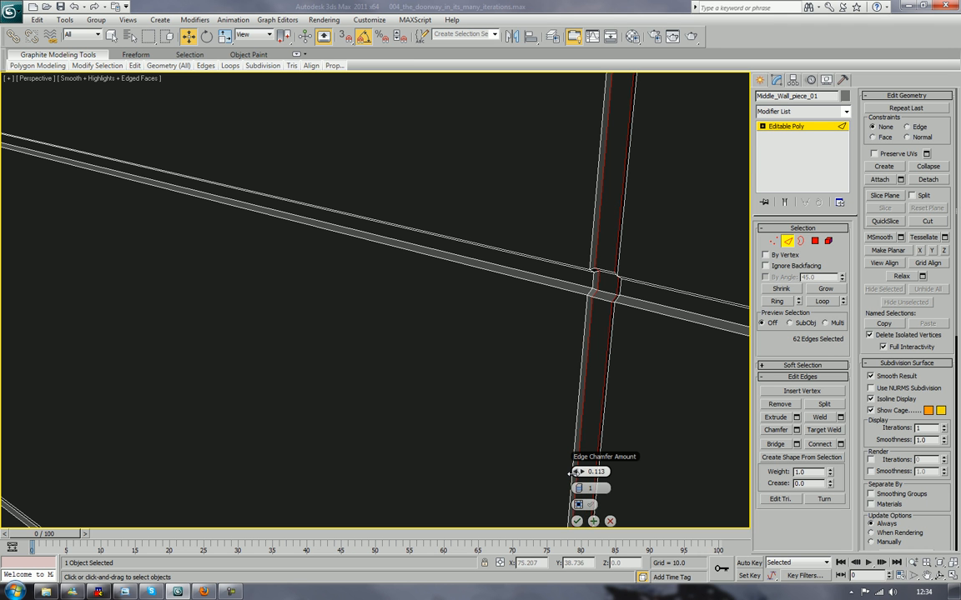
{"action": "left_click", "coordinate": [577, 521]}
{"action": "left_click", "coordinate": [787, 241]}
Check the grooves in shaded view without edges, restore the edge display, and undo the chamfer and the extrusion
{"action": "scroll", "coordinate": [519, 315], "scroll_direction": "down", "scroll_amount": 5}
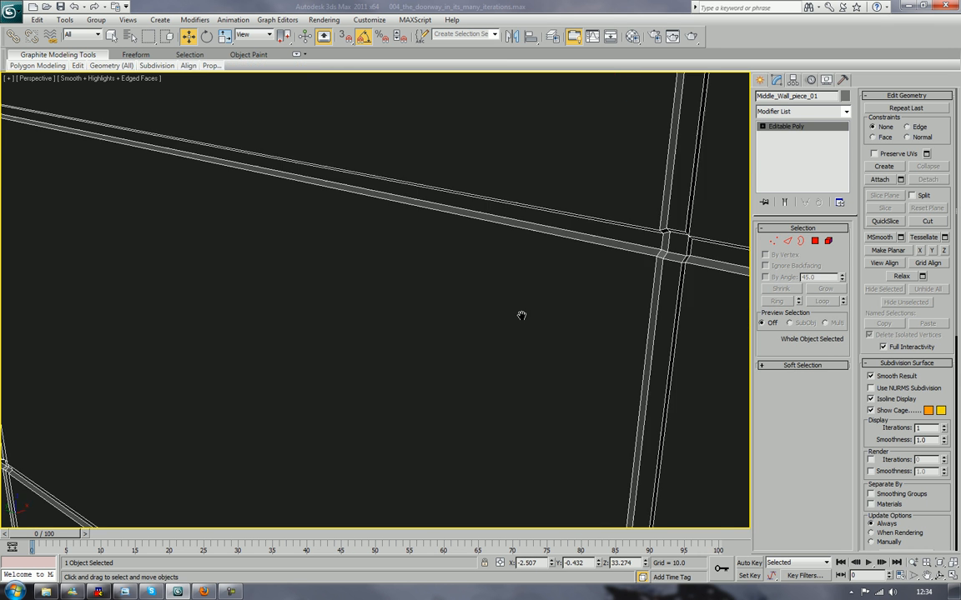
{"action": "middle_click_drag", "start_coordinate": [372, 271], "coordinate": [433, 319], "text": "alt"}
{"action": "key", "text": "F4"}
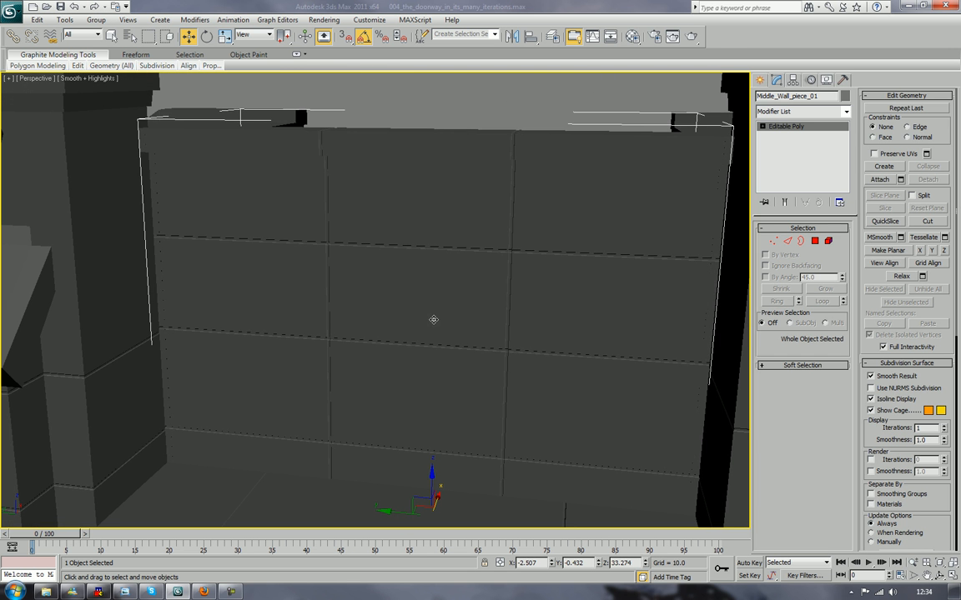
{"action": "key", "text": "ctrl+z"}
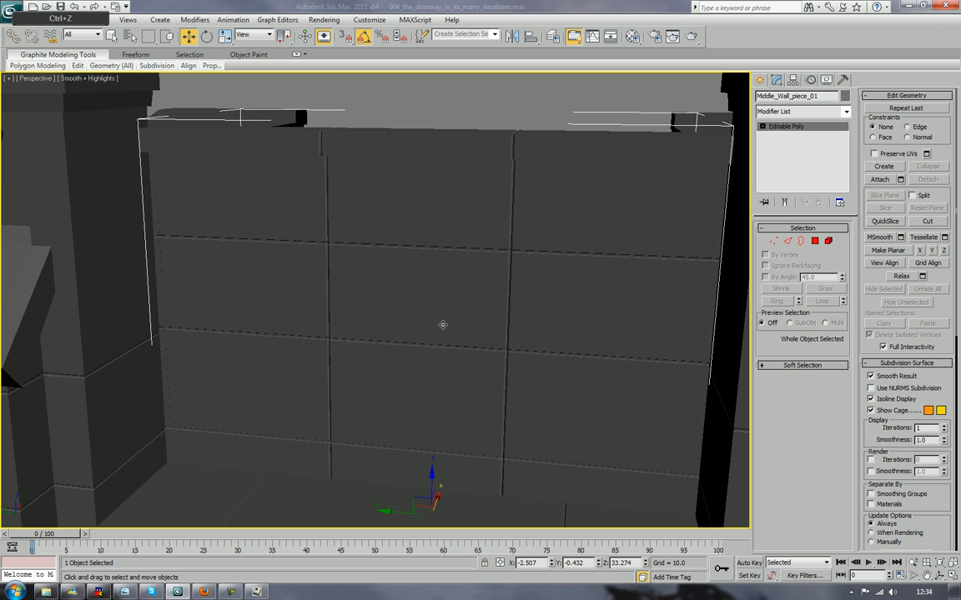
{"action": "key", "text": "F4"}
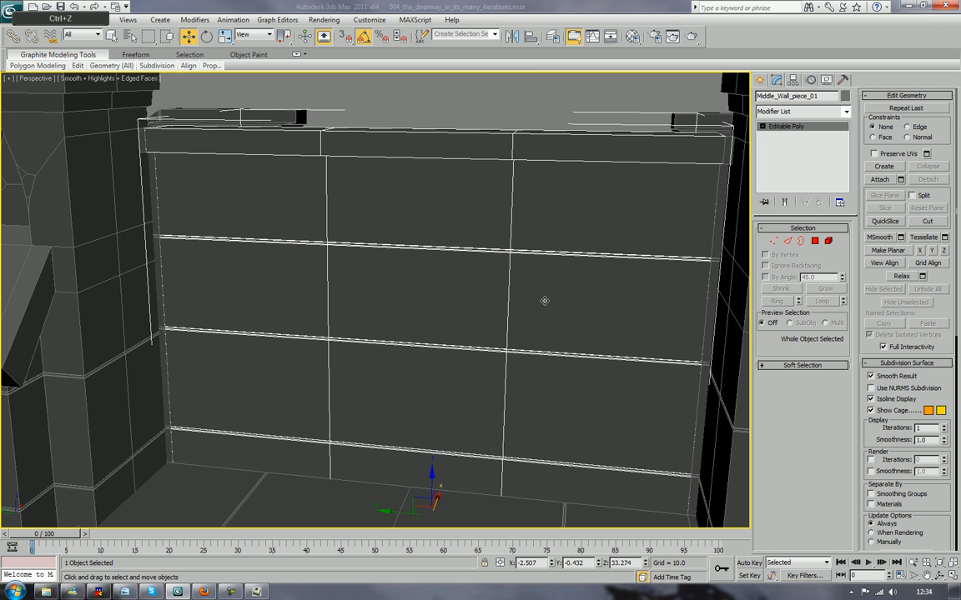
Edit the edges of Middle_Wall_piece_01 and deselect alternate vertical edges on the front wall and left cornice for a staggered brick pattern
{"action": "key", "text": "2"}
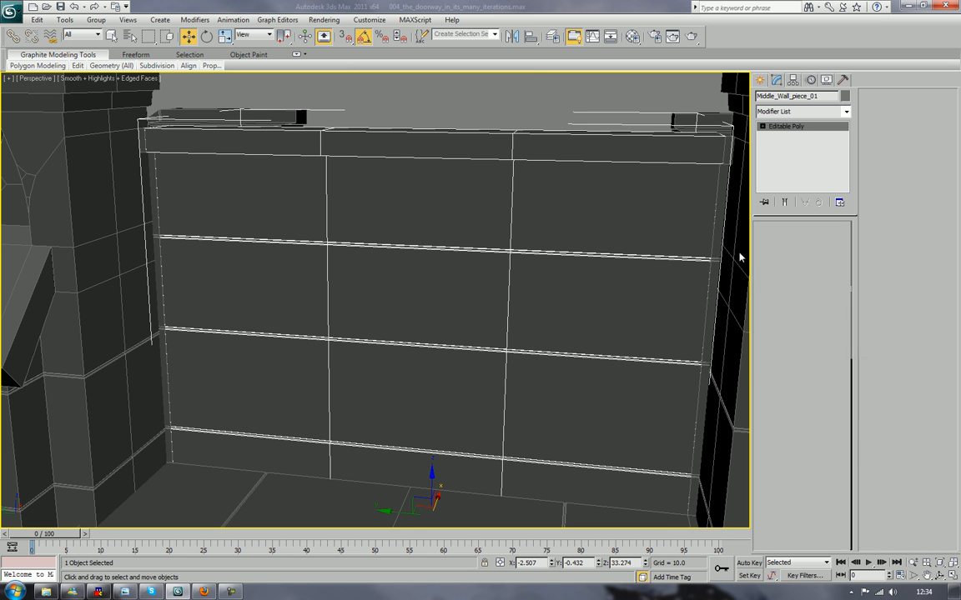
{"action": "left_click", "coordinate": [508, 302], "text": "alt"}
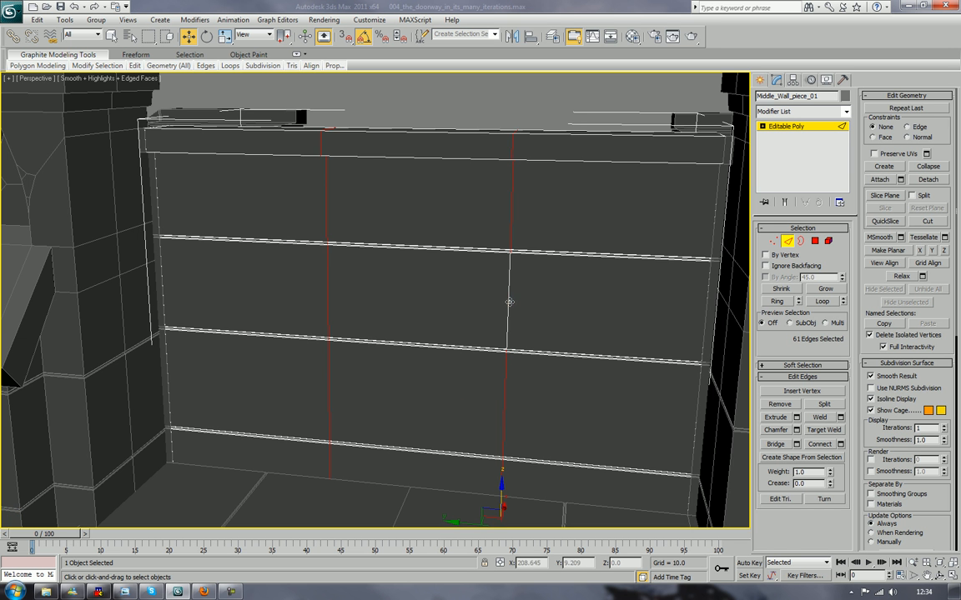
{"action": "left_click", "coordinate": [328, 402], "text": "alt"}
{"action": "left_click", "coordinate": [326, 205], "text": "alt"}
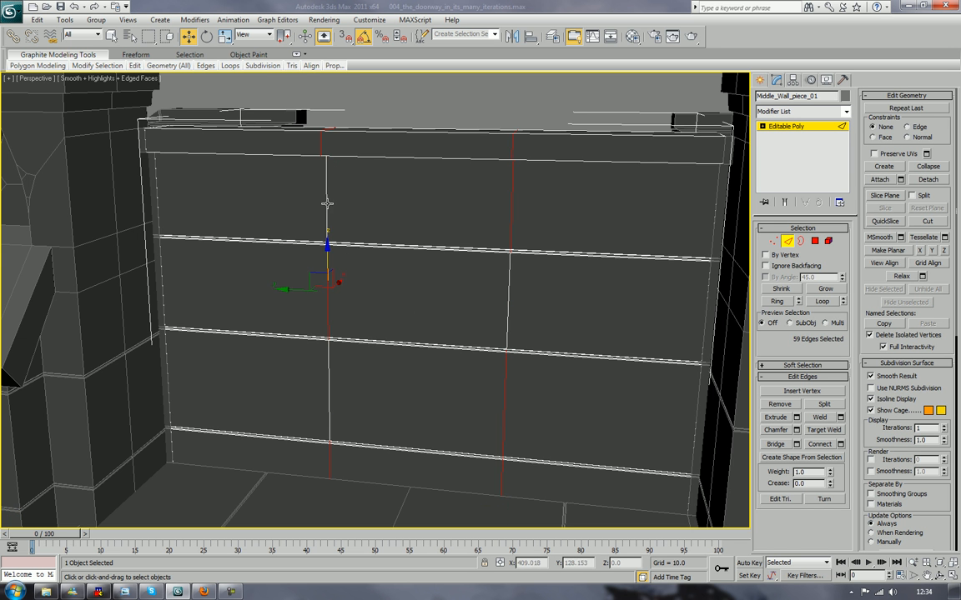
{"action": "middle_click_drag", "start_coordinate": [326, 204], "coordinate": [360, 279], "text": "alt"}
{"action": "scroll", "coordinate": [371, 154], "scroll_direction": "up", "scroll_amount": 3}
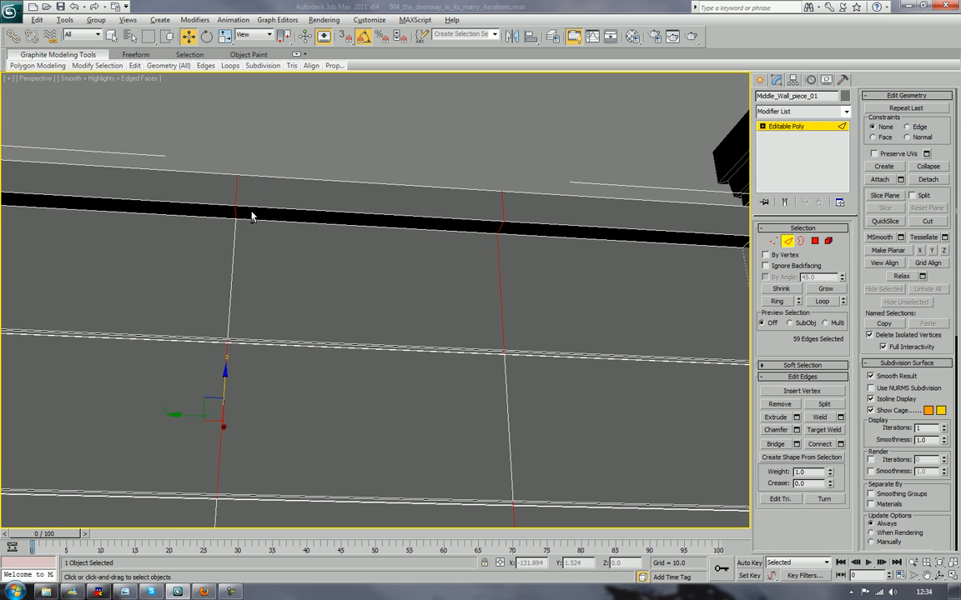
{"action": "left_click", "coordinate": [238, 190], "text": "alt"}
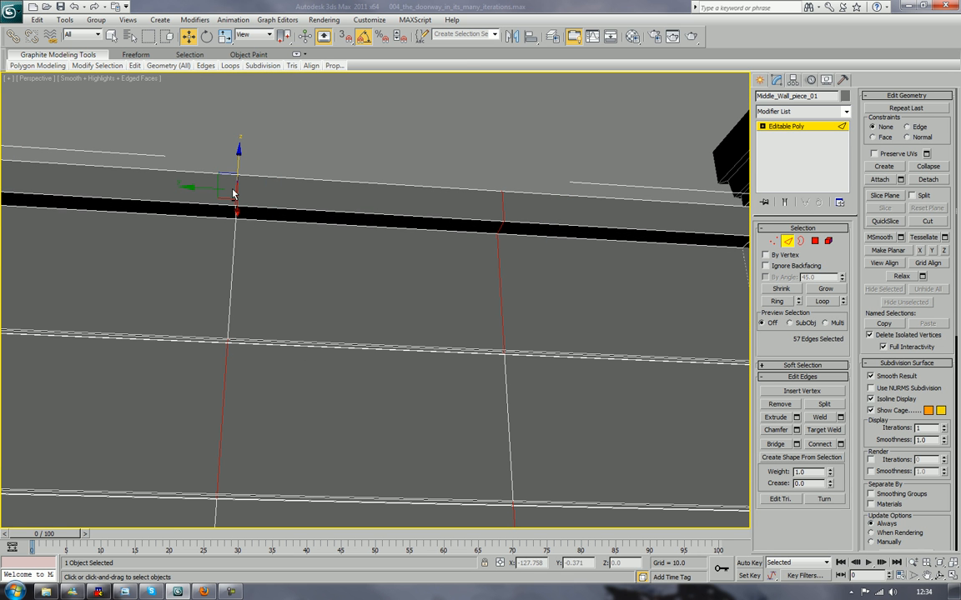
{"action": "left_click", "coordinate": [235, 205], "text": "alt"}
Deselect the vertical parapet edge and the adjoining first roof edge along one of the two cross lines
{"action": "middle_click_drag", "start_coordinate": [235, 204], "coordinate": [291, 223], "text": "alt"}
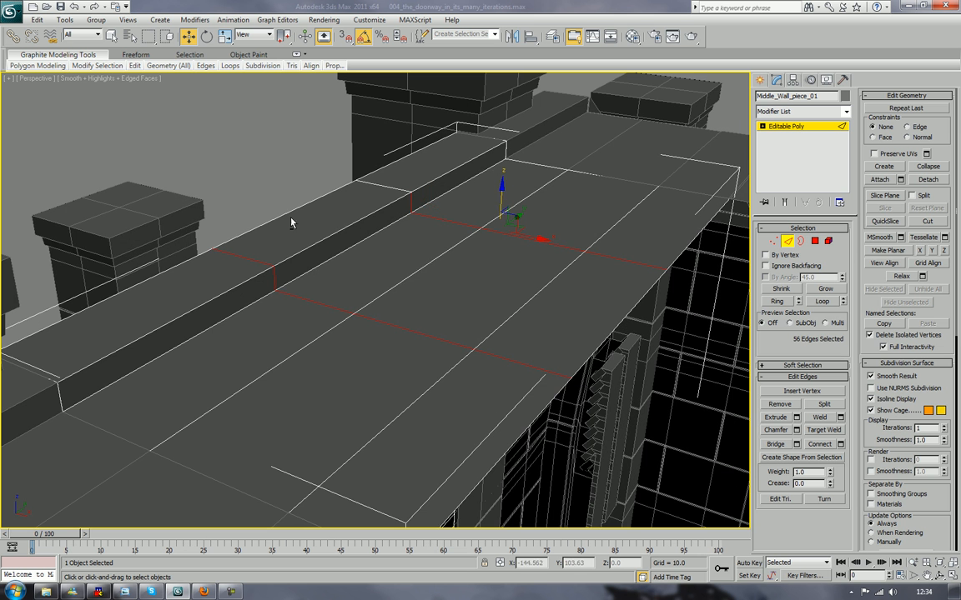
{"action": "left_click", "coordinate": [412, 205], "text": "alt"}
{"action": "left_click", "coordinate": [432, 219], "text": "alt"}
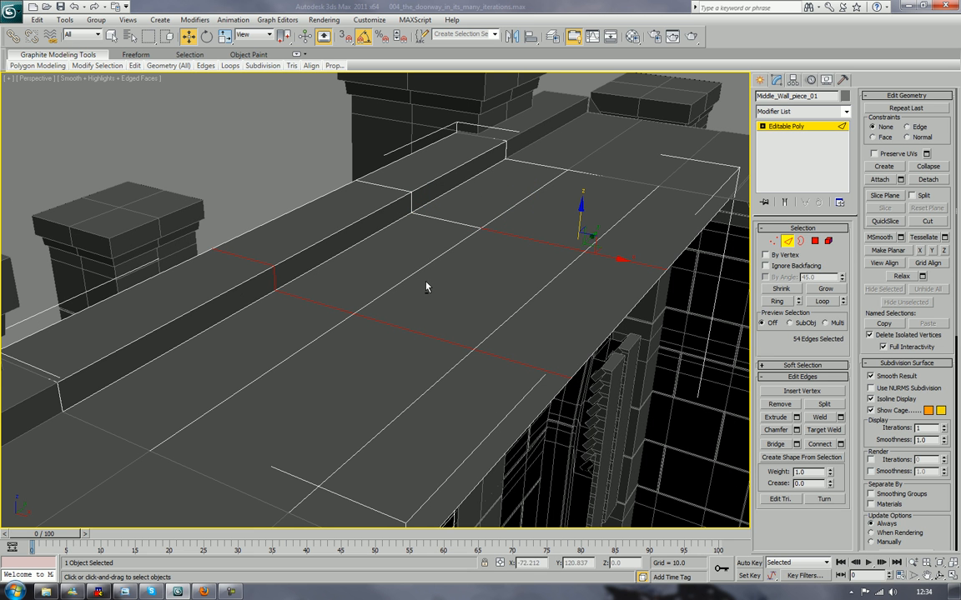
Complete the staggered edge selection and extrude it inward with a height of -0.1 and a width of 0.123
{"action": "middle_click_drag", "start_coordinate": [329, 348], "coordinate": [533, 288], "text": "alt"}
{"action": "left_click", "coordinate": [382, 318], "text": "ctrl"}
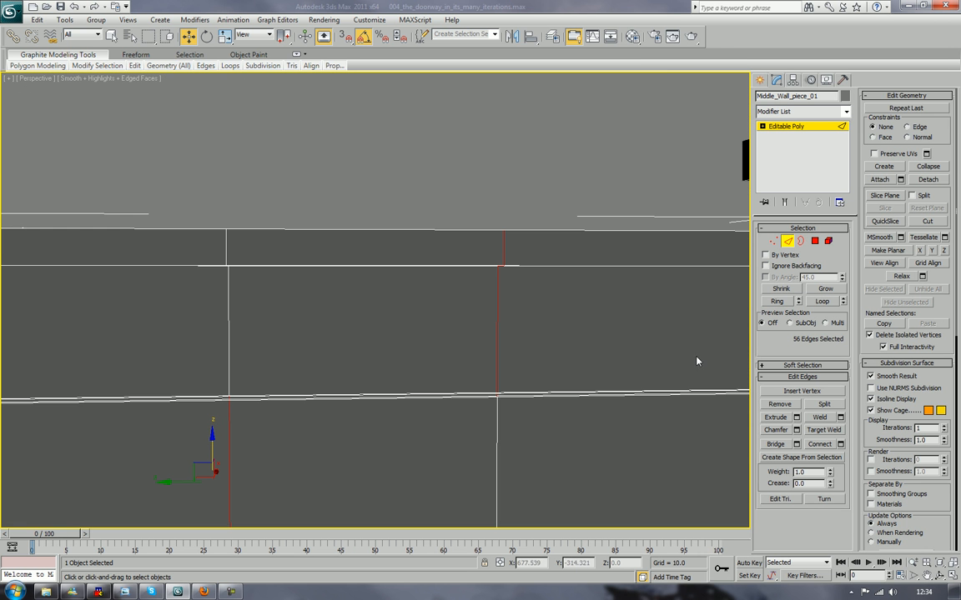
{"action": "left_click", "coordinate": [797, 419]}
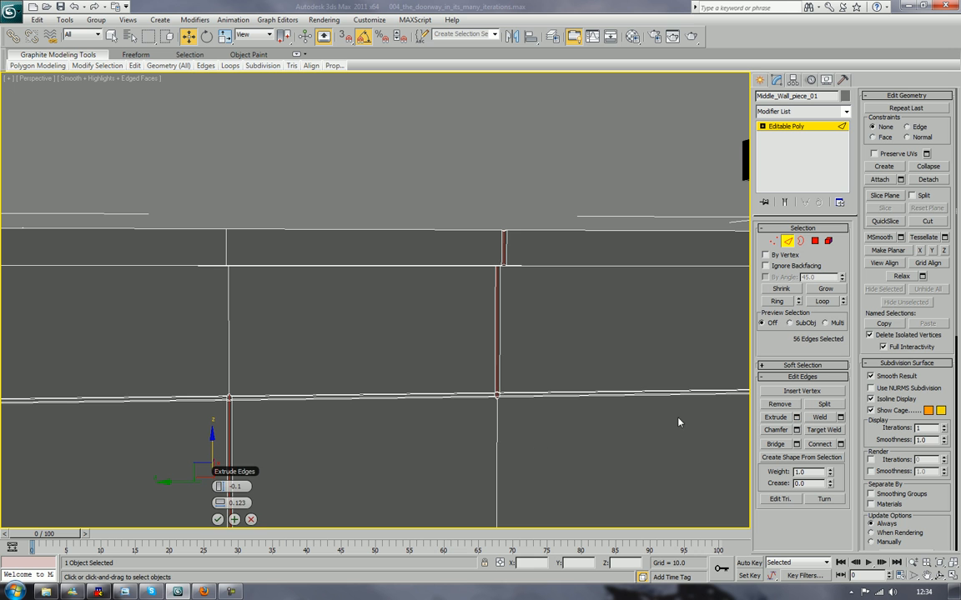
{"action": "left_click", "coordinate": [219, 520]}
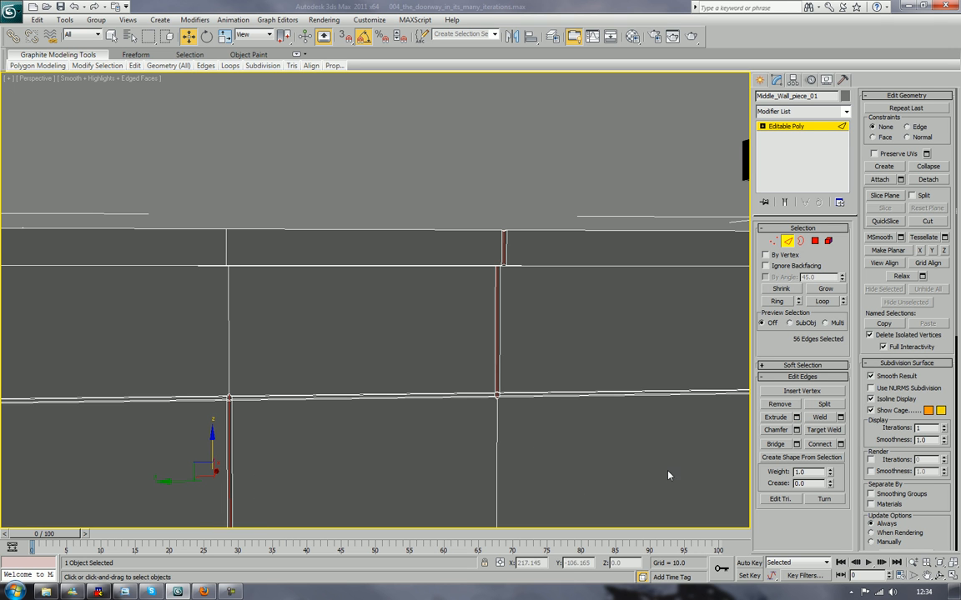
Chamfer the extruded groove edges by 0.1 with 1 segment and clear the edge selection
{"action": "left_click", "coordinate": [796, 429]}
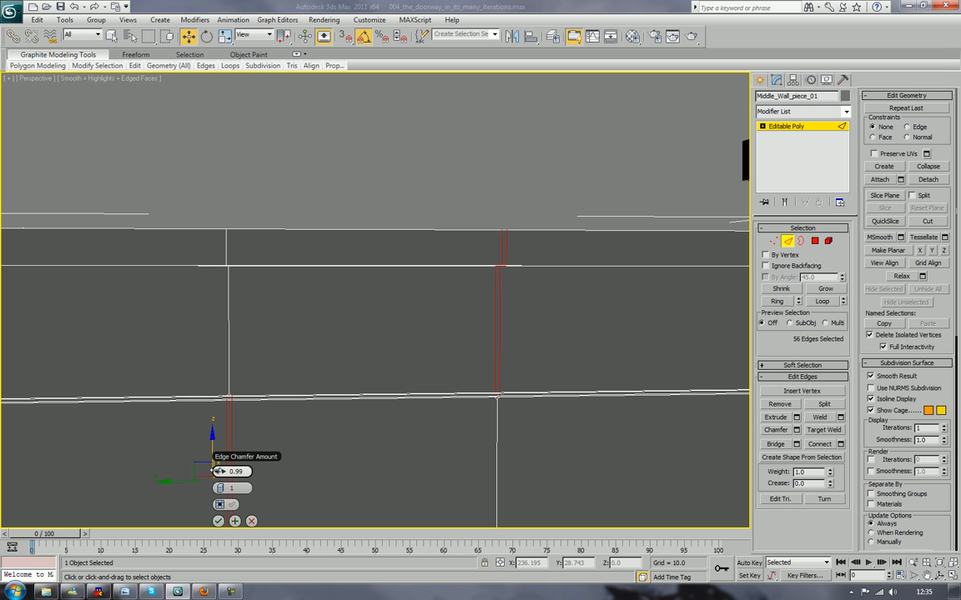
{"action": "left_click_drag", "start_coordinate": [219, 472], "coordinate": [211, 471]}
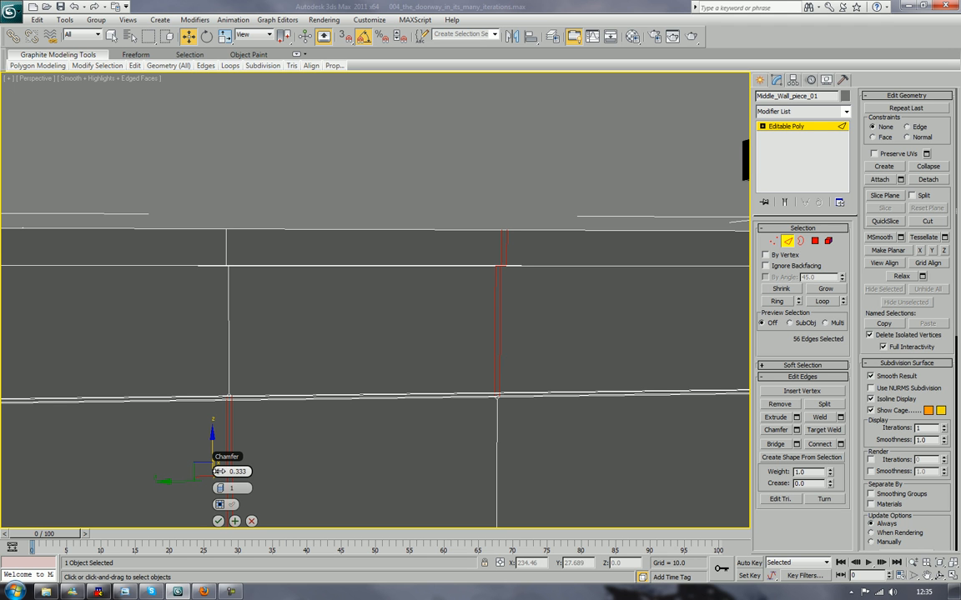
{"action": "left_click_drag", "start_coordinate": [219, 471], "coordinate": [217, 472]}
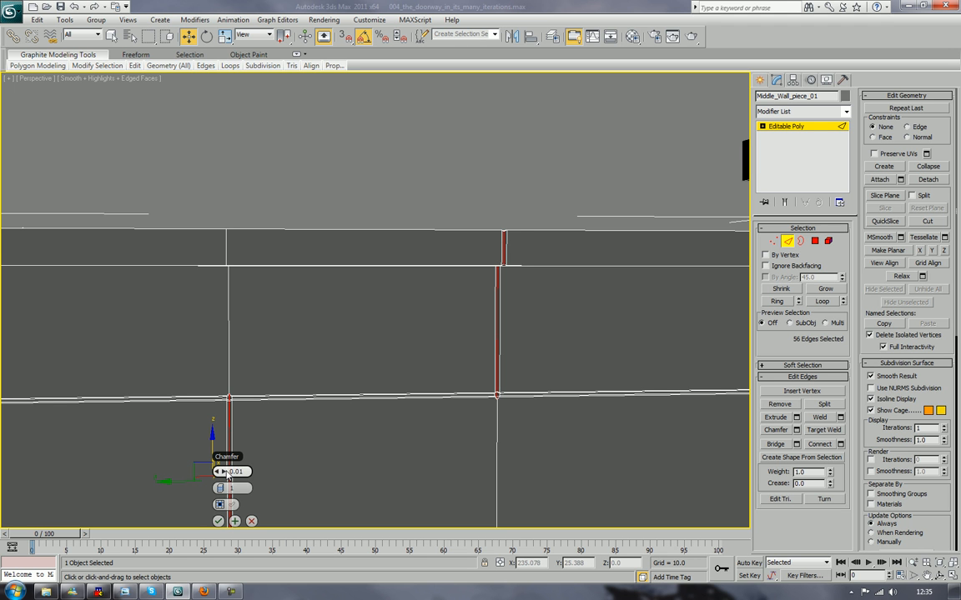
{"action": "left_click", "coordinate": [226, 473]}
{"action": "left_click", "coordinate": [226, 473]}
{"action": "left_click", "coordinate": [226, 473]}
{"action": "left_click", "coordinate": [226, 473]}
{"action": "left_click", "coordinate": [226, 473]}
{"action": "left_click", "coordinate": [226, 473]}
{"action": "left_click", "coordinate": [226, 473]}
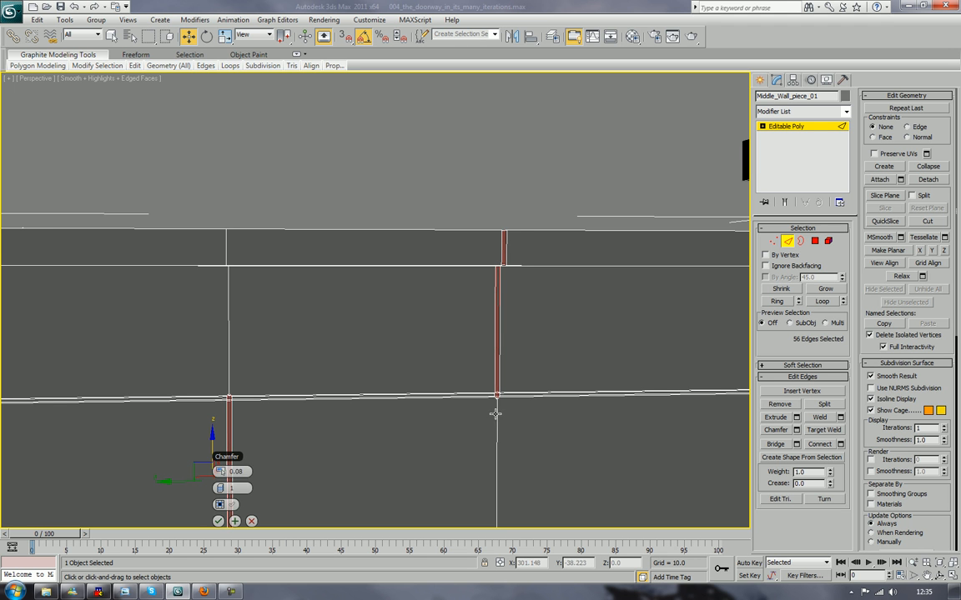
{"action": "scroll", "coordinate": [496, 413], "scroll_direction": "up", "scroll_amount": 5}
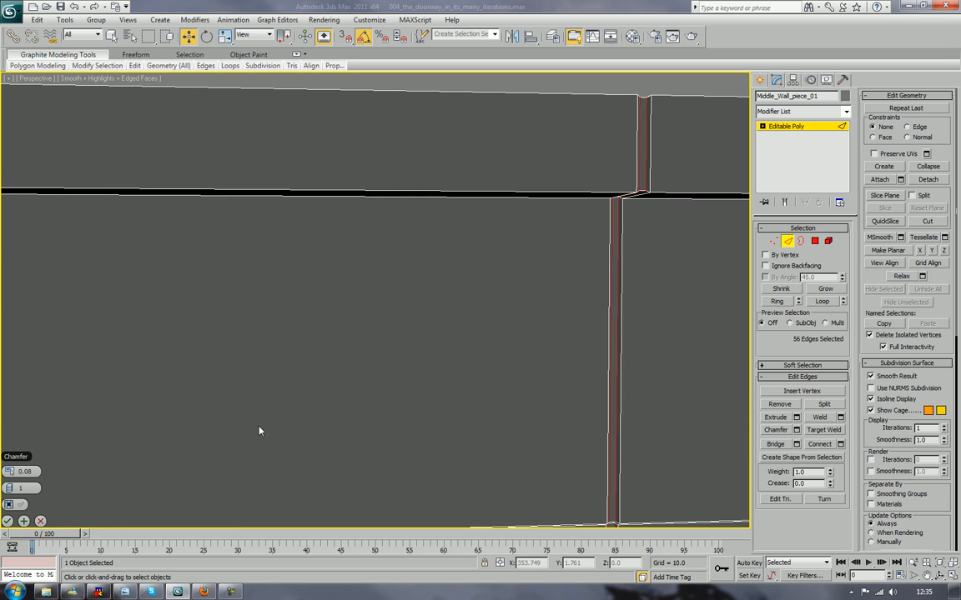
{"action": "left_click", "coordinate": [36, 472]}
{"action": "left_click", "coordinate": [37, 472]}
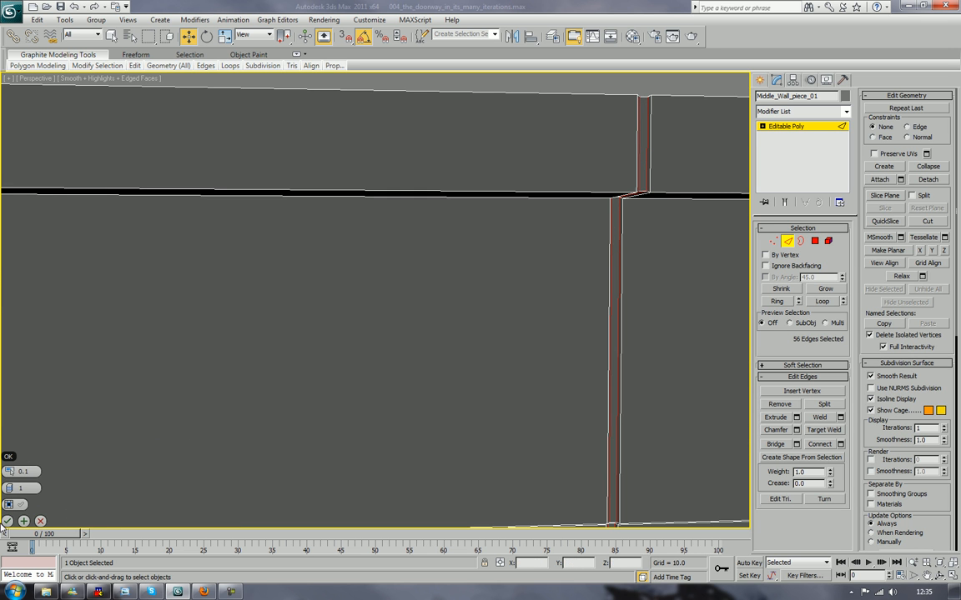
{"action": "left_click", "coordinate": [8, 521]}
{"action": "left_click", "coordinate": [219, 422]}
Examine the staggered grooves in shaded view without edges, comparing the middle wall with the neighbouring wings from the front and from above
{"action": "scroll", "coordinate": [220, 421], "scroll_direction": "down", "scroll_amount": 5}
{"action": "scroll", "coordinate": [221, 419], "scroll_direction": "down", "scroll_amount": 5}
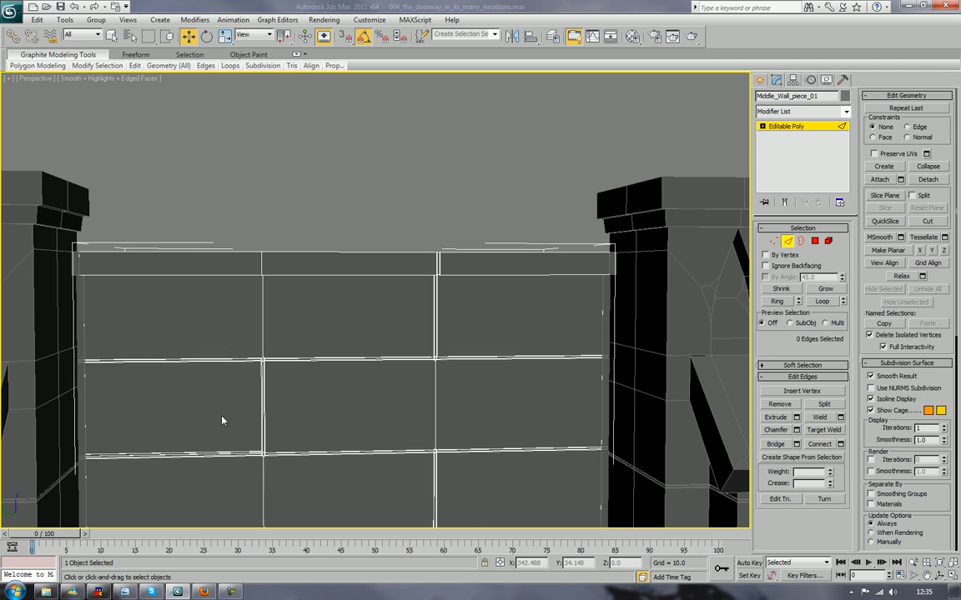
{"action": "key", "text": "F4"}
{"action": "middle_click_drag", "start_coordinate": [414, 341], "coordinate": [372, 364], "text": "alt"}
{"action": "scroll", "coordinate": [372, 364], "scroll_direction": "down", "scroll_amount": 5}
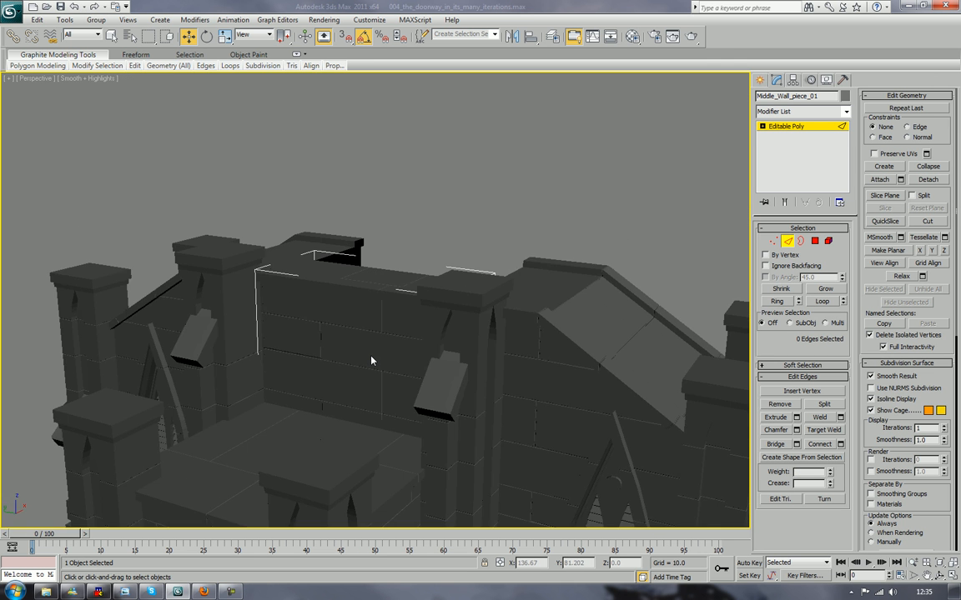
{"action": "scroll", "coordinate": [371, 359], "scroll_direction": "up", "scroll_amount": 5}
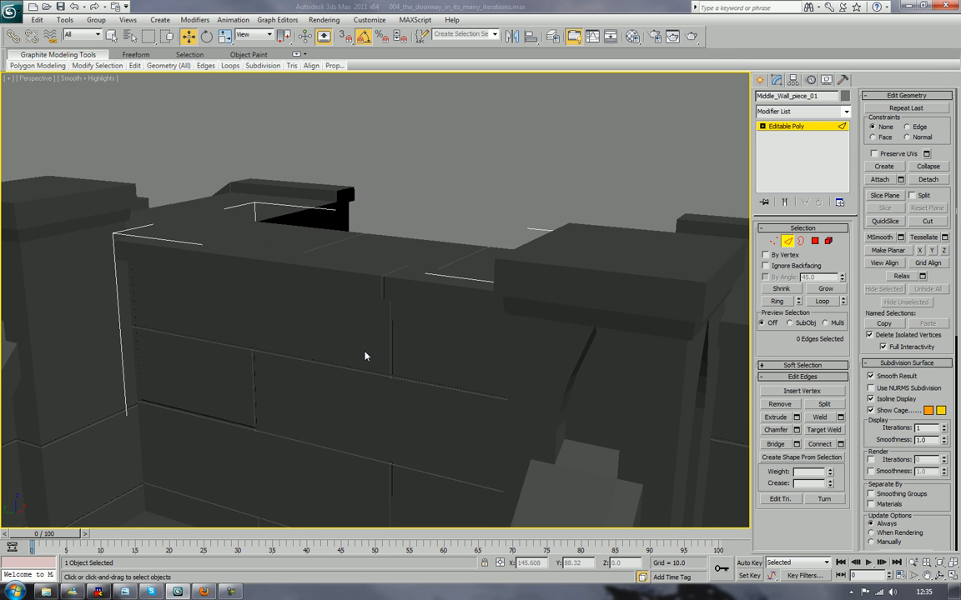
{"action": "middle_click_drag", "start_coordinate": [365, 354], "coordinate": [431, 228]}
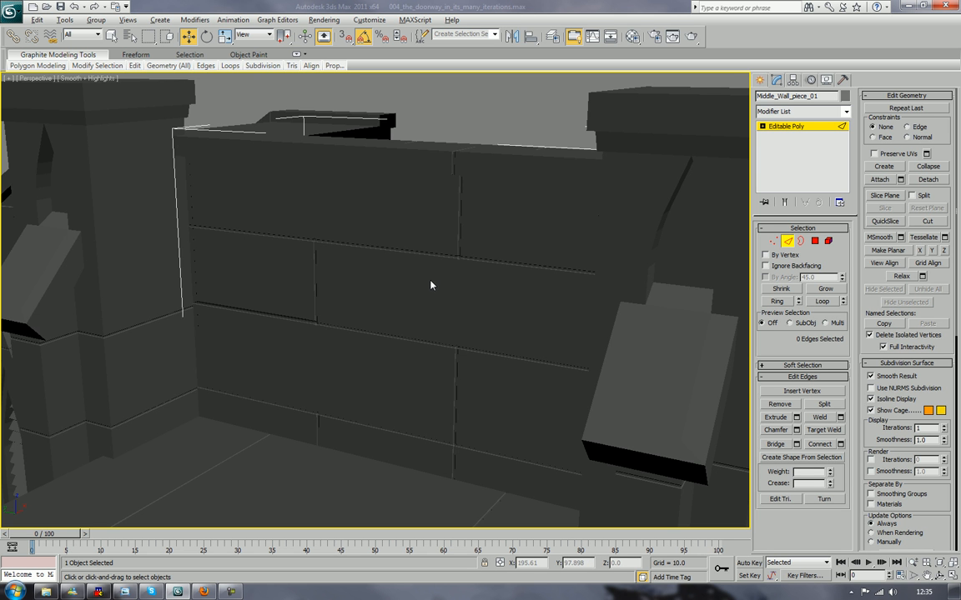
{"action": "middle_click_drag", "start_coordinate": [433, 285], "coordinate": [461, 287], "text": "alt"}
{"action": "scroll", "coordinate": [435, 294], "scroll_direction": "down", "scroll_amount": 5}
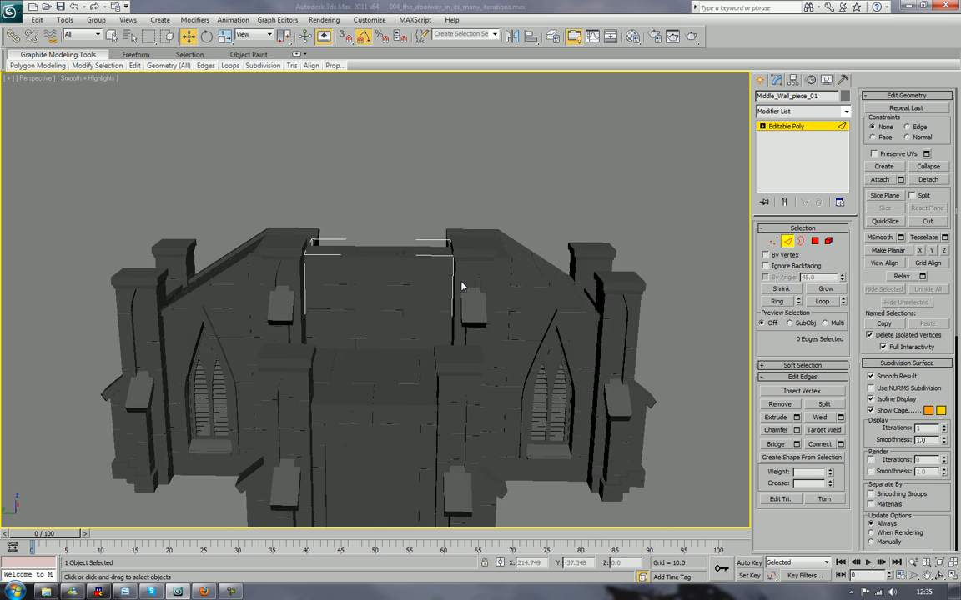
{"action": "scroll", "coordinate": [461, 285], "scroll_direction": "up", "scroll_amount": 8}
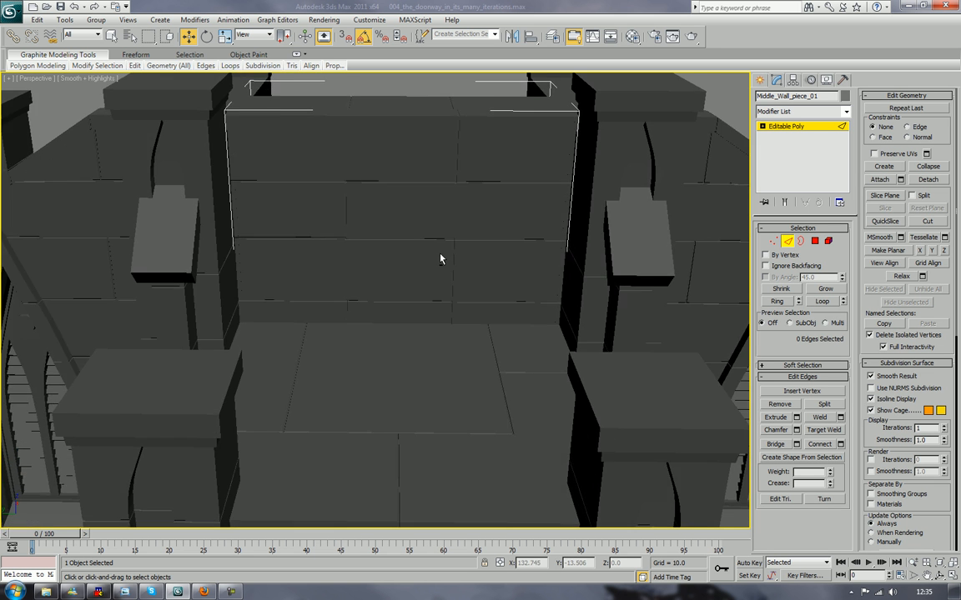
{"action": "middle_click_drag", "start_coordinate": [440, 260], "coordinate": [457, 260], "text": "alt"}
{"action": "middle_click_drag", "start_coordinate": [475, 261], "coordinate": [290, 275], "text": "alt"}
{"action": "key", "text": "z"}
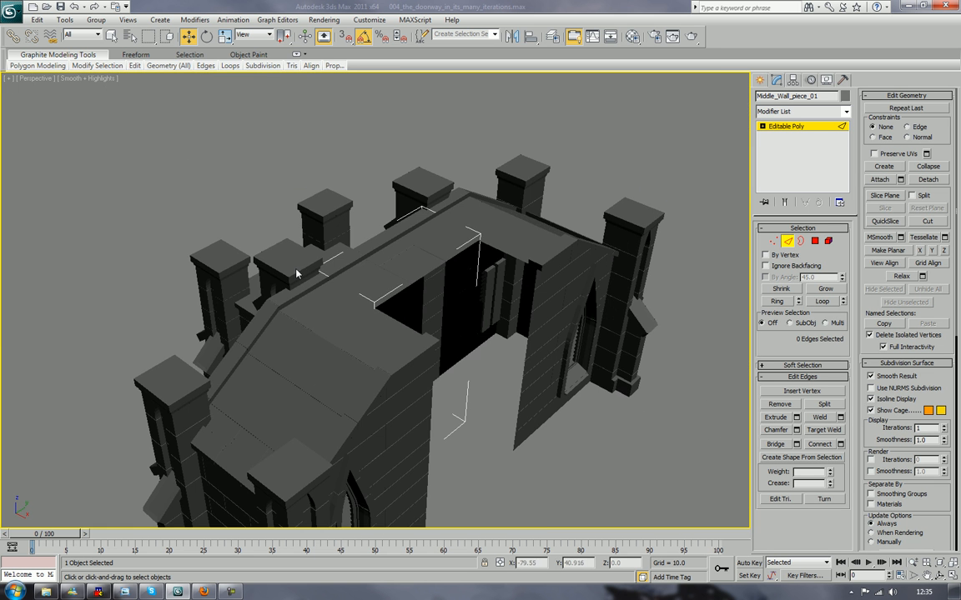
{"action": "middle_click_drag", "start_coordinate": [325, 239], "coordinate": [308, 224], "text": "alt"}
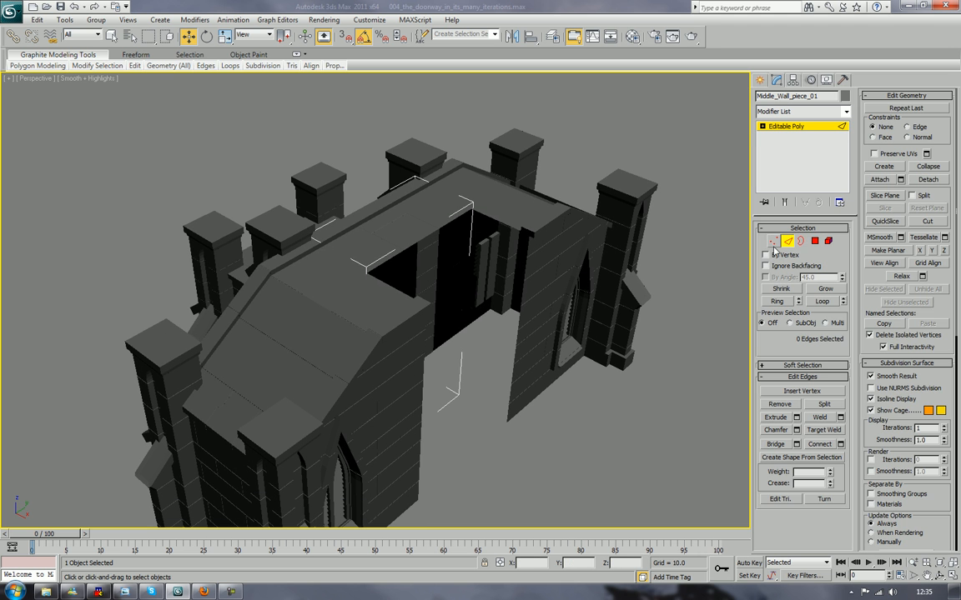
Leave edge editing and make a copy of Middle_Wall_piece_01 rotated half a turn about the vertical axis
{"action": "key", "text": "2"}
{"action": "left_click", "coordinate": [573, 453]}
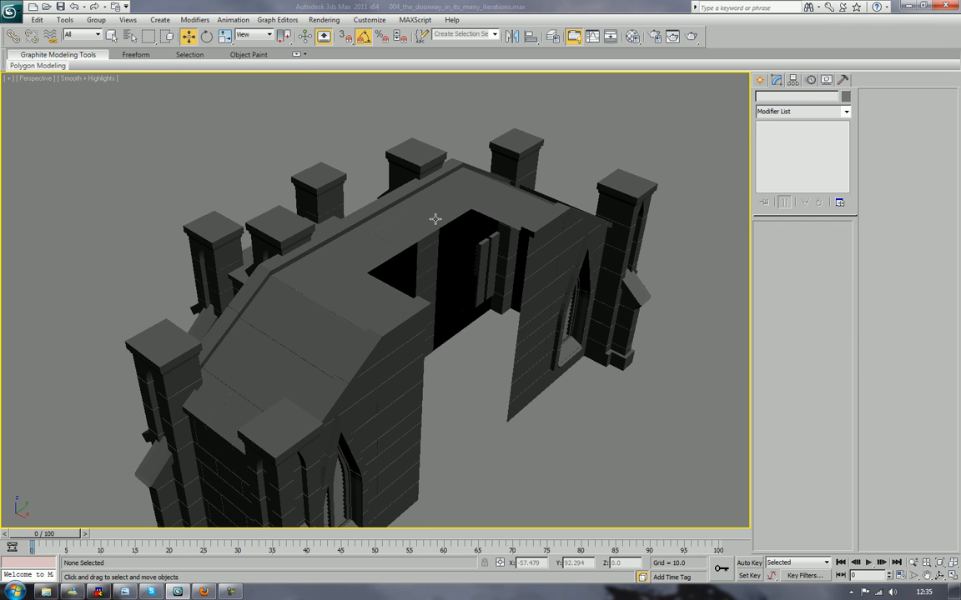
{"action": "left_click", "coordinate": [436, 214]}
{"action": "middle_click_drag", "start_coordinate": [435, 214], "coordinate": [392, 192], "text": "alt"}
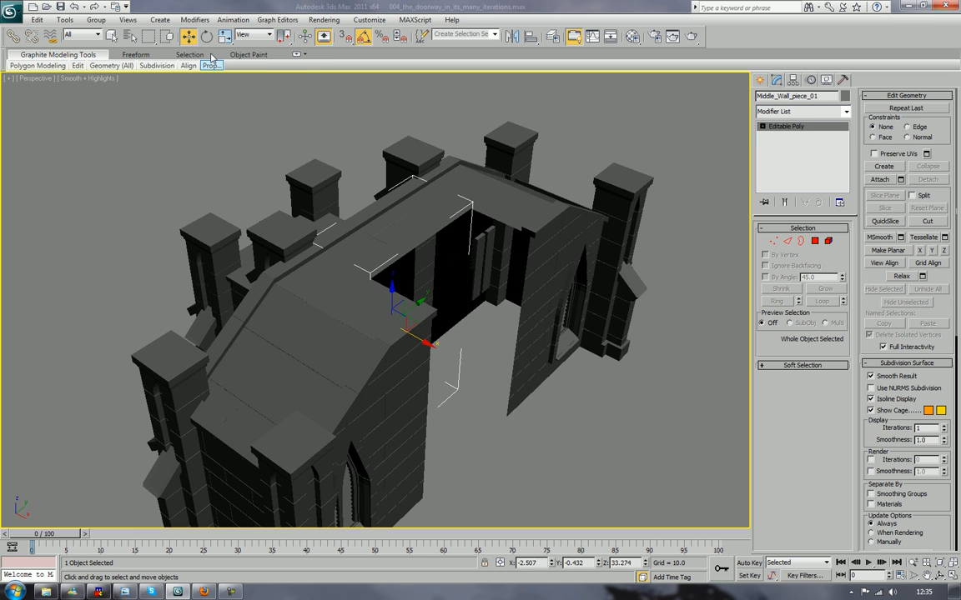
{"action": "key", "text": "e"}
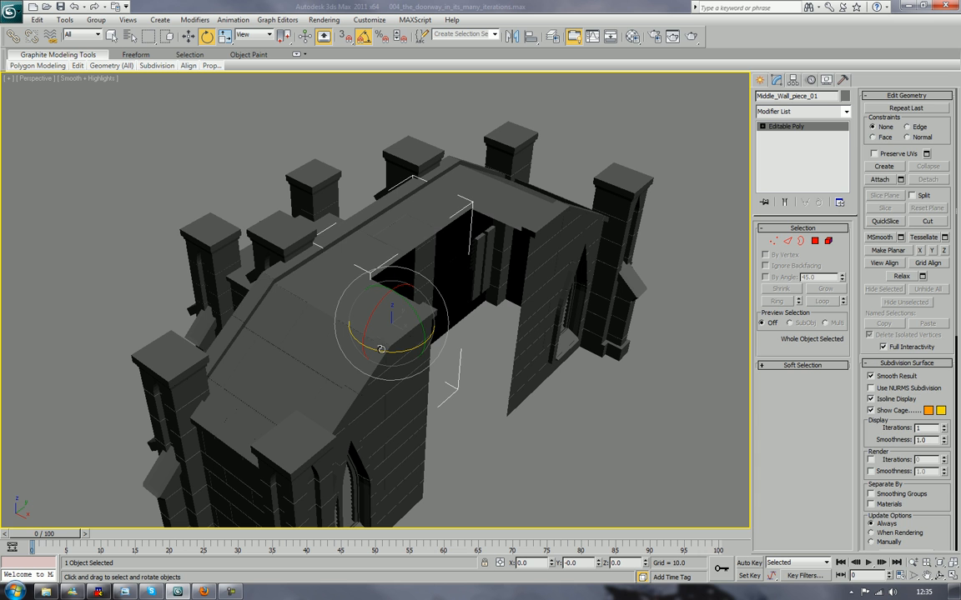
{"action": "mouse_move", "coordinate": [381, 350]}
{"action": "left_mouse_down", "text": "shift"}
{"action": "mouse_move", "coordinate": [467, 364]}
{"action": "mouse_move", "coordinate": [474, 398]}
{"action": "left_mouse_up", "text": "shift"}
{"action": "key", "text": "Return"}
{"action": "key", "text": "w"}
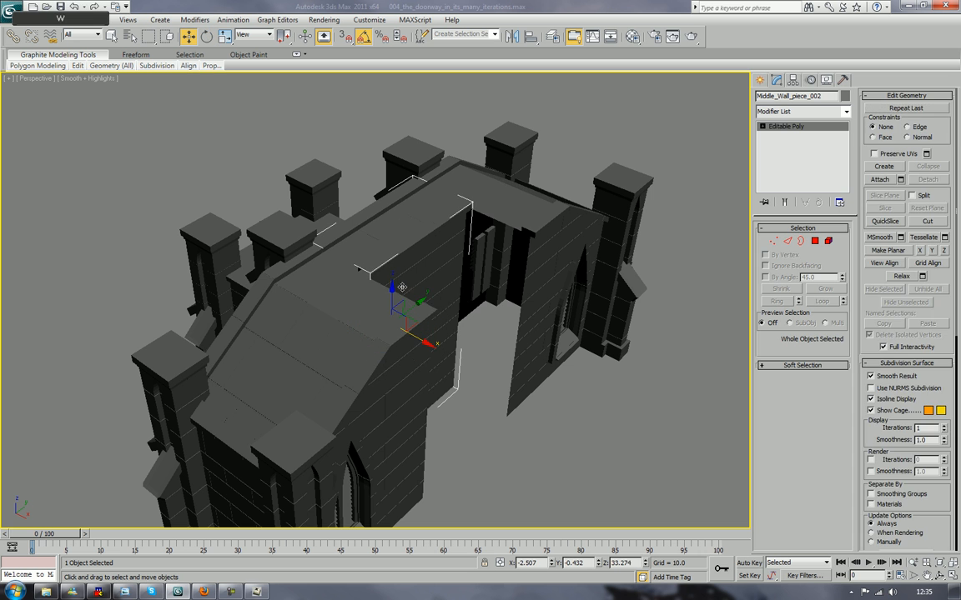
Undo the accidental move of the window section and move the rotated wall copy along X to 17.252, closing the rear gap
{"action": "key", "text": "ctrl+z"}
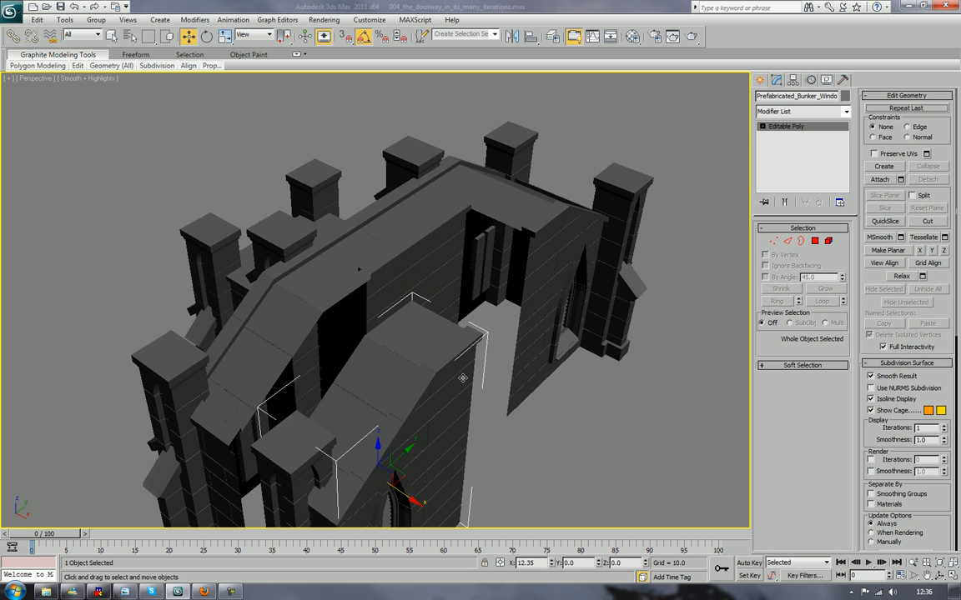
{"action": "left_click", "coordinate": [394, 240]}
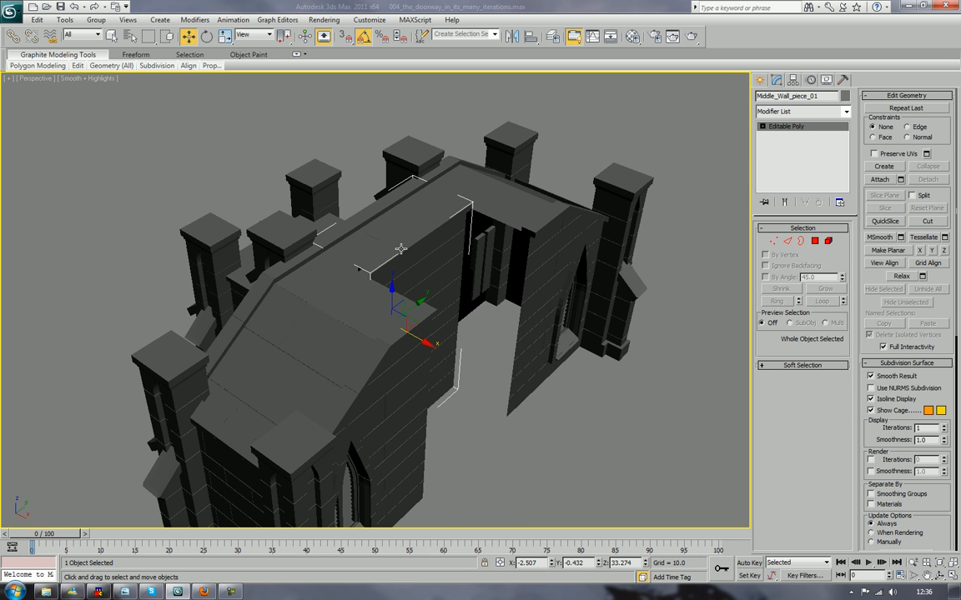
{"action": "left_click", "coordinate": [400, 248]}
{"action": "left_click_drag", "start_coordinate": [427, 343], "coordinate": [477, 380]}
Deselect the wall copy and inspect the assembled bunker from several sides, both with and without edges displayed
{"action": "key", "text": "F4"}
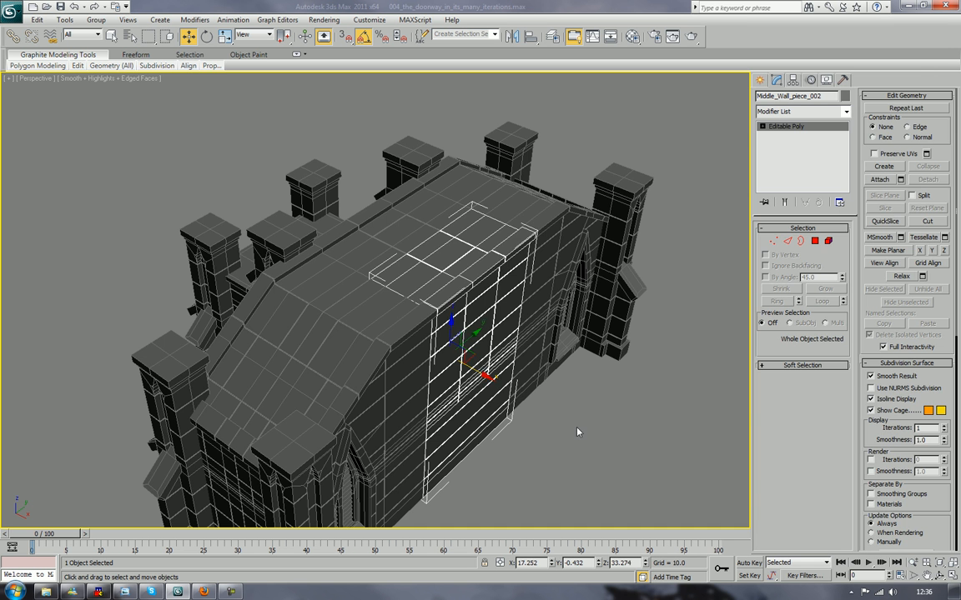
{"action": "left_click", "coordinate": [613, 433]}
{"action": "scroll", "coordinate": [614, 433], "scroll_direction": "down", "scroll_amount": 5}
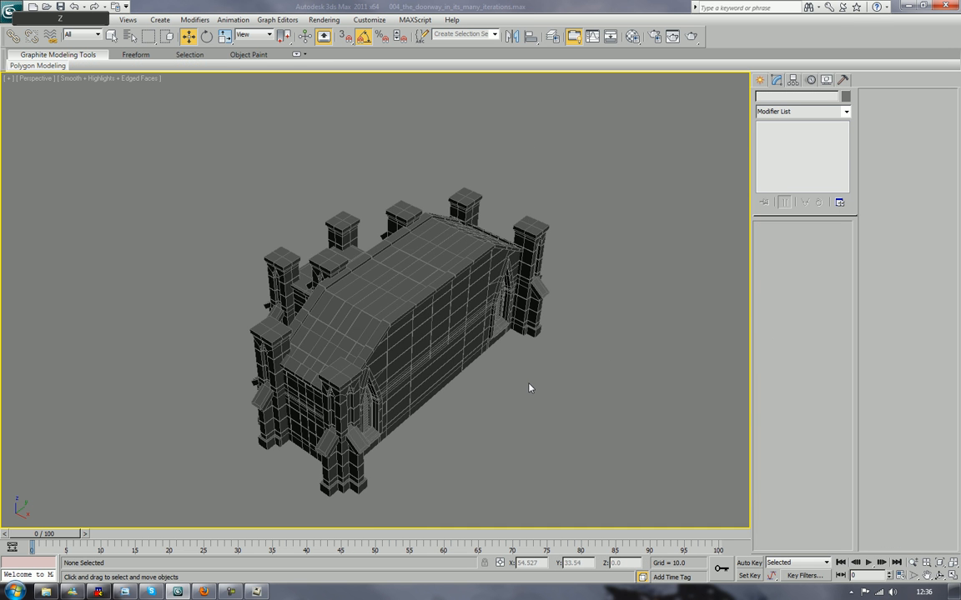
{"action": "middle_click_drag", "start_coordinate": [530, 388], "coordinate": [609, 346], "text": "alt"}
{"action": "scroll", "coordinate": [664, 373], "scroll_direction": "up", "scroll_amount": 4}
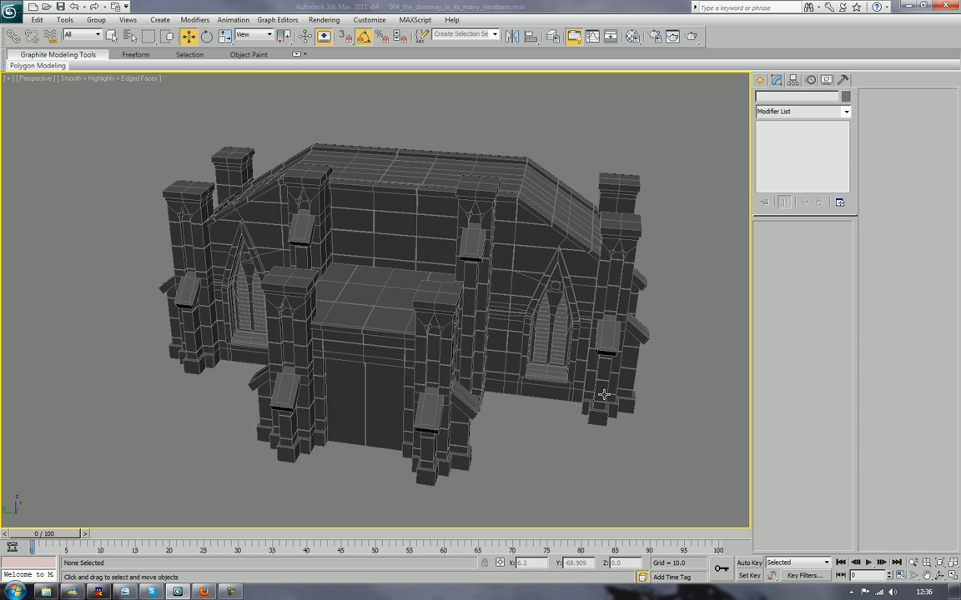
{"action": "key", "text": "F4"}
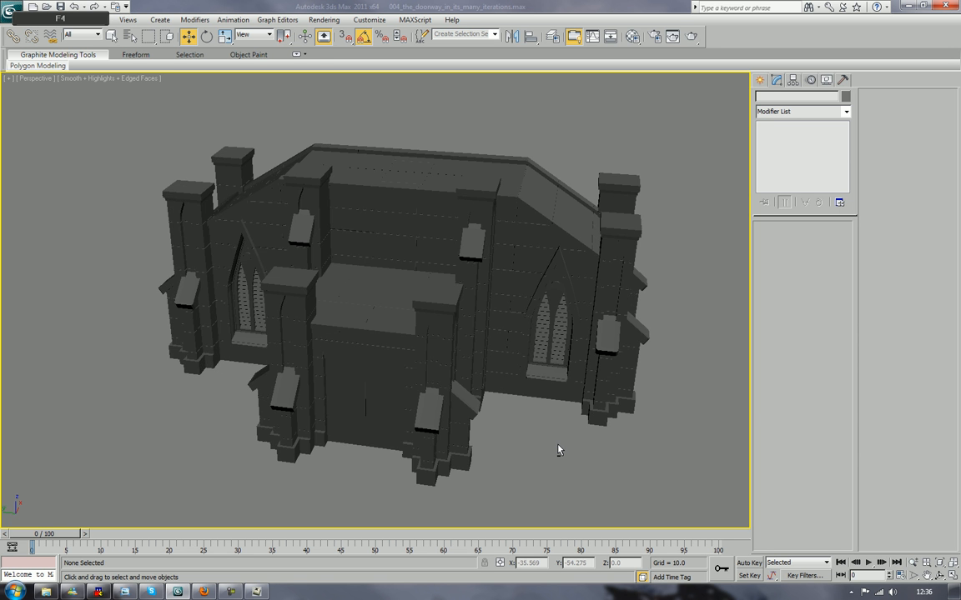
{"action": "mouse_move", "coordinate": [555, 450]}
{"action": "middle_mouse_down", "text": "alt"}
{"action": "mouse_move", "coordinate": [536, 436]}
{"action": "mouse_move", "coordinate": [496, 472]}
{"action": "mouse_move", "coordinate": [551, 450]}
{"action": "mouse_move", "coordinate": [543, 441]}
{"action": "mouse_move", "coordinate": [590, 451]}
{"action": "mouse_move", "coordinate": [556, 453]}
{"action": "middle_mouse_up", "text": "alt"}
{"action": "scroll", "coordinate": [590, 452], "scroll_direction": "up", "scroll_amount": 4}
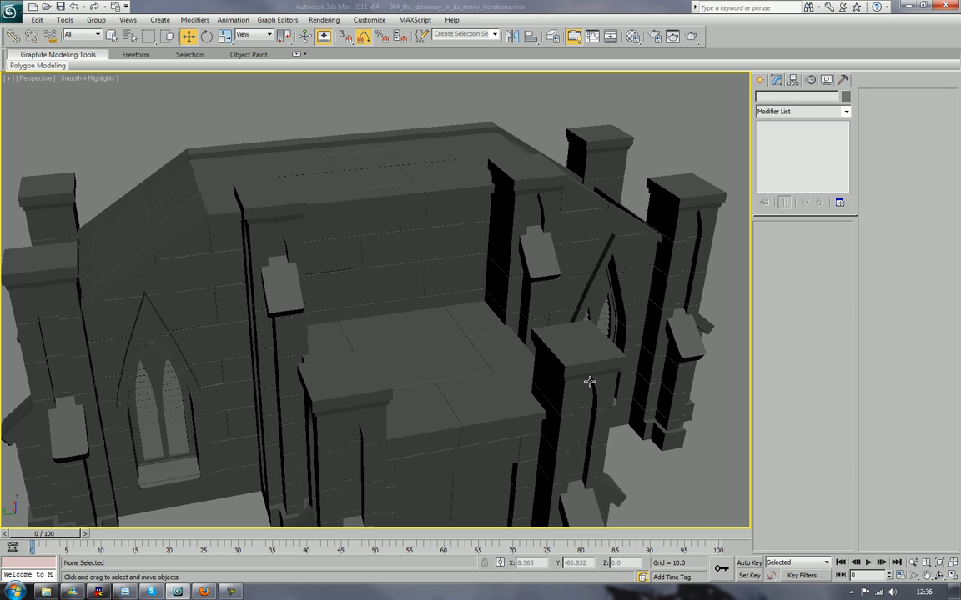
Start a Box primitive with AutoGrid enabled for the recess between the bunker's upper pillars
{"action": "mouse_move", "coordinate": [588, 382]}
{"action": "middle_mouse_down", "text": "alt"}
{"action": "mouse_move", "coordinate": [562, 386]}
{"action": "mouse_move", "coordinate": [537, 353]}
{"action": "mouse_move", "coordinate": [442, 378]}
{"action": "mouse_move", "coordinate": [391, 378]}
{"action": "mouse_move", "coordinate": [386, 364]}
{"action": "mouse_move", "coordinate": [401, 340]}
{"action": "mouse_move", "coordinate": [429, 368]}
{"action": "mouse_move", "coordinate": [500, 396]}
{"action": "mouse_move", "coordinate": [517, 365]}
{"action": "mouse_move", "coordinate": [563, 360]}
{"action": "mouse_move", "coordinate": [523, 373]}
{"action": "mouse_move", "coordinate": [493, 407]}
{"action": "mouse_move", "coordinate": [519, 387]}
{"action": "mouse_move", "coordinate": [581, 369]}
{"action": "mouse_move", "coordinate": [557, 398]}
{"action": "mouse_move", "coordinate": [542, 384]}
{"action": "mouse_move", "coordinate": [575, 380]}
{"action": "middle_mouse_up", "text": "alt"}
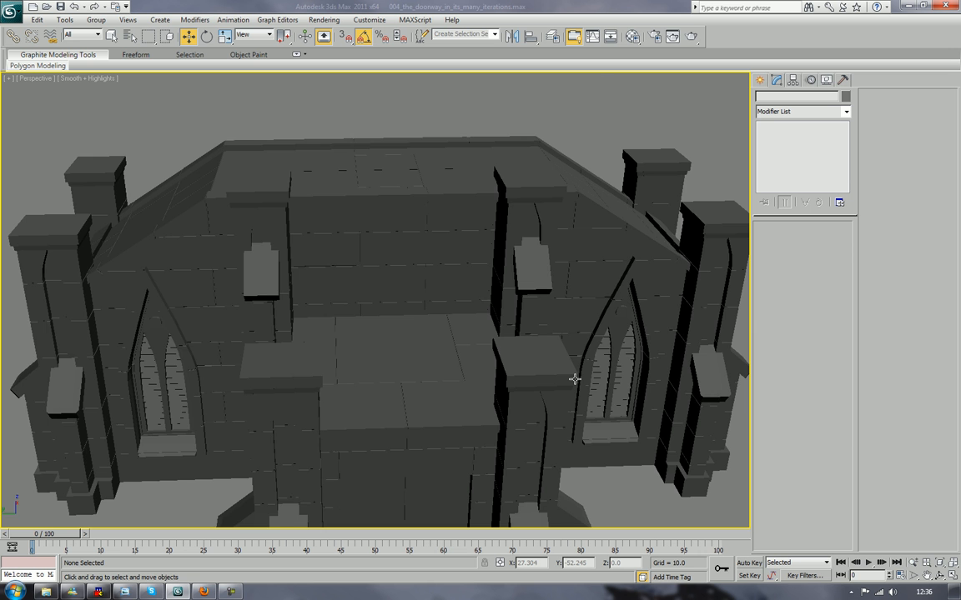
{"action": "scroll", "coordinate": [574, 379], "scroll_direction": "up", "scroll_amount": 3}
{"action": "middle_click_drag", "start_coordinate": [506, 367], "coordinate": [508, 400]}
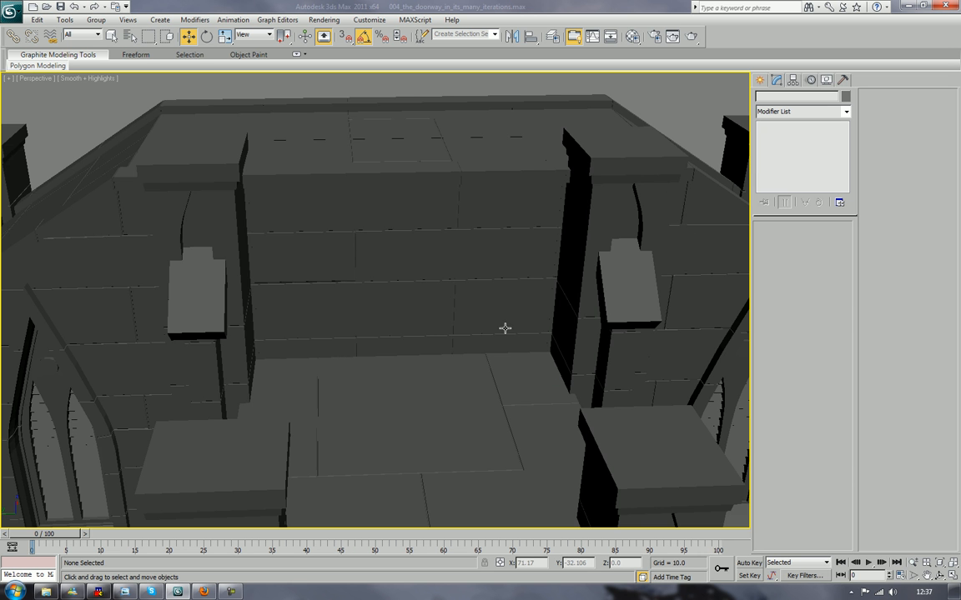
{"action": "middle_click_drag", "start_coordinate": [504, 341], "coordinate": [506, 371], "text": "alt"}
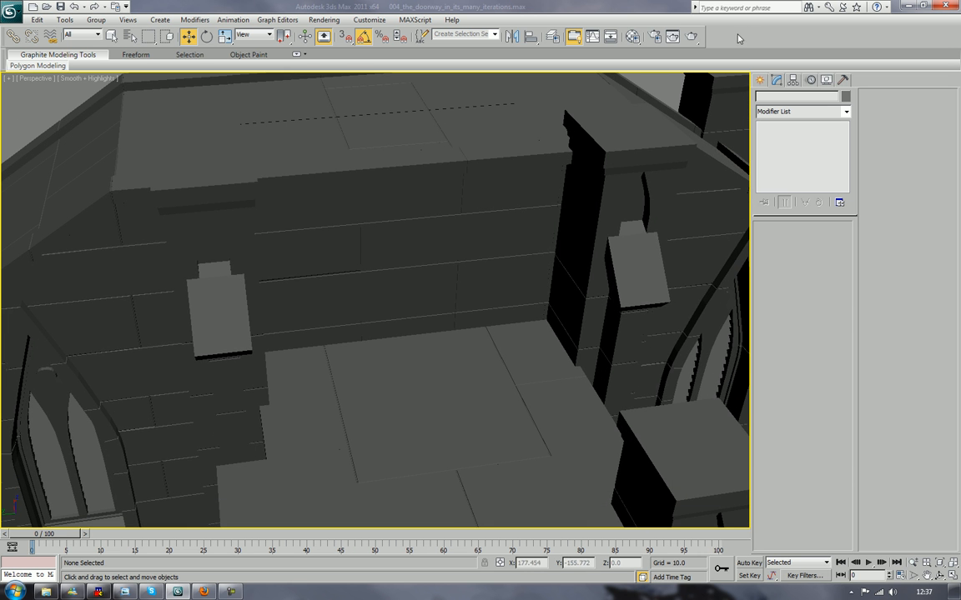
{"action": "left_click", "coordinate": [759, 81]}
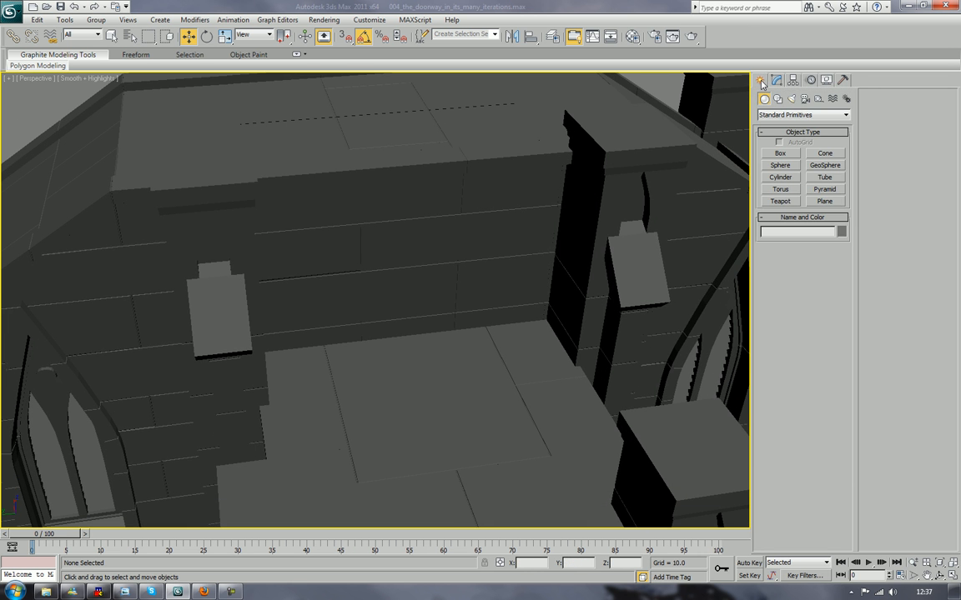
{"action": "left_click", "coordinate": [779, 151]}
{"action": "left_click", "coordinate": [779, 142]}
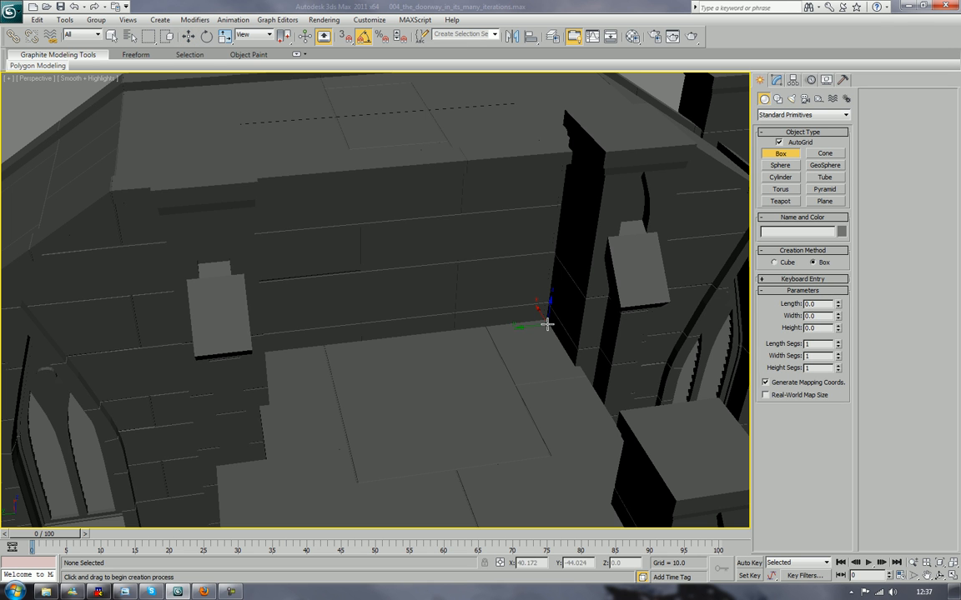
{"action": "left_click_drag", "start_coordinate": [545, 324], "coordinate": [269, 382]}
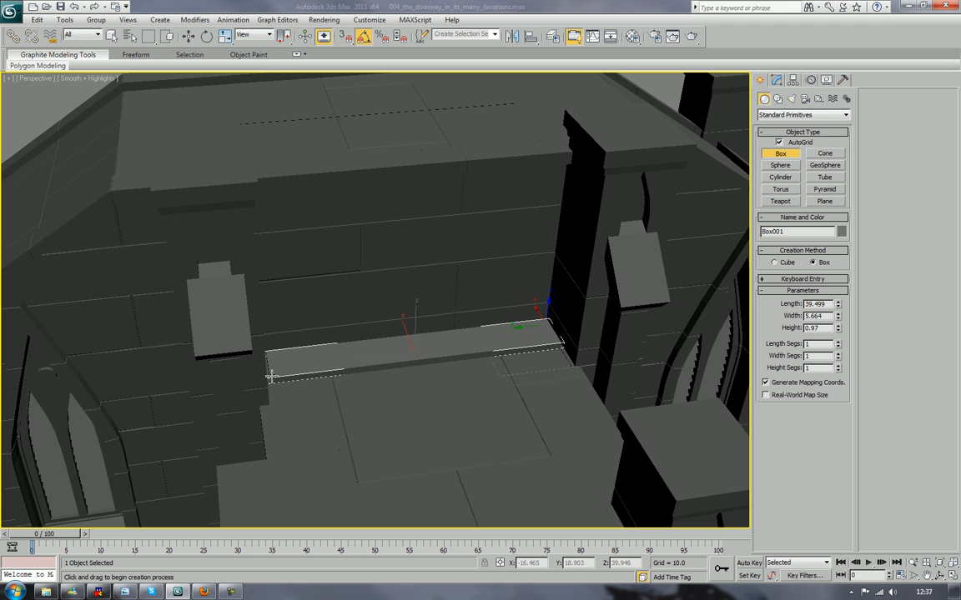
{"action": "left_click", "coordinate": [270, 376]}
{"action": "key", "text": "Delete"}
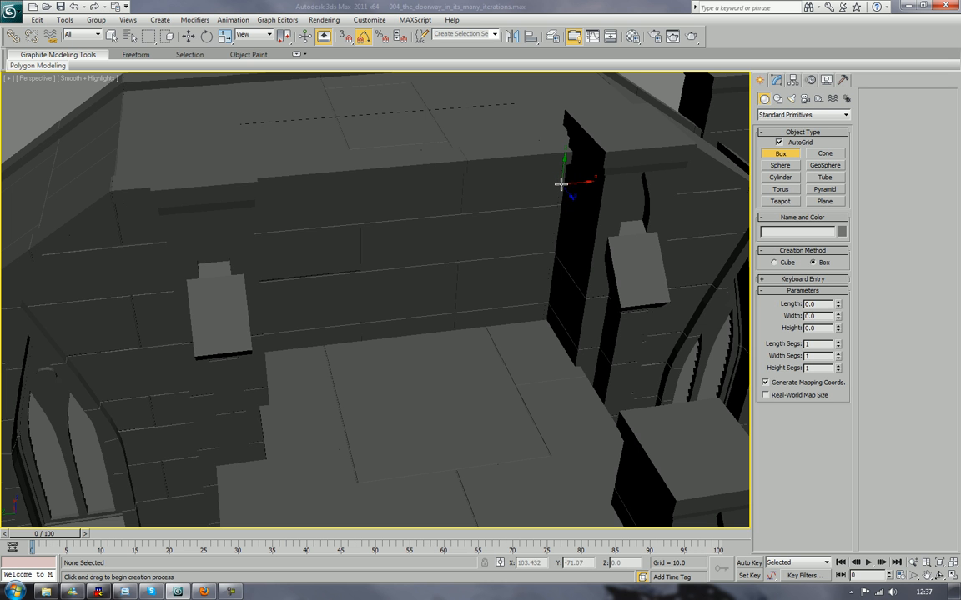
Create a box about 6.13 long, 39.5 wide and 0.98 high on the wall between the pillars and convert it to Editable Poly
{"action": "left_click_drag", "start_coordinate": [561, 184], "coordinate": [258, 256]}
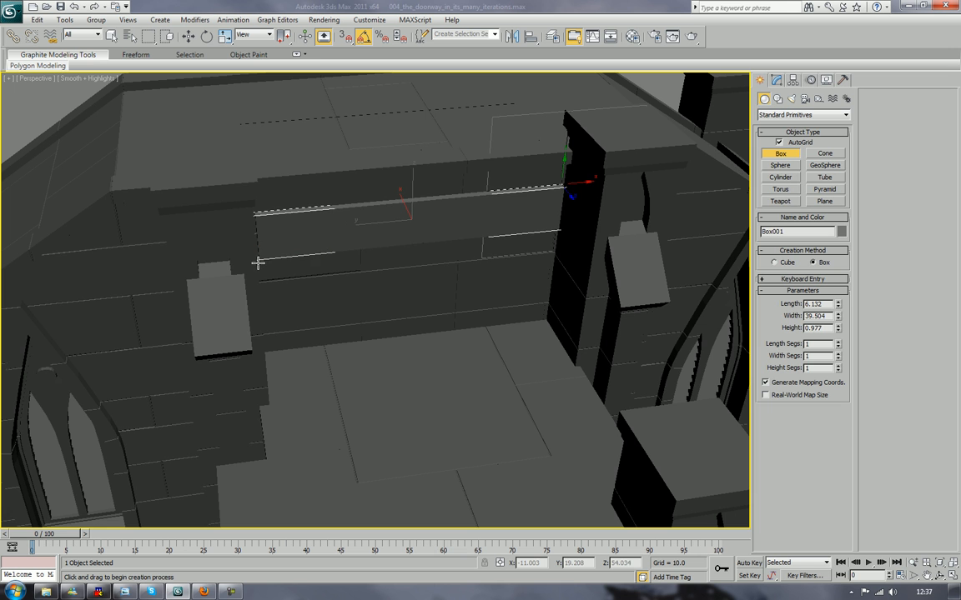
{"action": "left_click", "coordinate": [289, 249]}
{"action": "right_click", "coordinate": [326, 240]}
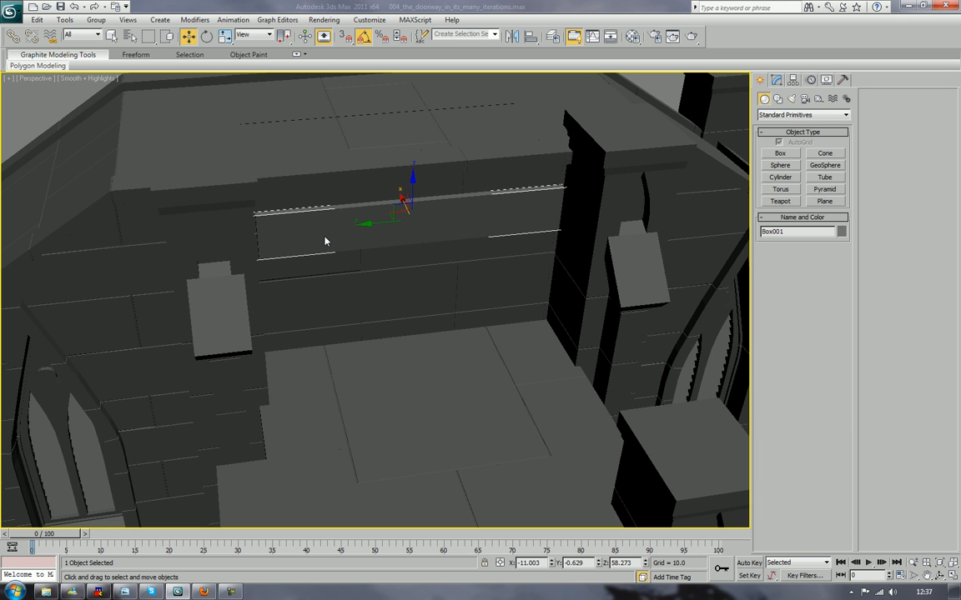
{"action": "right_click", "coordinate": [322, 236]}
{"action": "mouse_move", "coordinate": [339, 341]}
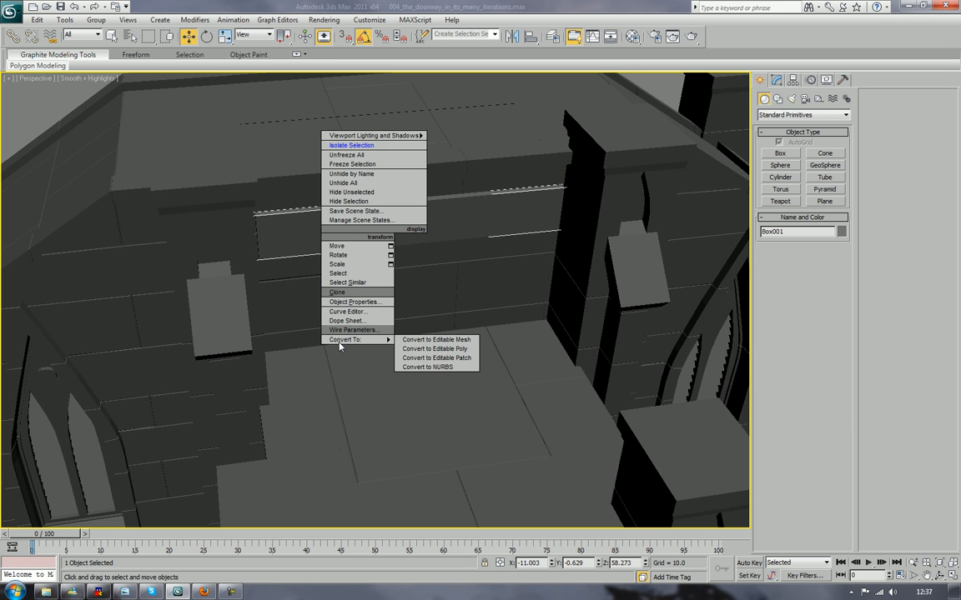
{"action": "left_click", "coordinate": [432, 349]}
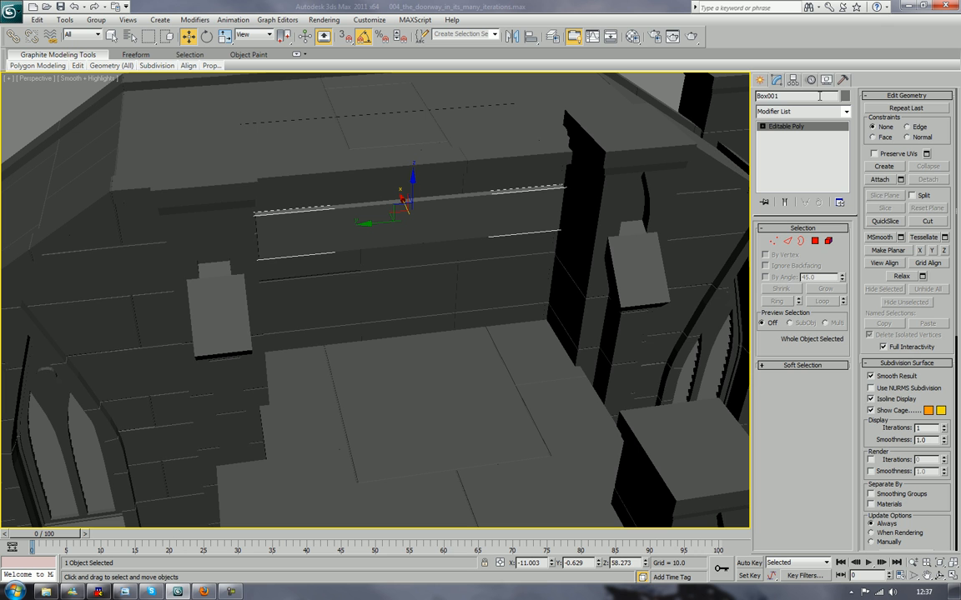
Rename the new plank object as PROPOBJECT_BRACE_01
{"action": "left_click", "coordinate": [818, 96]}
{"action": "type", "text": "PRO"}
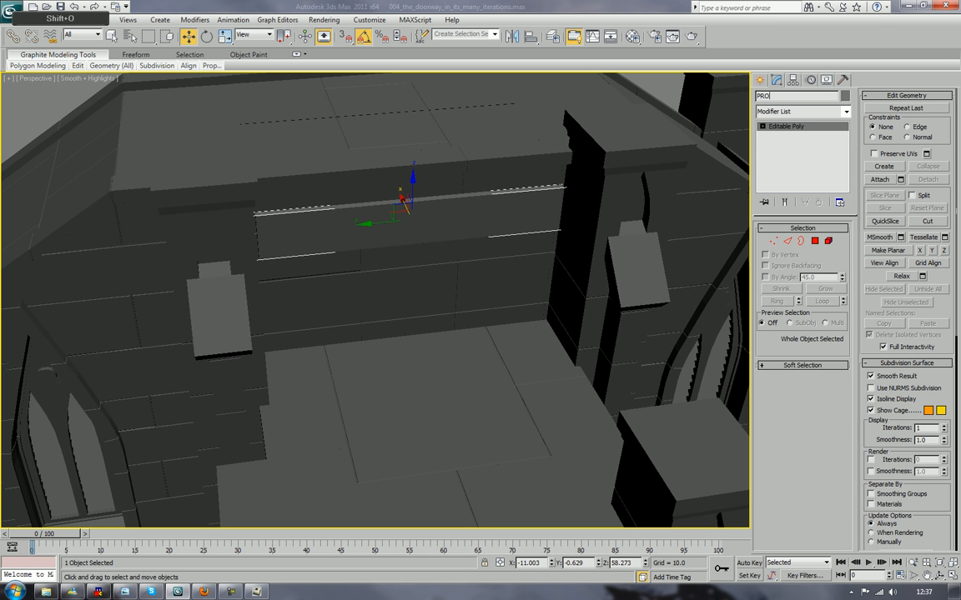
{"action": "type", "text": "POBJECT_BRACE_01"}
{"action": "key", "text": "Return"}
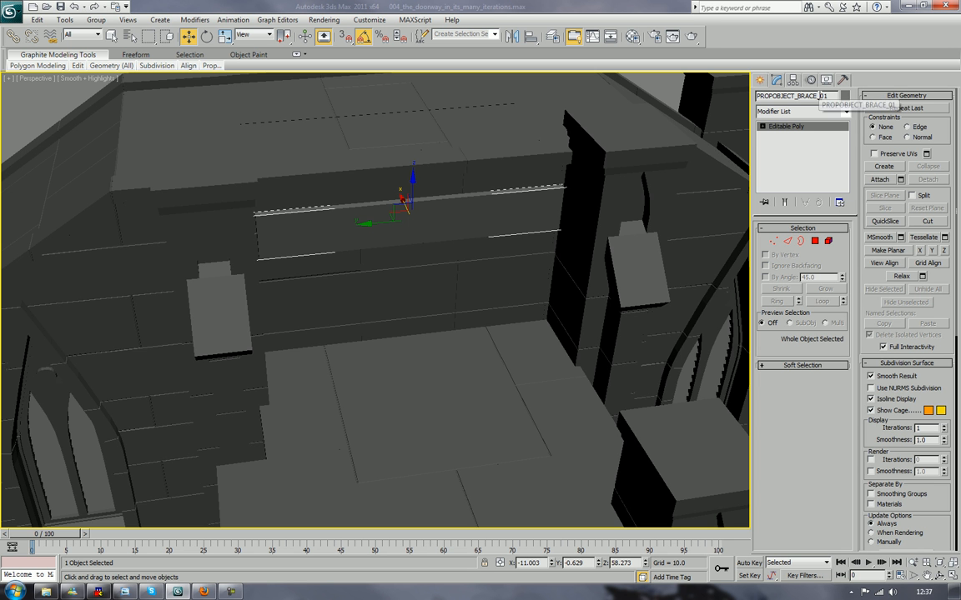
Move the brace along X to about -96.547, clear of the bunker in front of the wall
{"action": "middle_click_drag", "start_coordinate": [609, 252], "coordinate": [456, 283], "text": "alt"}
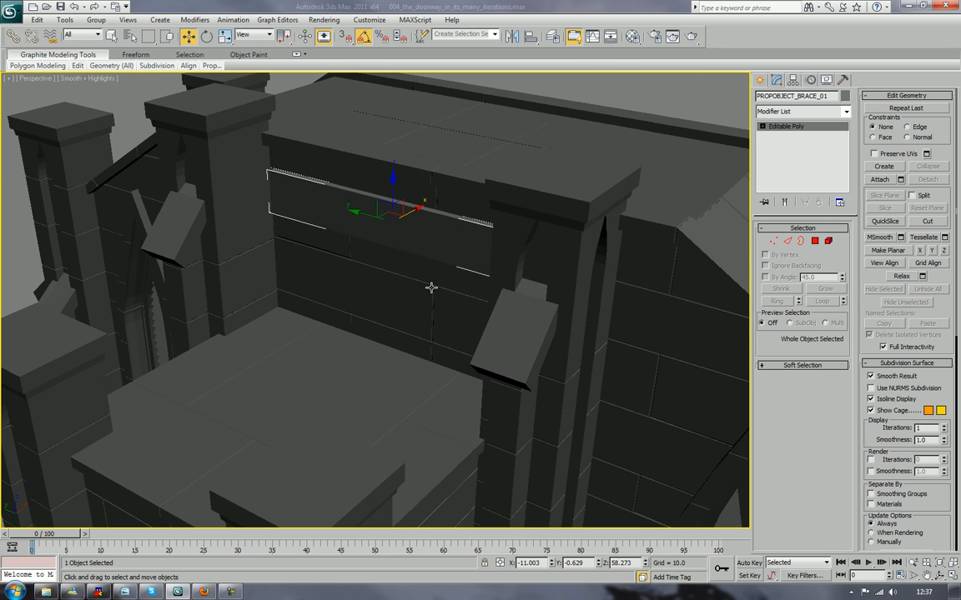
{"action": "scroll", "coordinate": [446, 273], "scroll_direction": "down", "scroll_amount": 6}
{"action": "left_click_drag", "start_coordinate": [420, 244], "coordinate": [210, 389]}
{"action": "scroll", "coordinate": [217, 388], "scroll_direction": "down", "scroll_amount": 5}
{"action": "middle_click_drag", "start_coordinate": [217, 388], "coordinate": [333, 395], "text": "alt"}
{"action": "scroll", "coordinate": [313, 395], "scroll_direction": "up", "scroll_amount": 3}
{"action": "scroll", "coordinate": [312, 395], "scroll_direction": "up", "scroll_amount": 8}
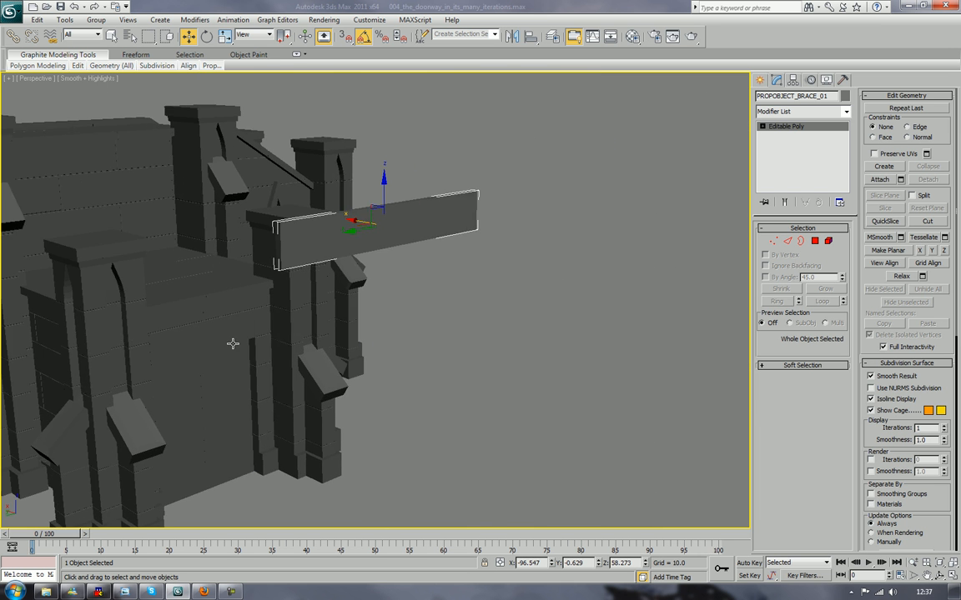
{"action": "middle_click_drag", "start_coordinate": [233, 344], "coordinate": [521, 226], "text": "alt"}
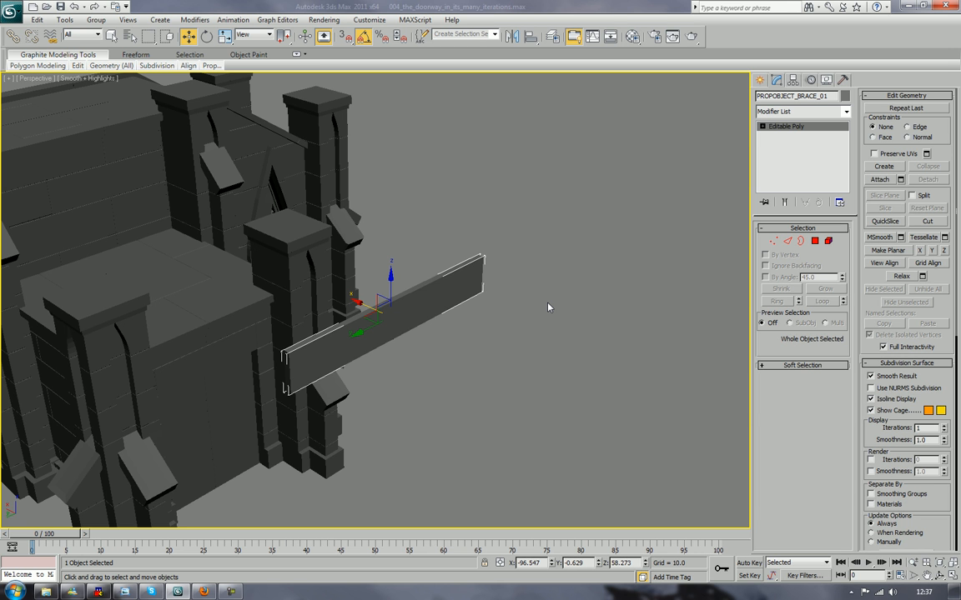
{"action": "middle_click_drag", "start_coordinate": [547, 307], "coordinate": [552, 303], "text": "alt"}
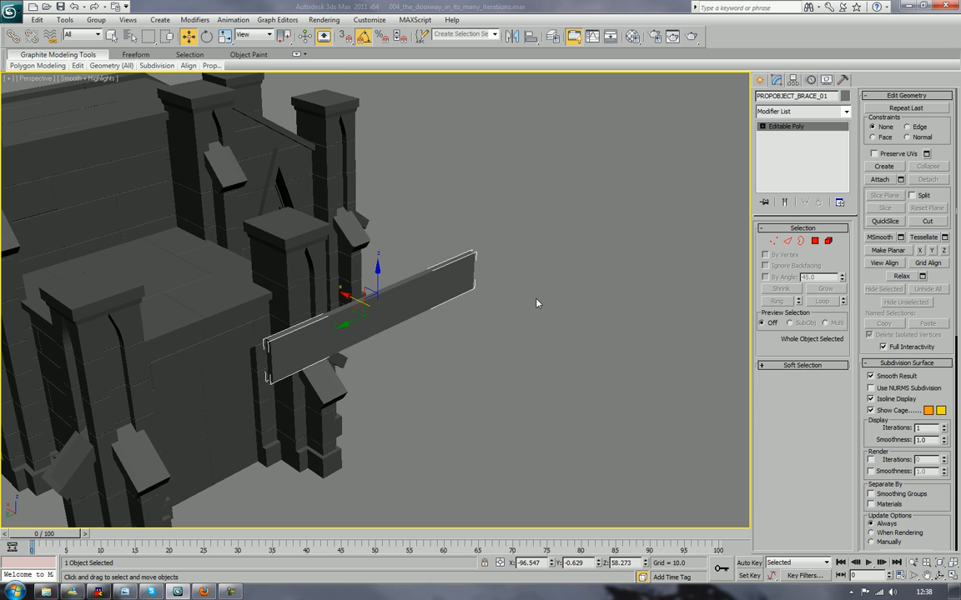
Create a sphere of radius about 0.327 near the brace's lower end corner, with hemisphere 0.5 and 8 segments, and show edged faces
{"action": "key", "text": "z"}
{"action": "middle_click_drag", "start_coordinate": [536, 302], "coordinate": [423, 341], "text": "alt"}
{"action": "scroll", "coordinate": [428, 325], "scroll_direction": "up", "scroll_amount": 10}
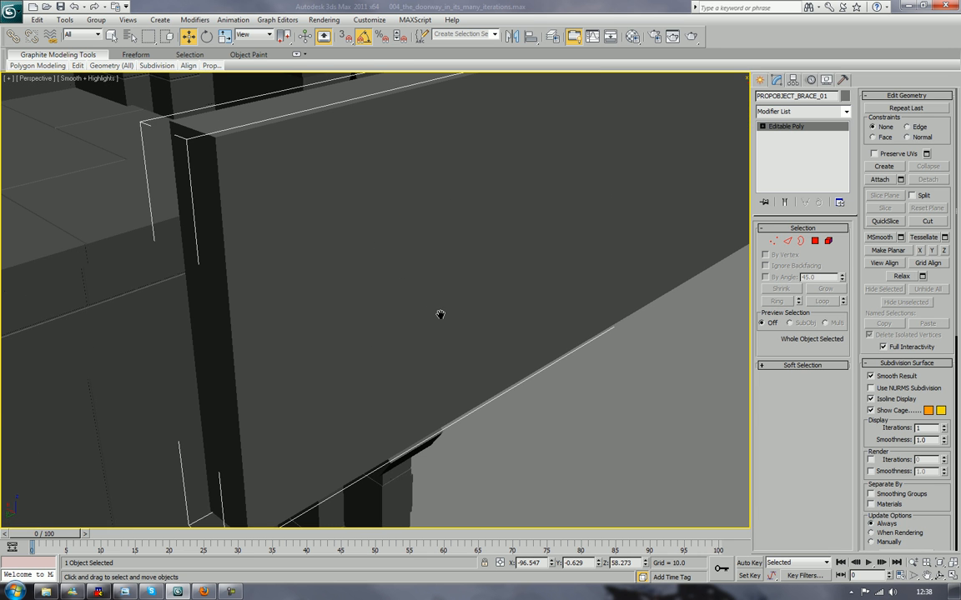
{"action": "left_click", "coordinate": [760, 80]}
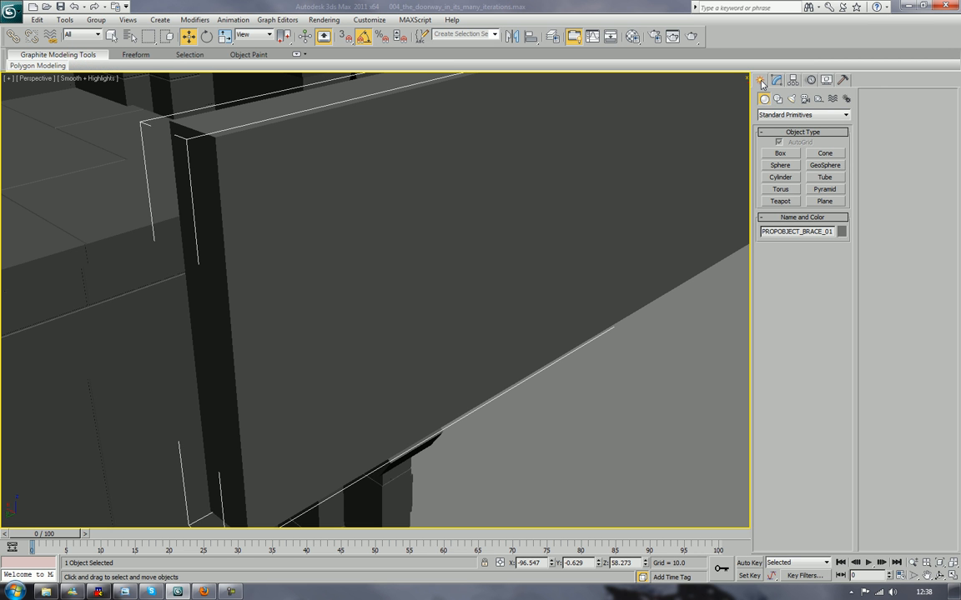
{"action": "left_click", "coordinate": [776, 165]}
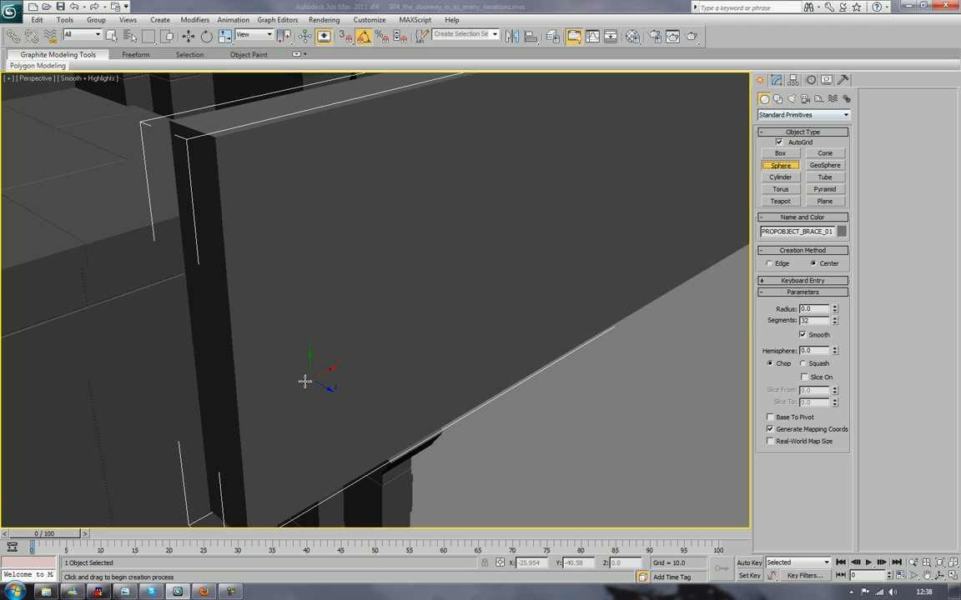
{"action": "left_click_drag", "start_coordinate": [326, 369], "coordinate": [322, 385]}
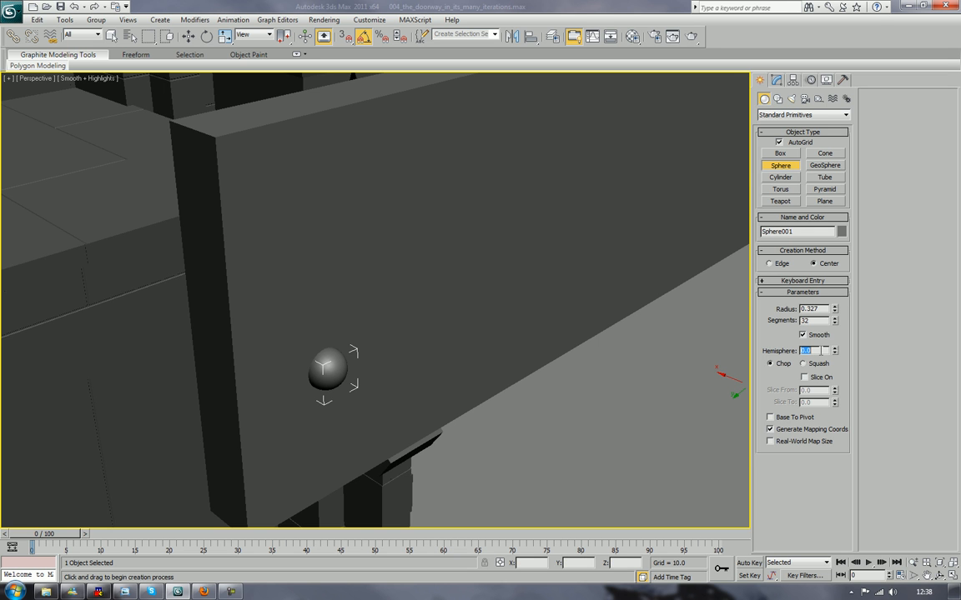
{"action": "type", "text": "0.5"}
{"action": "key", "text": "Tab"}
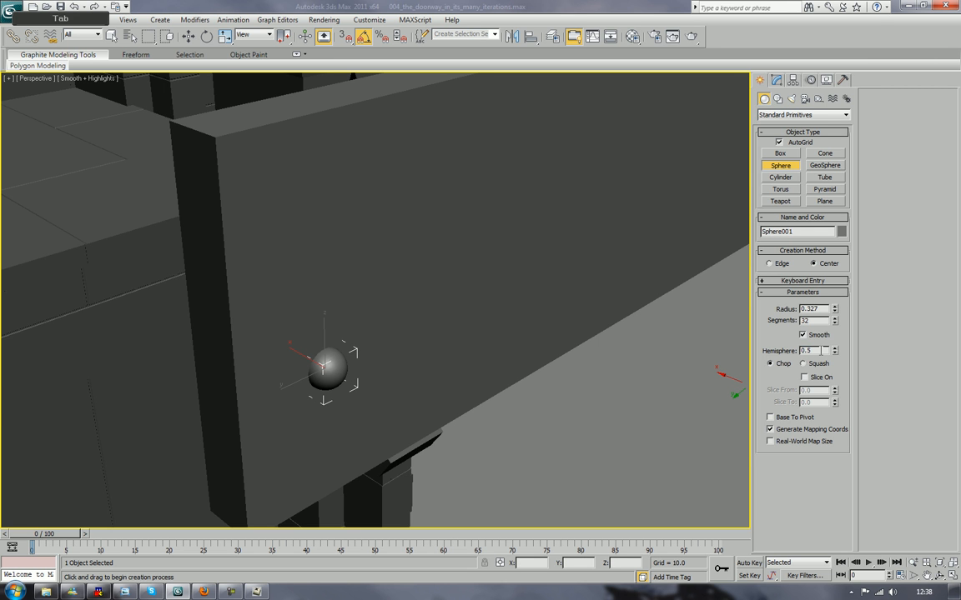
{"action": "key", "text": "F4"}
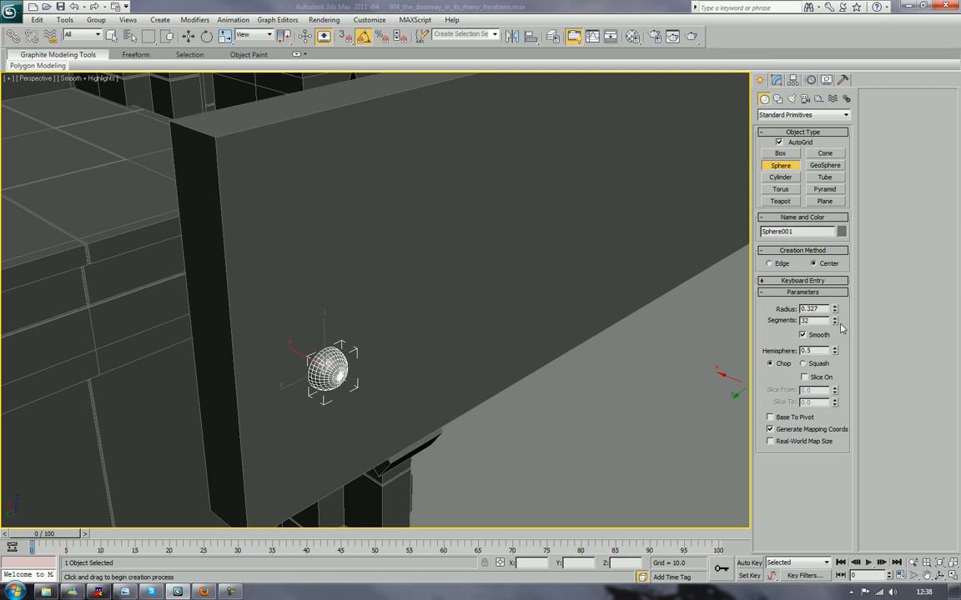
{"action": "left_click_drag", "start_coordinate": [835, 326], "coordinate": [833, 458]}
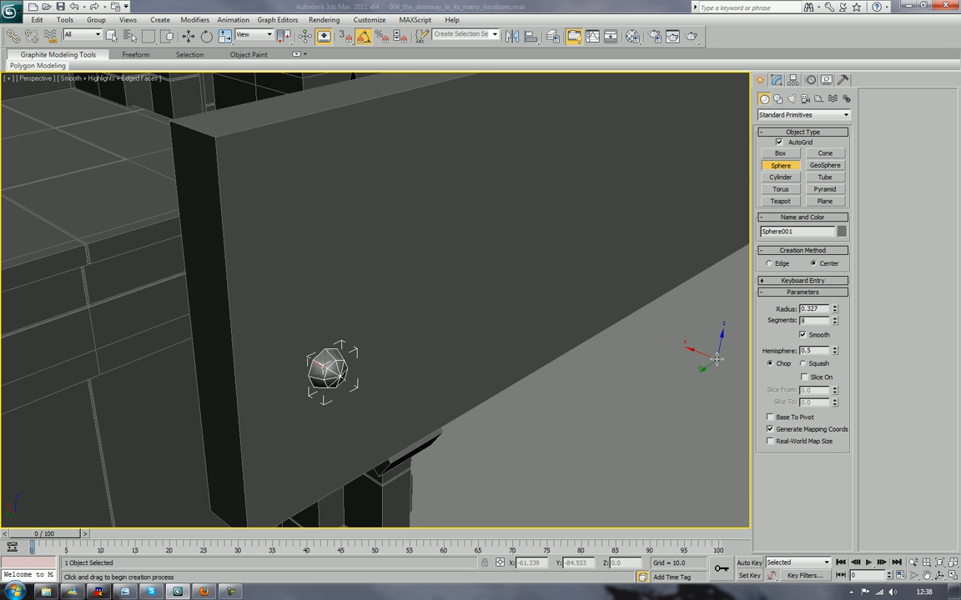
Examine the small hemisphere on the brace from near and far, checking its shape and proportion to the plank
{"action": "key", "text": "F4"}
{"action": "scroll", "coordinate": [567, 310], "scroll_direction": "up", "scroll_amount": 3}
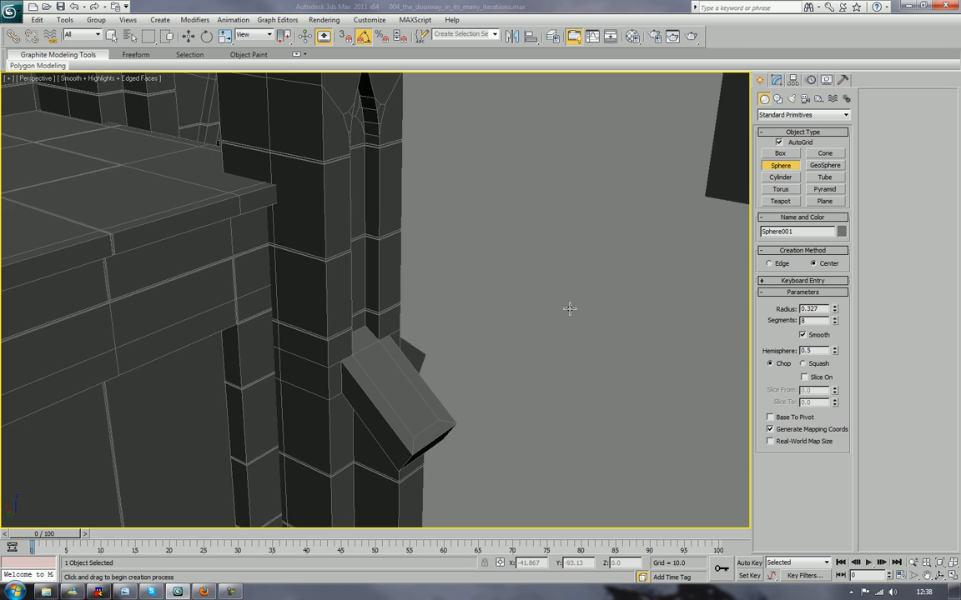
{"action": "scroll", "coordinate": [496, 274], "scroll_direction": "down", "scroll_amount": 3}
{"action": "middle_click_drag", "start_coordinate": [498, 277], "coordinate": [528, 301]}
{"action": "scroll", "coordinate": [492, 307], "scroll_direction": "down", "scroll_amount": 4}
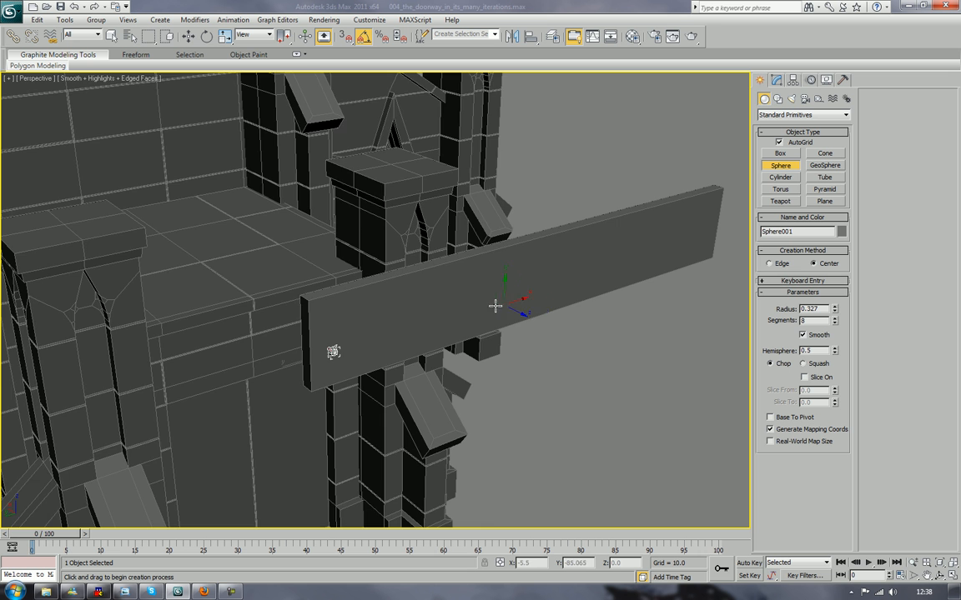
{"action": "scroll", "coordinate": [489, 290], "scroll_direction": "up", "scroll_amount": 4}
{"action": "scroll", "coordinate": [489, 300], "scroll_direction": "down", "scroll_amount": 4}
{"action": "scroll", "coordinate": [411, 276], "scroll_direction": "up", "scroll_amount": 3}
{"action": "scroll", "coordinate": [411, 276], "scroll_direction": "down", "scroll_amount": 3}
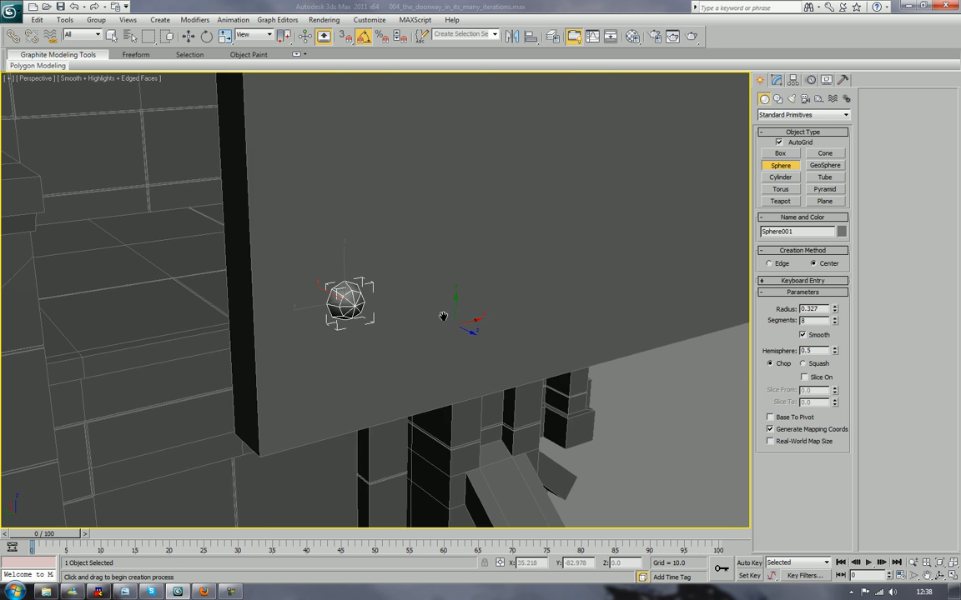
{"action": "middle_click_drag", "start_coordinate": [443, 317], "coordinate": [506, 322], "text": "alt"}
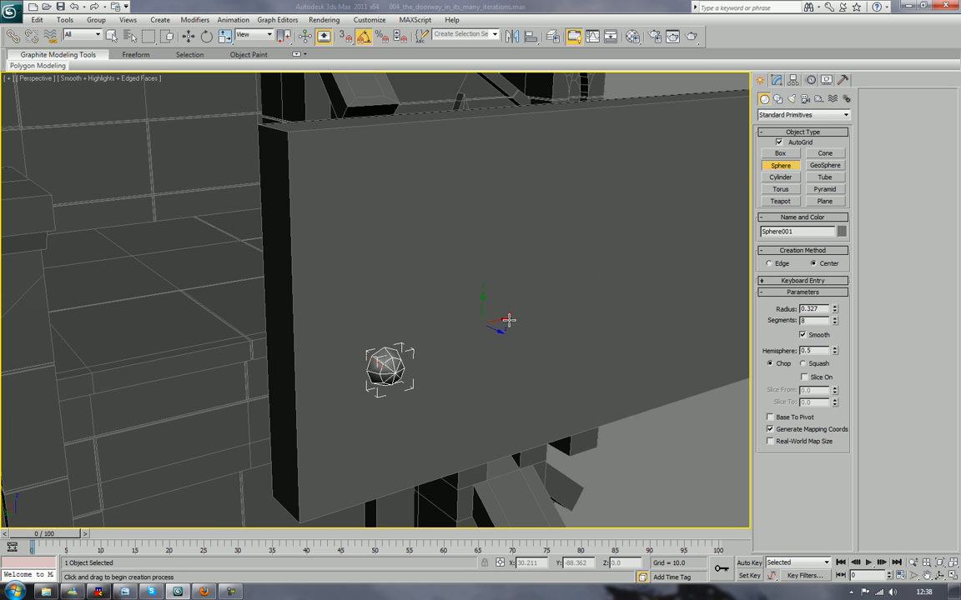
Try the hemisphere with 10 segments and finish creating it
{"action": "left_click", "coordinate": [835, 321]}
{"action": "left_click", "coordinate": [836, 321]}
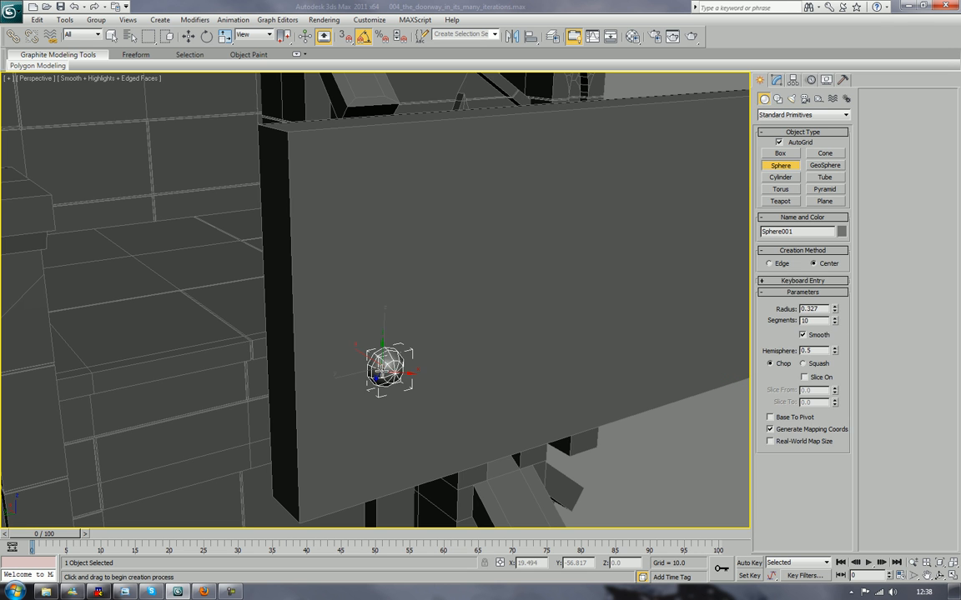
{"action": "key", "text": "w"}
{"action": "right_click", "coordinate": [381, 369]}
{"action": "mouse_move", "coordinate": [408, 474]}
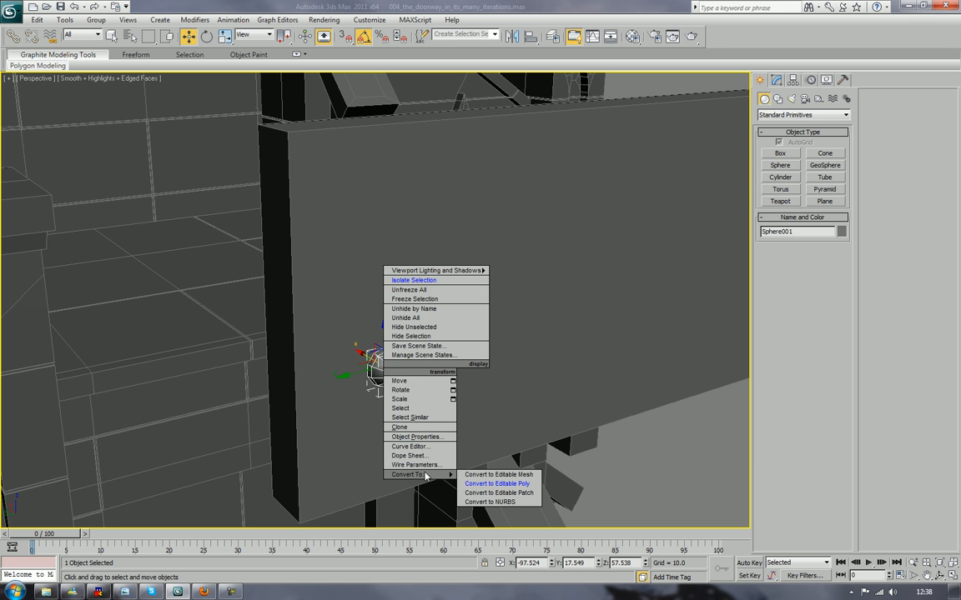
{"action": "left_click", "coordinate": [355, 373]}
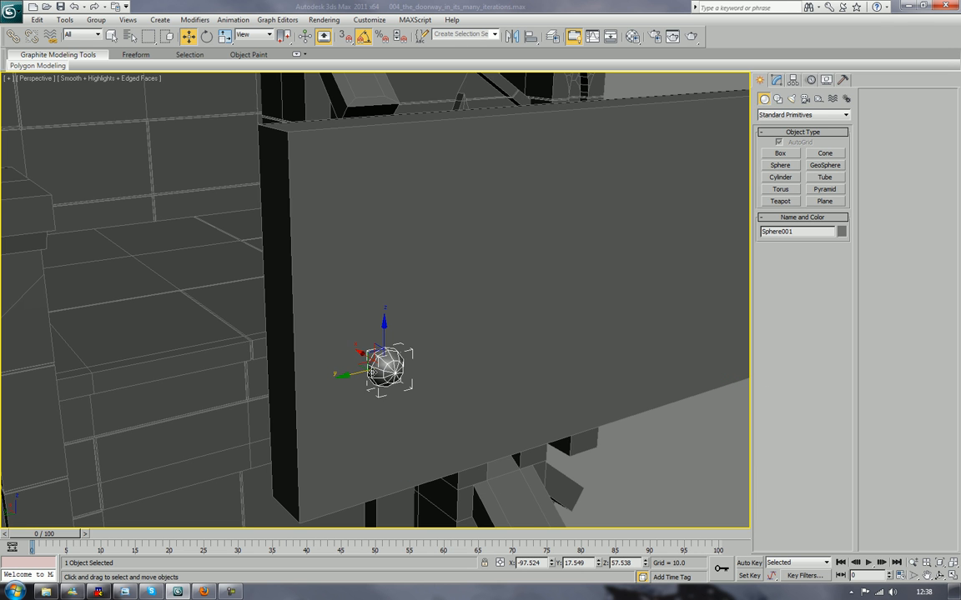
Set the hemisphere's segments to 8 and convert it to Editable Poly
{"action": "left_click", "coordinate": [777, 80]}
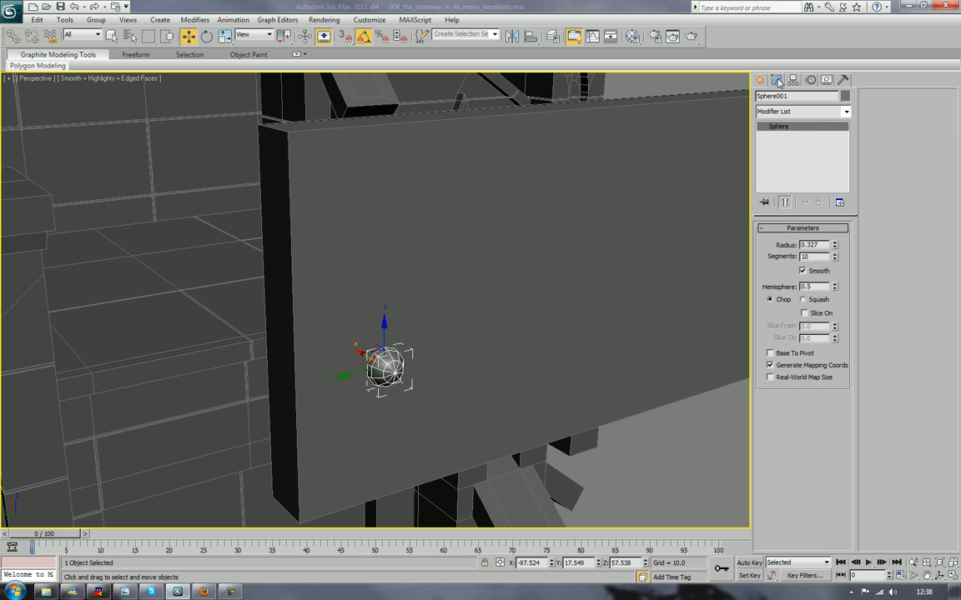
{"action": "left_click", "coordinate": [834, 260]}
{"action": "left_click", "coordinate": [834, 259]}
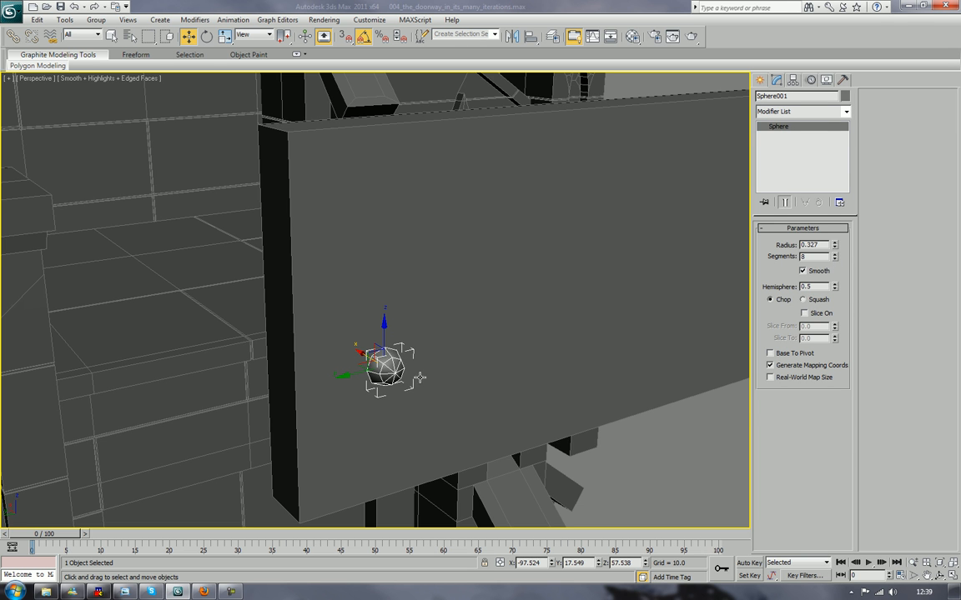
{"action": "right_click", "coordinate": [391, 381]}
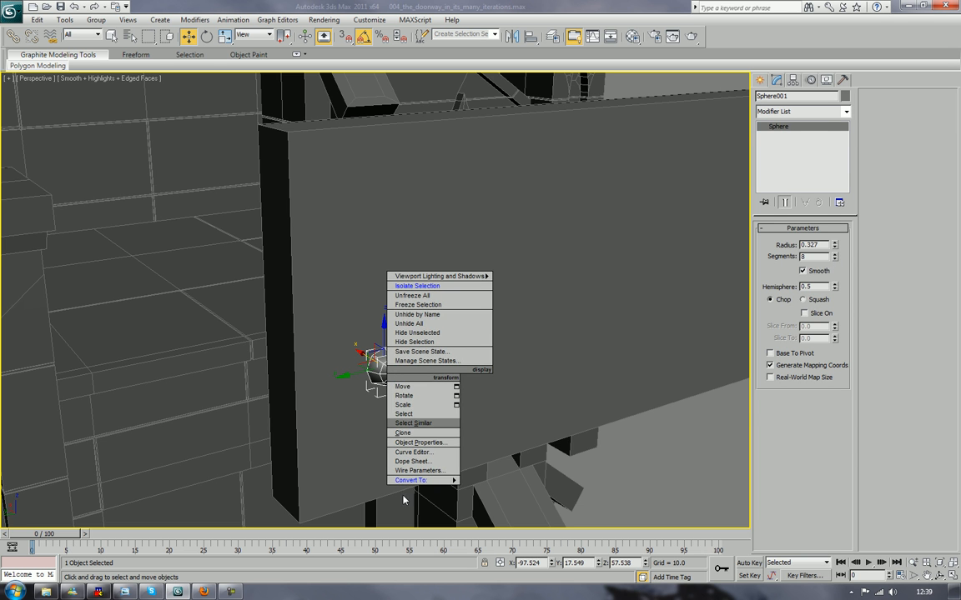
{"action": "mouse_move", "coordinate": [415, 482]}
{"action": "left_click", "coordinate": [509, 490]}
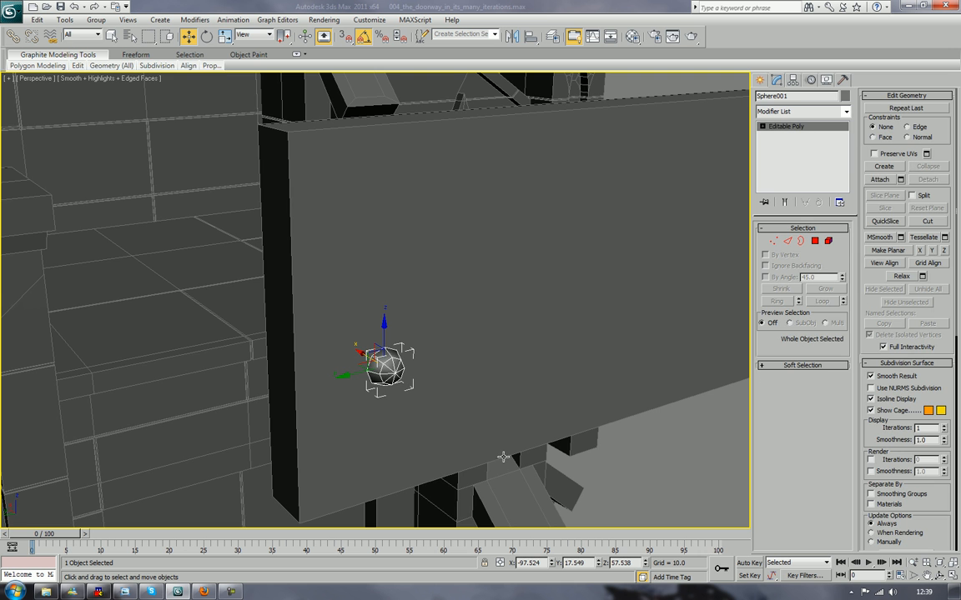
Move the hemisphere along Y off the brace's end, to about 21.1
{"action": "scroll", "coordinate": [491, 409], "scroll_direction": "down", "scroll_amount": 6}
{"action": "middle_click_drag", "start_coordinate": [347, 302], "coordinate": [392, 418]}
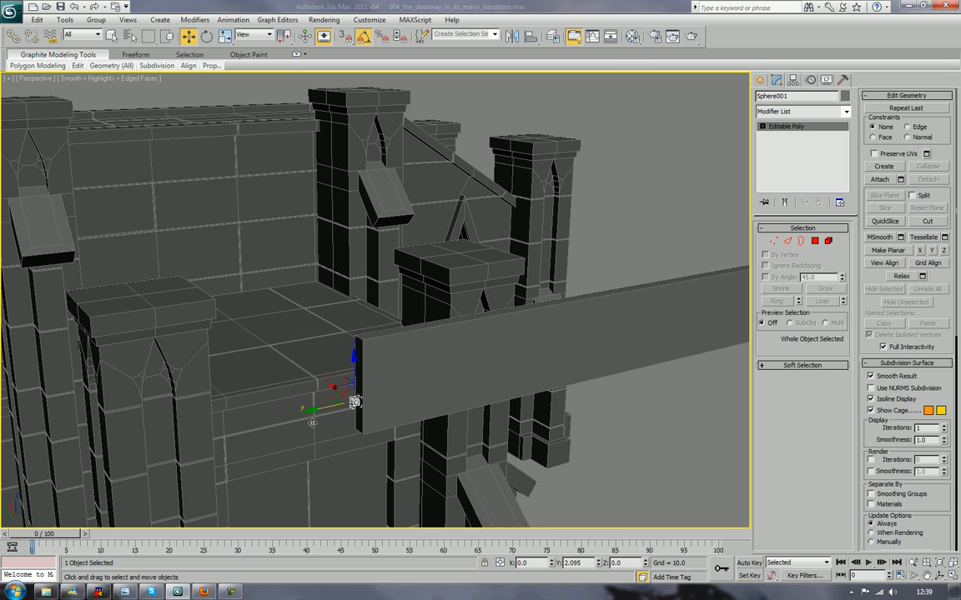
{"action": "middle_click_drag", "start_coordinate": [476, 386], "coordinate": [428, 387]}
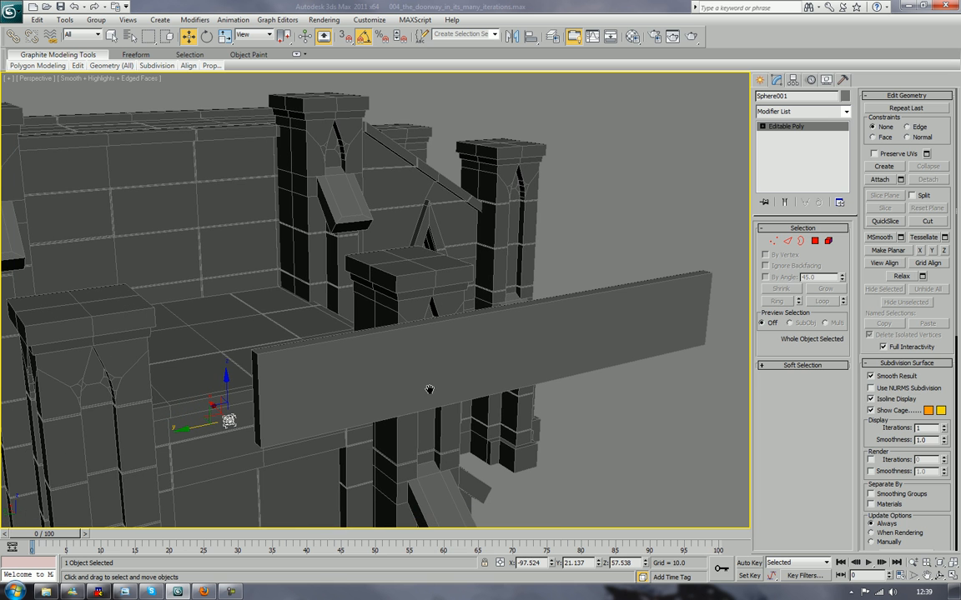
Show the full Object Paint tools and open the list of paint objects
{"action": "left_click", "coordinate": [263, 58]}
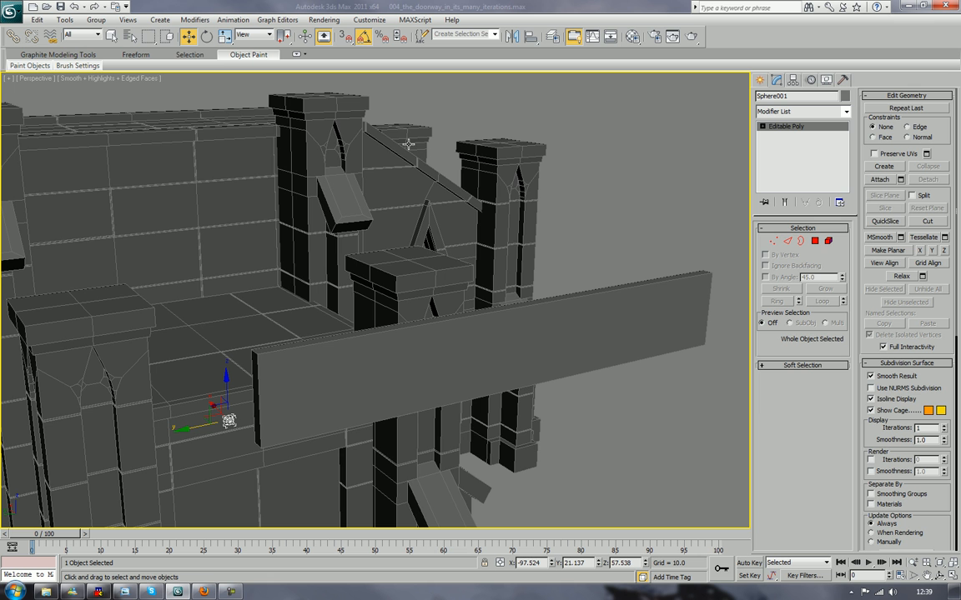
{"action": "left_click", "coordinate": [298, 56]}
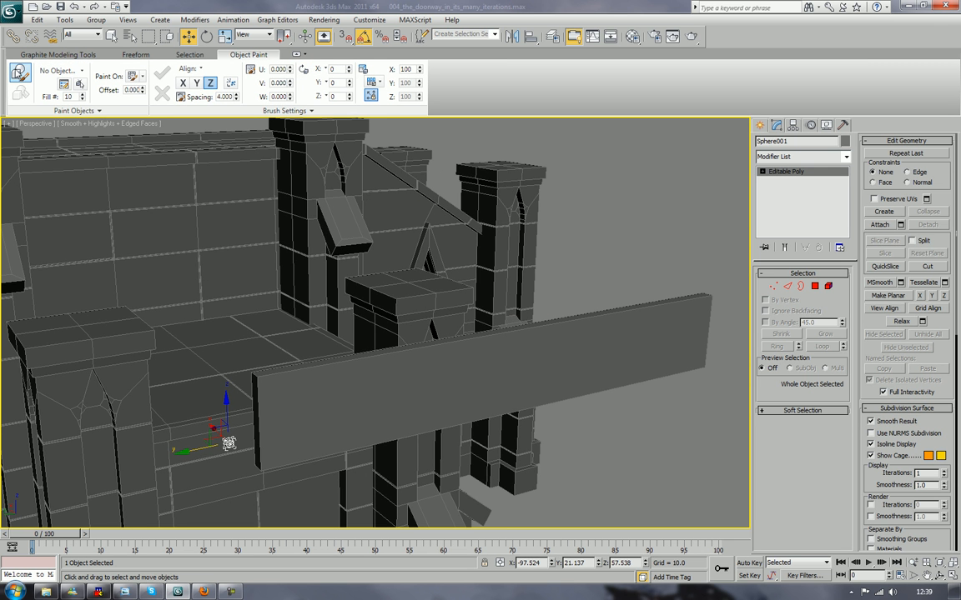
{"action": "left_click", "coordinate": [65, 86]}
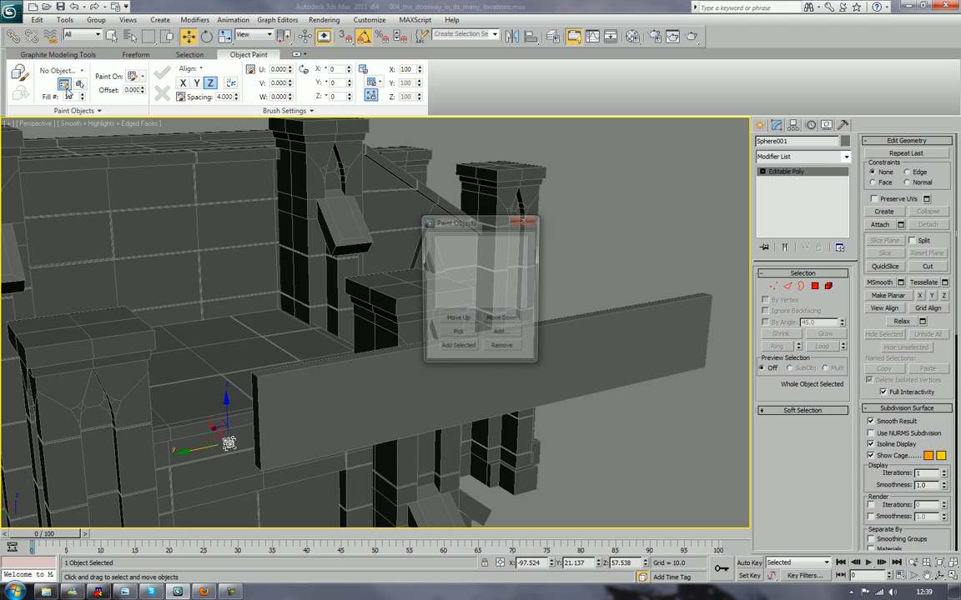
{"action": "left_click", "coordinate": [456, 335]}
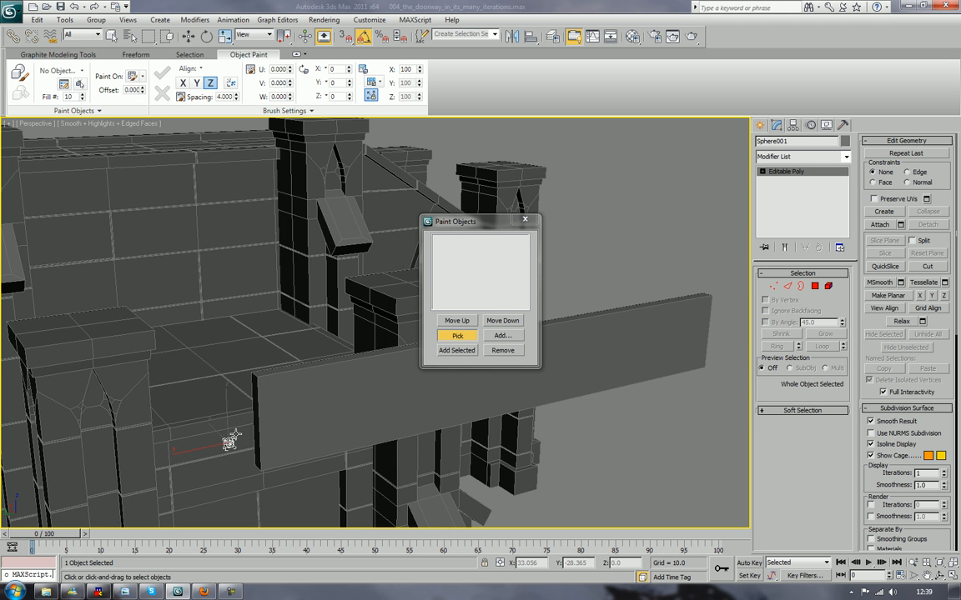
{"action": "left_click", "coordinate": [204, 396]}
{"action": "left_click_drag", "start_coordinate": [462, 225], "coordinate": [790, 381]}
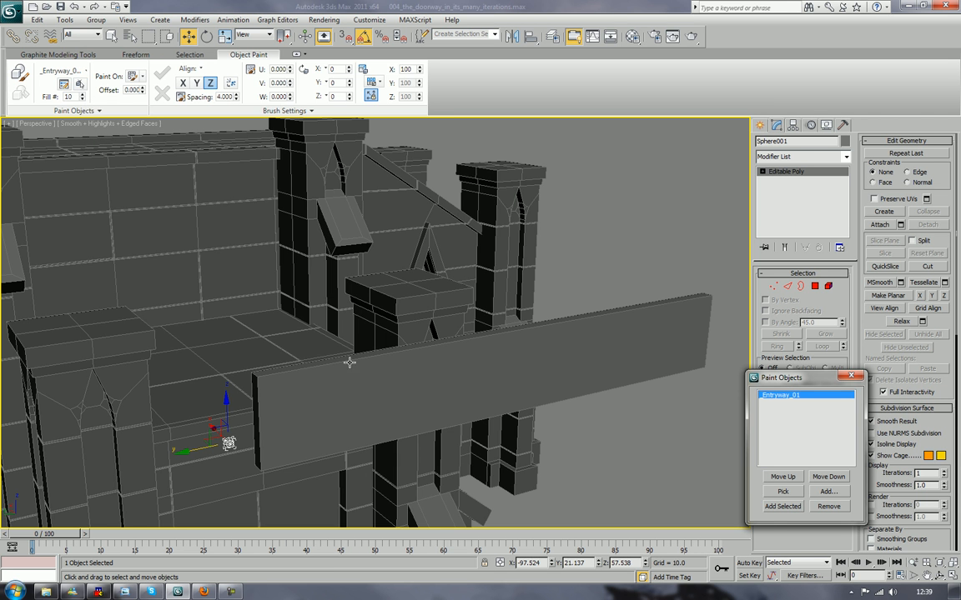
{"action": "left_click", "coordinate": [93, 111]}
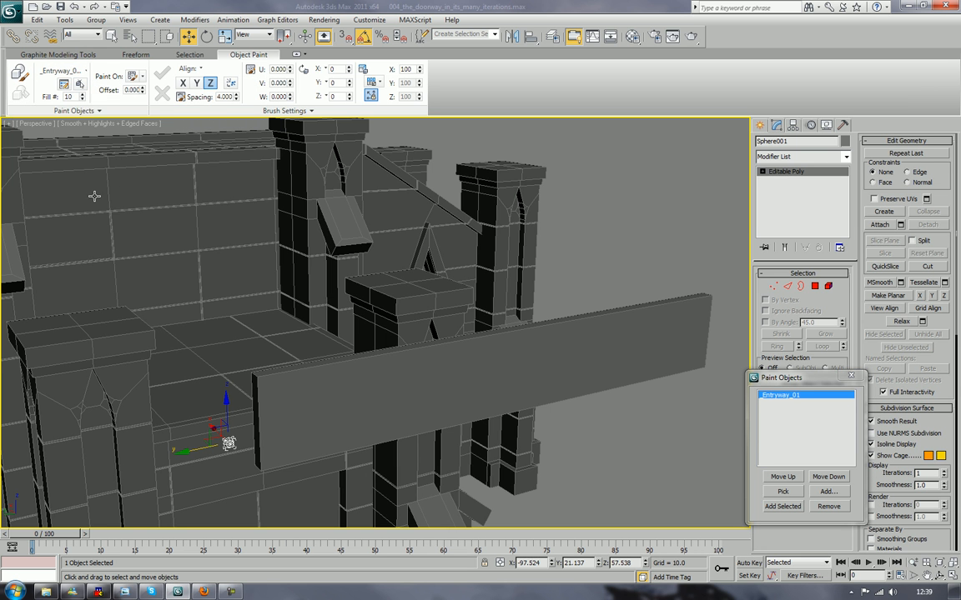
{"action": "left_click", "coordinate": [25, 78]}
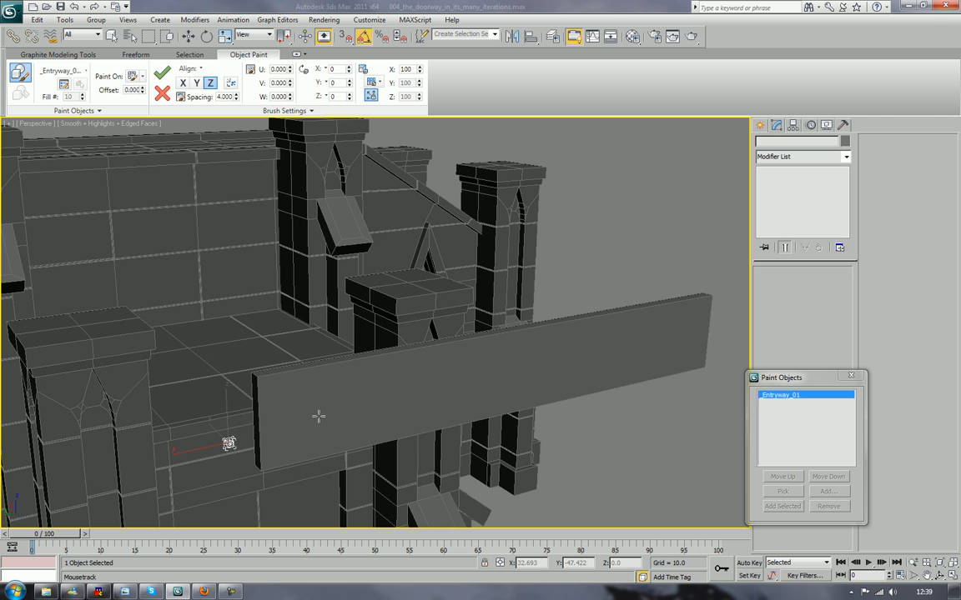
{"action": "left_click", "coordinate": [529, 377]}
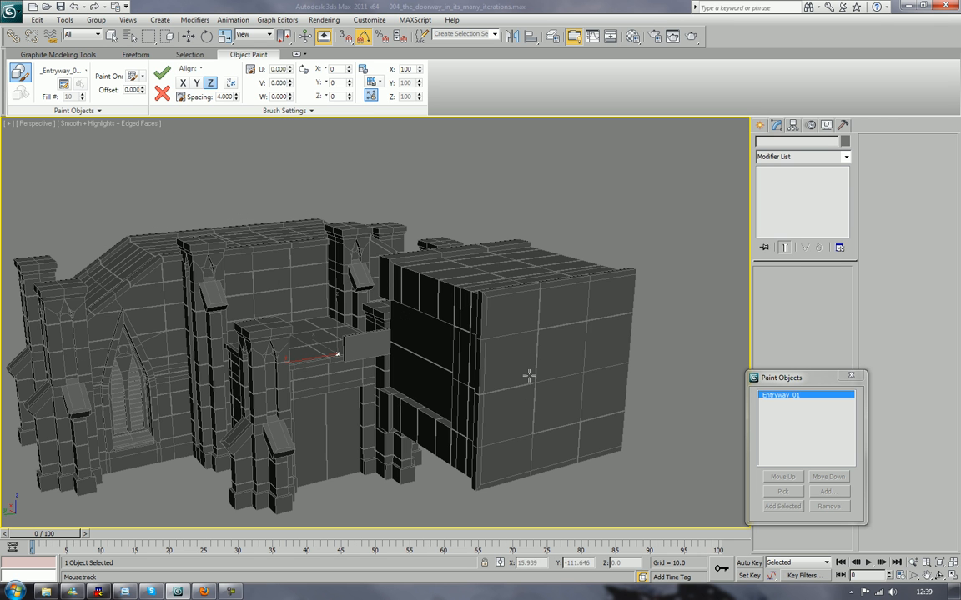
{"action": "key", "text": "z"}
{"action": "key", "text": "ctrl+z"}
{"action": "key", "text": "shift+z"}
{"action": "key", "text": "shift+z"}
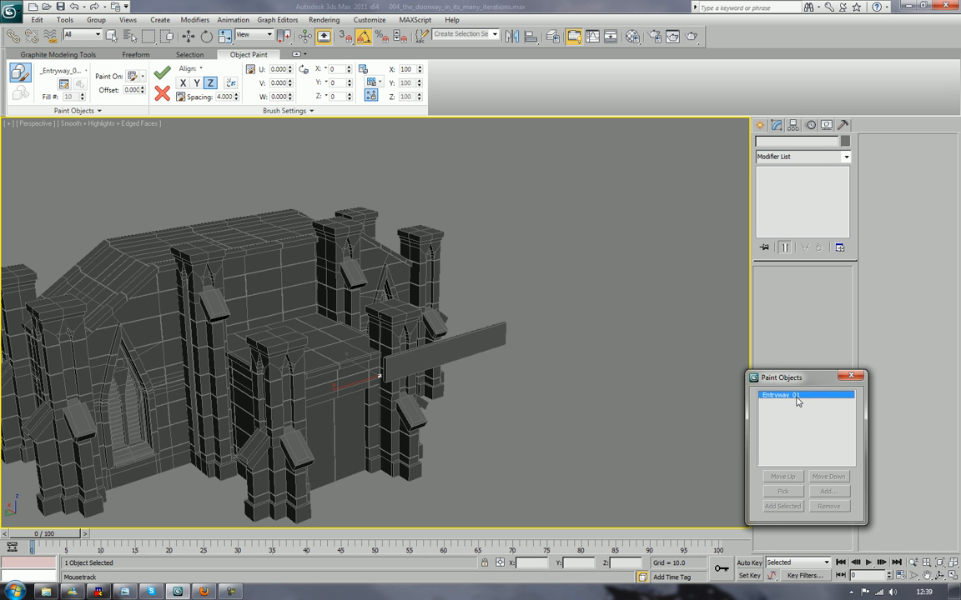
{"action": "middle_click_drag", "start_coordinate": [437, 369], "coordinate": [555, 373]}
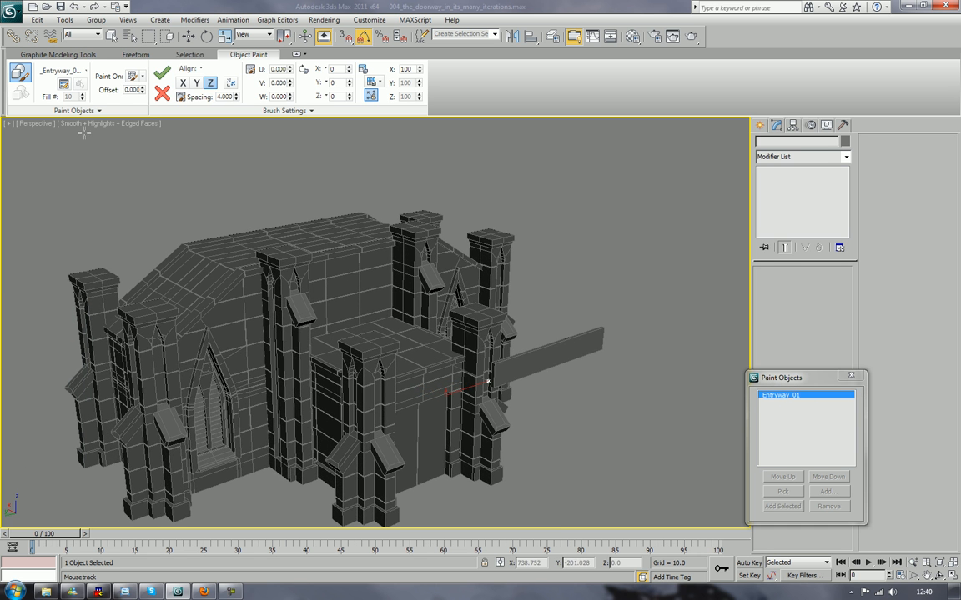
{"action": "left_click", "coordinate": [64, 86]}
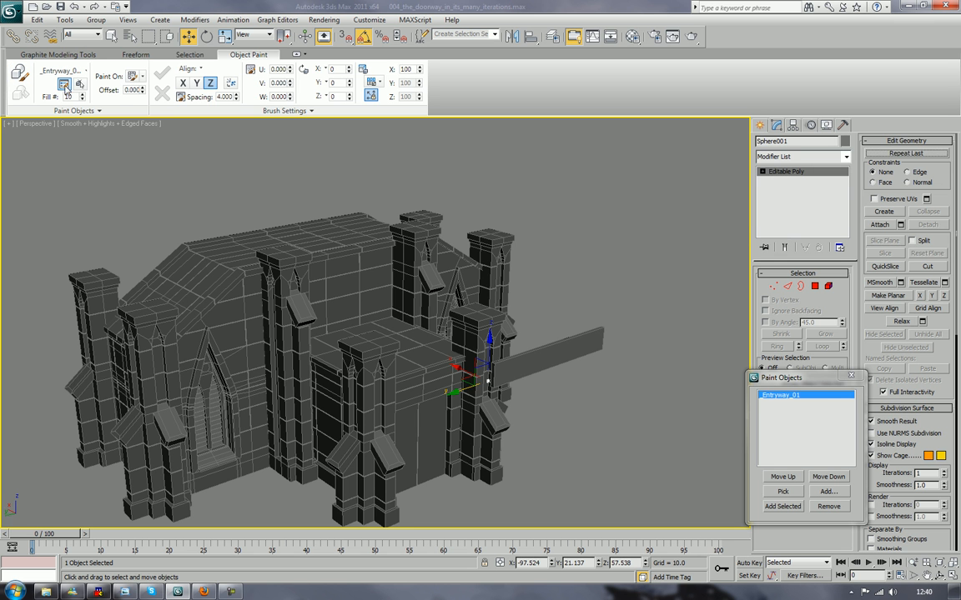
{"action": "left_click", "coordinate": [829, 507]}
Pick the small hemisphere Sphere001 beside the brace as the object to paint
{"action": "middle_click_drag", "start_coordinate": [593, 417], "coordinate": [591, 421], "text": "alt"}
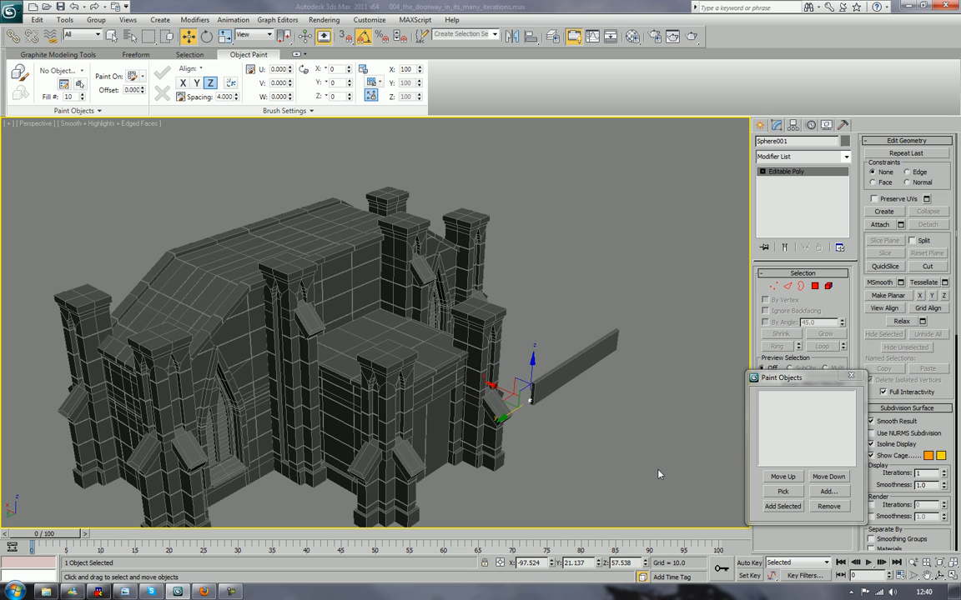
{"action": "left_click", "coordinate": [780, 491]}
{"action": "left_click", "coordinate": [531, 407]}
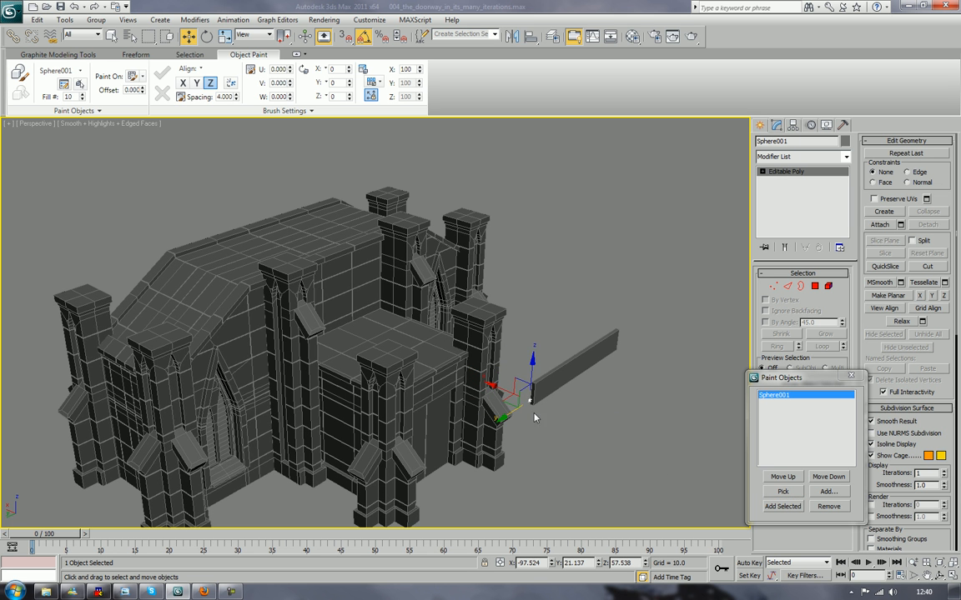
Paint one hemisphere onto each of the four corners of the brace's front face
{"action": "middle_click_drag", "start_coordinate": [535, 417], "coordinate": [514, 380], "text": "alt"}
{"action": "scroll", "coordinate": [513, 381], "scroll_direction": "up", "scroll_amount": 3}
{"action": "mouse_move", "coordinate": [577, 439]}
{"action": "middle_mouse_down"}
{"action": "mouse_move", "coordinate": [573, 406]}
{"action": "mouse_move", "coordinate": [513, 370]}
{"action": "middle_mouse_up"}
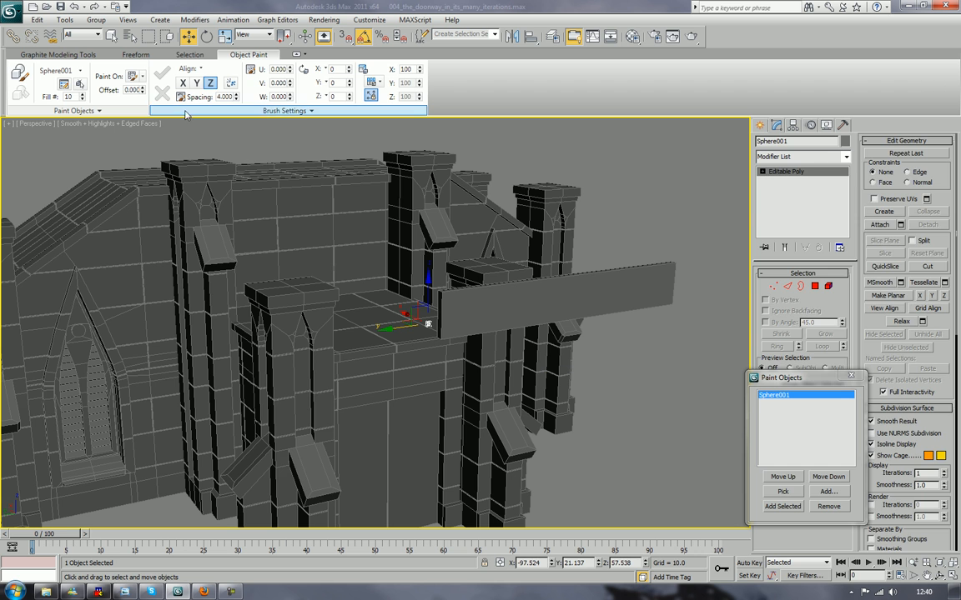
{"action": "left_click", "coordinate": [20, 71]}
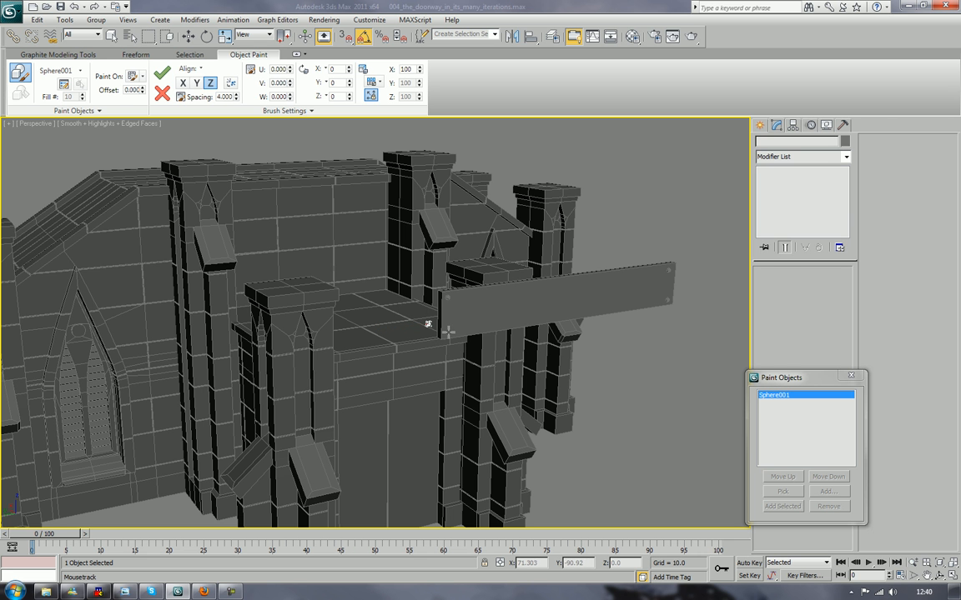
Paint hemispheres midway along the brace's short ends and at the centre of its long edges, undoing the stray stroke
{"action": "middle_click_drag", "start_coordinate": [428, 324], "coordinate": [353, 397], "text": "alt"}
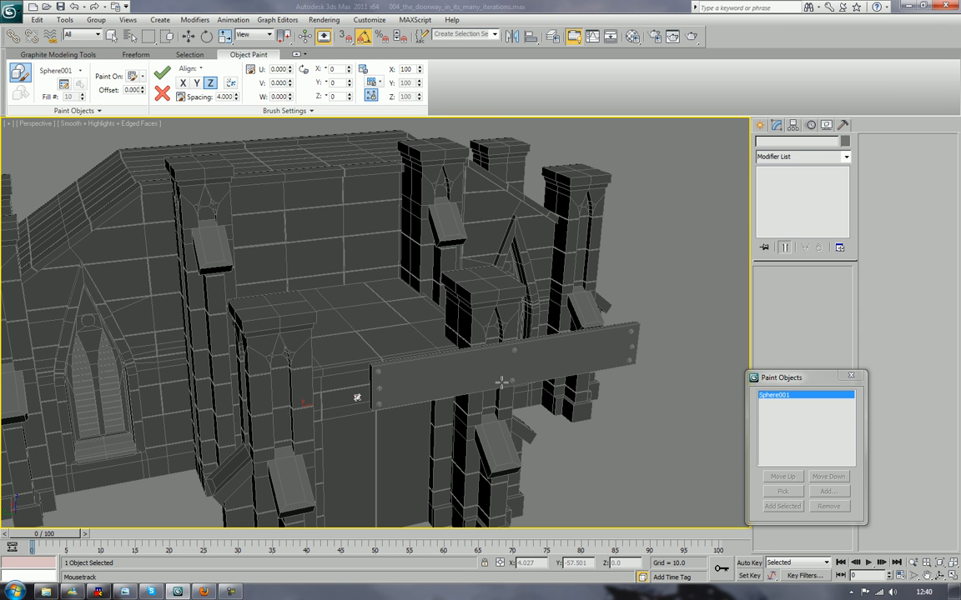
{"action": "left_click_drag", "start_coordinate": [501, 382], "coordinate": [470, 389]}
{"action": "middle_click_drag", "start_coordinate": [618, 395], "coordinate": [602, 382], "text": "alt"}
{"action": "key", "text": "ctrl+z"}
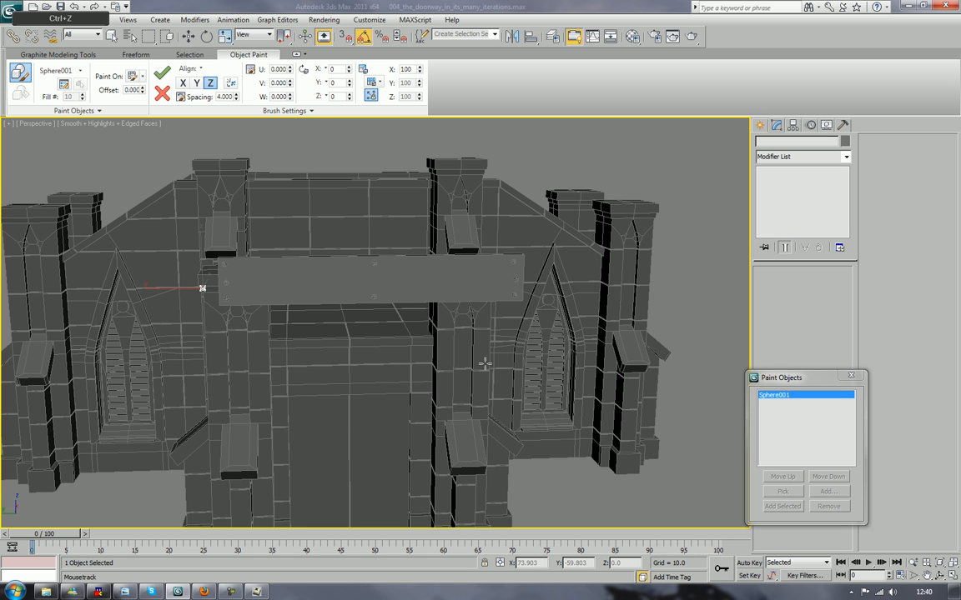
Fill the brace's upper and lower edges with evenly spaced hemispheres, undo the stray one on the wall, and finish painting
{"action": "middle_click_drag", "start_coordinate": [392, 312], "coordinate": [477, 314], "text": "alt"}
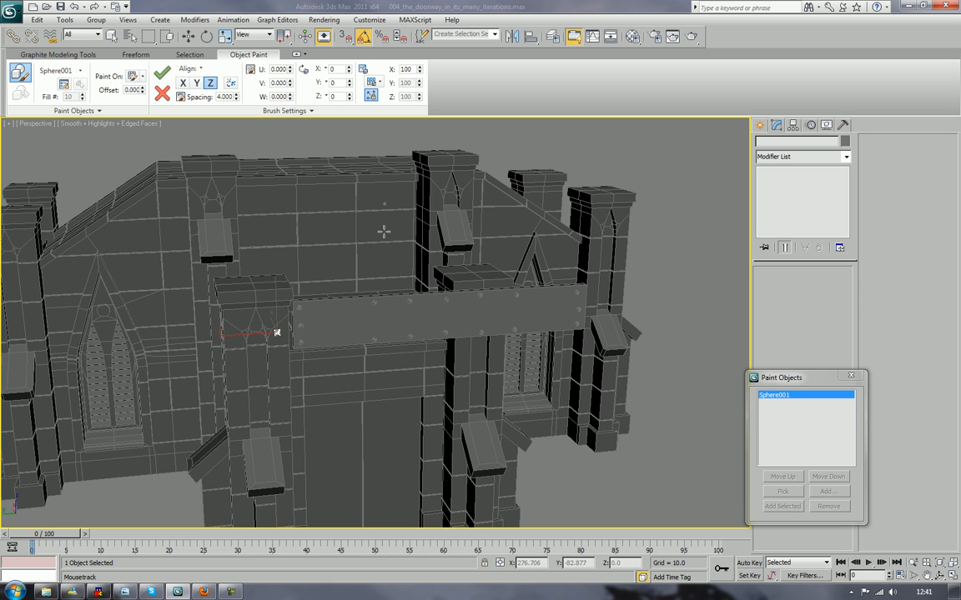
{"action": "key", "text": "ctrl+z"}
{"action": "right_click", "coordinate": [663, 306]}
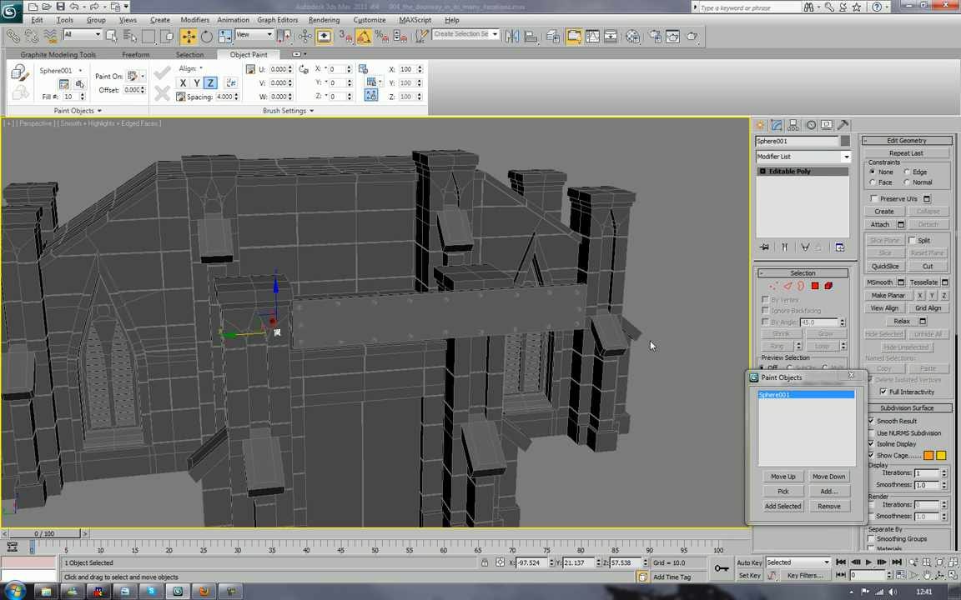
Attach the hemispheres on the far half of the brace to PROPOBJECT_BRACE_01, undoing the mistaken attachment of the bunker wall
{"action": "middle_click_drag", "start_coordinate": [651, 345], "coordinate": [665, 347], "text": "alt"}
{"action": "left_click", "coordinate": [671, 405]}
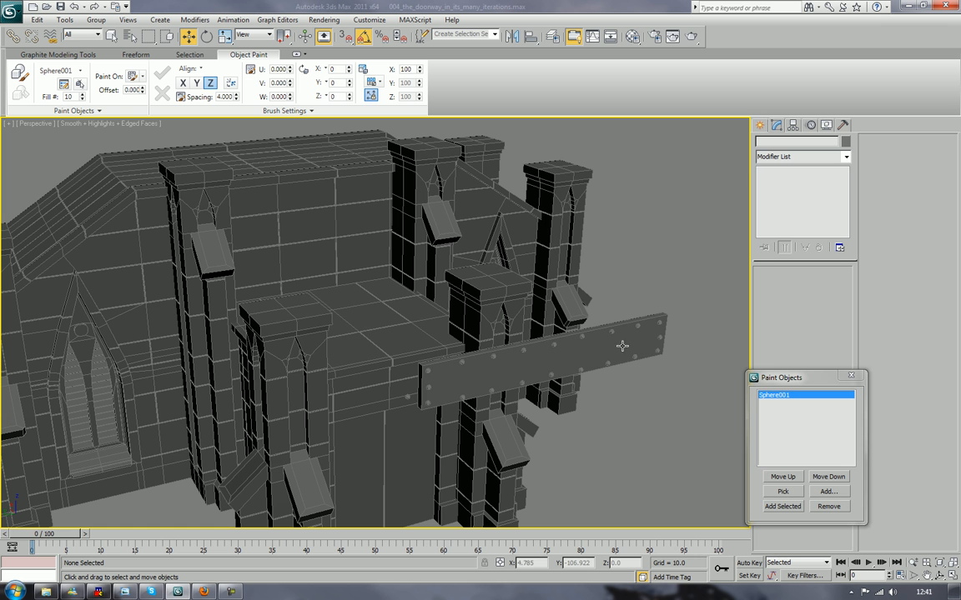
{"action": "left_click", "coordinate": [622, 345]}
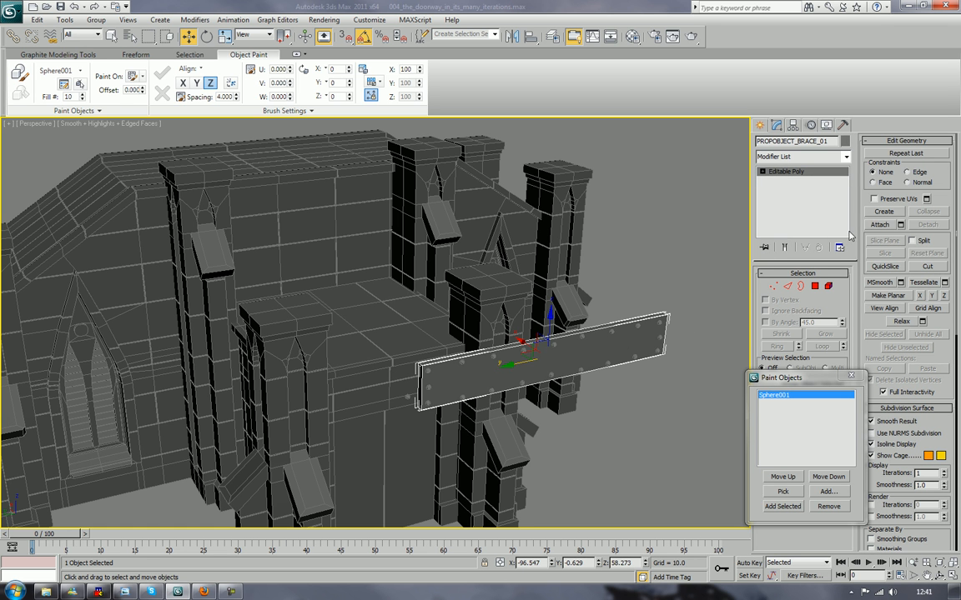
{"action": "left_click", "coordinate": [879, 224]}
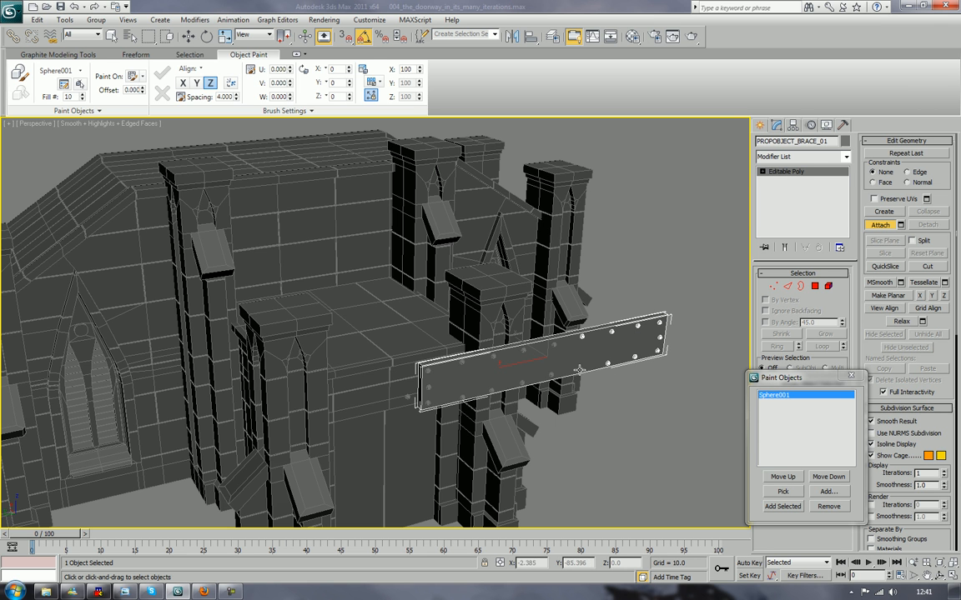
{"action": "left_click", "coordinate": [556, 346]}
{"action": "left_click", "coordinate": [549, 375]}
{"action": "left_click", "coordinate": [526, 352]}
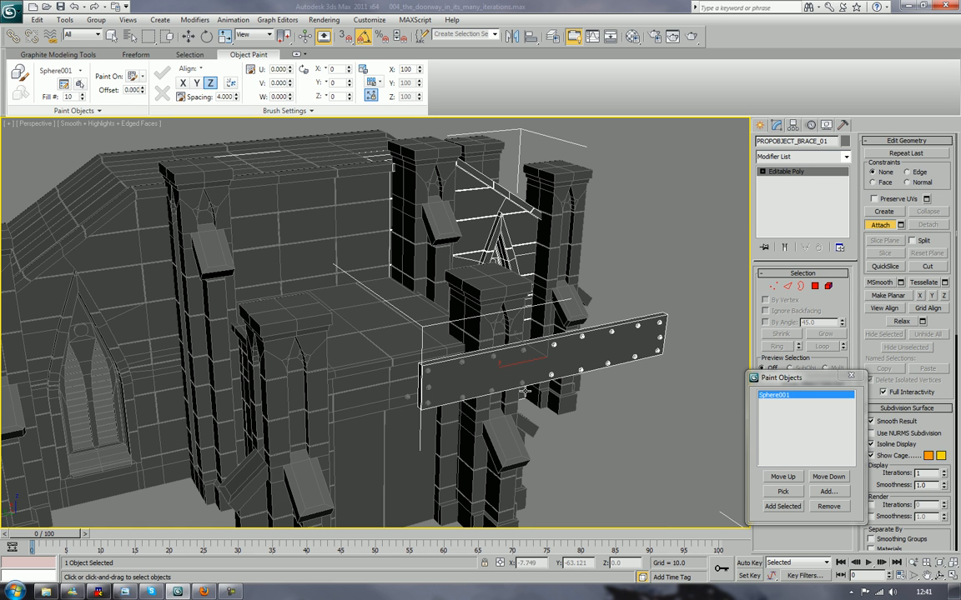
{"action": "key", "text": "ctrl+z"}
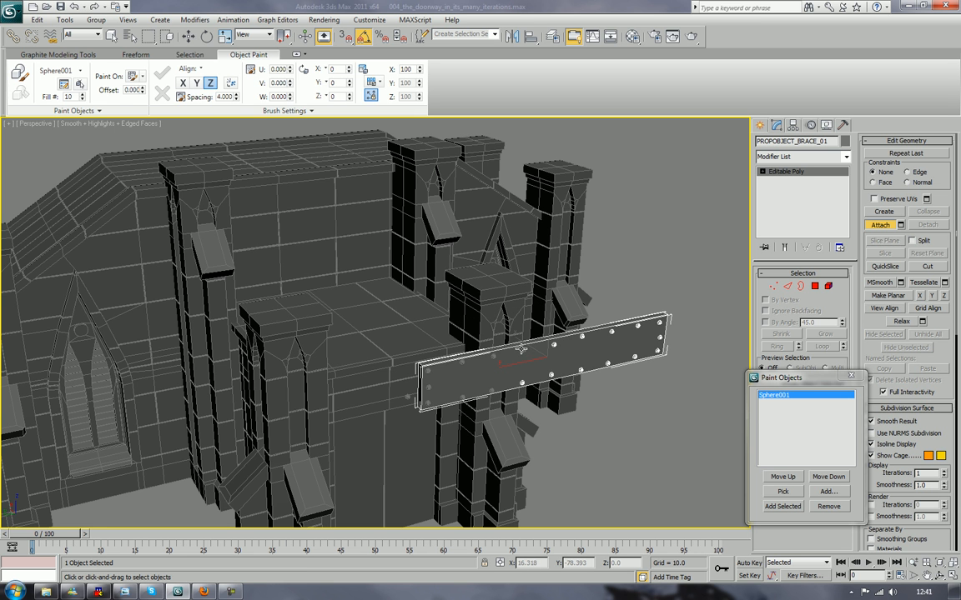
Attach the remaining hemispheres at the brace's near end, undo any stray attachment, and leave Attach mode
{"action": "left_click", "coordinate": [457, 374]}
{"action": "key", "text": "ctrl+z"}
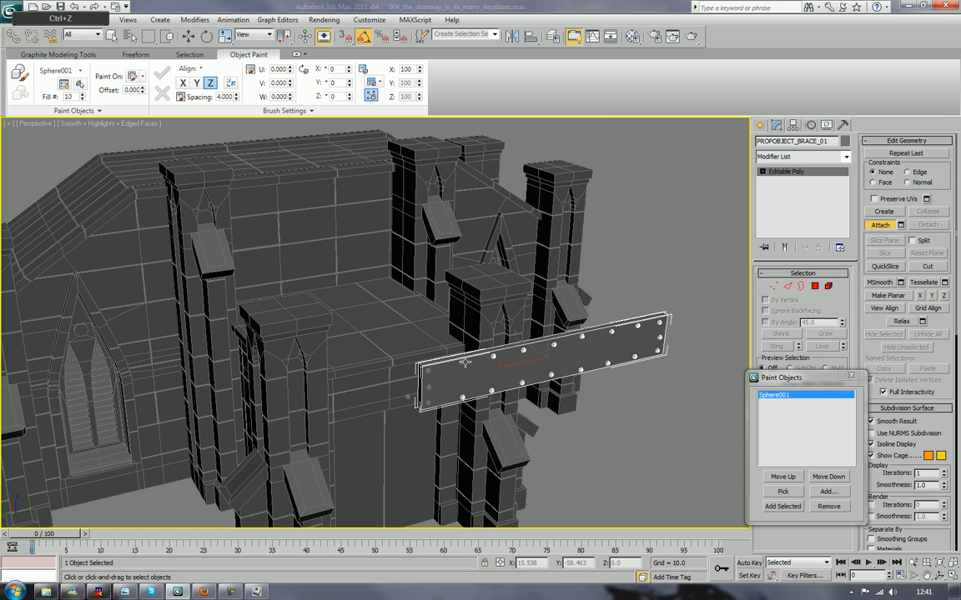
{"action": "key", "text": "ctrl+y"}
{"action": "key", "text": "ctrl+z"}
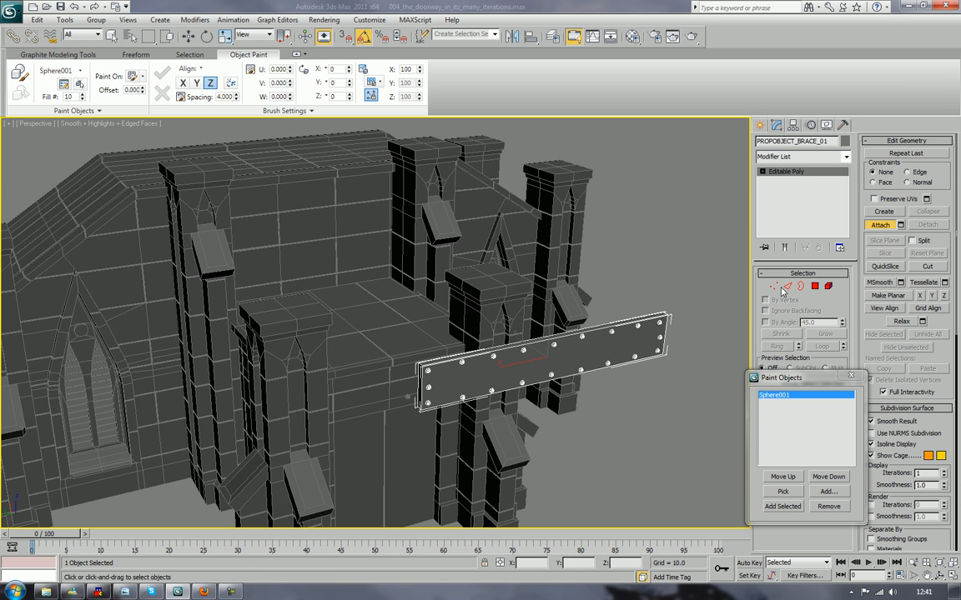
{"action": "left_click", "coordinate": [879, 225]}
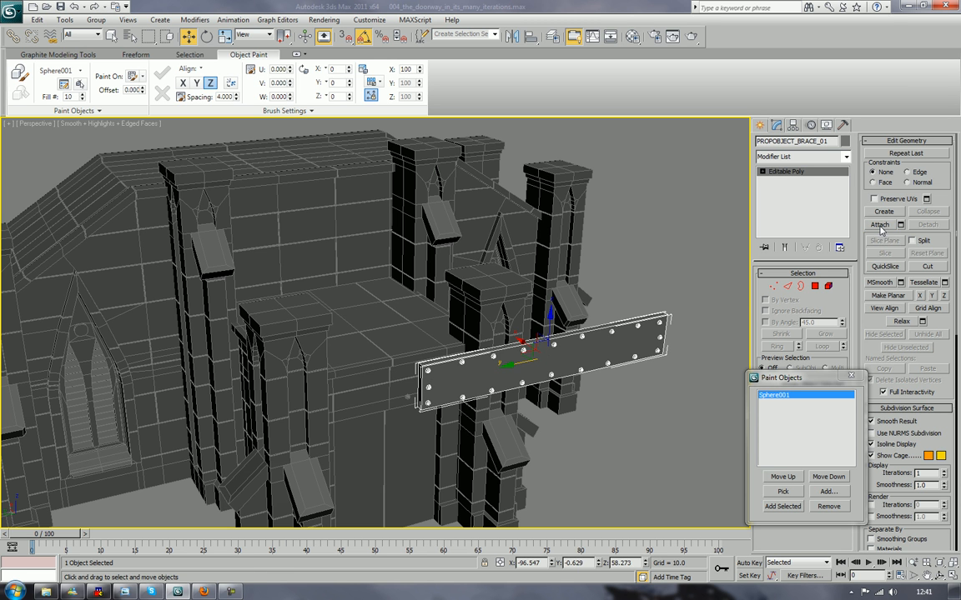
{"action": "left_click", "coordinate": [685, 389]}
{"action": "left_click", "coordinate": [626, 350]}
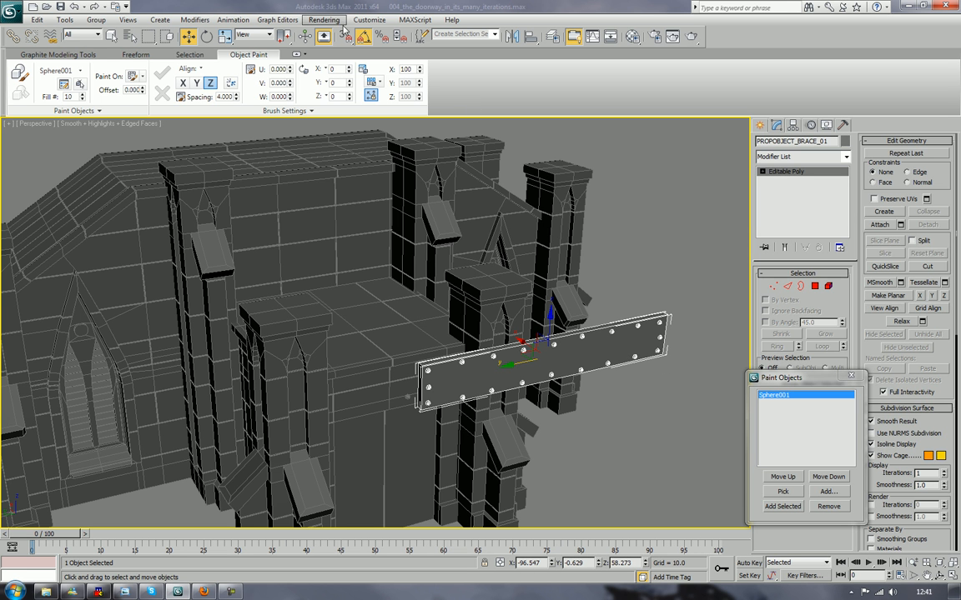
Paint a row of eight larger hemispheres at 213% scale along the brace's centre line, then close the paint objects list
{"action": "left_click", "coordinate": [20, 73]}
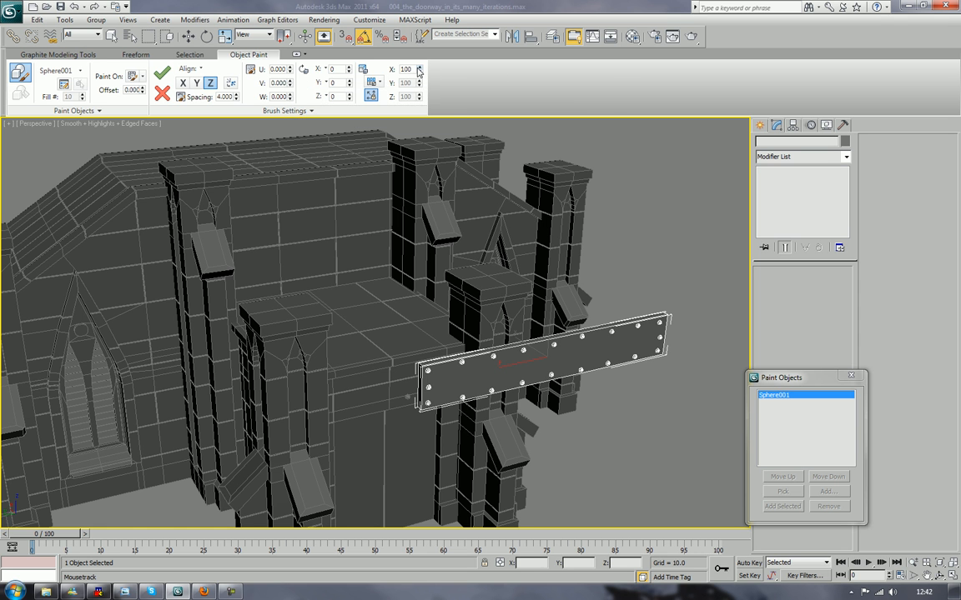
{"action": "left_click_drag", "start_coordinate": [419, 71], "coordinate": [417, 7]}
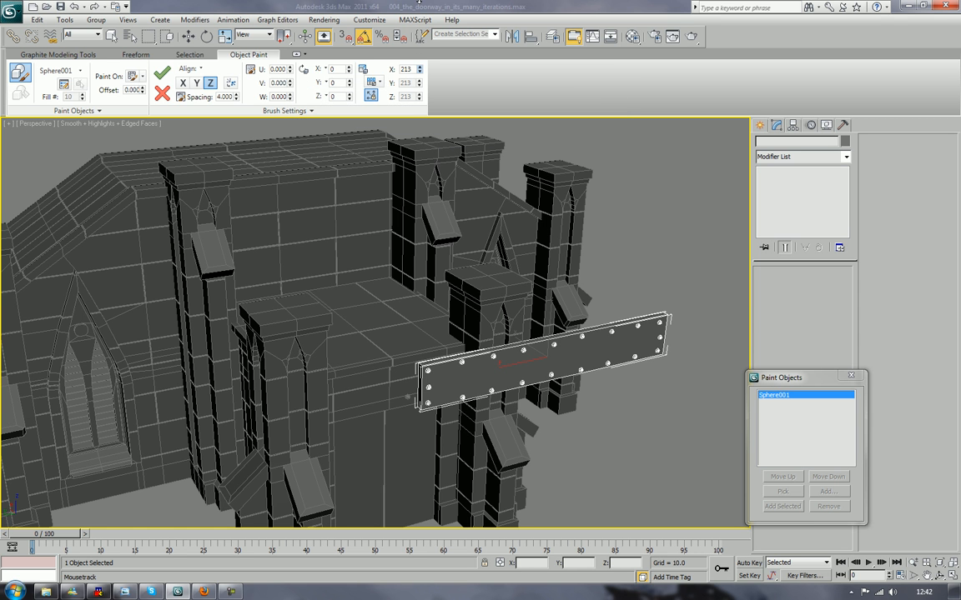
{"action": "left_click", "coordinate": [452, 380]}
{"action": "left_click", "coordinate": [479, 378]}
{"action": "left_click_drag", "start_coordinate": [539, 360], "coordinate": [569, 353]}
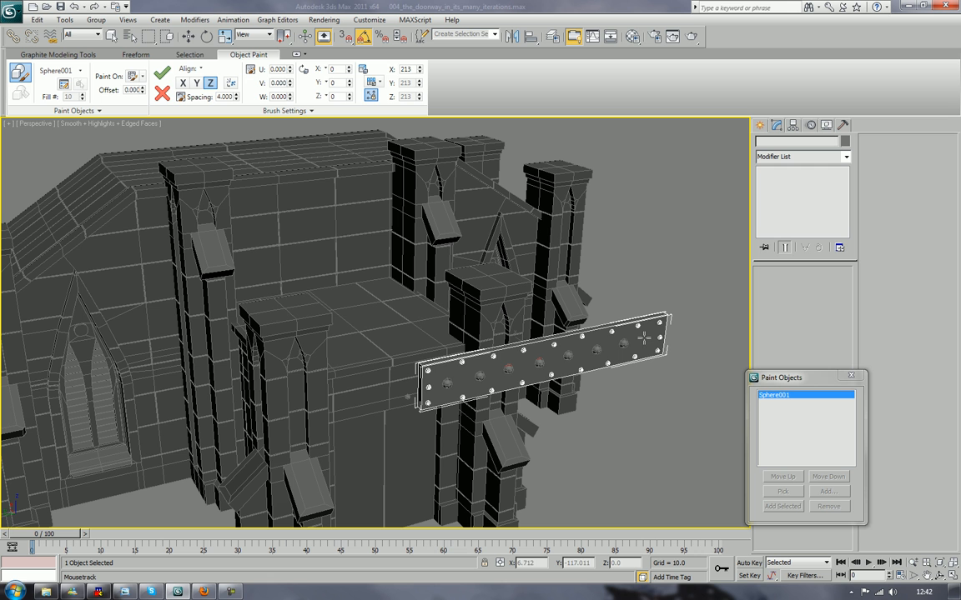
{"action": "key", "text": "w"}
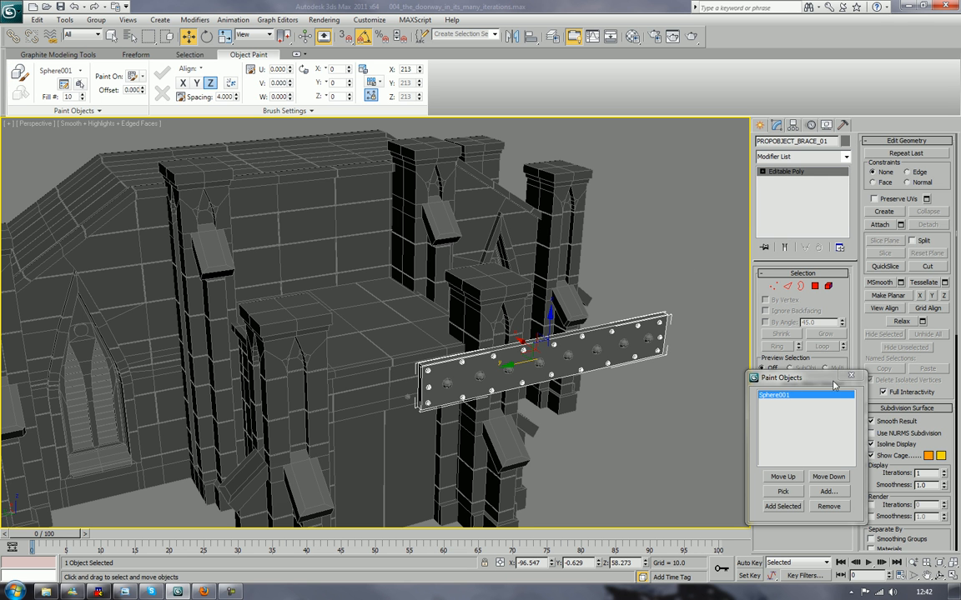
{"action": "left_click", "coordinate": [854, 378]}
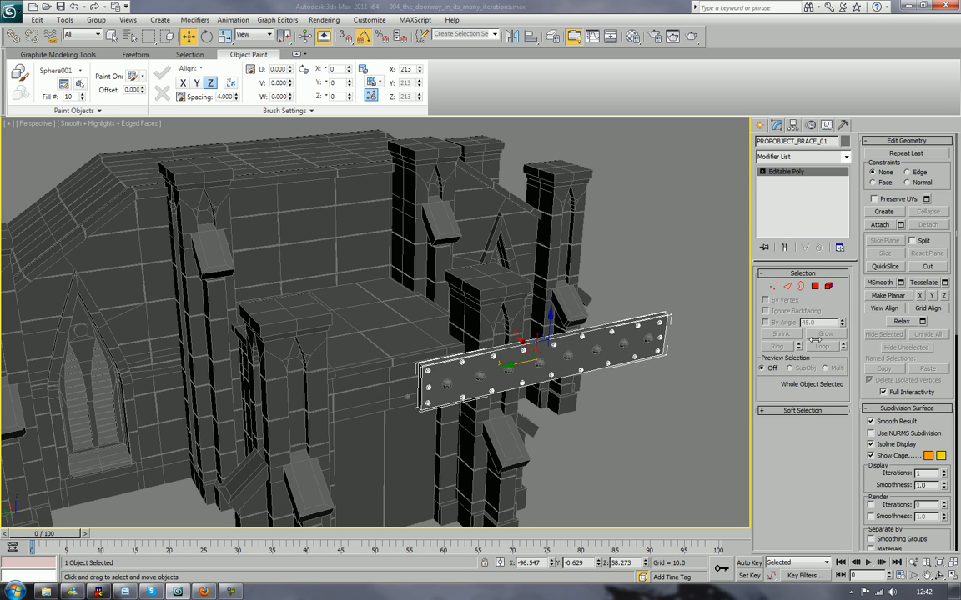
Attach the row of larger centre hemispheres to PROPOBJECT_BRACE_01, leave Attach mode and deselect the brace
{"action": "left_click", "coordinate": [882, 225]}
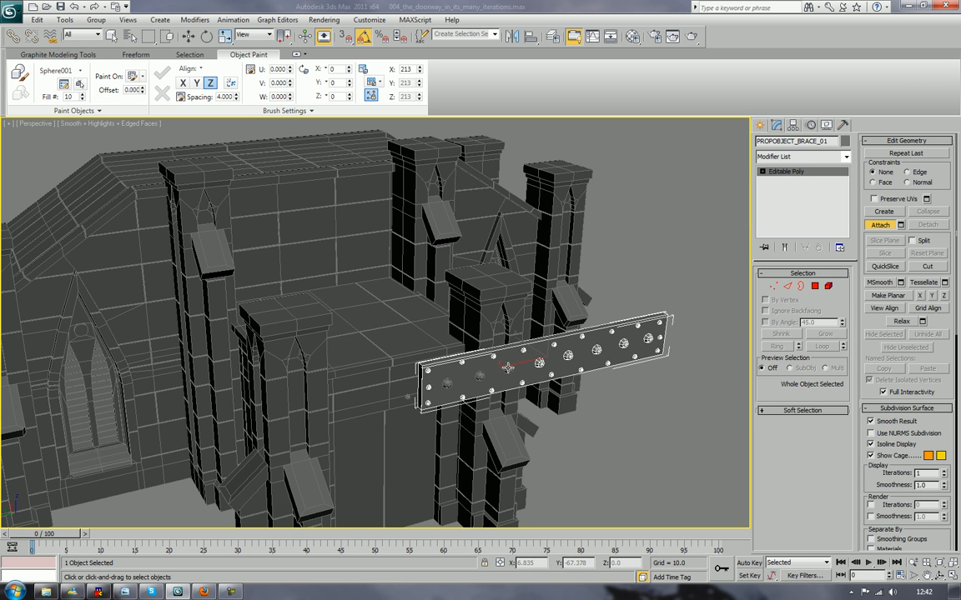
{"action": "right_click", "coordinate": [671, 382]}
{"action": "left_click", "coordinate": [677, 415]}
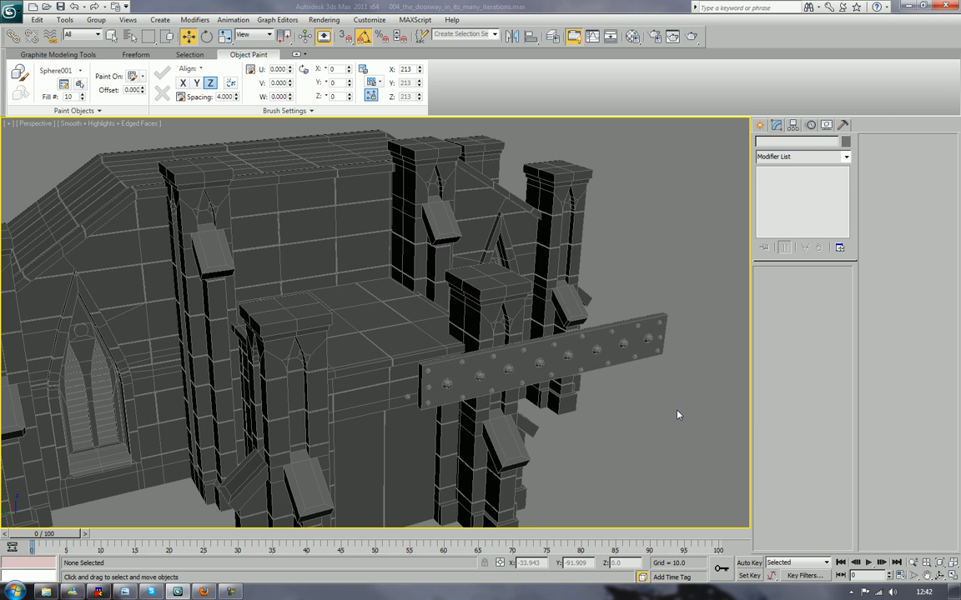
Move the brace onto the upper wall between the two tall pillars, at about X -11, Z 57, and inspect it with edged faces hidden
{"action": "left_click", "coordinate": [557, 371]}
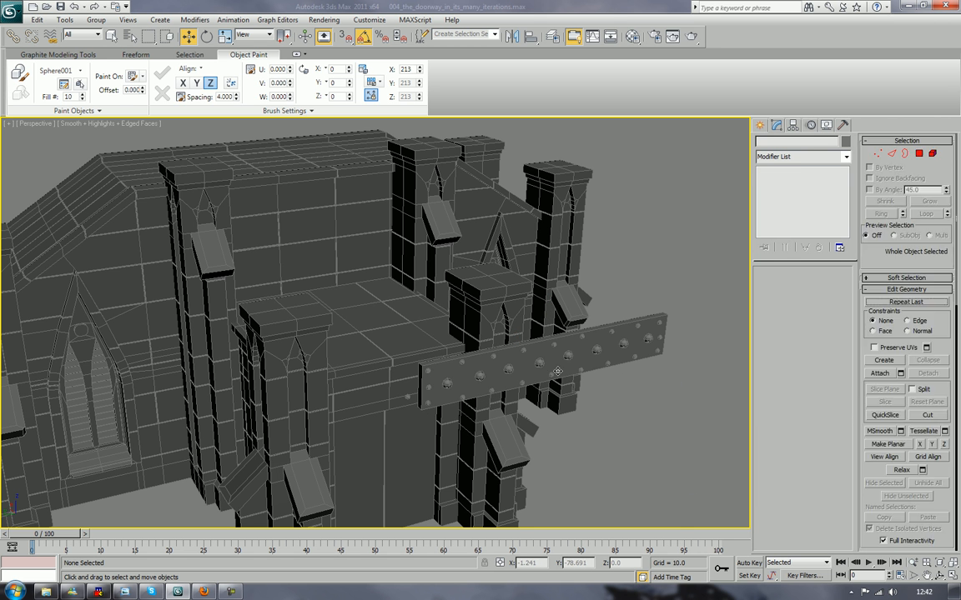
{"action": "middle_click_drag", "start_coordinate": [557, 371], "coordinate": [551, 371], "text": "alt"}
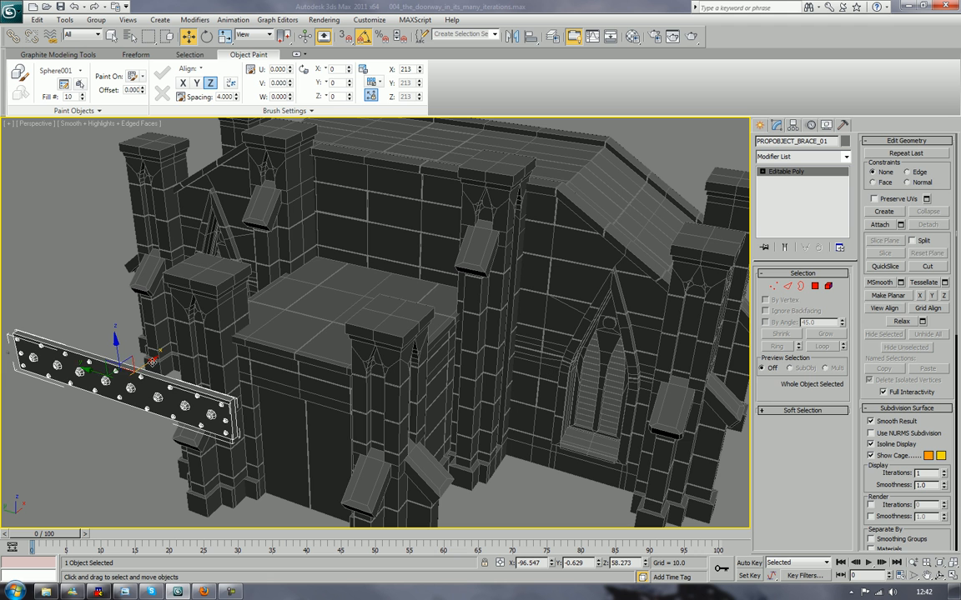
{"action": "left_click_drag", "start_coordinate": [166, 355], "coordinate": [395, 163]}
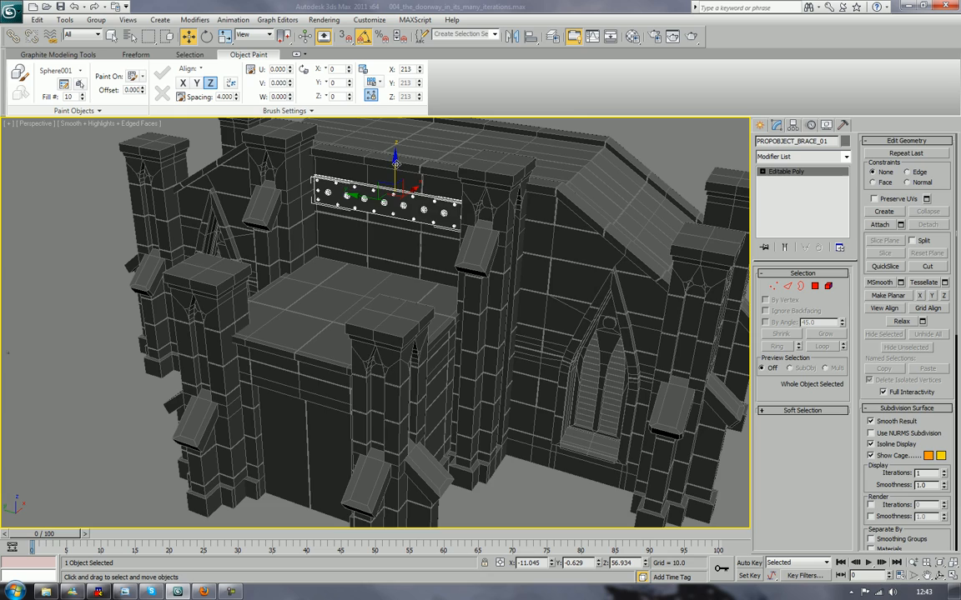
{"action": "middle_click_drag", "start_coordinate": [392, 181], "coordinate": [506, 229], "text": "alt"}
{"action": "left_click", "coordinate": [650, 242]}
{"action": "key", "text": "F4"}
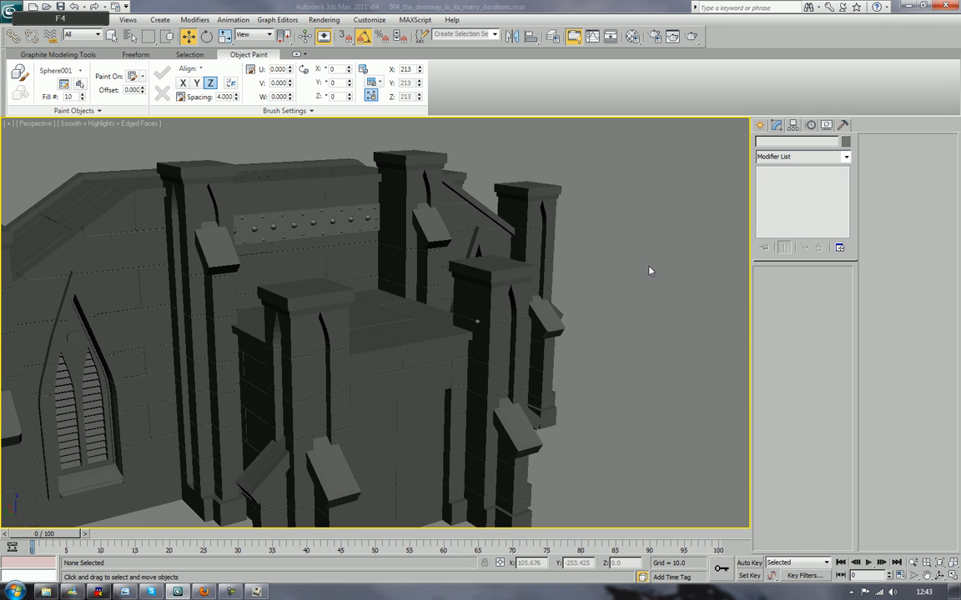
{"action": "middle_click_drag", "start_coordinate": [649, 271], "coordinate": [579, 262], "text": "alt"}
{"action": "scroll", "coordinate": [577, 262], "scroll_direction": "down", "scroll_amount": 4}
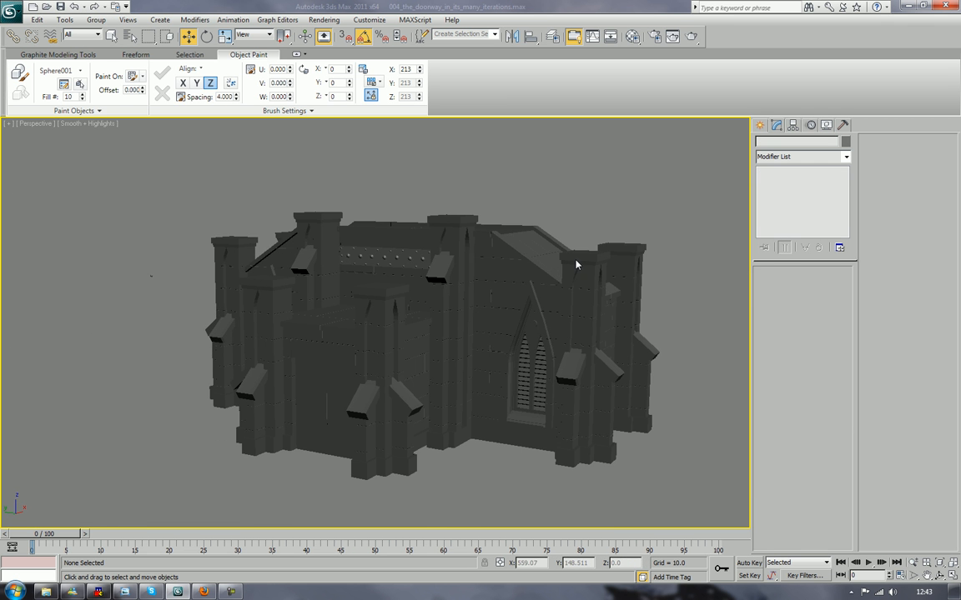
Copy the upper brace down to the front of the porch as one independent copy named PROPOBJECT_BRACE_002
{"action": "middle_click_drag", "start_coordinate": [483, 274], "coordinate": [426, 264], "text": "alt"}
{"action": "left_click", "coordinate": [399, 248]}
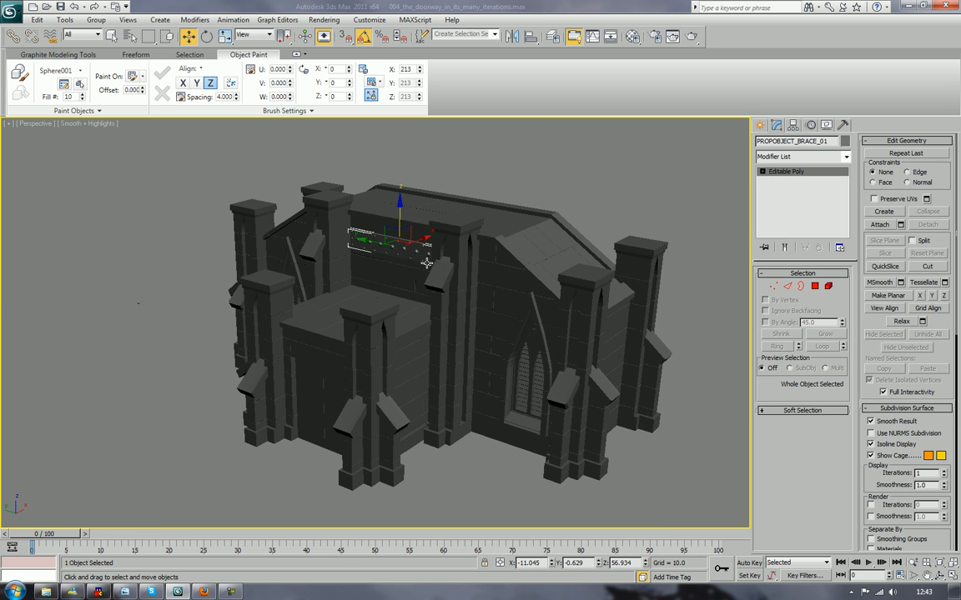
{"action": "mouse_move", "coordinate": [409, 230]}
{"action": "left_mouse_down", "text": "shift"}
{"action": "mouse_move", "coordinate": [315, 275]}
{"action": "mouse_move", "coordinate": [319, 334]}
{"action": "left_mouse_up", "text": "shift"}
{"action": "left_click", "coordinate": [471, 348]}
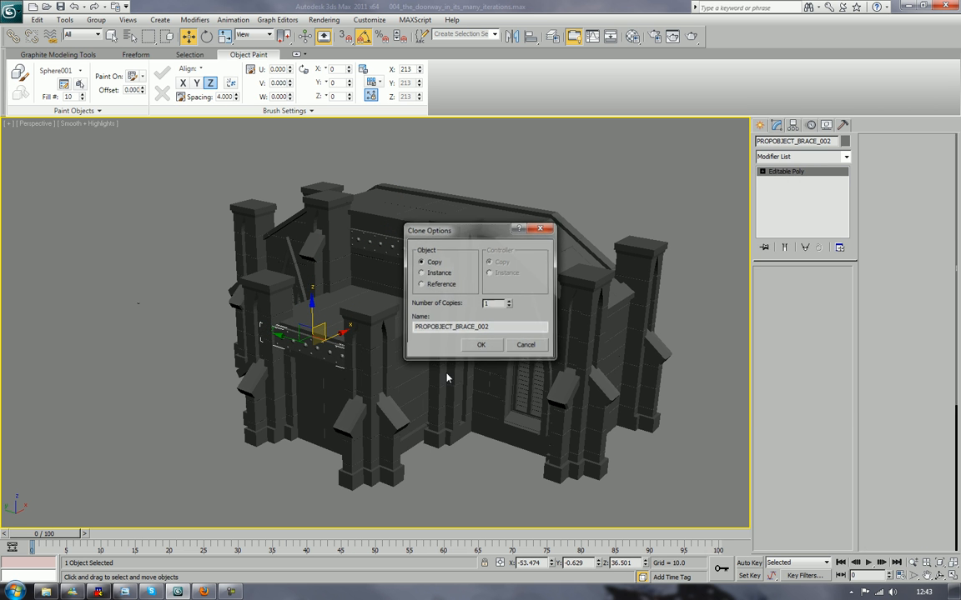
Show edged faces and slide PROPOBJECT_BRACE_002 along Y to about 4.17, fitting its end between the pillars above the door
{"action": "mouse_move", "coordinate": [446, 375]}
{"action": "middle_mouse_down", "text": "alt"}
{"action": "mouse_move", "coordinate": [439, 364]}
{"action": "mouse_move", "coordinate": [440, 382]}
{"action": "mouse_move", "coordinate": [454, 364]}
{"action": "mouse_move", "coordinate": [267, 283]}
{"action": "middle_mouse_up", "text": "alt"}
{"action": "scroll", "coordinate": [450, 357], "scroll_direction": "up", "scroll_amount": 3}
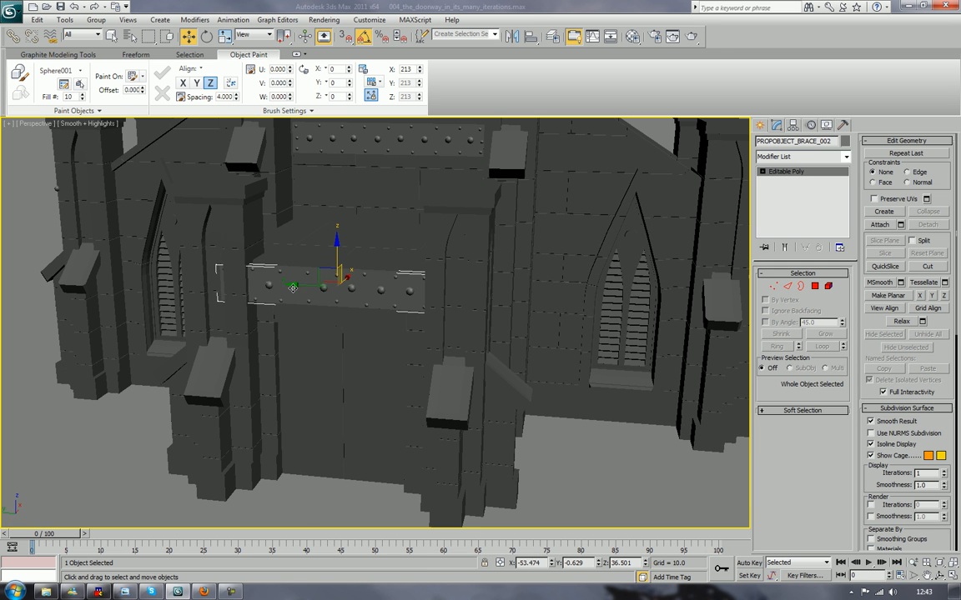
{"action": "mouse_move", "coordinate": [293, 288]}
{"action": "left_mouse_down"}
{"action": "mouse_move", "coordinate": [605, 344]}
{"action": "mouse_move", "coordinate": [250, 330]}
{"action": "mouse_move", "coordinate": [300, 332]}
{"action": "mouse_move", "coordinate": [267, 334]}
{"action": "left_mouse_up"}
{"action": "key", "text": "F4"}
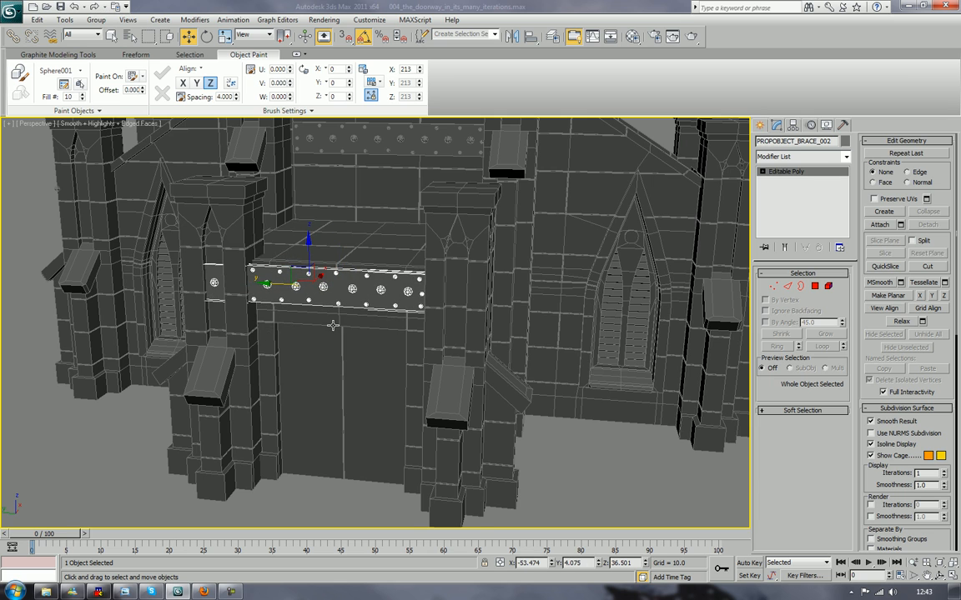
{"action": "middle_click_drag", "start_coordinate": [367, 291], "coordinate": [407, 311], "text": "alt"}
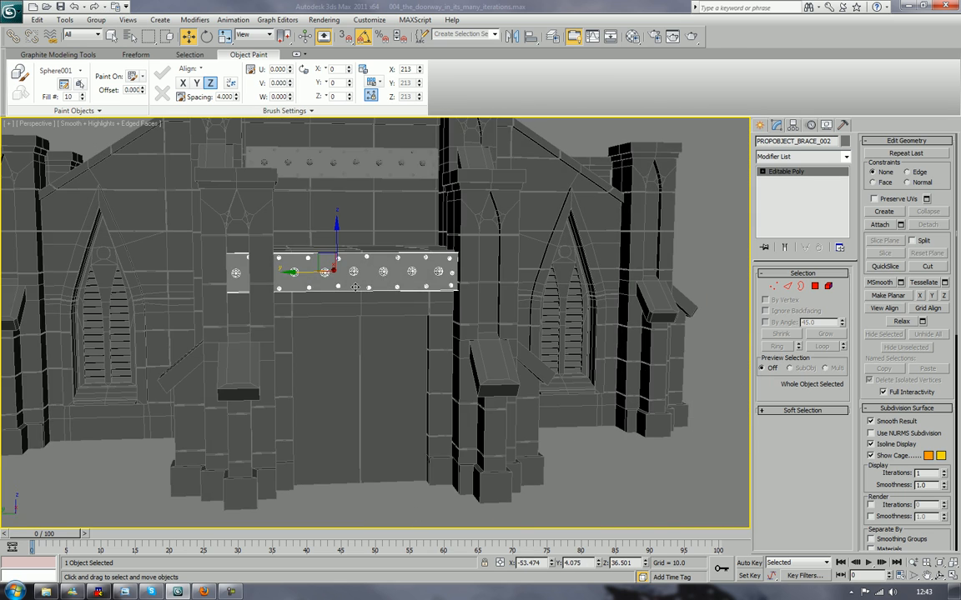
{"action": "middle_click_drag", "start_coordinate": [355, 287], "coordinate": [366, 311], "text": "alt"}
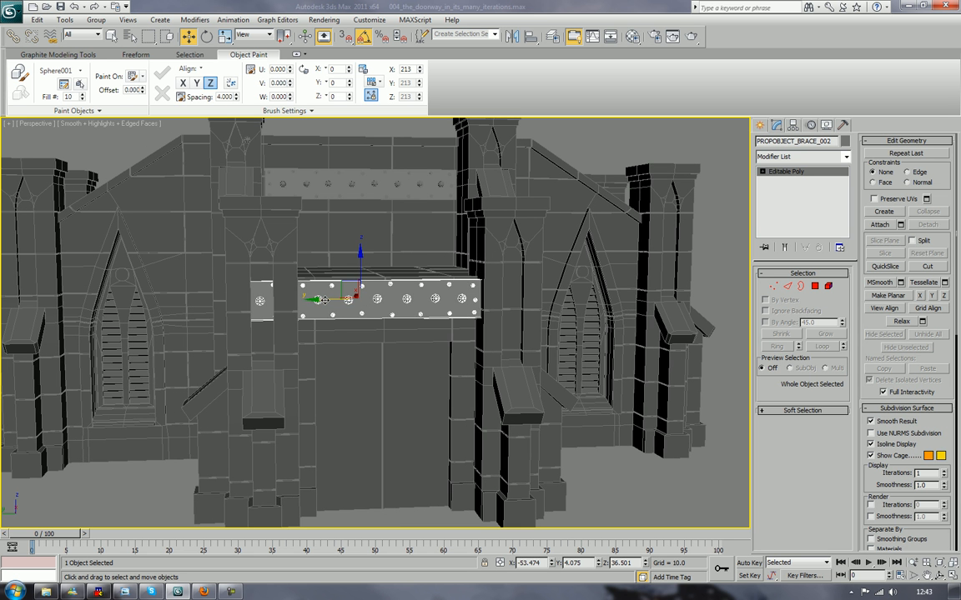
{"action": "left_click_drag", "start_coordinate": [323, 300], "coordinate": [323, 302]}
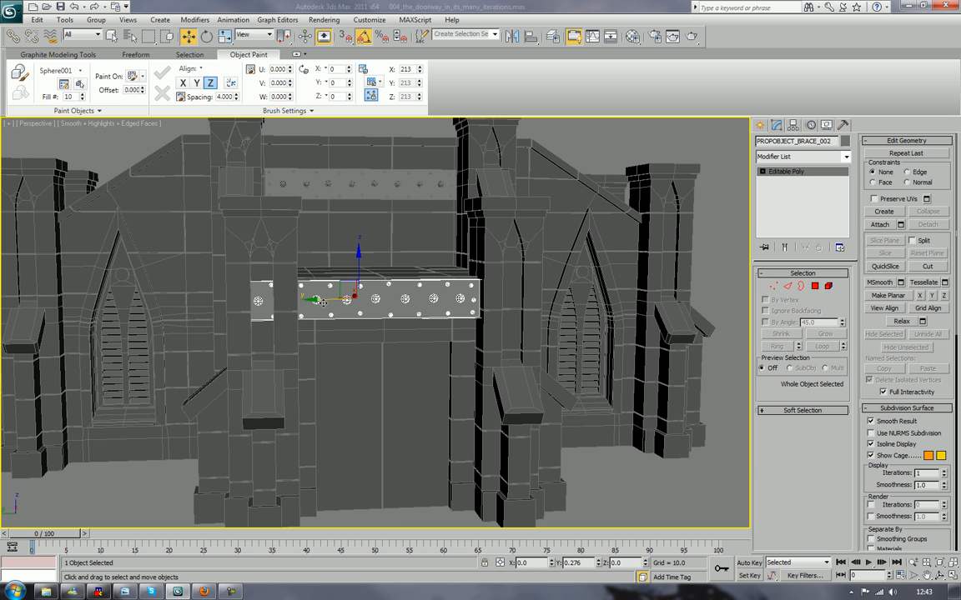
Connect the long edges of PROPOBJECT_BRACE_002 with a new edge loop and slide it about 10 units along Y to the pillar's edge
{"action": "middle_click_drag", "start_coordinate": [322, 301], "coordinate": [417, 312]}
{"action": "scroll", "coordinate": [417, 312], "scroll_direction": "up", "scroll_amount": 4}
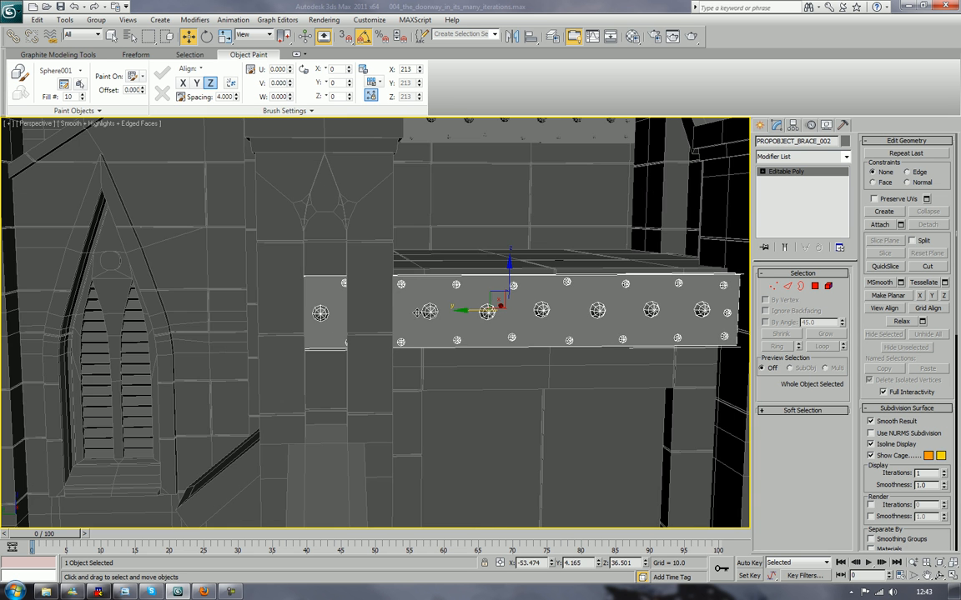
{"action": "scroll", "coordinate": [417, 312], "scroll_direction": "up", "scroll_amount": 3}
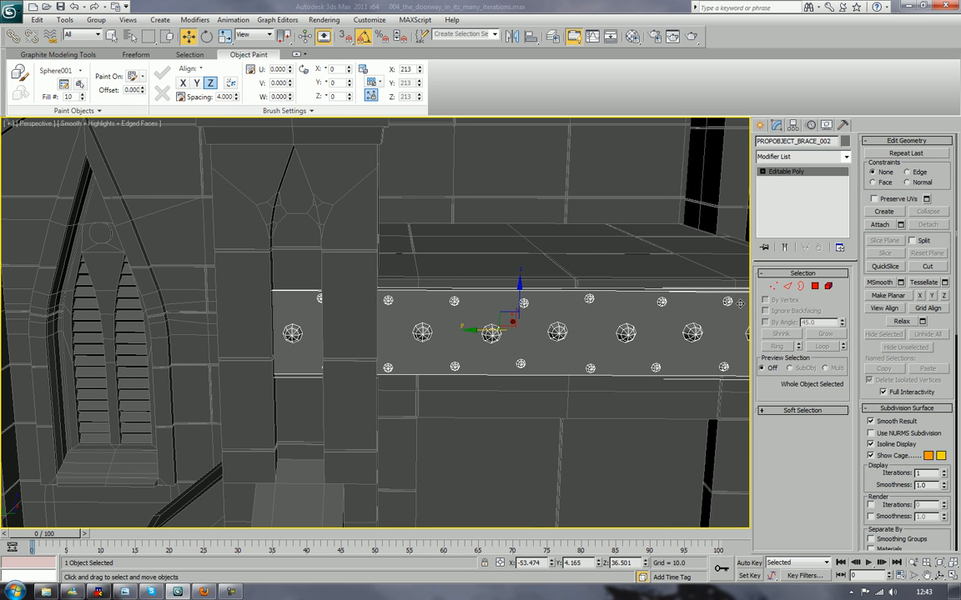
{"action": "left_click", "coordinate": [789, 286]}
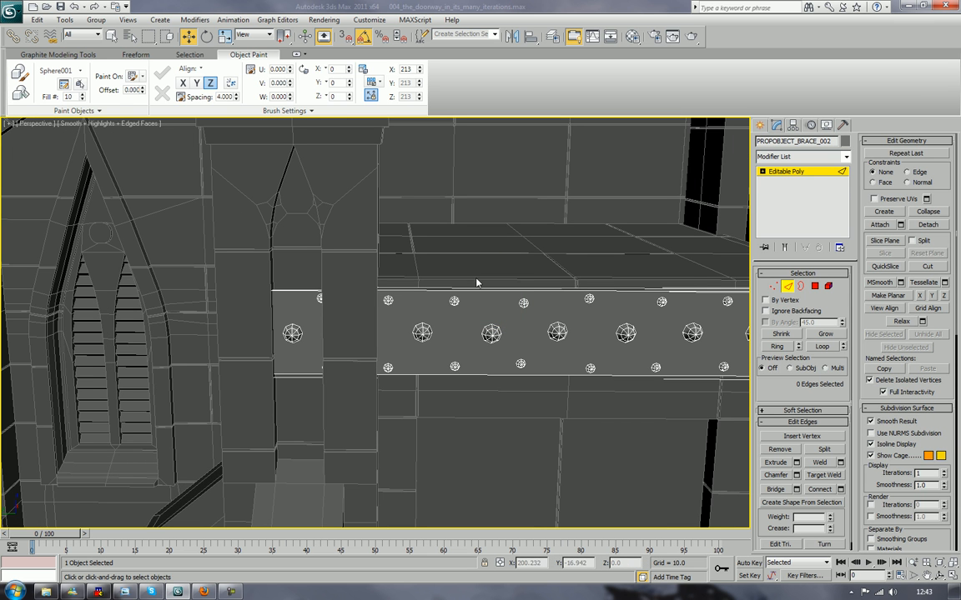
{"action": "left_click_drag", "start_coordinate": [473, 282], "coordinate": [470, 399]}
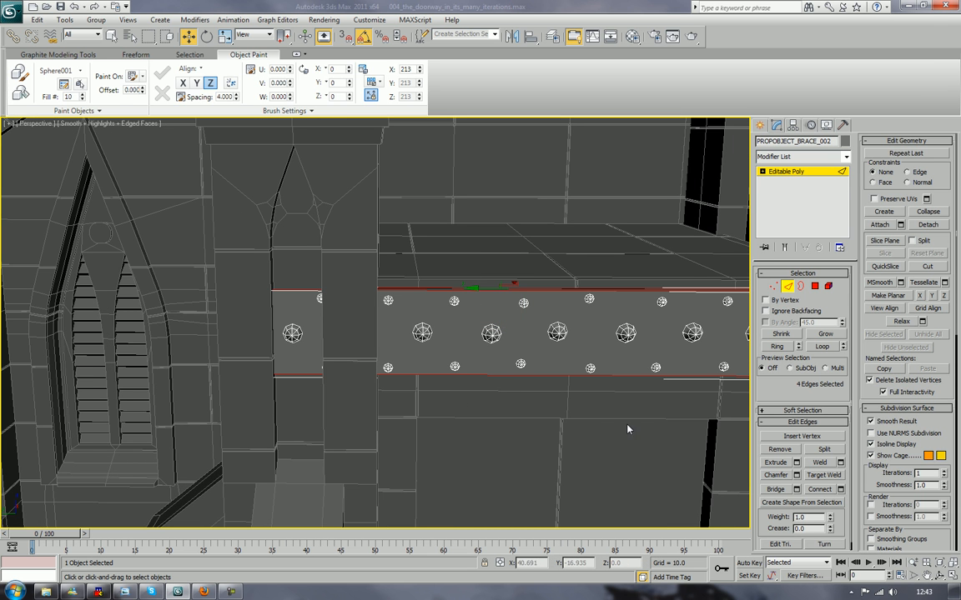
{"action": "left_click", "coordinate": [819, 489]}
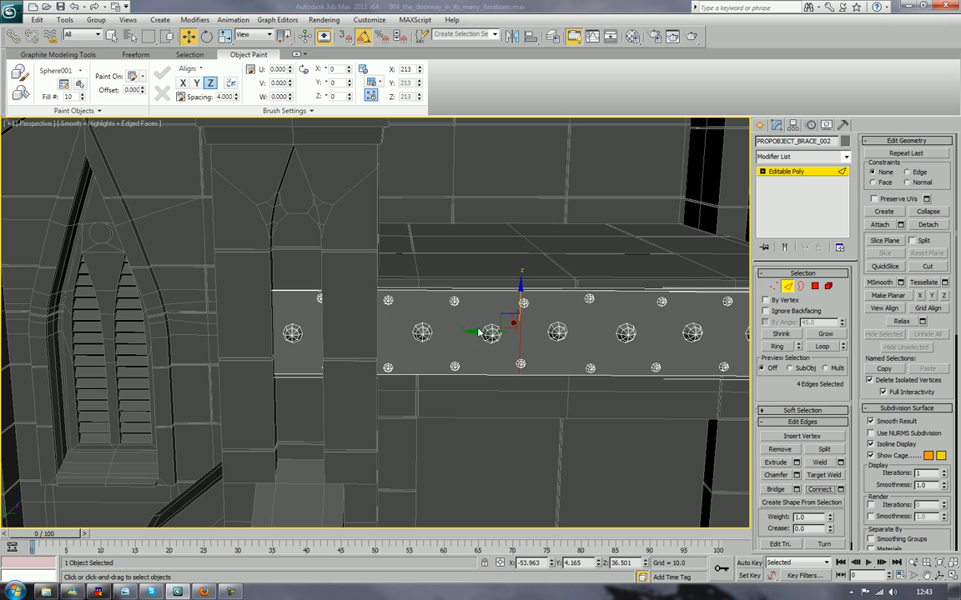
{"action": "left_click_drag", "start_coordinate": [479, 332], "coordinate": [337, 352]}
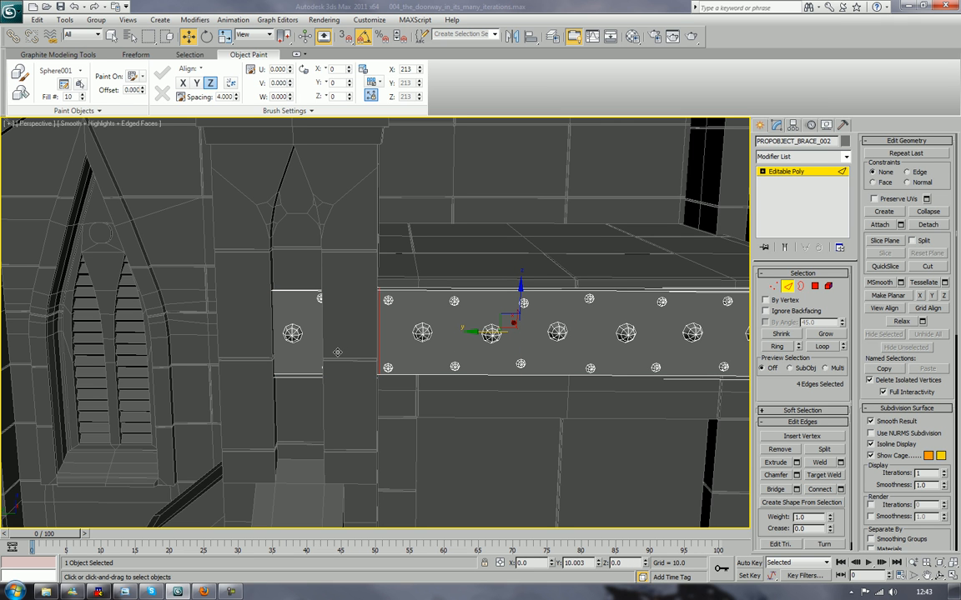
Delete the polygons of PROPOBJECT_BRACE_002 that run past the new edge loop into the pillar, and select the open border at the cut
{"action": "left_click", "coordinate": [815, 286]}
{"action": "left_click_drag", "start_coordinate": [145, 250], "coordinate": [369, 425]}
{"action": "key", "text": "Delete"}
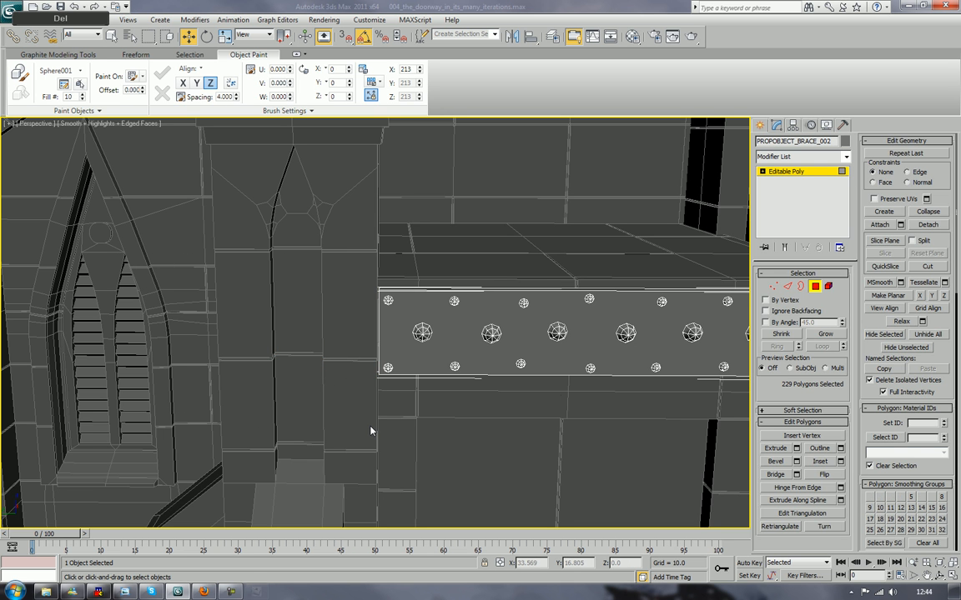
{"action": "key", "text": "3"}
{"action": "left_click", "coordinate": [375, 369]}
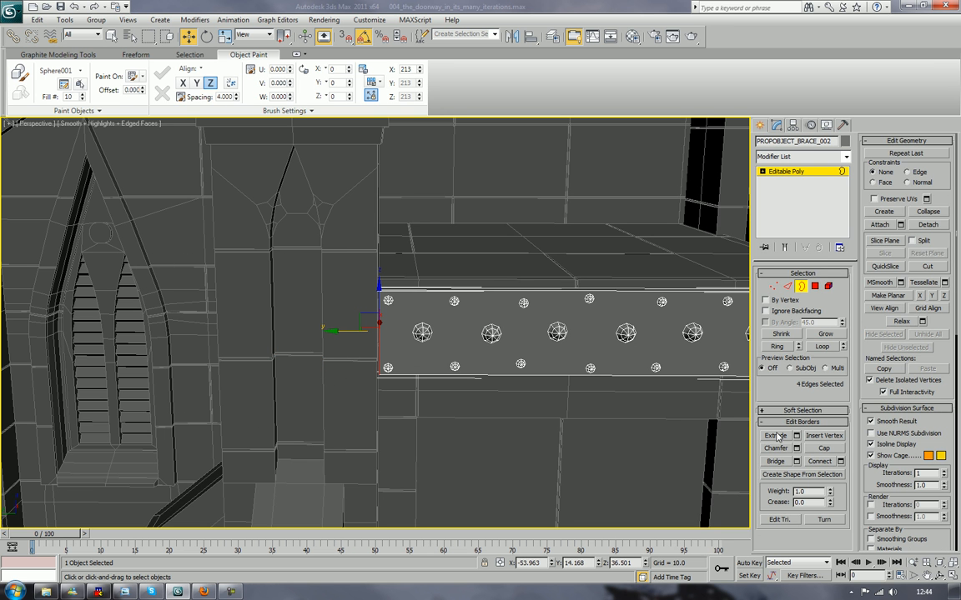
{"action": "left_click", "coordinate": [803, 287]}
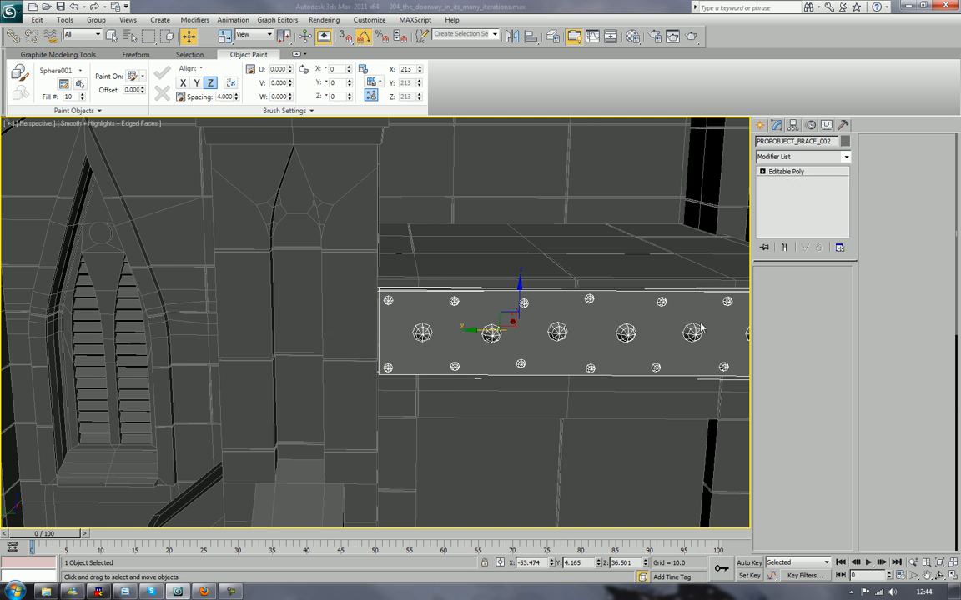
Move PROPOBJECT_BRACE_002 about 2.7 in X and -2.3 in Z, against the porch front below the roof ledge
{"action": "middle_click_drag", "start_coordinate": [611, 299], "coordinate": [561, 295], "text": "alt"}
{"action": "left_click_drag", "start_coordinate": [295, 309], "coordinate": [325, 337]}
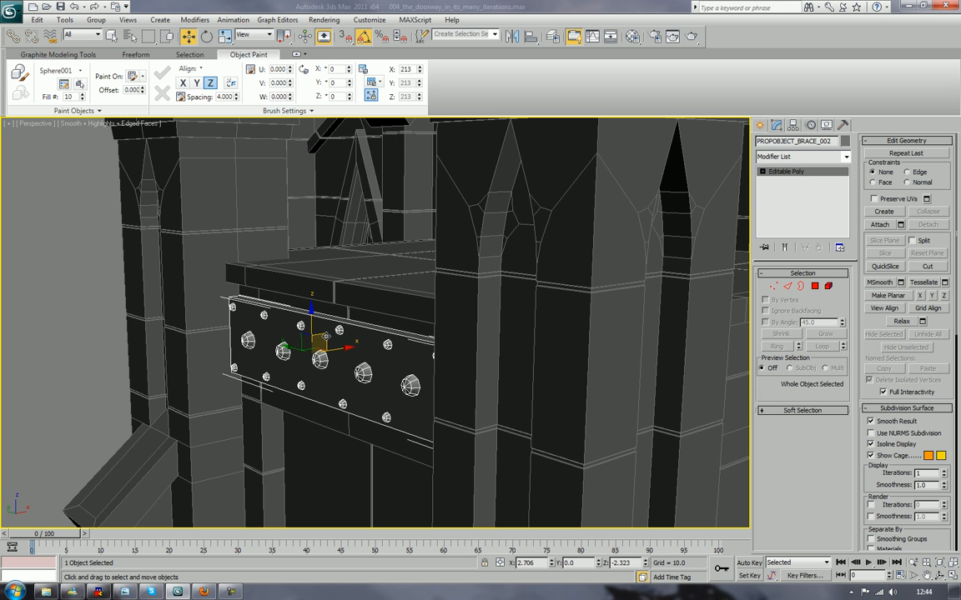
{"action": "scroll", "coordinate": [323, 336], "scroll_direction": "down", "scroll_amount": 8}
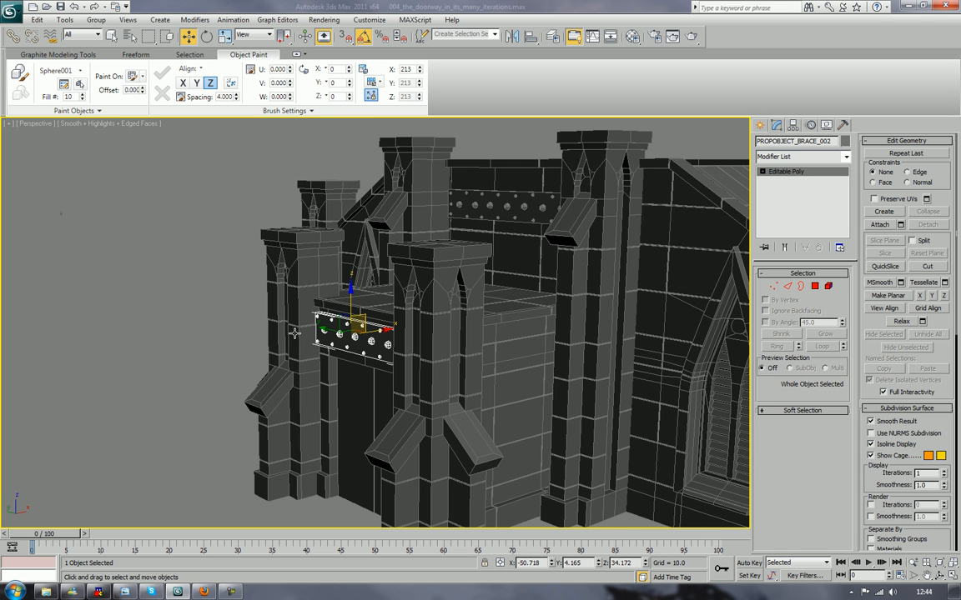
Make a copy of the porch brace rotated 90° about the vertical axis, named PROPOBJECT_BRACE_003
{"action": "middle_click_drag", "start_coordinate": [258, 326], "coordinate": [267, 358], "text": "alt"}
{"action": "key", "text": "w"}
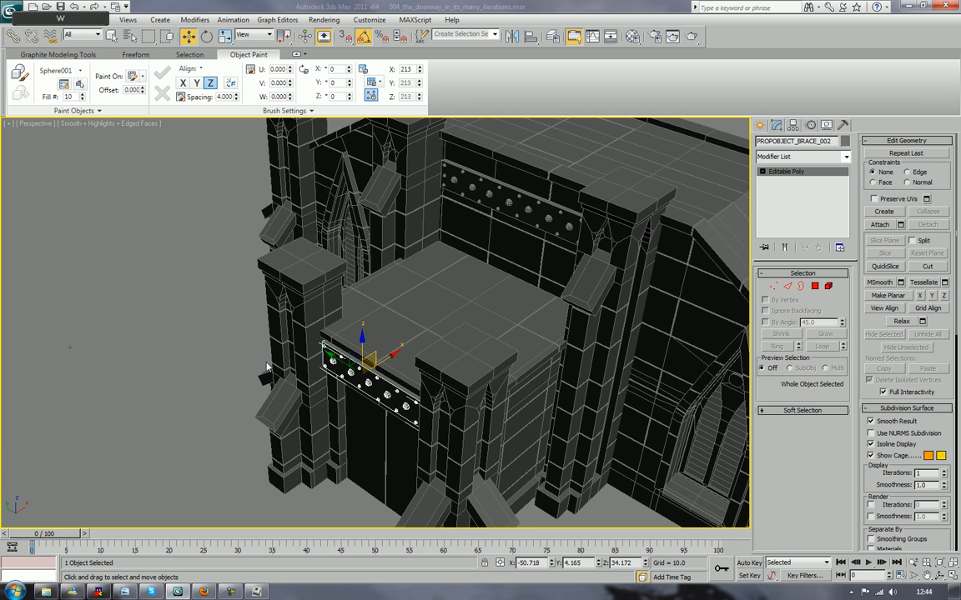
{"action": "key", "text": "e"}
{"action": "mouse_move", "coordinate": [375, 401]}
{"action": "left_mouse_down", "text": "shift"}
{"action": "mouse_move", "coordinate": [427, 404]}
{"action": "mouse_move", "coordinate": [423, 392]}
{"action": "left_mouse_up", "text": "shift"}
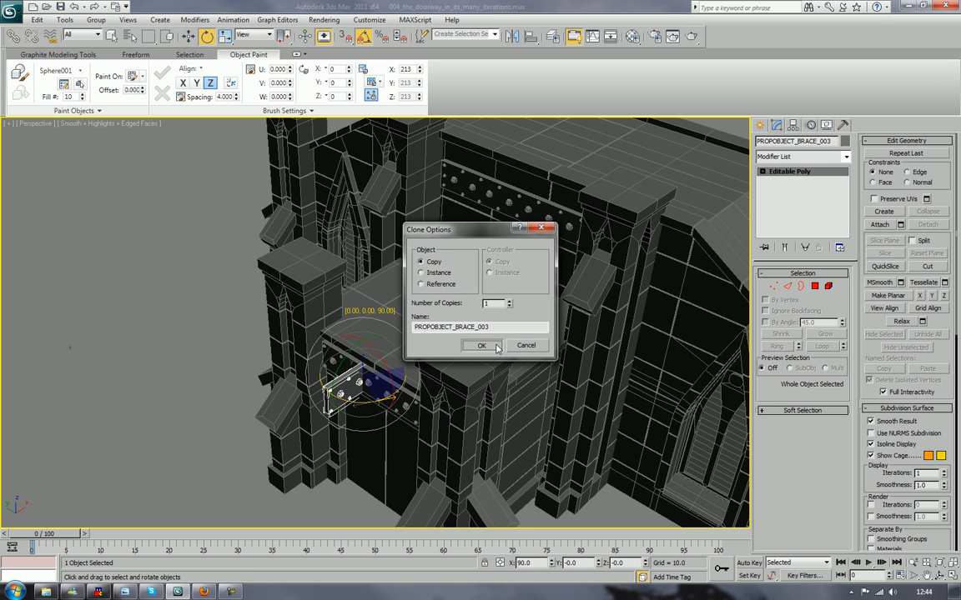
{"action": "left_click", "coordinate": [439, 326]}
Copy the rotated brace across to the porch's side wall as an independent copy named PROPOBJECT_BRACE_004
{"action": "key", "text": "w"}
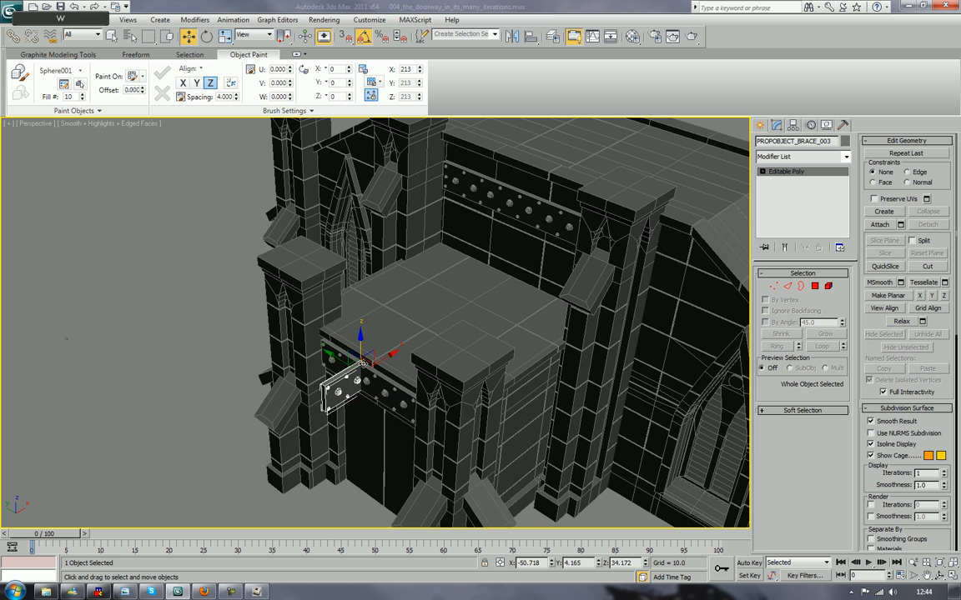
{"action": "middle_click_drag", "start_coordinate": [359, 355], "coordinate": [376, 385], "text": "alt"}
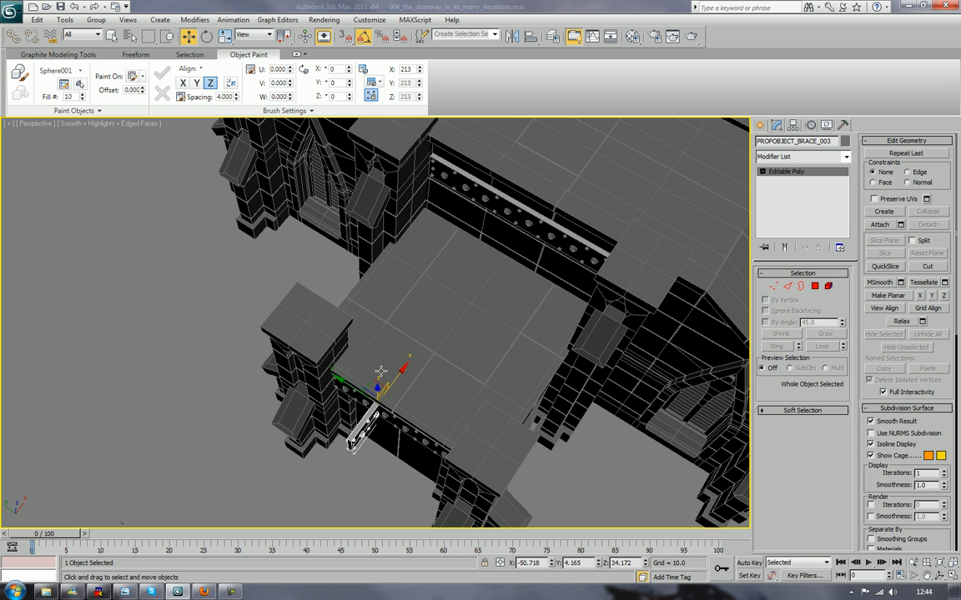
{"action": "mouse_move", "coordinate": [373, 386]}
{"action": "left_mouse_down", "text": "shift"}
{"action": "mouse_move", "coordinate": [459, 414]}
{"action": "mouse_move", "coordinate": [522, 411]}
{"action": "left_mouse_up", "text": "shift"}
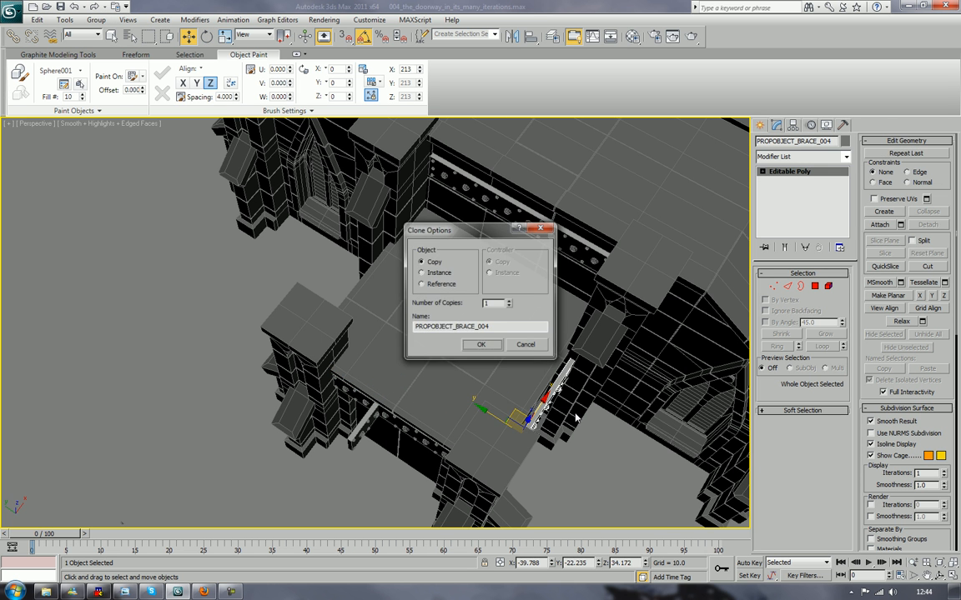
{"action": "left_click", "coordinate": [481, 344]}
Slide PROPOBJECT_BRACE_004 along X to about -45.57 so its end fits against the tall pillar on the porch's side wall
{"action": "mouse_move", "coordinate": [517, 358]}
{"action": "middle_mouse_down", "text": "alt"}
{"action": "mouse_move", "coordinate": [464, 307]}
{"action": "mouse_move", "coordinate": [427, 444]}
{"action": "mouse_move", "coordinate": [412, 400]}
{"action": "mouse_move", "coordinate": [383, 363]}
{"action": "middle_mouse_up", "text": "alt"}
{"action": "mouse_move", "coordinate": [415, 371]}
{"action": "left_mouse_down"}
{"action": "mouse_move", "coordinate": [378, 383]}
{"action": "mouse_move", "coordinate": [389, 387]}
{"action": "left_mouse_up"}
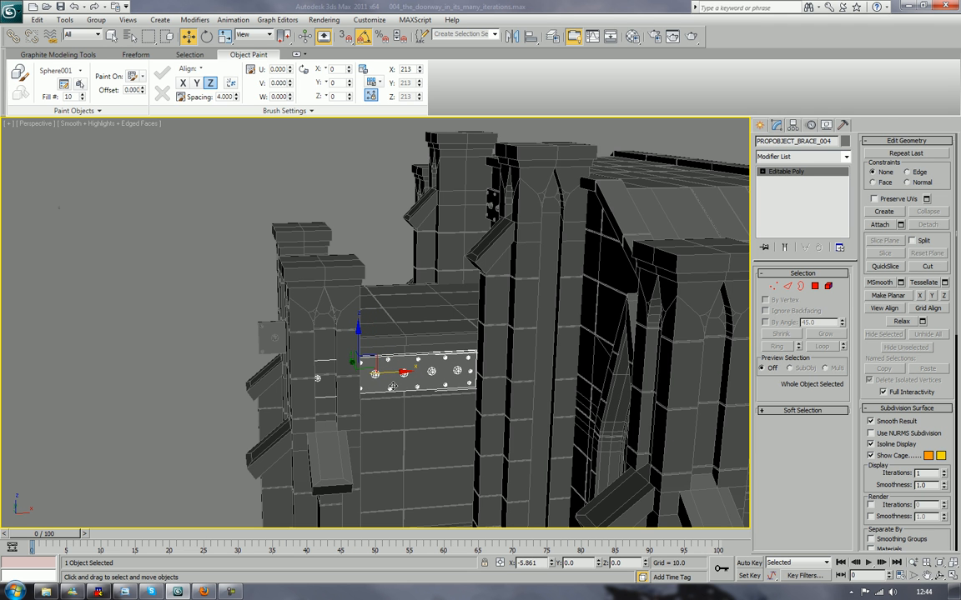
{"action": "scroll", "coordinate": [392, 388], "scroll_direction": "up", "scroll_amount": 4}
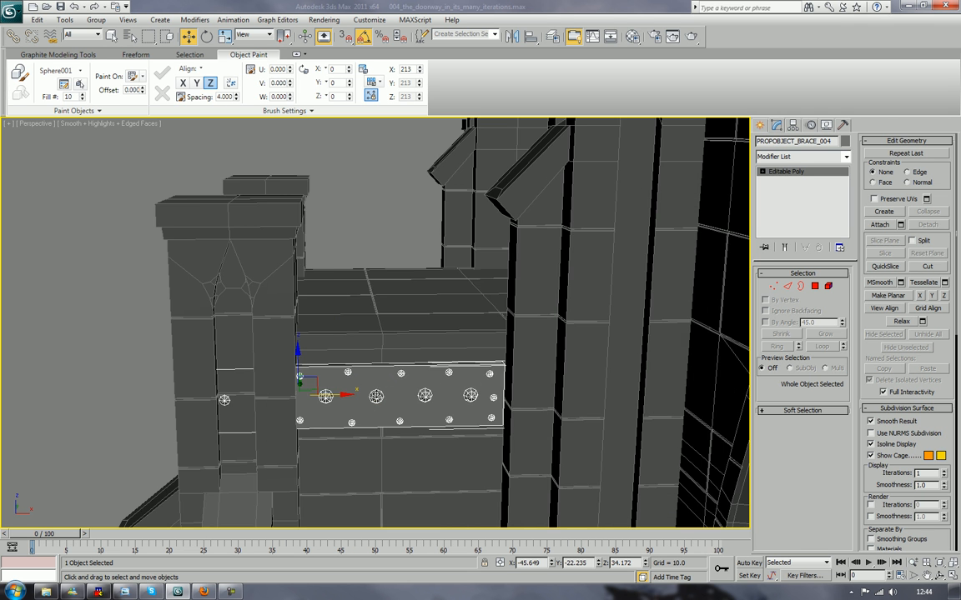
{"action": "scroll", "coordinate": [333, 403], "scroll_direction": "up", "scroll_amount": 3}
{"action": "middle_click_drag", "start_coordinate": [333, 402], "coordinate": [347, 347]}
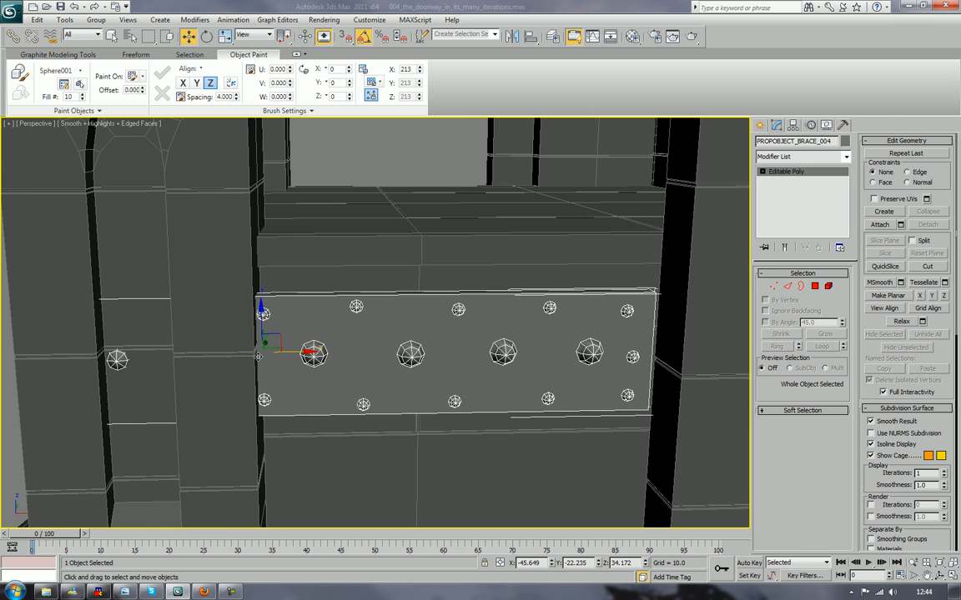
{"action": "left_click_drag", "start_coordinate": [291, 353], "coordinate": [293, 354]}
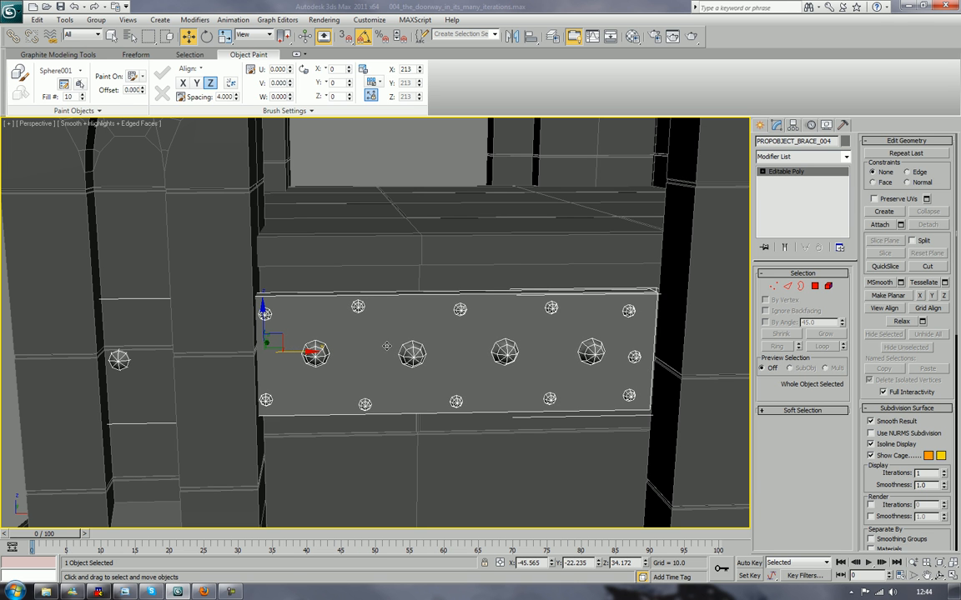
Delete the middle row of rivets, the small end one included, from PROPOBJECT_BRACE_004 on the porch's side wall
{"action": "left_click", "coordinate": [826, 287]}
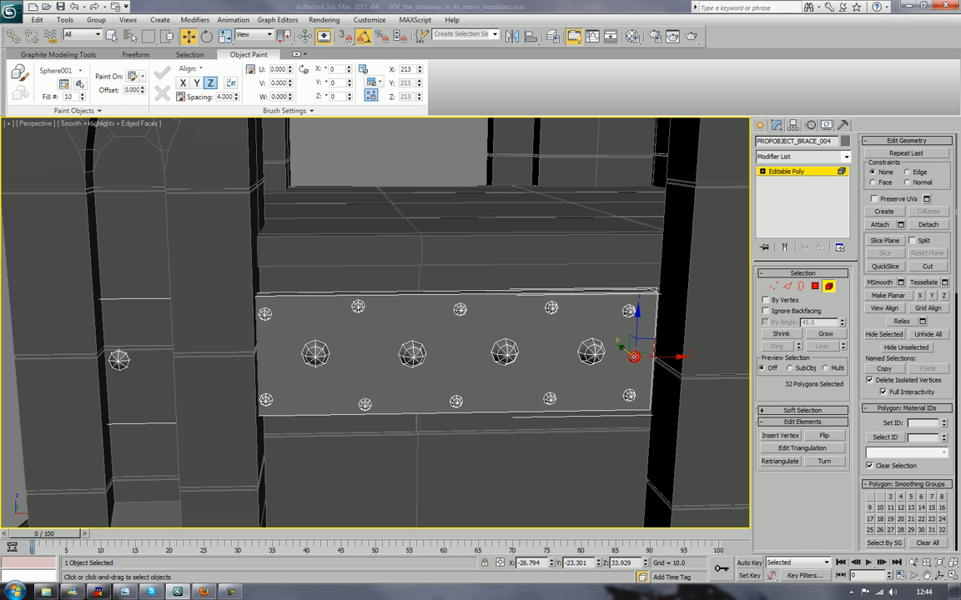
{"action": "key", "text": "Delete"}
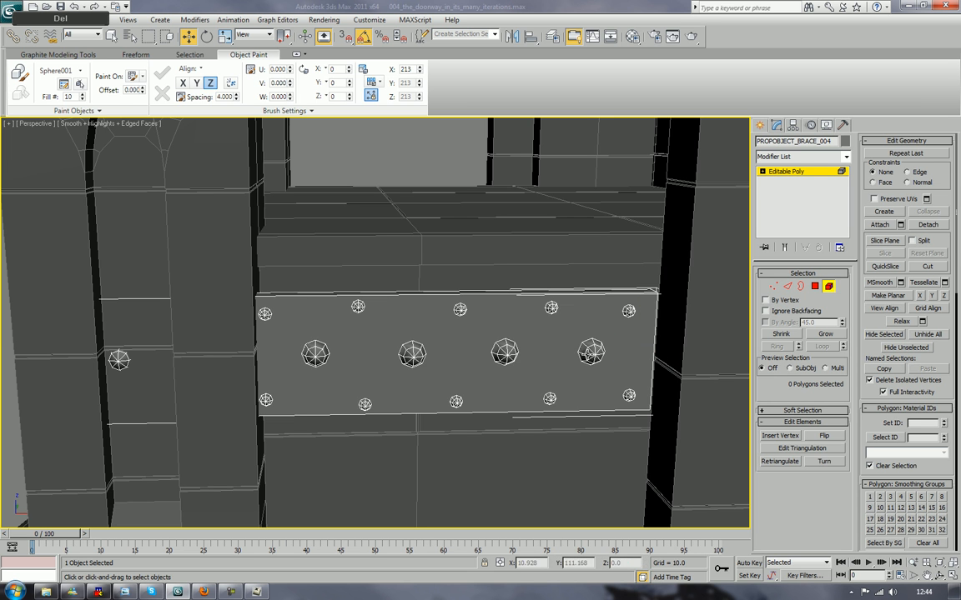
{"action": "left_click", "coordinate": [593, 356]}
{"action": "key", "text": "Delete"}
{"action": "left_click", "coordinate": [507, 355]}
{"action": "key", "text": "Delete"}
{"action": "left_click", "coordinate": [412, 356]}
{"action": "key", "text": "Delete"}
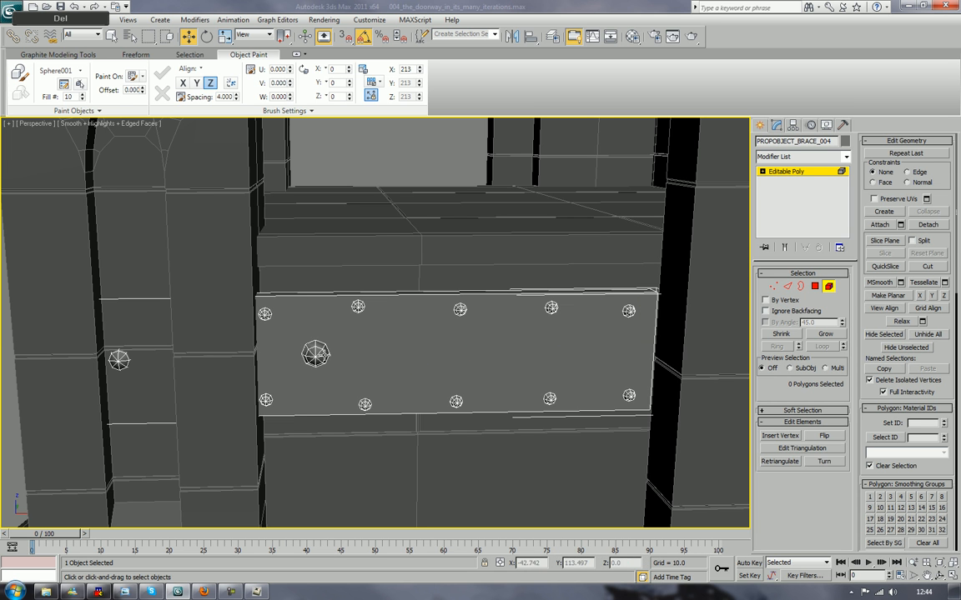
{"action": "left_click", "coordinate": [325, 355]}
{"action": "key", "text": "Delete"}
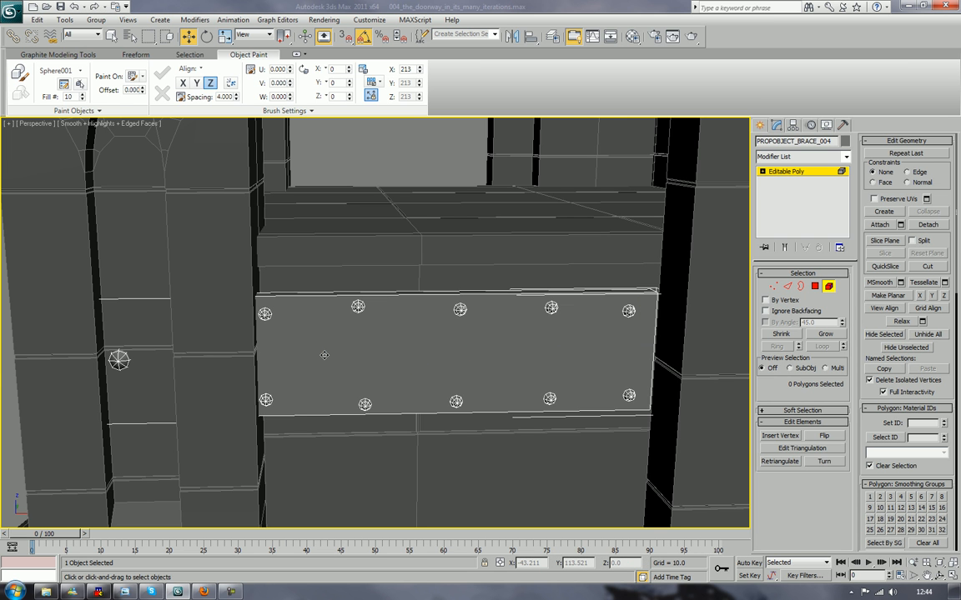
Connect the long edges of PROPOBJECT_BRACE_004 with a new edge loop and move it along X to about -45.80, at the pillar
{"action": "left_click", "coordinate": [787, 286]}
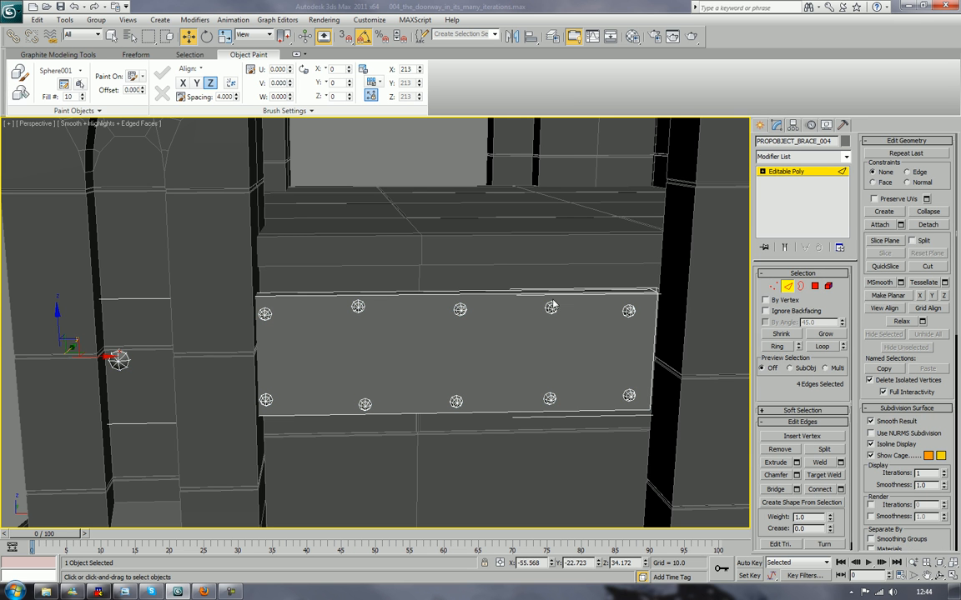
{"action": "left_click_drag", "start_coordinate": [501, 289], "coordinate": [498, 465]}
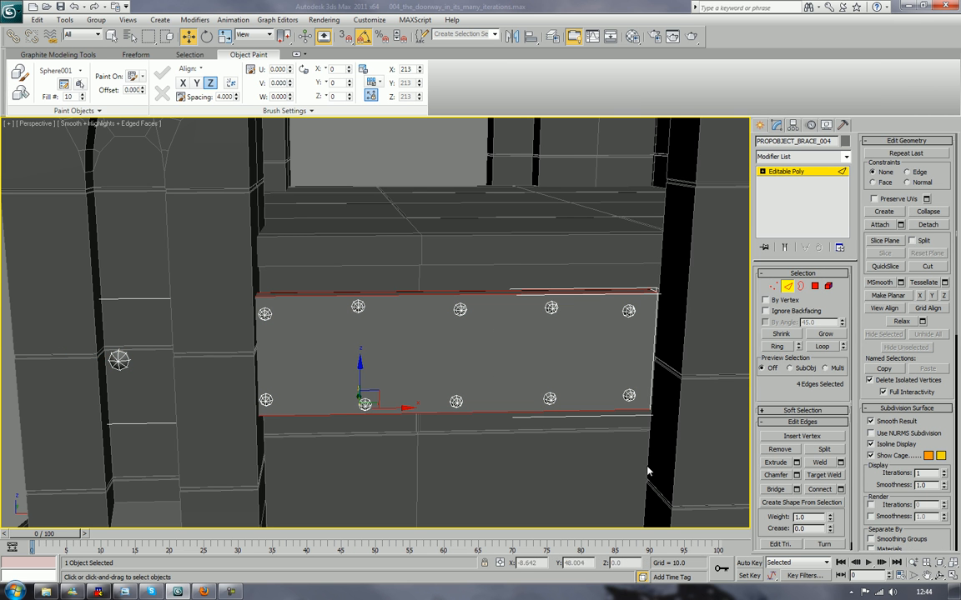
{"action": "left_click", "coordinate": [819, 489]}
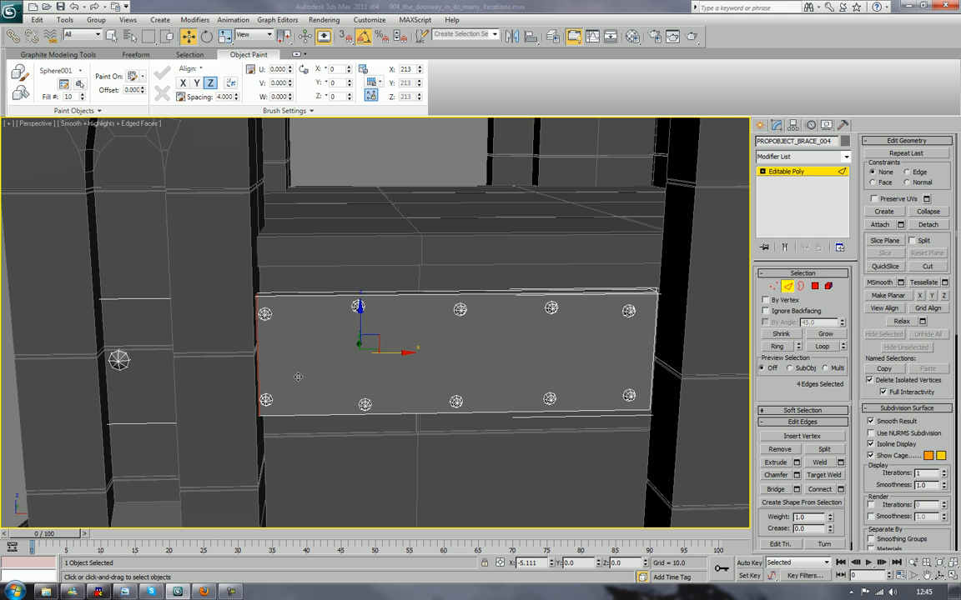
{"action": "left_click_drag", "start_coordinate": [298, 377], "coordinate": [298, 377]}
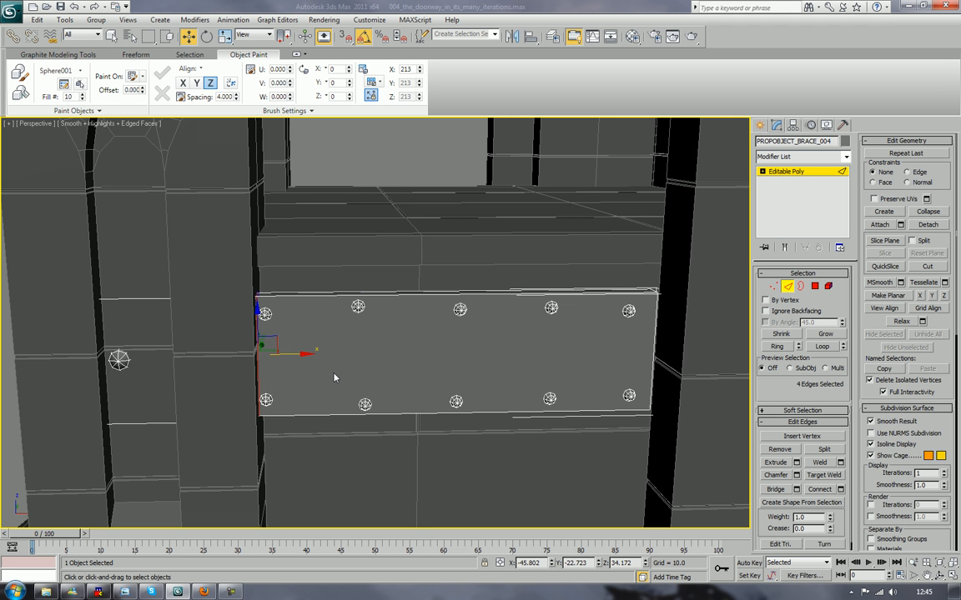
Delete the part of PROPOBJECT_BRACE_004 that extends past the pillar and cap the open end of the plate
{"action": "left_click", "coordinate": [816, 285]}
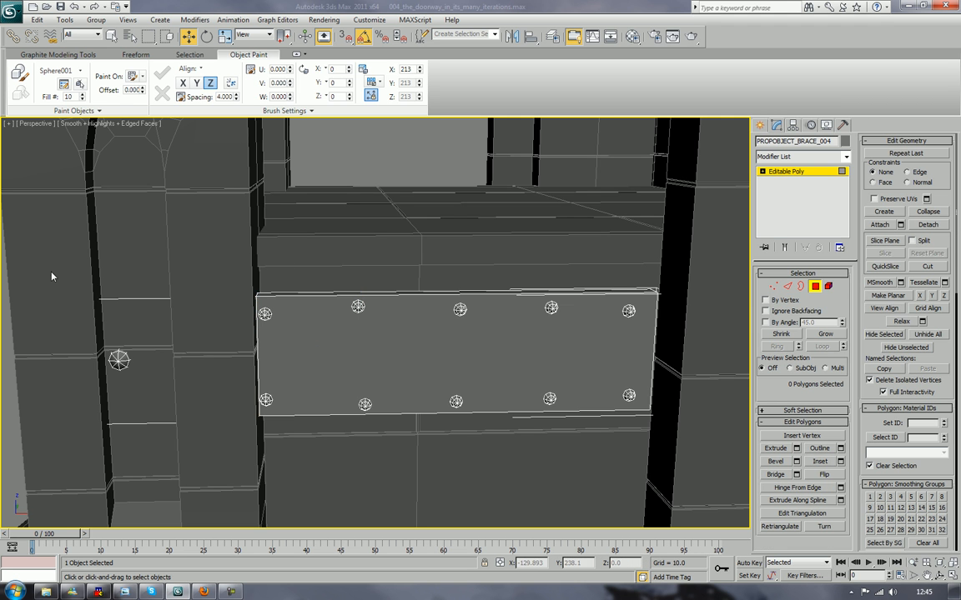
{"action": "left_click_drag", "start_coordinate": [9, 268], "coordinate": [255, 469]}
{"action": "key", "text": "Delete"}
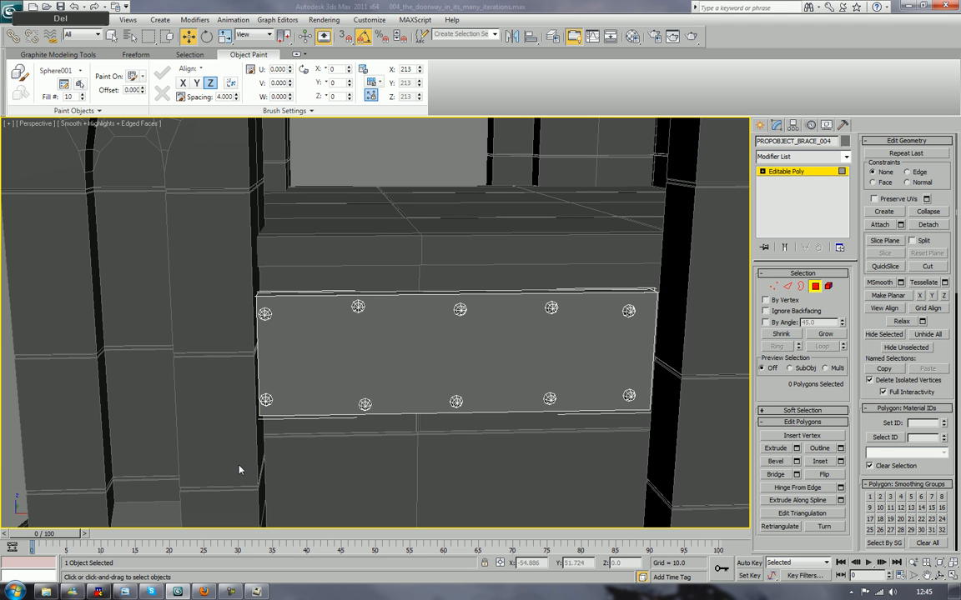
{"action": "left_click", "coordinate": [800, 286]}
{"action": "key", "text": "ctrl+a"}
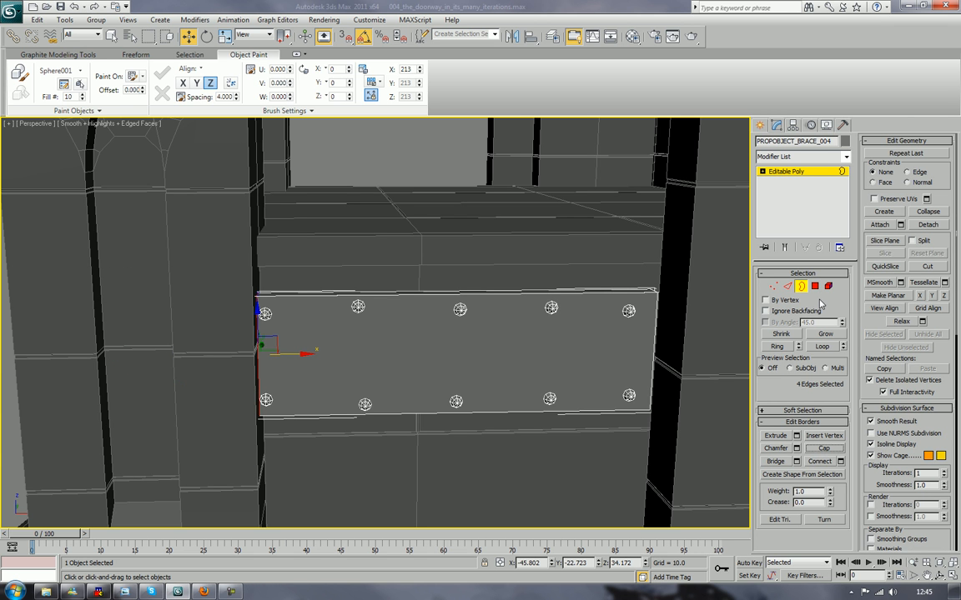
{"action": "left_click", "coordinate": [800, 286]}
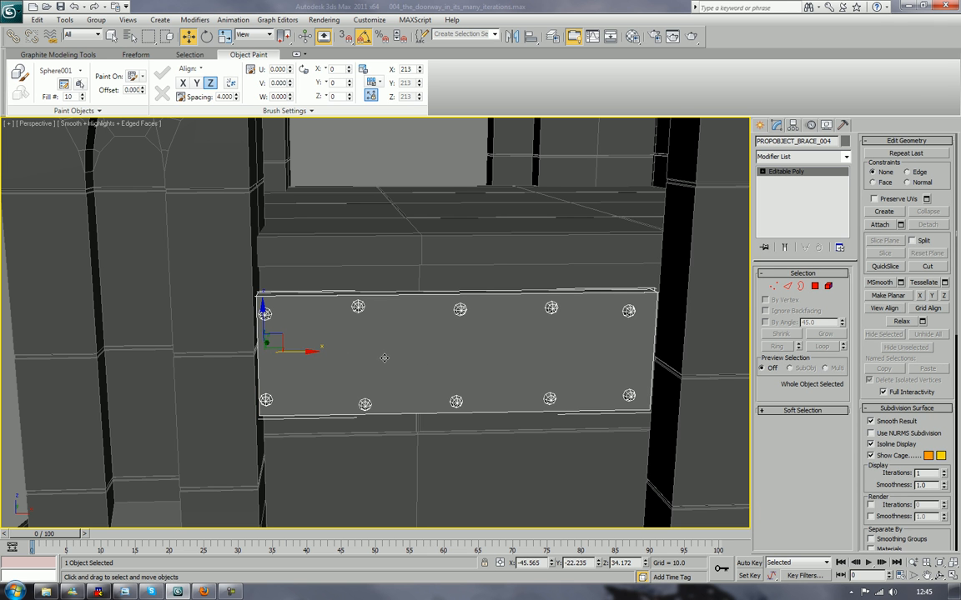
Delete the rotated brace that sticks out perpendicular to the porch front
{"action": "left_click_drag", "start_coordinate": [310, 354], "coordinate": [312, 358]}
{"action": "scroll", "coordinate": [362, 321], "scroll_direction": "down", "scroll_amount": 3}
{"action": "middle_click_drag", "start_coordinate": [361, 306], "coordinate": [421, 330], "text": "alt"}
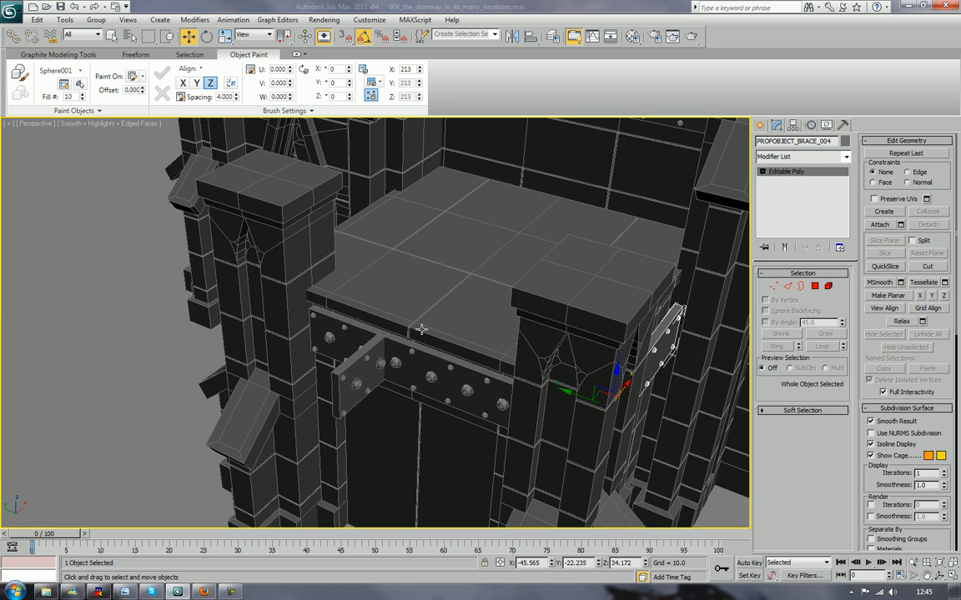
{"action": "left_click", "coordinate": [360, 365]}
{"action": "key", "text": "Delete"}
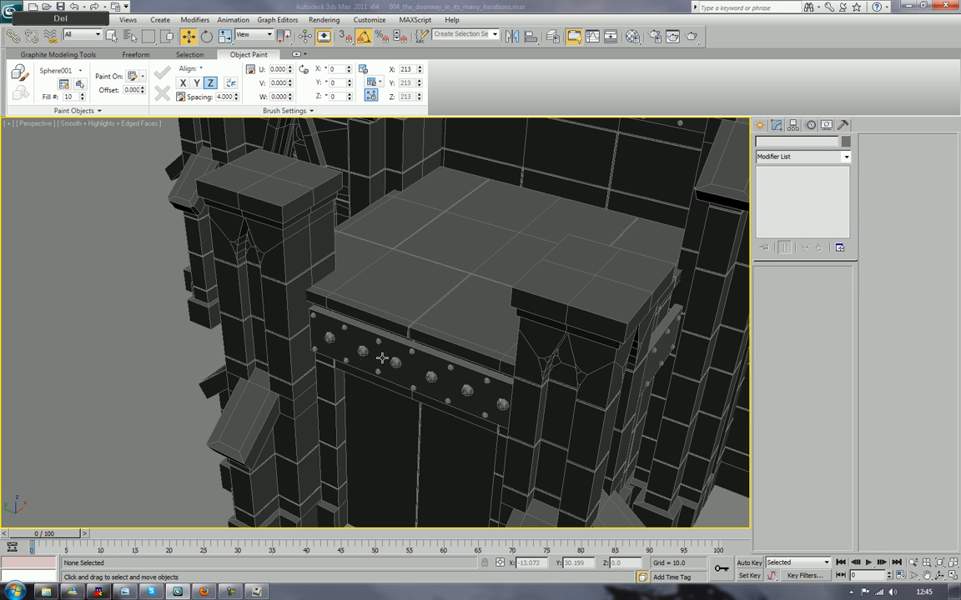
Delete the middle row of rivets, the small end one included, from PROPOBJECT_BRACE_002 on the porch front
{"action": "left_click", "coordinate": [411, 348]}
{"action": "key", "text": "4"}
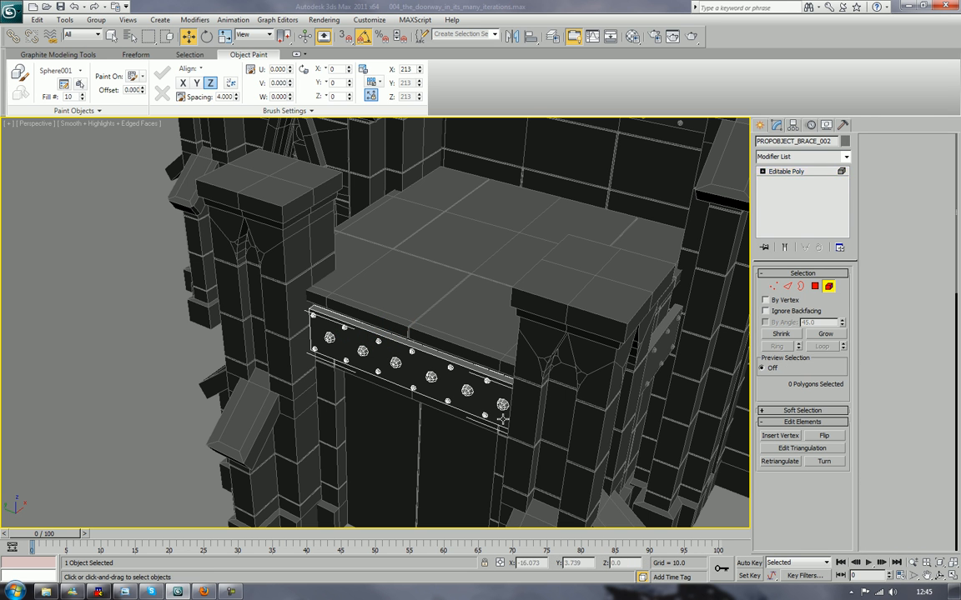
{"action": "left_click", "coordinate": [502, 405]}
{"action": "left_click", "coordinate": [466, 391], "text": "ctrl"}
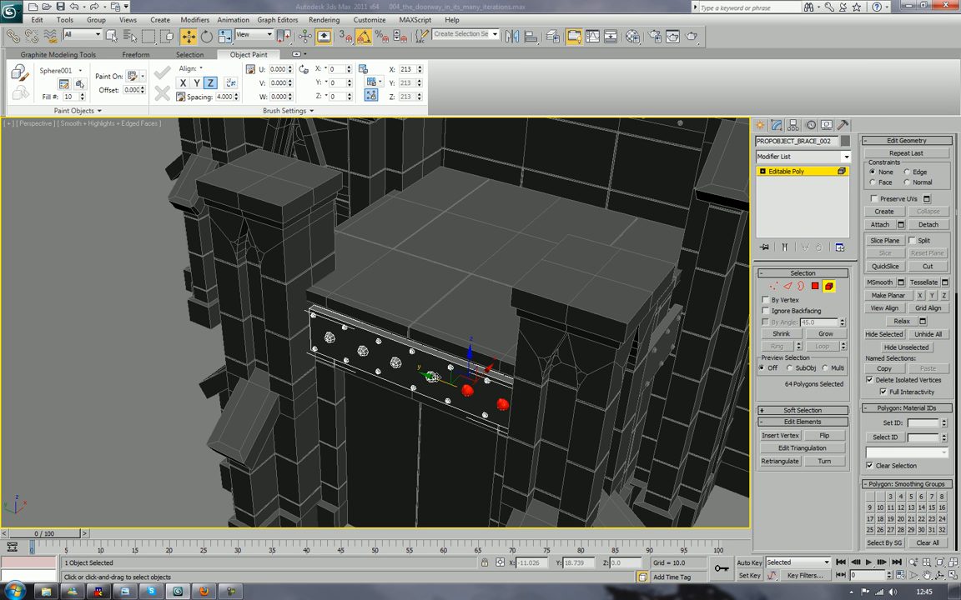
{"action": "left_click", "coordinate": [431, 376], "text": "ctrl"}
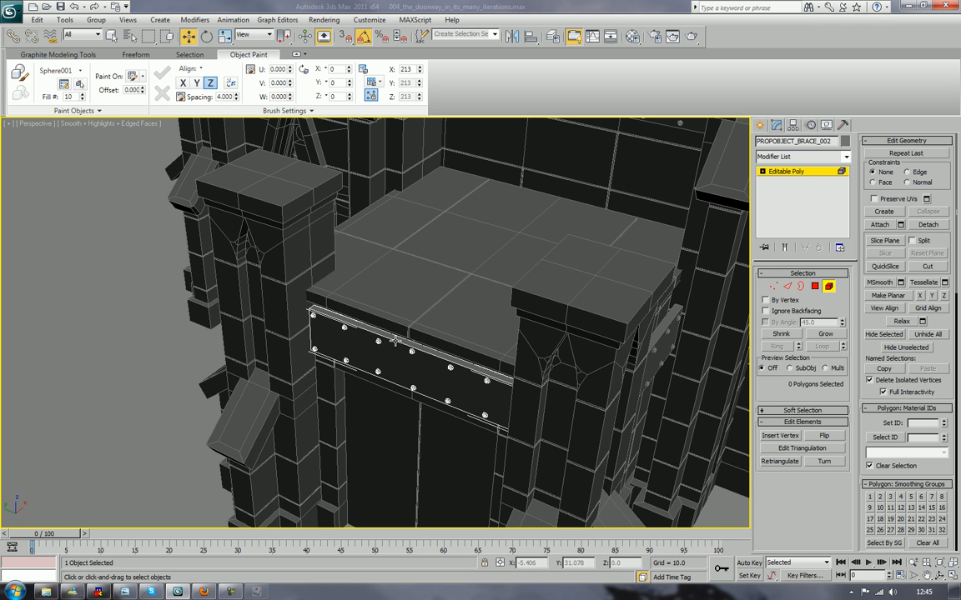
{"action": "scroll", "coordinate": [445, 336], "scroll_direction": "up", "scroll_amount": 2}
{"action": "middle_click_drag", "start_coordinate": [446, 336], "coordinate": [616, 336], "text": "alt"}
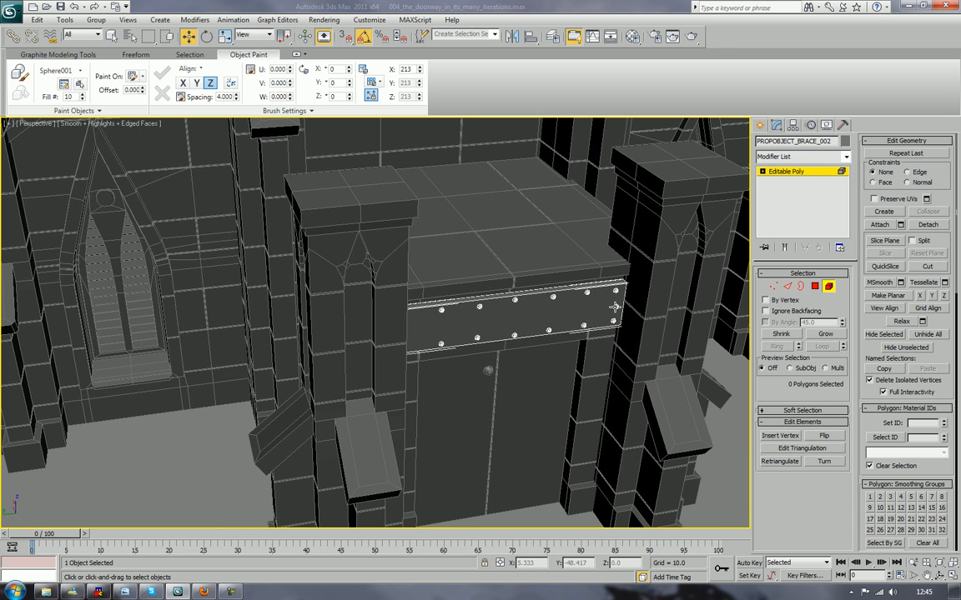
{"action": "left_click", "coordinate": [615, 307]}
{"action": "key", "text": "Delete"}
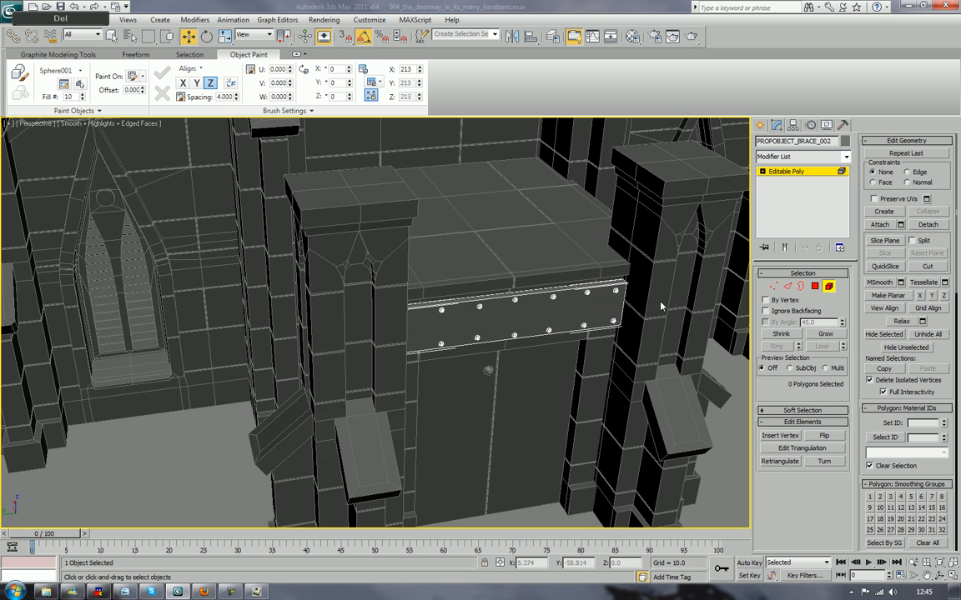
Make PROPOBJECT_BRACE_002 narrower by raising its lower vertices and lower rivet row about 1.2 in Z
{"action": "middle_click_drag", "start_coordinate": [643, 253], "coordinate": [697, 272], "text": "alt"}
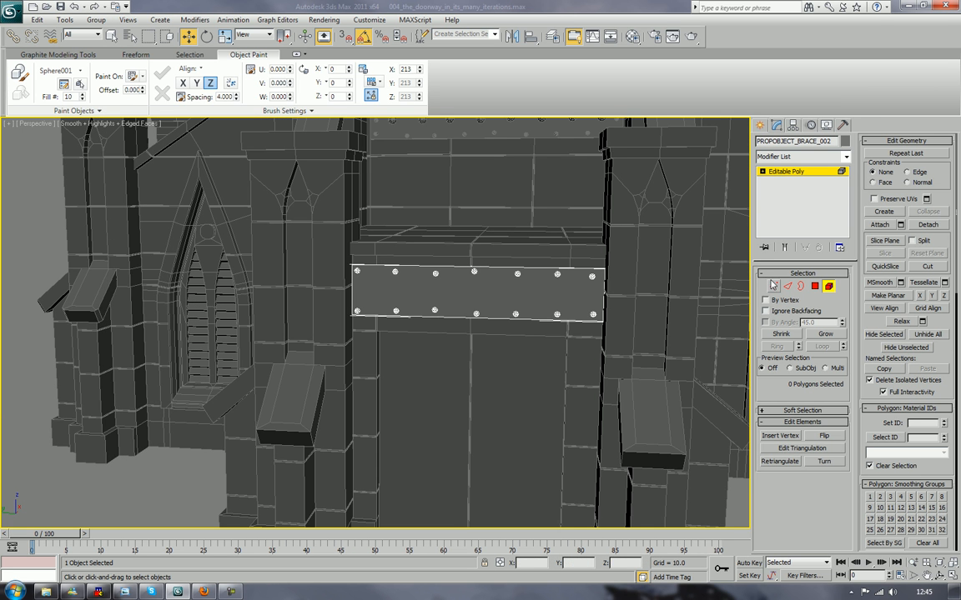
{"action": "key", "text": "1"}
{"action": "left_click_drag", "start_coordinate": [617, 338], "coordinate": [324, 307]}
{"action": "left_click_drag", "start_coordinate": [476, 289], "coordinate": [477, 278]}
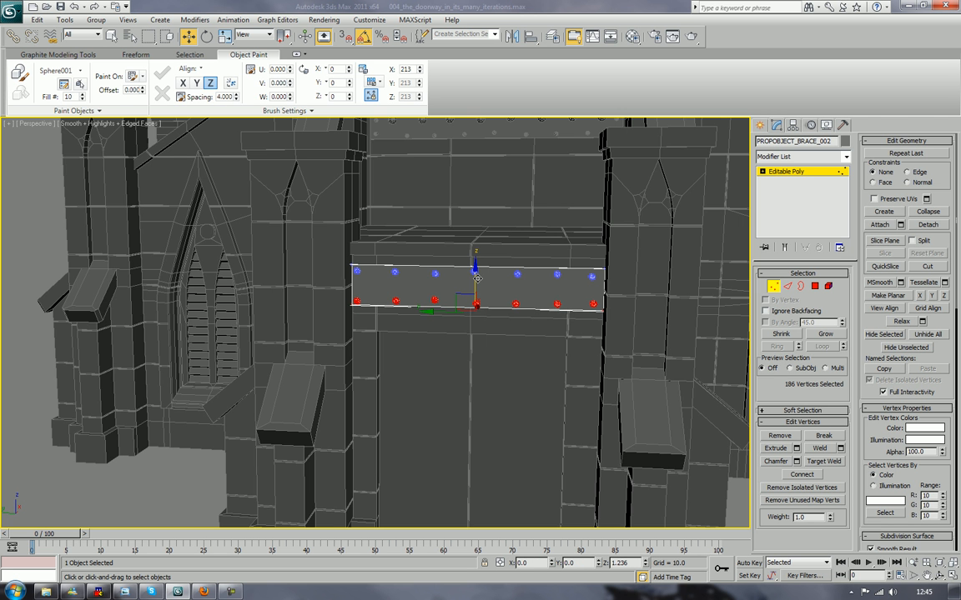
Make PROPOBJECT_BRACE_004 on the porch's side wall narrower by raising its lower vertices and lower rivet row in Z
{"action": "scroll", "coordinate": [545, 262], "scroll_direction": "down", "scroll_amount": 3}
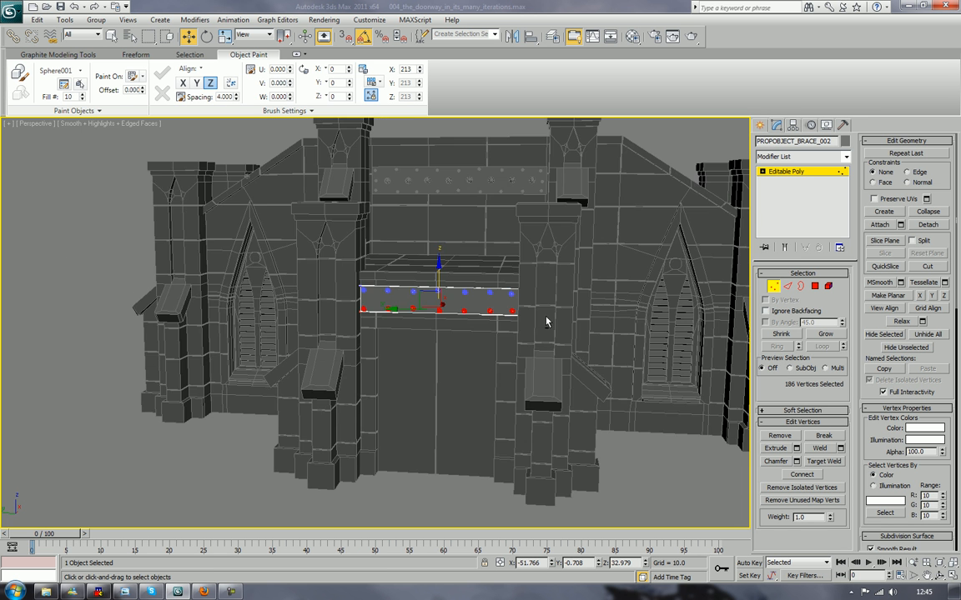
{"action": "middle_click_drag", "start_coordinate": [545, 262], "coordinate": [519, 321], "text": "alt"}
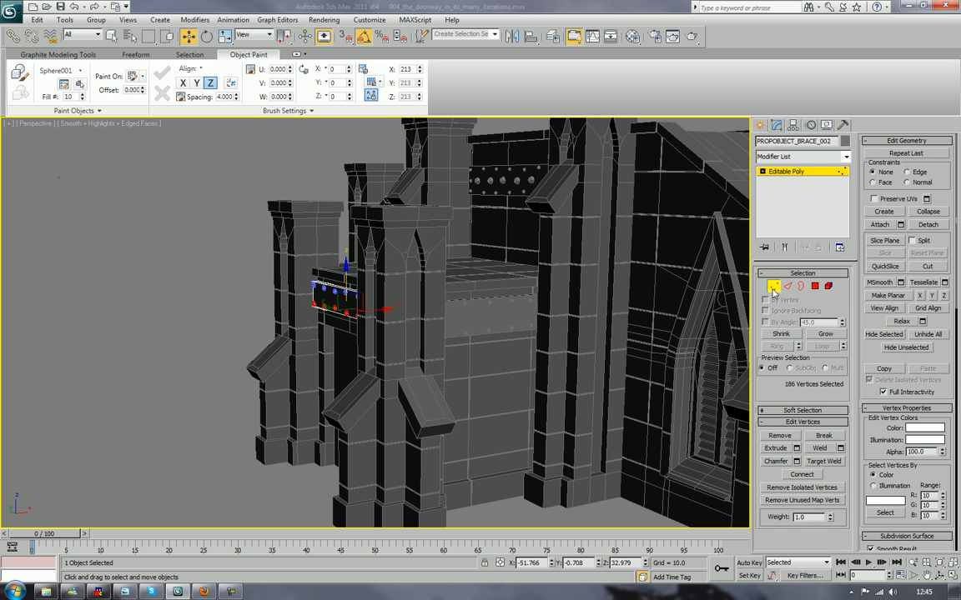
{"action": "left_click", "coordinate": [472, 316]}
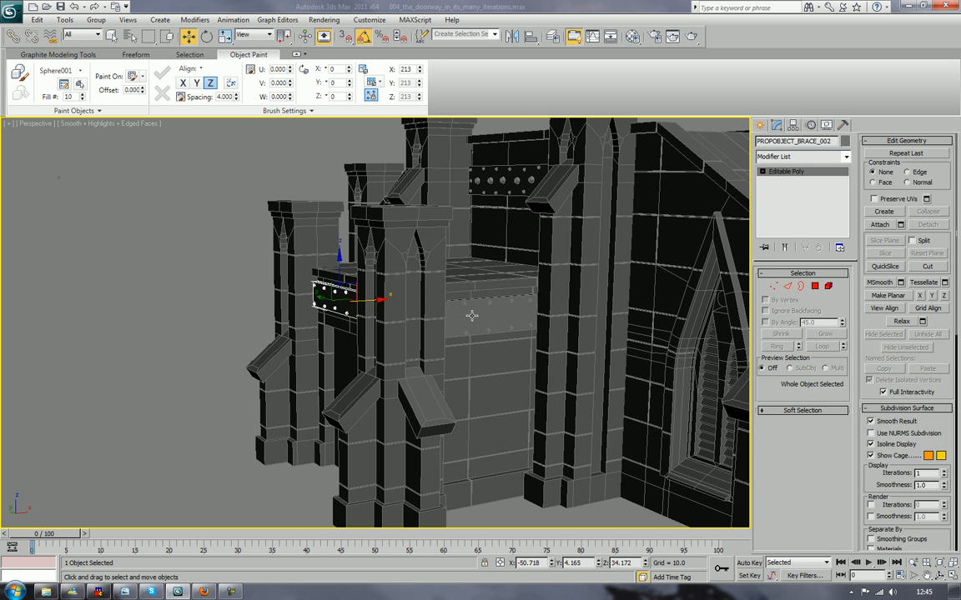
{"action": "left_click", "coordinate": [772, 287]}
{"action": "left_click_drag", "start_coordinate": [565, 366], "coordinate": [397, 343]}
{"action": "middle_click_drag", "start_coordinate": [397, 343], "coordinate": [457, 352], "text": "alt"}
{"action": "left_click_drag", "start_coordinate": [457, 351], "coordinate": [313, 319]}
{"action": "left_click_drag", "start_coordinate": [394, 306], "coordinate": [396, 293]}
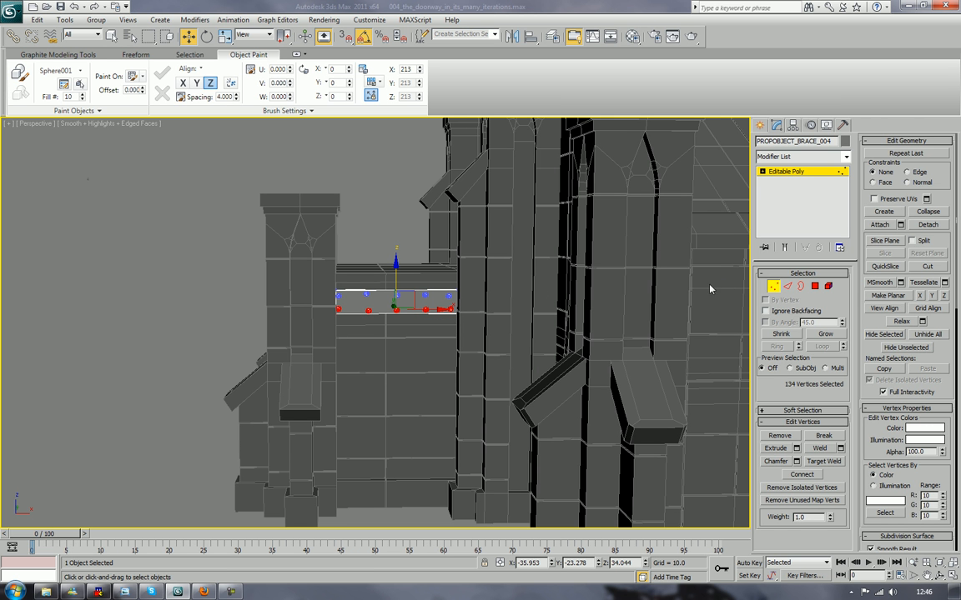
{"action": "left_click", "coordinate": [775, 287]}
Delete the whole middle row of large and small end rivets from PROPOBJECT_BRACE_01 on the upper wall
{"action": "middle_click_drag", "start_coordinate": [362, 275], "coordinate": [351, 341], "text": "alt"}
{"action": "left_click", "coordinate": [370, 304]}
{"action": "scroll", "coordinate": [418, 341], "scroll_direction": "up", "scroll_amount": 5}
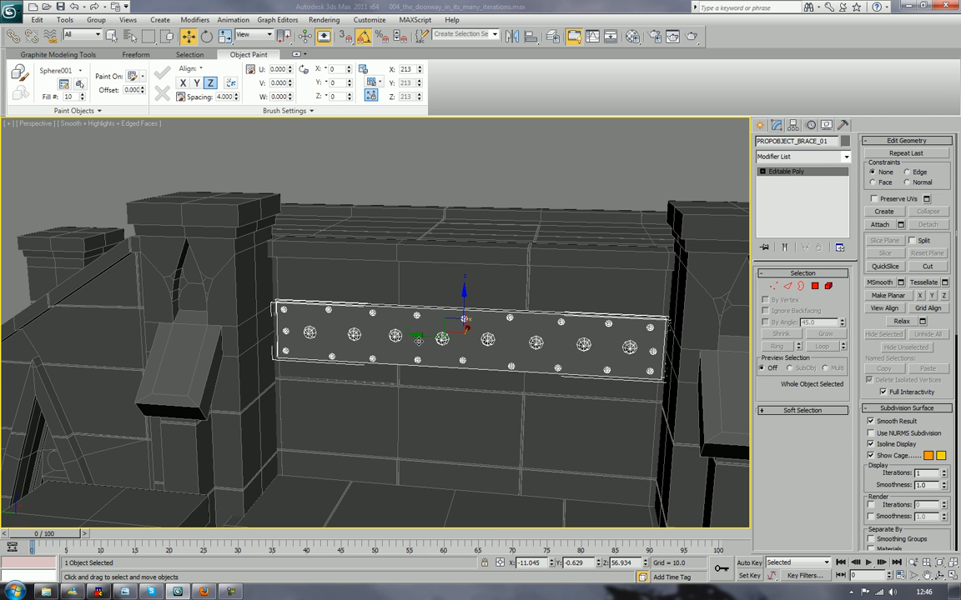
{"action": "scroll", "coordinate": [419, 340], "scroll_direction": "up", "scroll_amount": 5}
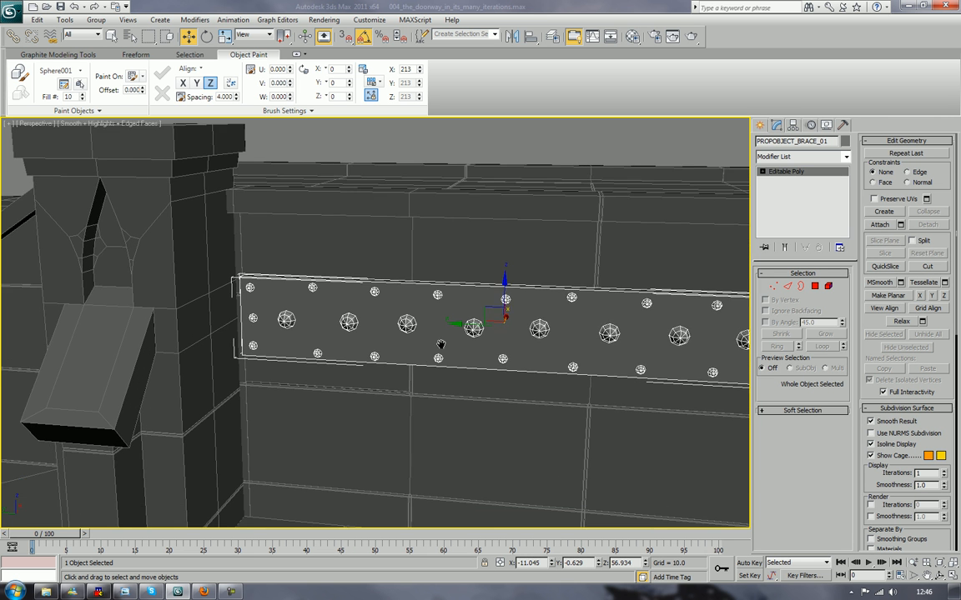
{"action": "left_click", "coordinate": [815, 287]}
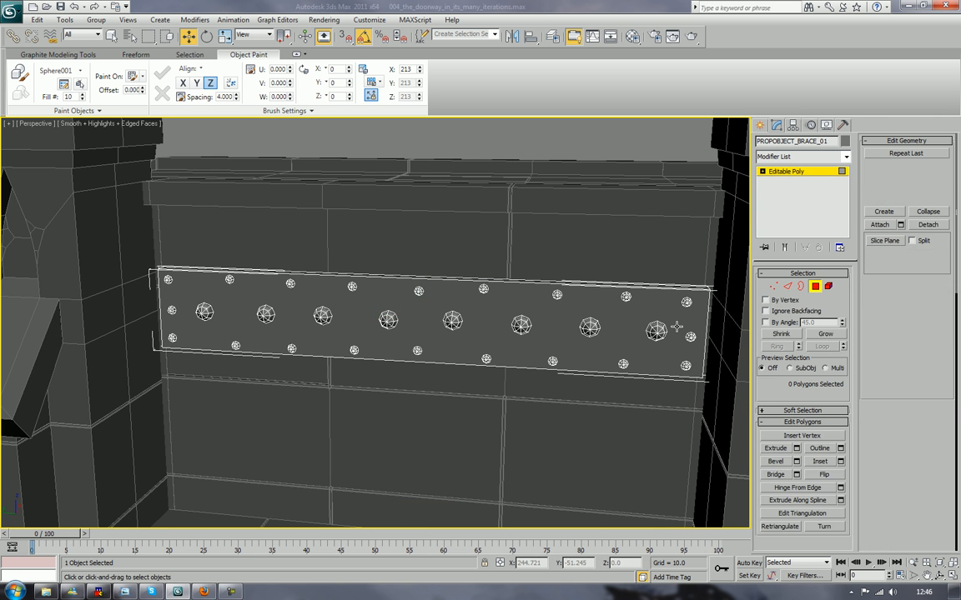
{"action": "left_click", "coordinate": [657, 332]}
{"action": "left_click", "coordinate": [826, 286]}
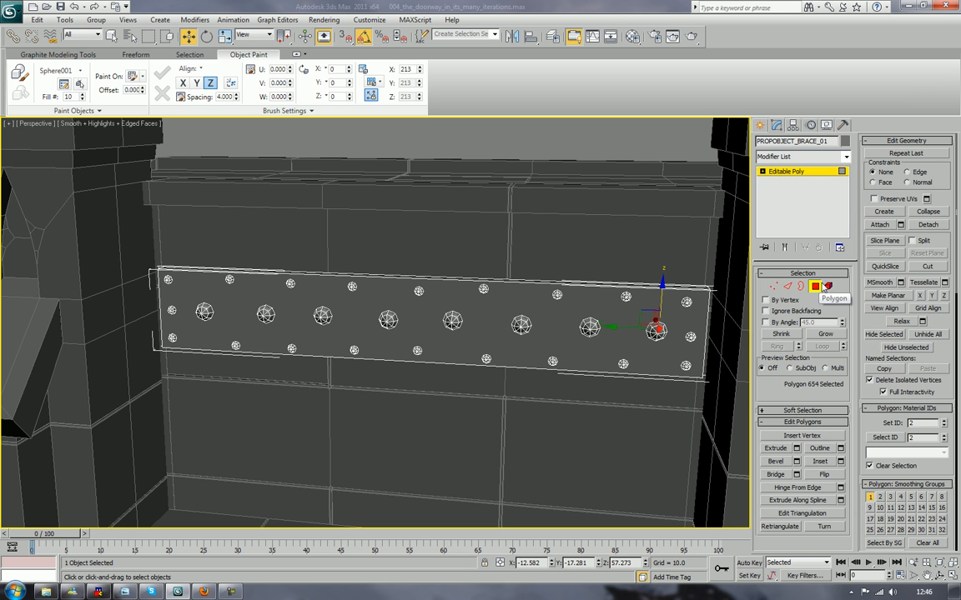
{"action": "left_click", "coordinate": [690, 337]}
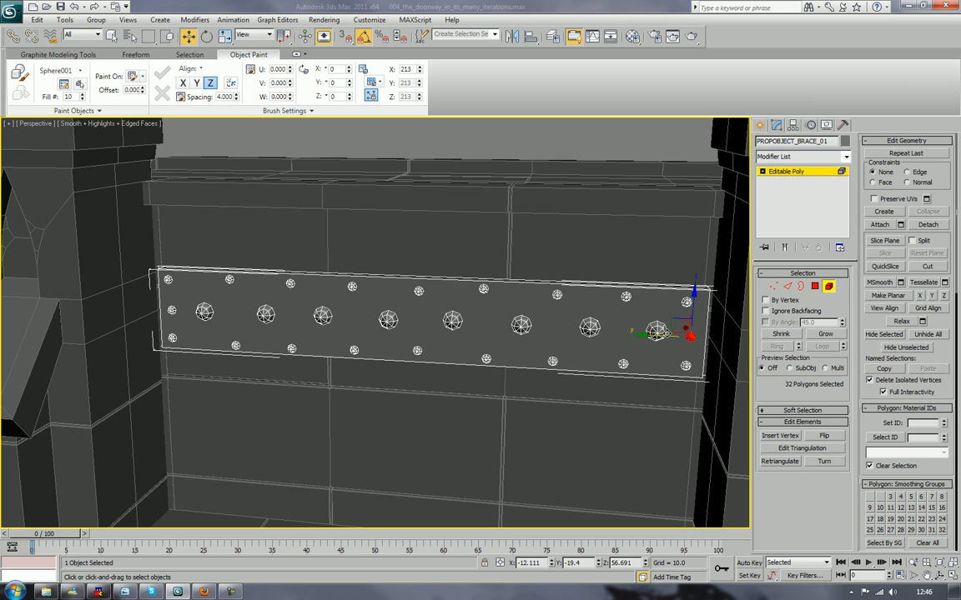
{"action": "left_click", "coordinate": [656, 331], "text": "ctrl"}
{"action": "left_click", "coordinate": [590, 327], "text": "ctrl"}
{"action": "left_click", "coordinate": [520, 325], "text": "ctrl"}
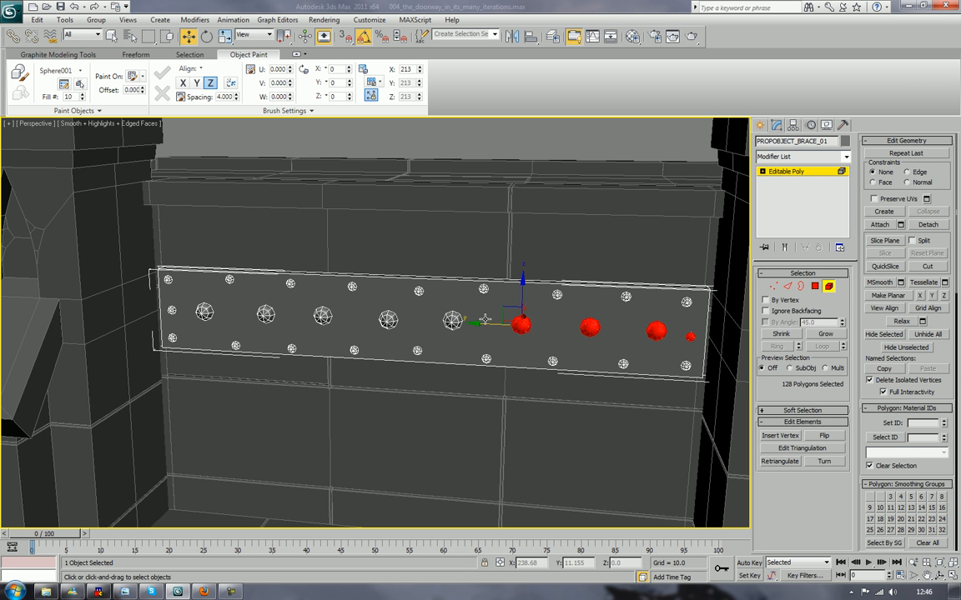
{"action": "left_click", "coordinate": [453, 321], "text": "ctrl"}
{"action": "left_click", "coordinate": [388, 319], "text": "ctrl"}
{"action": "left_click", "coordinate": [323, 315], "text": "ctrl"}
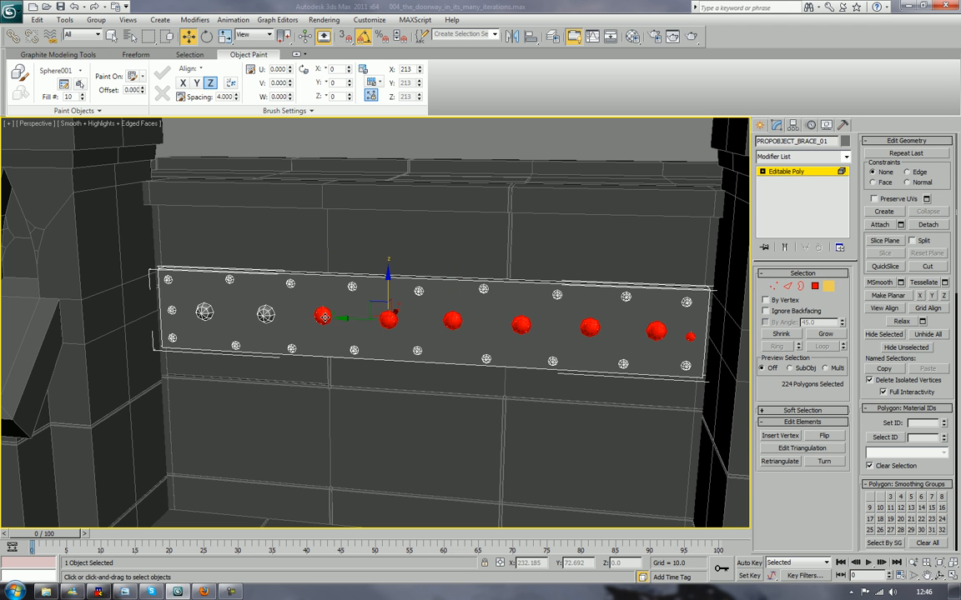
{"action": "left_click", "coordinate": [192, 285], "text": "ctrl"}
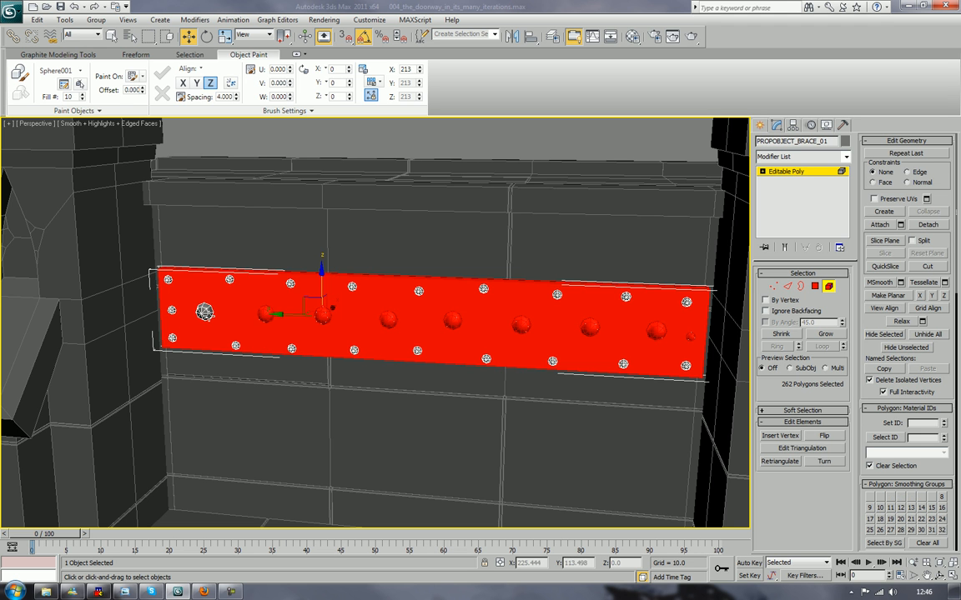
{"action": "left_click", "coordinate": [197, 329], "text": "alt"}
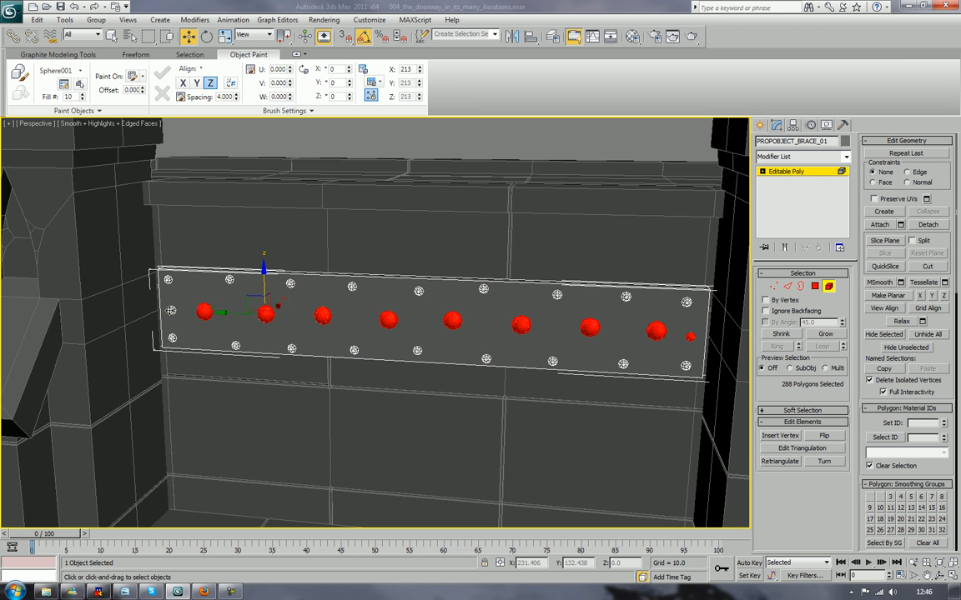
{"action": "key", "text": "Delete"}
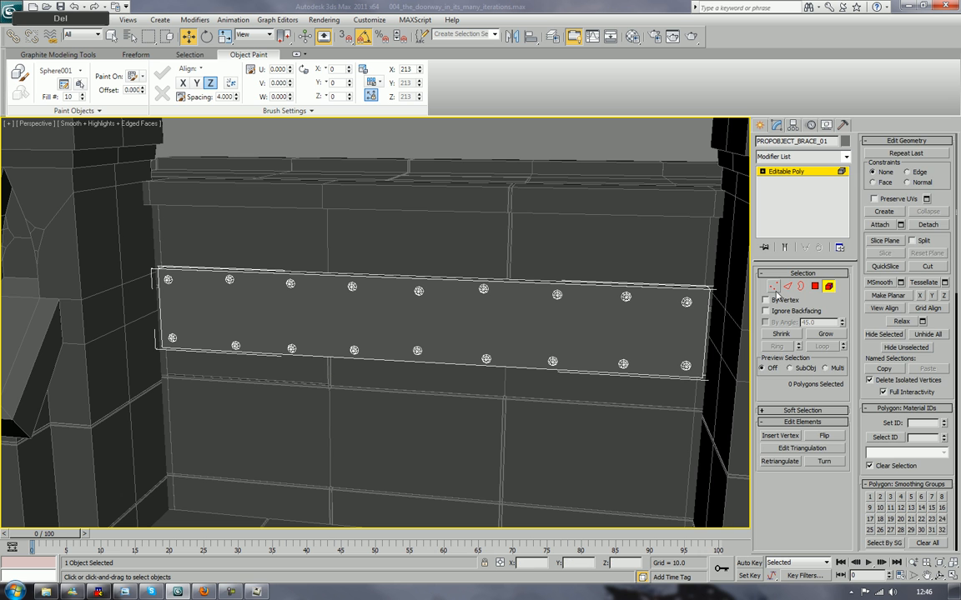
Make PROPOBJECT_BRACE_01 narrower by raising its lower vertices and lower rivet row about 2.3 in Z
{"action": "left_click", "coordinate": [773, 287]}
{"action": "middle_click_drag", "start_coordinate": [514, 386], "coordinate": [522, 430], "text": "alt"}
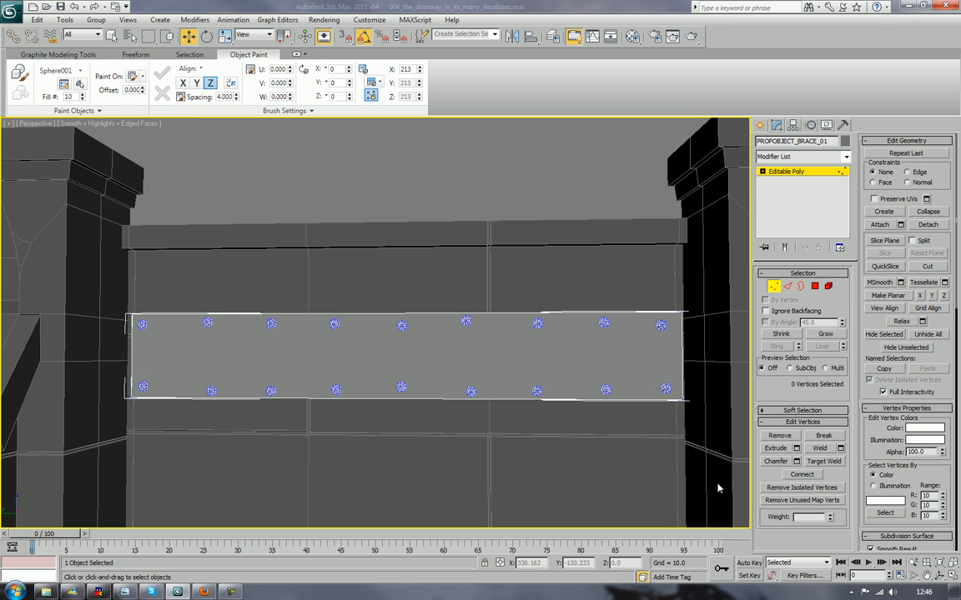
{"action": "left_click_drag", "start_coordinate": [680, 437], "coordinate": [86, 376]}
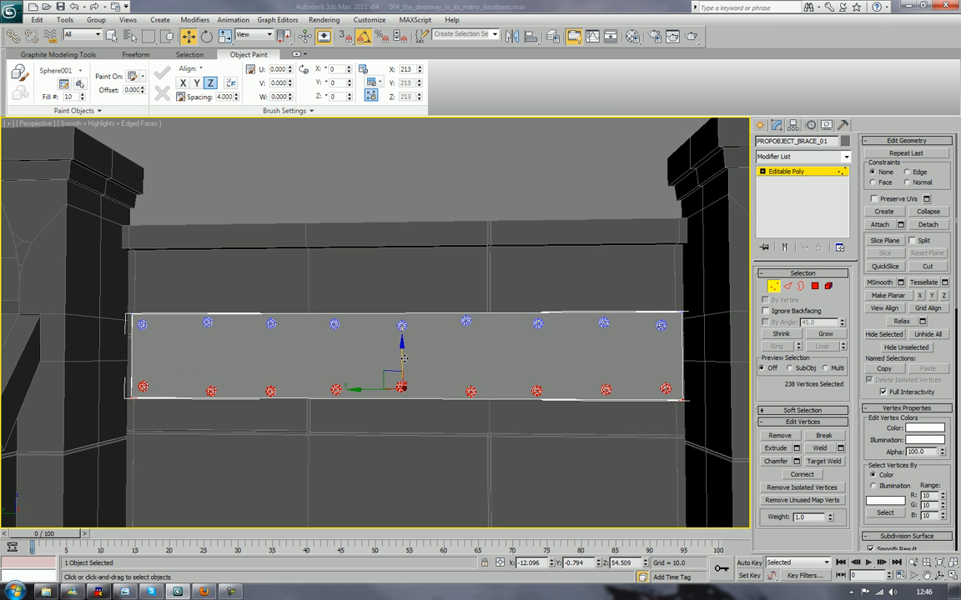
{"action": "left_click_drag", "start_coordinate": [401, 357], "coordinate": [401, 325]}
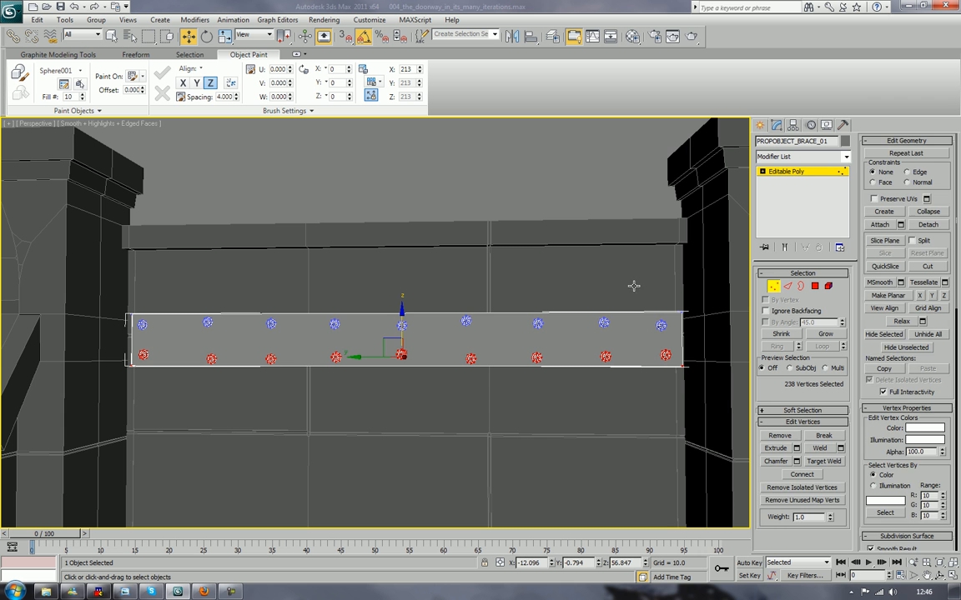
{"action": "left_click", "coordinate": [777, 287]}
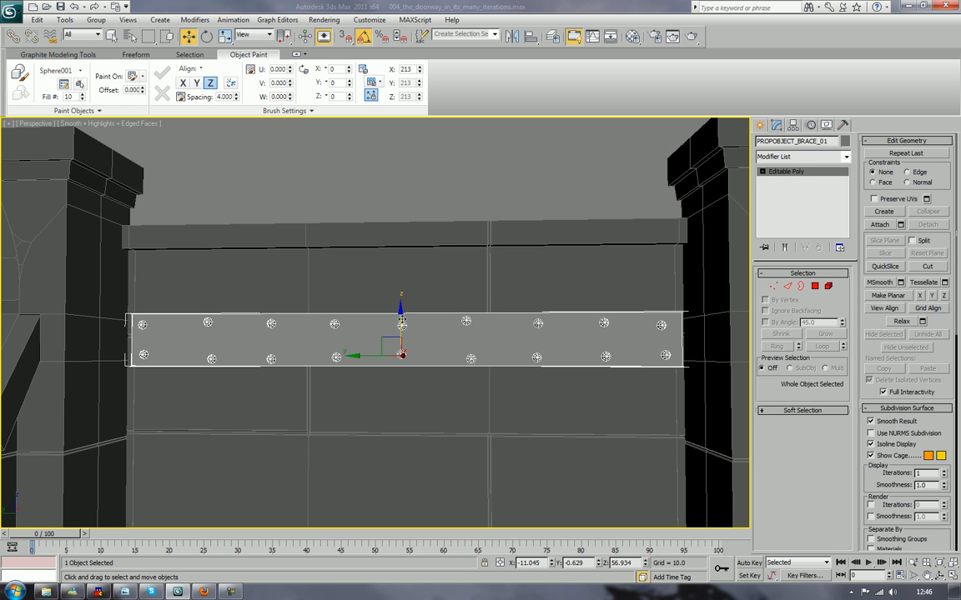
Raise PROPOBJECT_BRACE_01 to just below the roof edge and clone one copy straight down to just above the porch roof
{"action": "mouse_move", "coordinate": [401, 322]}
{"action": "left_mouse_down"}
{"action": "mouse_move", "coordinate": [401, 272]}
{"action": "mouse_move", "coordinate": [406, 505]}
{"action": "mouse_move", "coordinate": [406, 492]}
{"action": "left_mouse_up"}
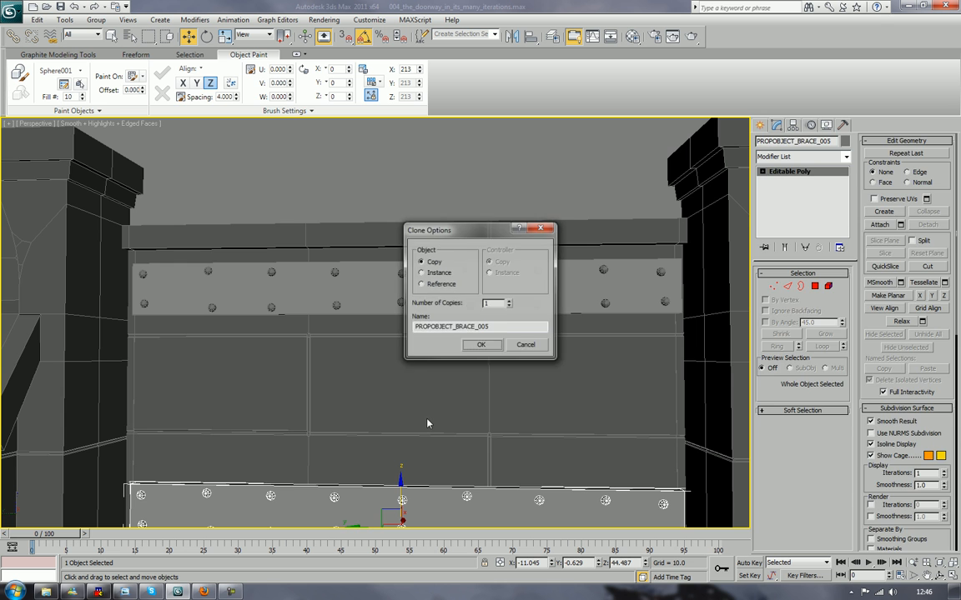
{"action": "left_click", "coordinate": [479, 344]}
{"action": "middle_click_drag", "start_coordinate": [465, 364], "coordinate": [497, 345]}
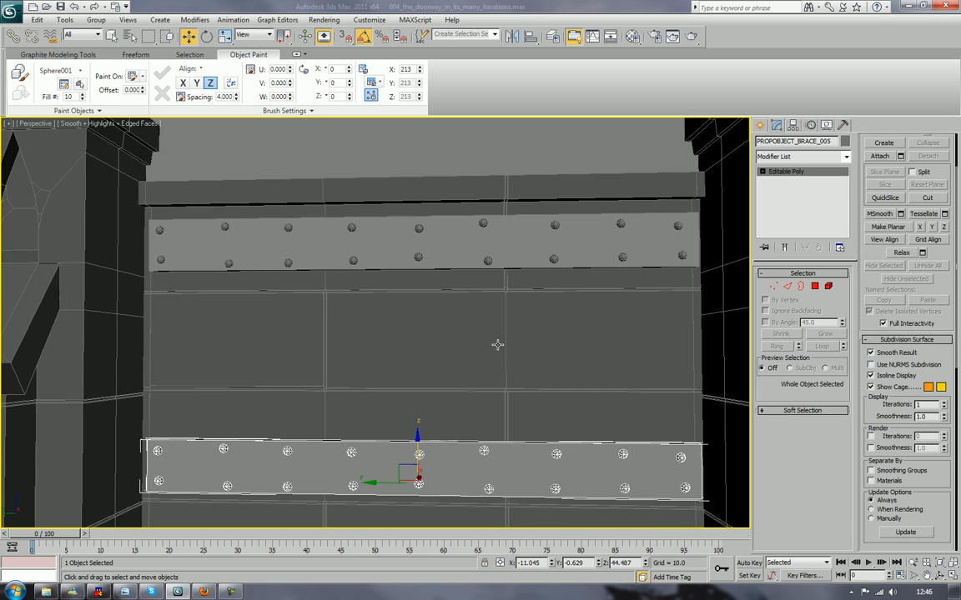
{"action": "scroll", "coordinate": [497, 344], "scroll_direction": "down", "scroll_amount": 10}
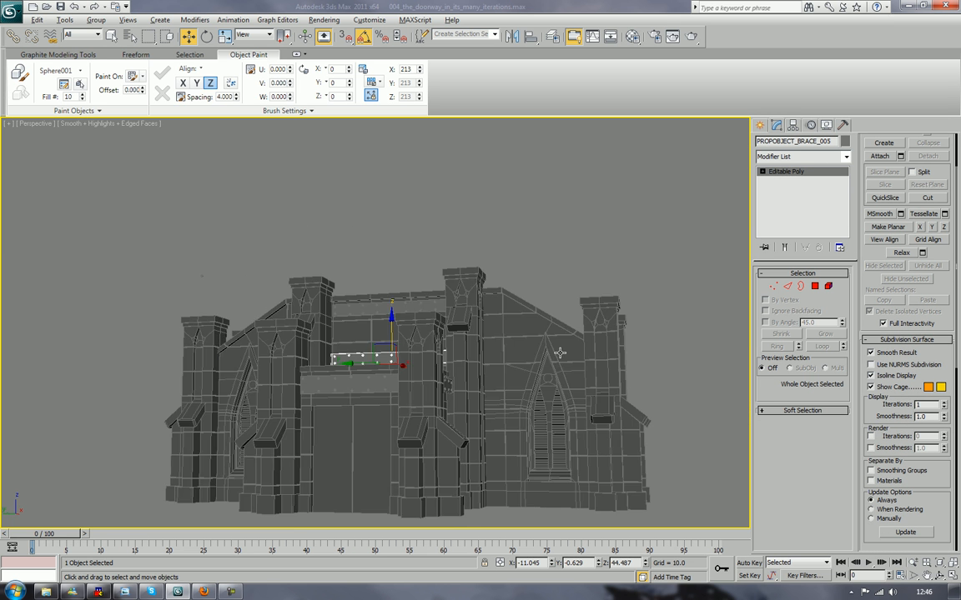
{"action": "middle_click_drag", "start_coordinate": [559, 353], "coordinate": [462, 425], "text": "alt"}
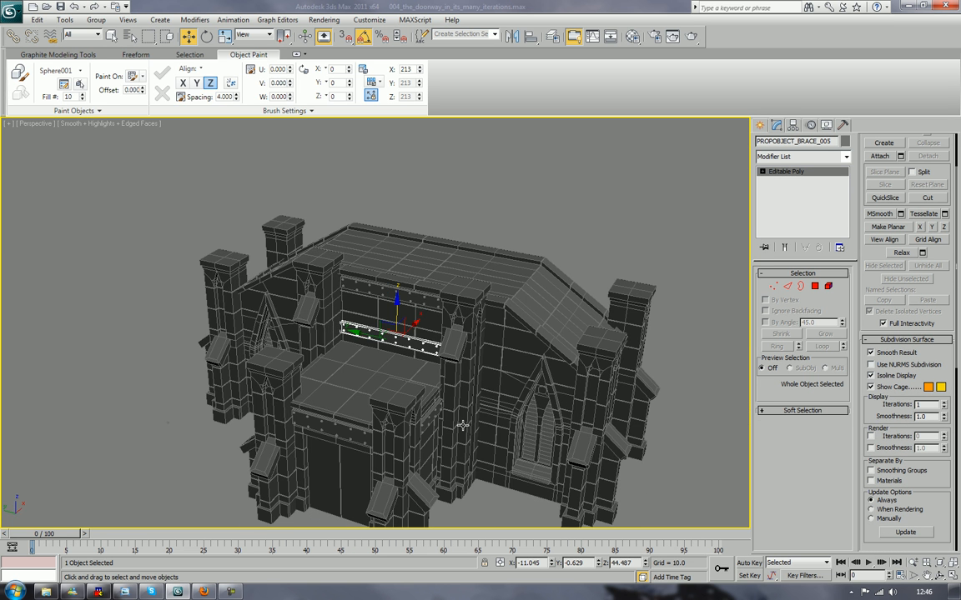
Clone PROPOBJECT_BRACE_004 from the porch's side wall as one copy rotated 180° about Z
{"action": "left_click", "coordinate": [430, 421]}
{"action": "key", "text": "r"}
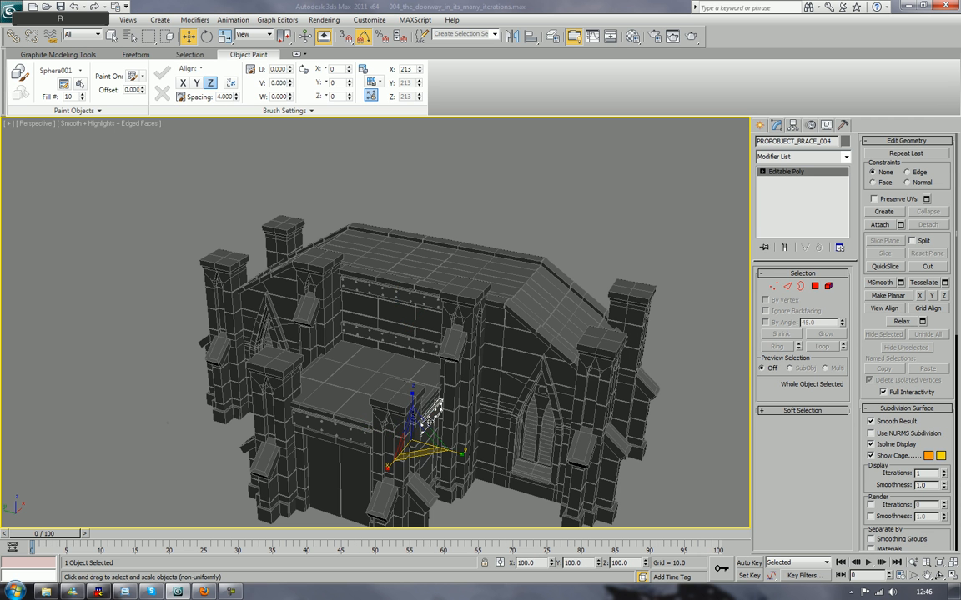
{"action": "key", "text": "t"}
{"action": "key", "text": "p"}
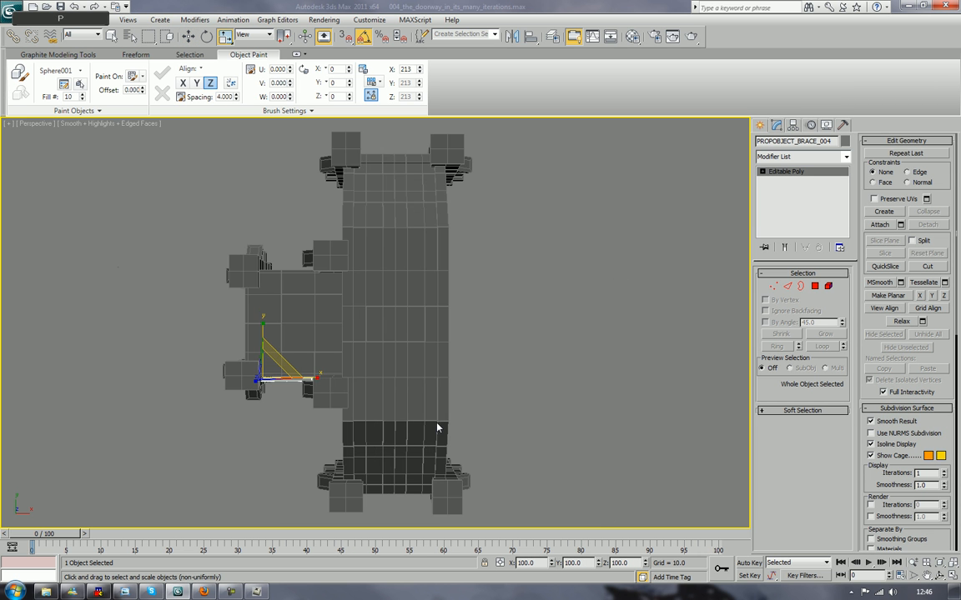
{"action": "middle_click_drag", "start_coordinate": [409, 384], "coordinate": [403, 294], "text": "alt"}
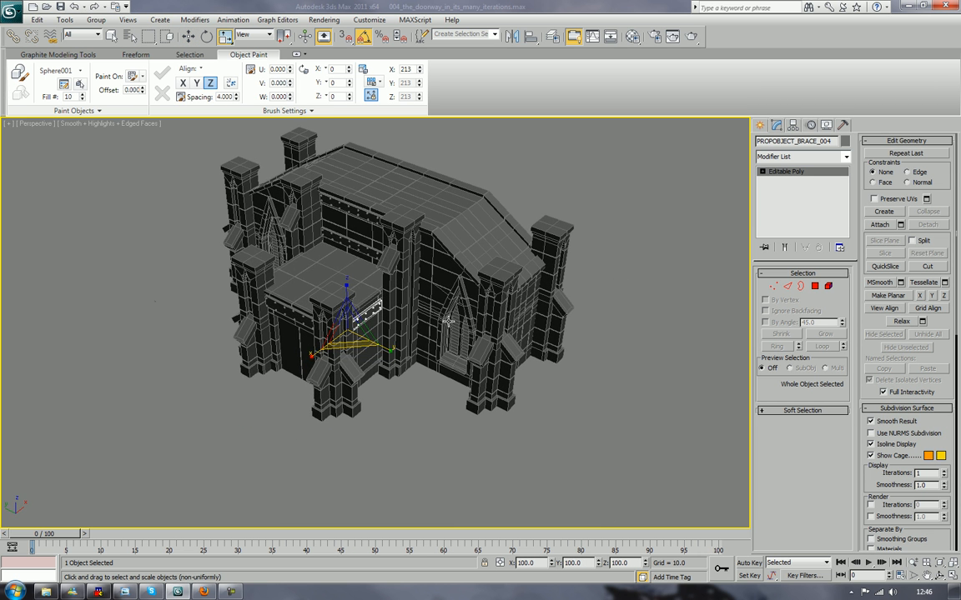
{"action": "key", "text": "e"}
{"action": "mouse_move", "coordinate": [315, 323]}
{"action": "left_mouse_down"}
{"action": "mouse_move", "coordinate": [276, 305]}
{"action": "mouse_move", "coordinate": [406, 321]}
{"action": "mouse_move", "coordinate": [397, 388]}
{"action": "left_mouse_up"}
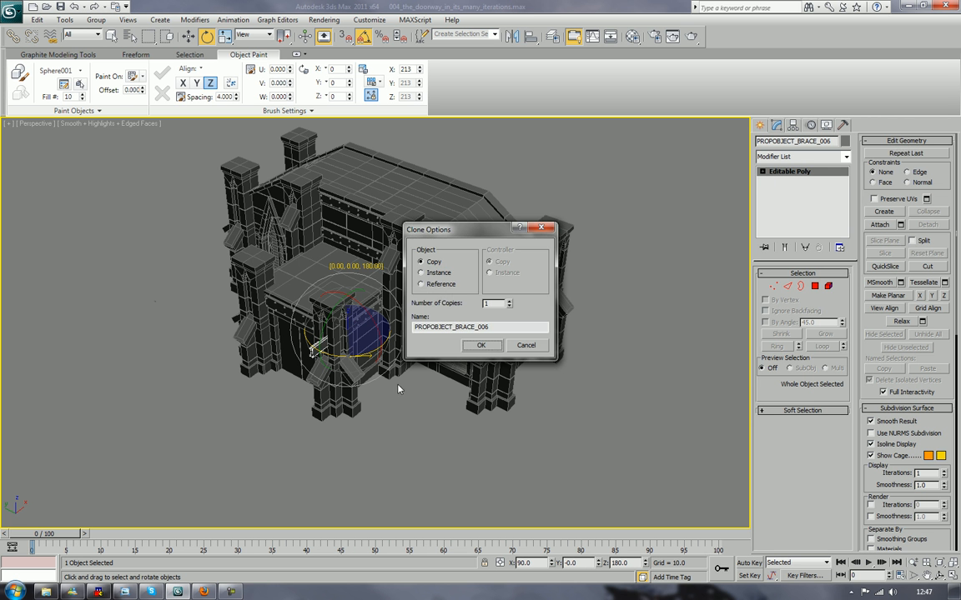
{"action": "left_click", "coordinate": [480, 346]}
{"action": "mouse_move", "coordinate": [342, 360]}
{"action": "middle_mouse_down", "text": "alt"}
{"action": "mouse_move", "coordinate": [428, 386]}
{"action": "mouse_move", "coordinate": [411, 372]}
{"action": "middle_mouse_up", "text": "alt"}
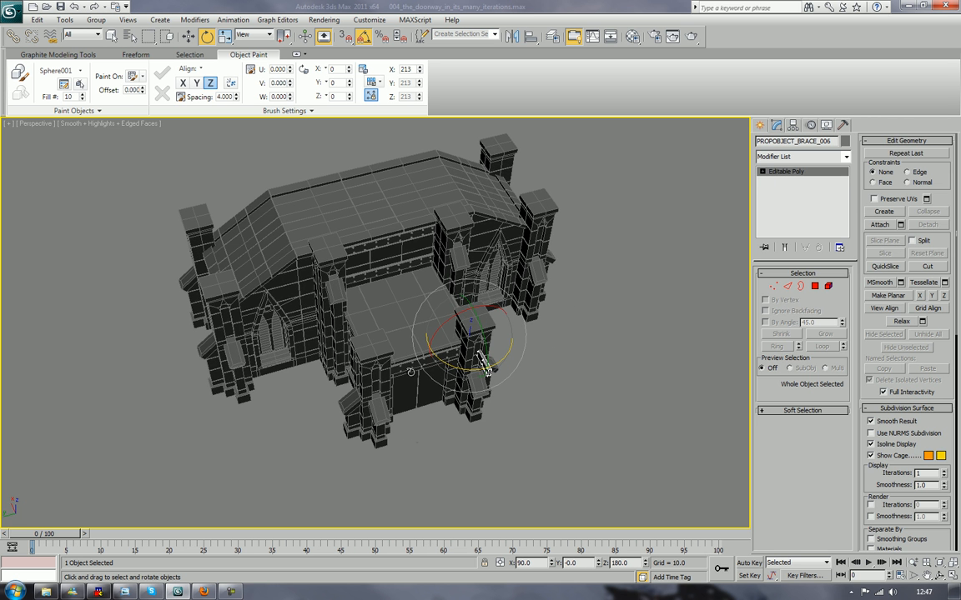
Move the rotated brace copy onto the porch's opposite side wall, just below the roof edge
{"action": "key", "text": "w"}
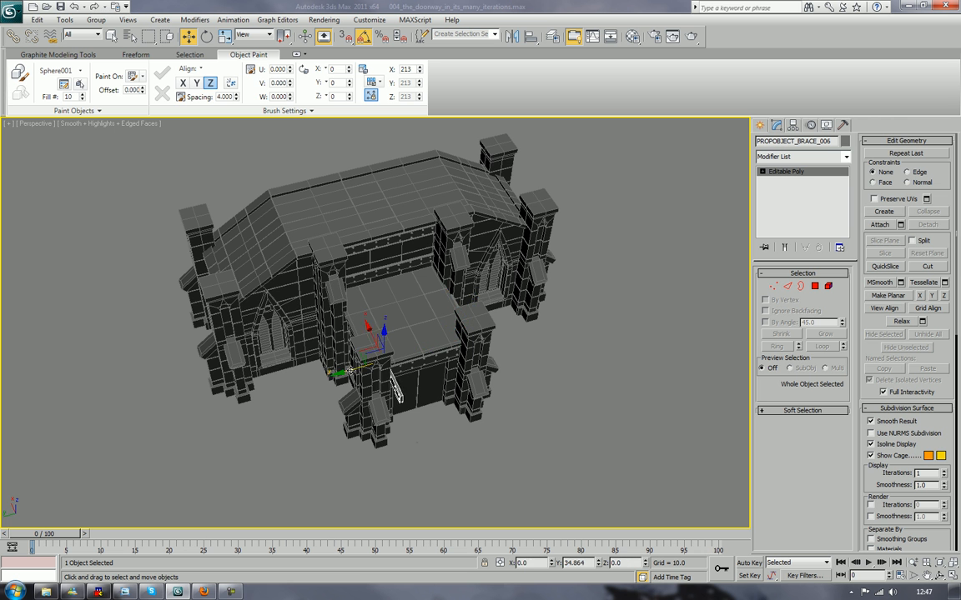
{"action": "middle_click_drag", "start_coordinate": [306, 351], "coordinate": [386, 395], "text": "alt"}
{"action": "scroll", "coordinate": [386, 395], "scroll_direction": "up", "scroll_amount": 8}
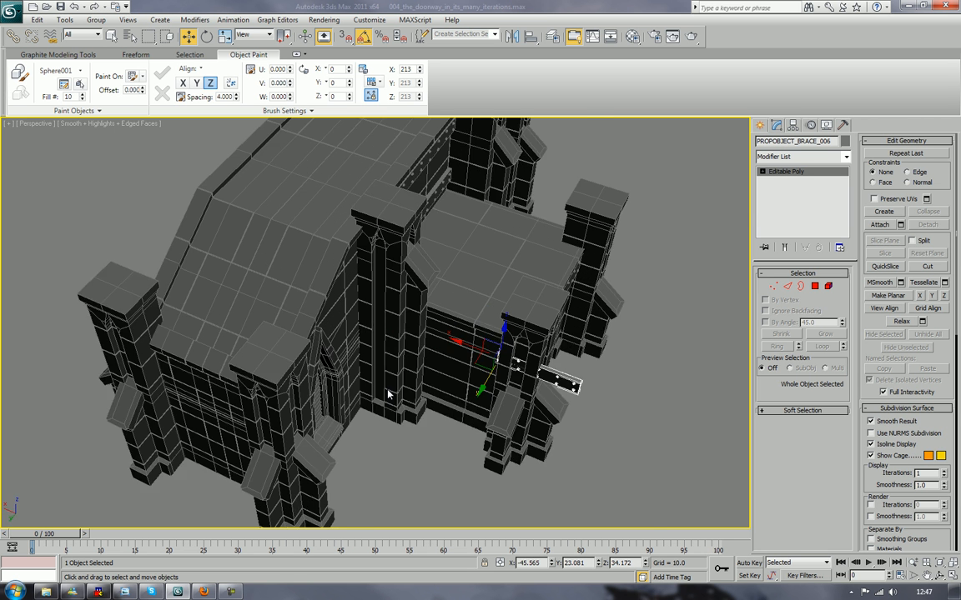
{"action": "left_click_drag", "start_coordinate": [571, 393], "coordinate": [448, 330]}
{"action": "left_click", "coordinate": [468, 501]}
{"action": "scroll", "coordinate": [468, 501], "scroll_direction": "down", "scroll_amount": 10}
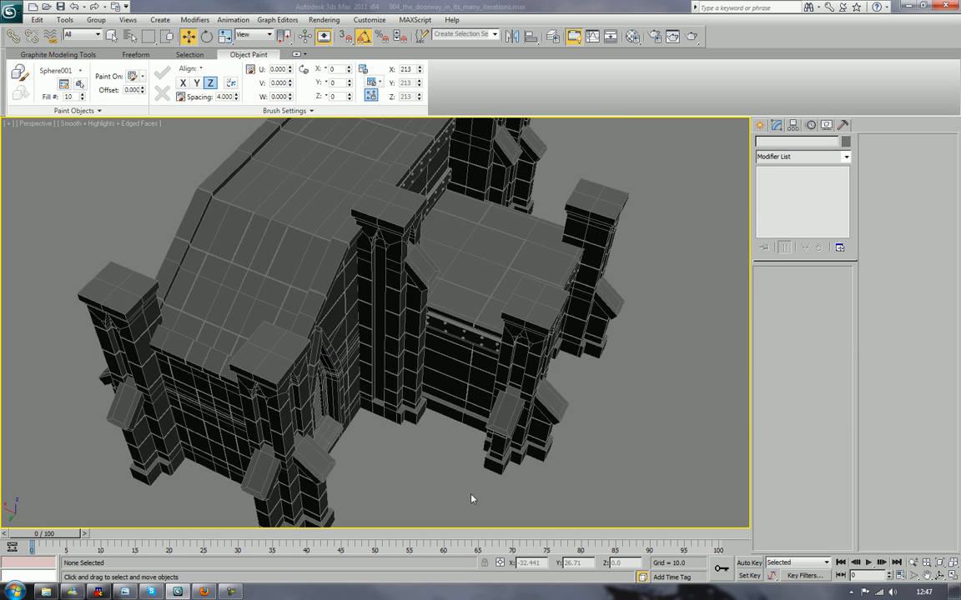
Check the bunker without edged faces and delete the lower brace copy above the porch roof
{"action": "middle_click_drag", "start_coordinate": [470, 493], "coordinate": [539, 514], "text": "alt"}
{"action": "key", "text": "F4"}
{"action": "scroll", "coordinate": [520, 413], "scroll_direction": "up", "scroll_amount": 6}
{"action": "left_click", "coordinate": [490, 305]}
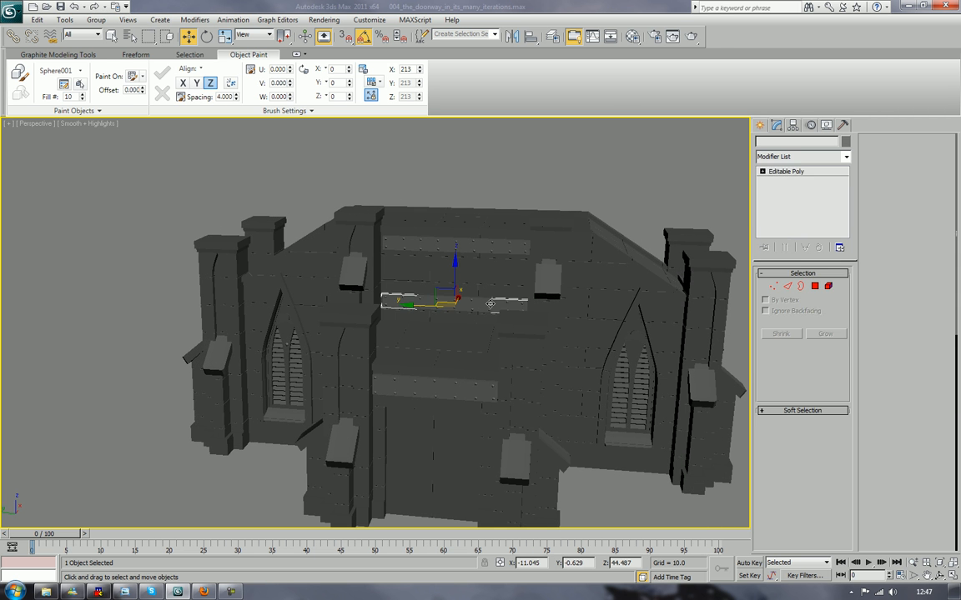
{"action": "key", "text": "Delete"}
Show edged faces again and clone PROPOBJECT_BRACE_01 along Y to the neighbouring window wall as one copy
{"action": "middle_click_drag", "start_coordinate": [521, 297], "coordinate": [418, 337]}
{"action": "key", "text": "F4"}
{"action": "scroll", "coordinate": [470, 357], "scroll_direction": "up", "scroll_amount": 3}
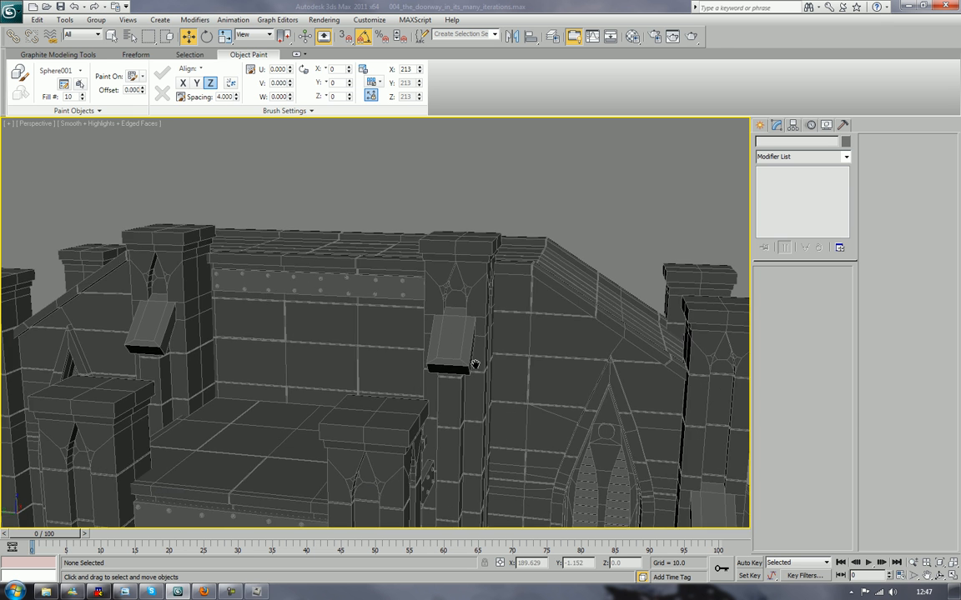
{"action": "middle_click_drag", "start_coordinate": [475, 367], "coordinate": [454, 396]}
{"action": "left_click", "coordinate": [351, 338]}
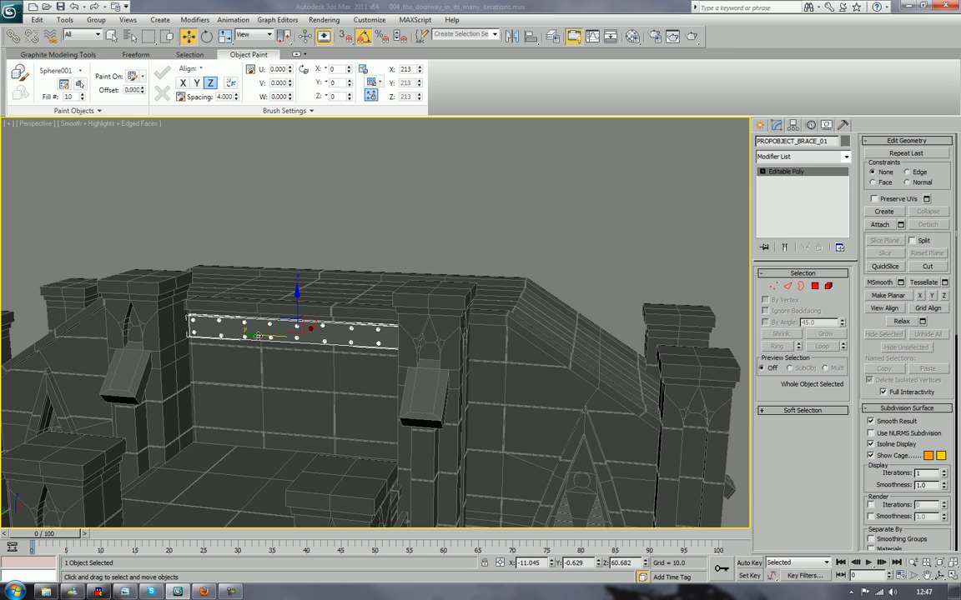
{"action": "left_click_drag", "start_coordinate": [254, 336], "coordinate": [526, 410], "text": "shift"}
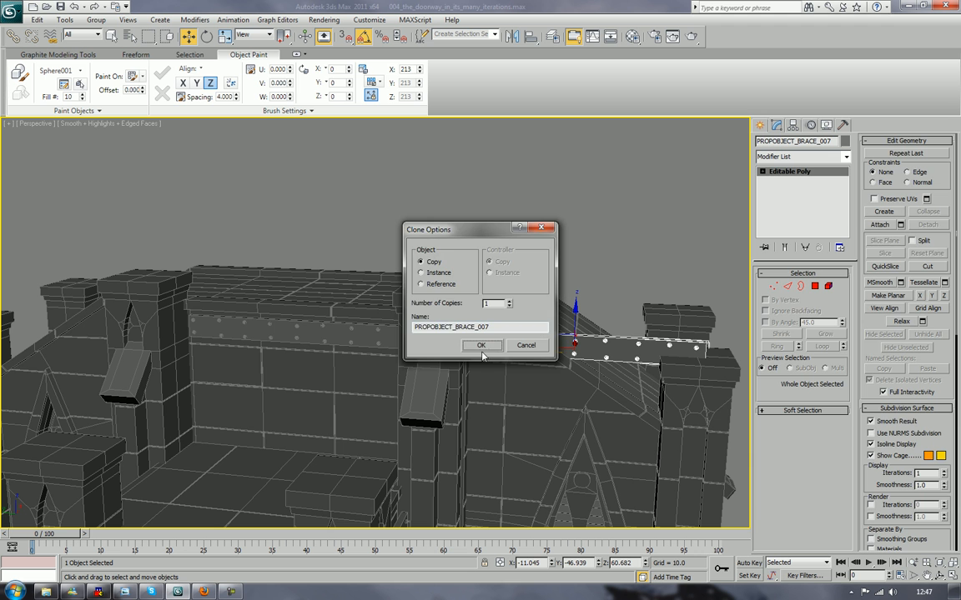
{"action": "left_click", "coordinate": [481, 346]}
Rotate the brace copy 35° to follow the roof slope and place it on the window wall
{"action": "key", "text": "e"}
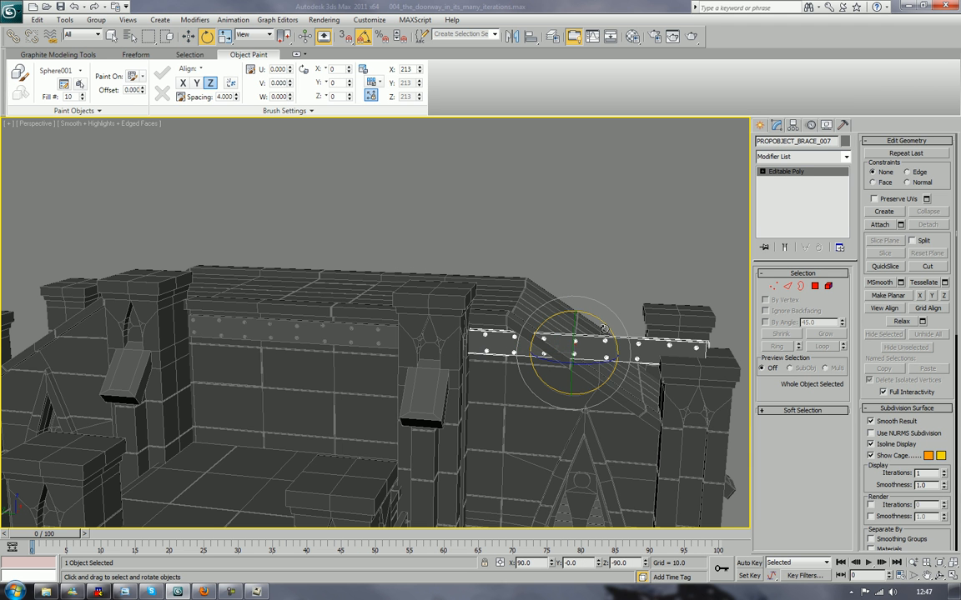
{"action": "left_click_drag", "start_coordinate": [604, 329], "coordinate": [546, 379]}
{"action": "key", "text": "w"}
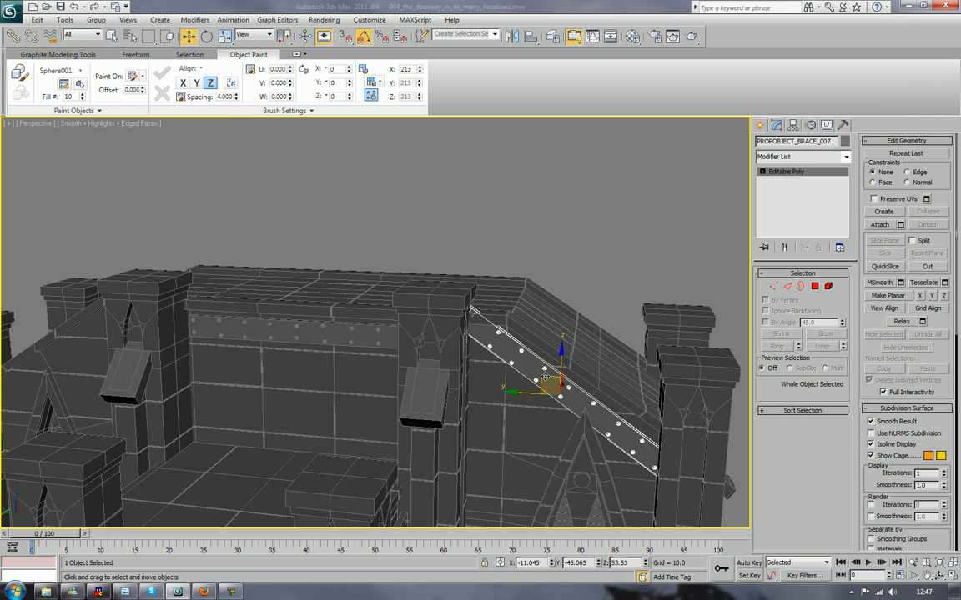
With angle snap off, fine-tune the sloped brace's rotation by about -2.5° and shift it up towards the roof edge
{"action": "key", "text": "a"}
{"action": "key", "text": "e"}
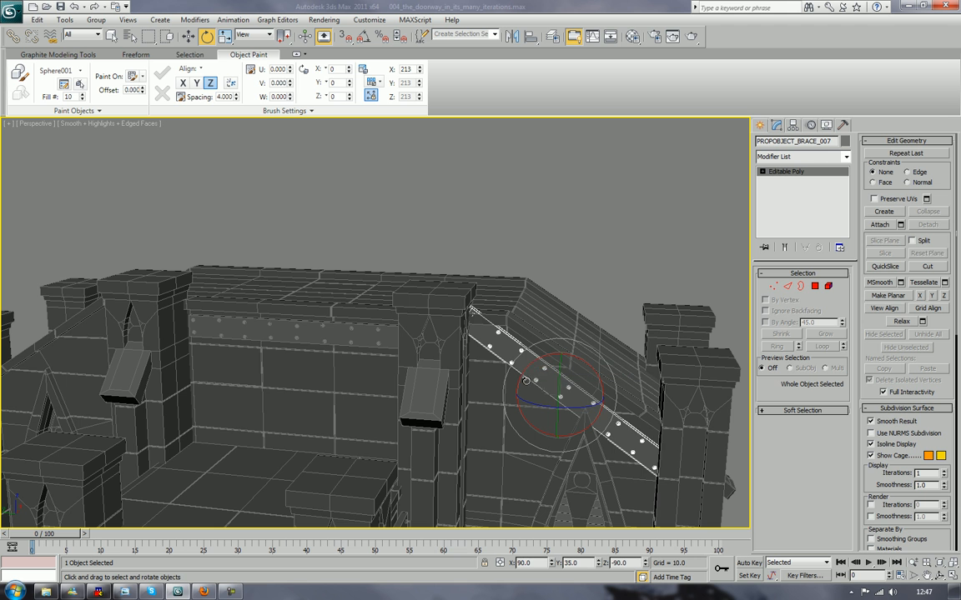
{"action": "left_click_drag", "start_coordinate": [525, 381], "coordinate": [531, 365]}
{"action": "key", "text": "ctrl+z"}
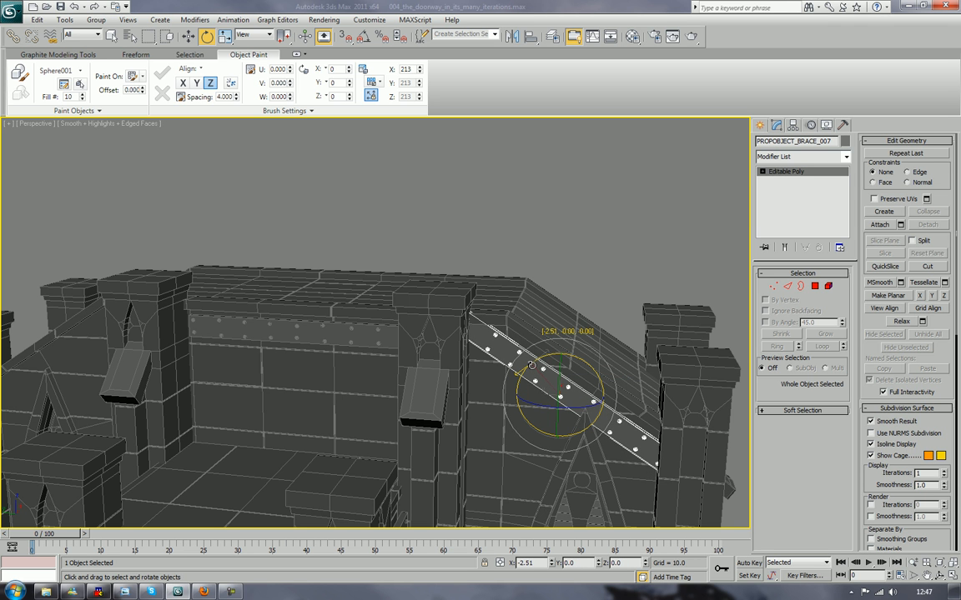
{"action": "key", "text": "w"}
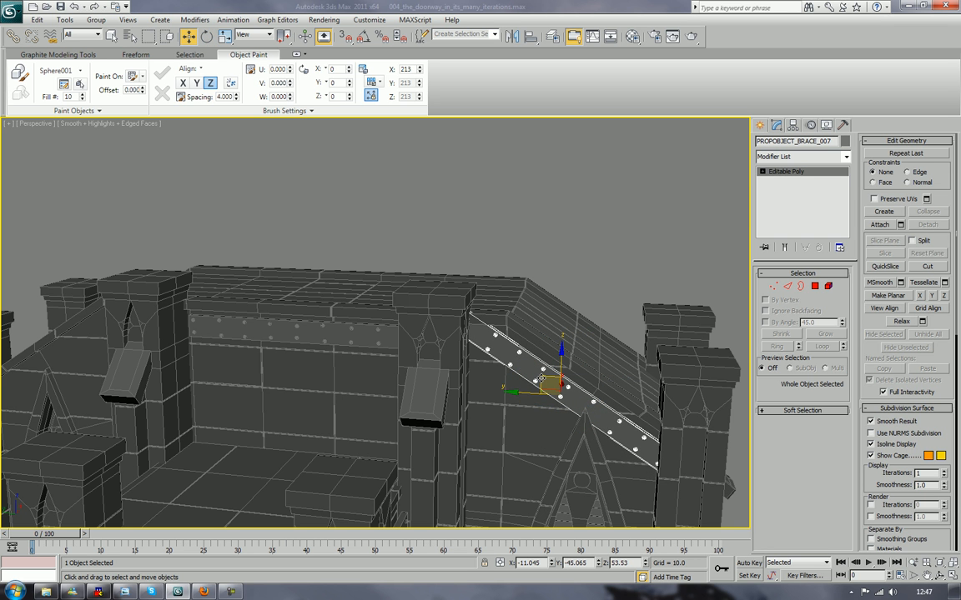
{"action": "mouse_move", "coordinate": [541, 379]}
{"action": "left_mouse_down"}
{"action": "mouse_move", "coordinate": [528, 365]}
{"action": "mouse_move", "coordinate": [542, 371]}
{"action": "left_mouse_up"}
{"action": "scroll", "coordinate": [549, 403], "scroll_direction": "down", "scroll_amount": 3}
{"action": "middle_click_drag", "start_coordinate": [548, 404], "coordinate": [561, 357]}
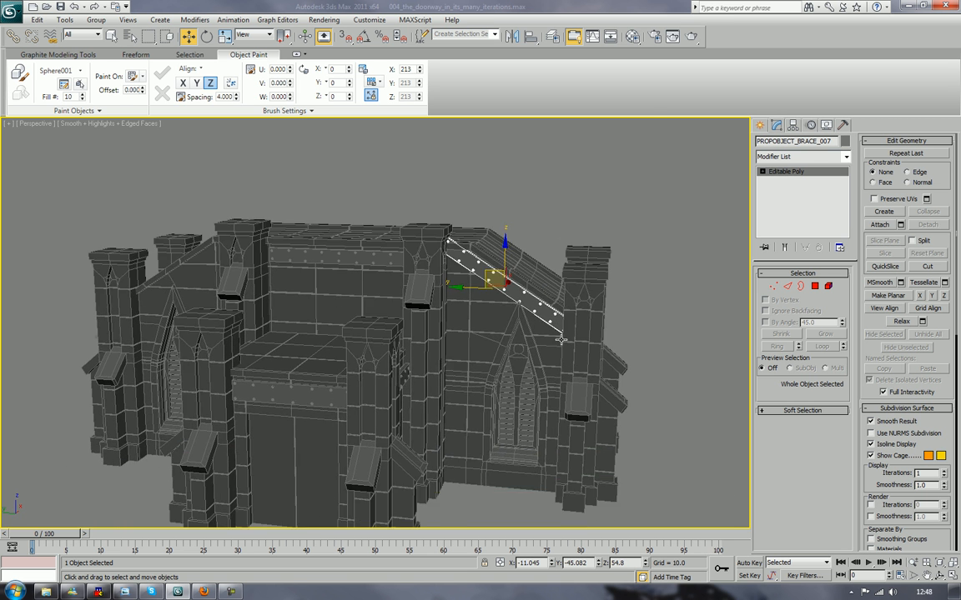
{"action": "scroll", "coordinate": [561, 358], "scroll_direction": "up", "scroll_amount": 4}
{"action": "middle_click_drag", "start_coordinate": [707, 301], "coordinate": [506, 329]}
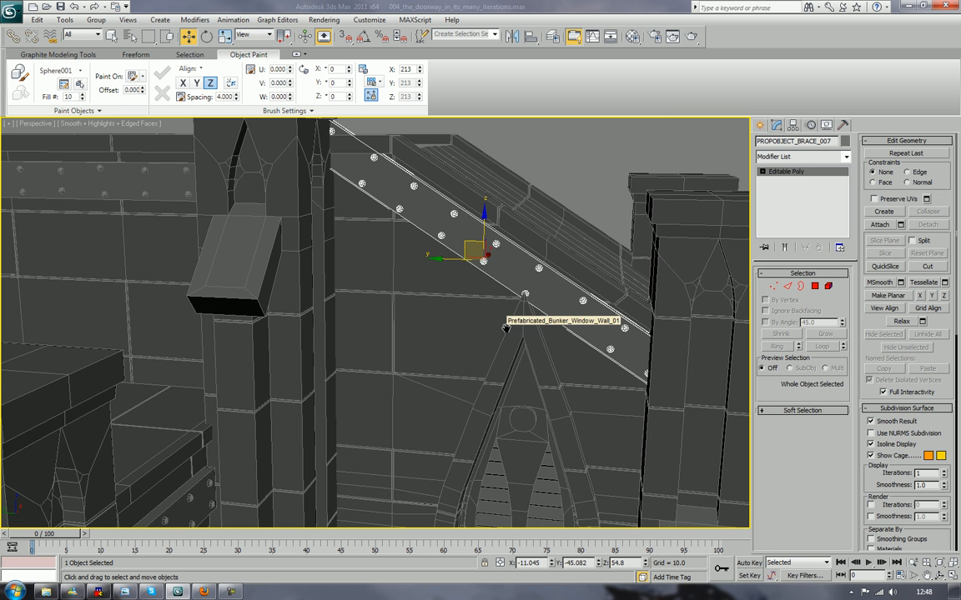
Undo the moves and rotations of the brace copy back to its horizontal placement
{"action": "key", "text": "ctrl+z"}
{"action": "key", "text": "ctrl+z"}
{"action": "key", "text": "ctrl+z"}
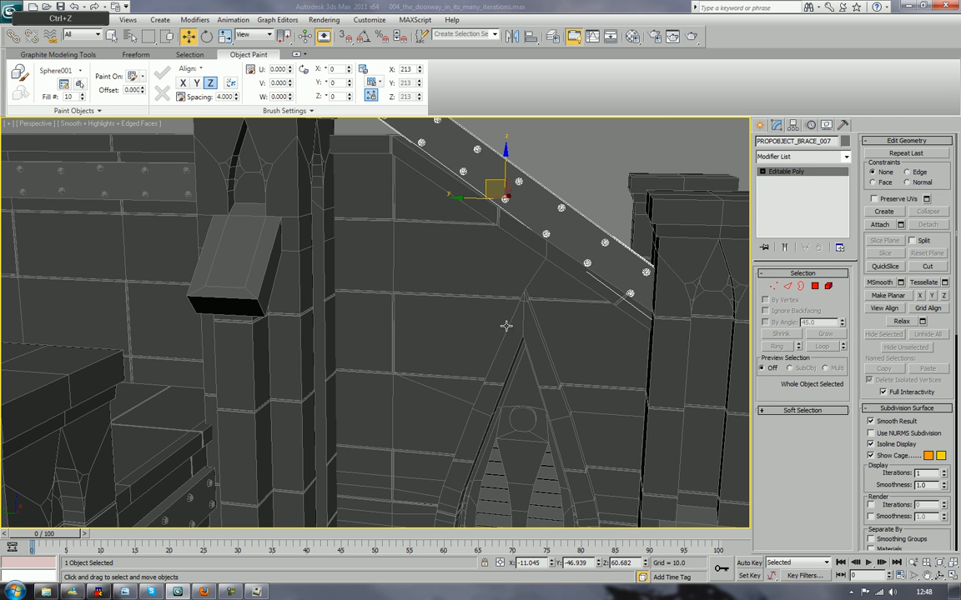
{"action": "key", "text": "ctrl+z"}
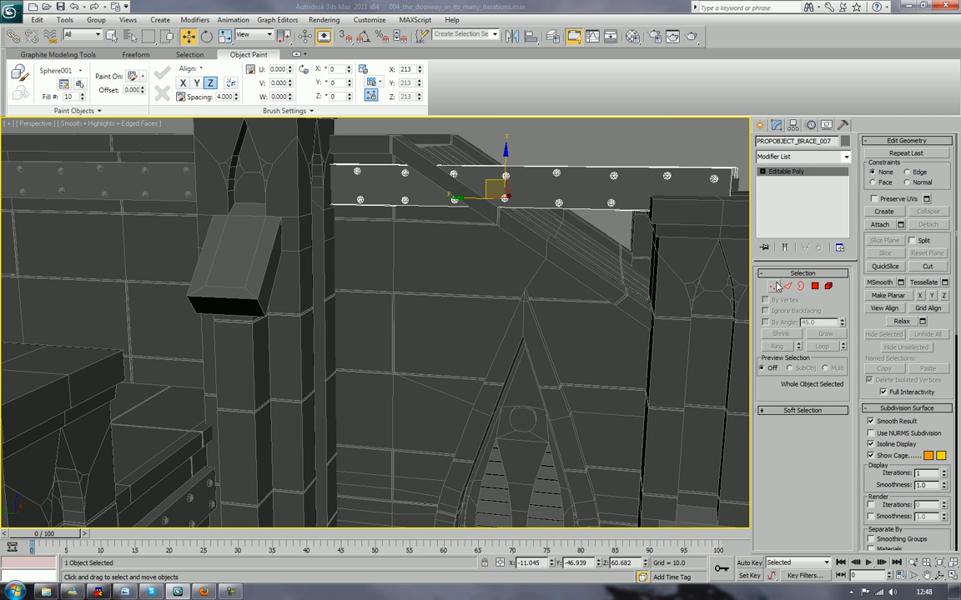
Make PROPOBJECT_BRACE_007 slightly narrower by raising its lower vertices and lower rivet row in Z
{"action": "key", "text": "1"}
{"action": "left_click_drag", "start_coordinate": [735, 266], "coordinate": [247, 193]}
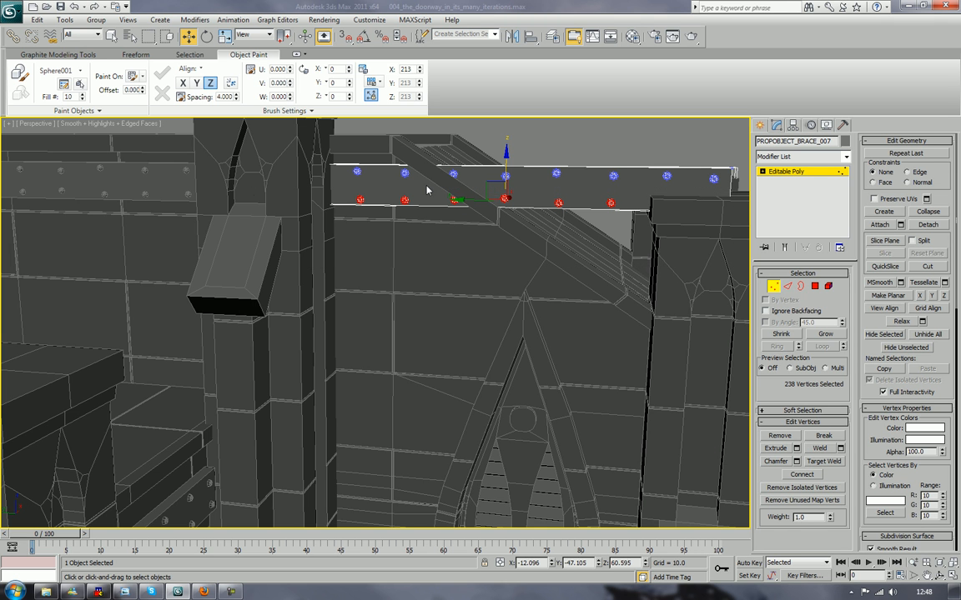
{"action": "left_click_drag", "start_coordinate": [506, 168], "coordinate": [505, 160]}
{"action": "left_click", "coordinate": [775, 287]}
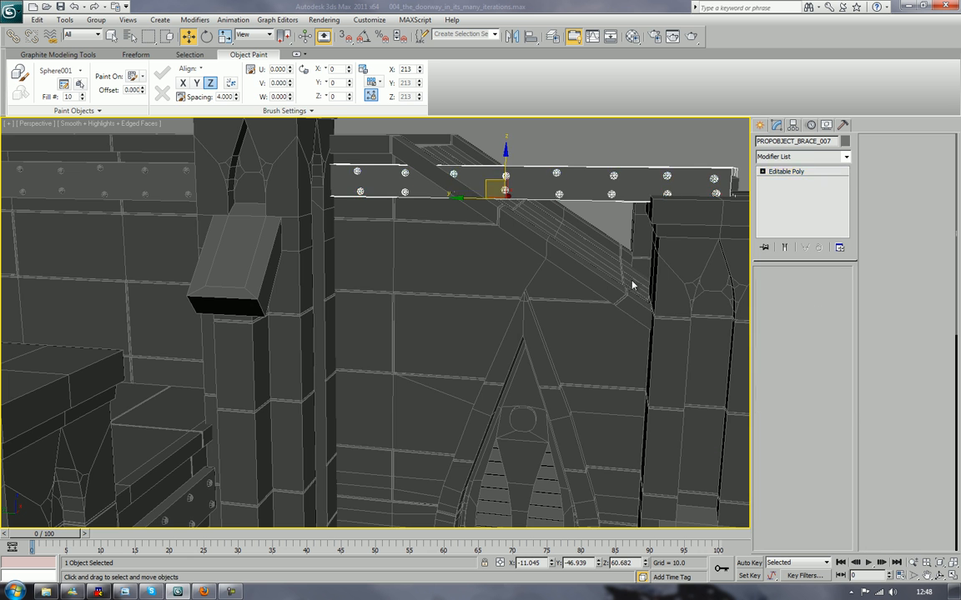
Rotate PROPOBJECT_BRACE_007 to the roof slope and move it beneath the sloping roof edge, just above the window's peak
{"action": "middle_click_drag", "start_coordinate": [632, 283], "coordinate": [583, 326], "text": "alt"}
{"action": "key", "text": "e"}
{"action": "left_click_drag", "start_coordinate": [479, 247], "coordinate": [491, 293]}
{"action": "key", "text": "w"}
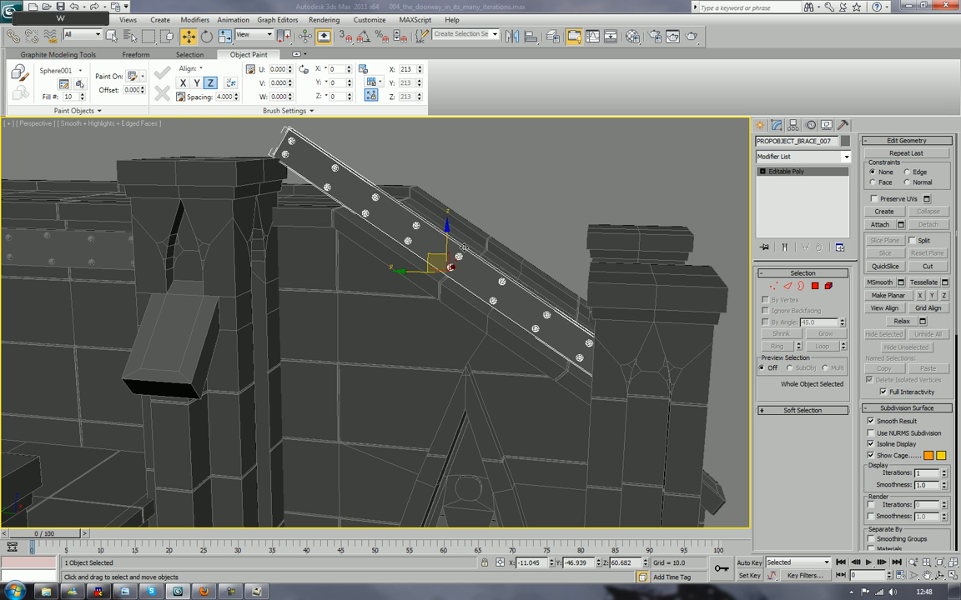
{"action": "left_click_drag", "start_coordinate": [438, 255], "coordinate": [408, 309]}
{"action": "scroll", "coordinate": [446, 317], "scroll_direction": "down", "scroll_amount": 4}
{"action": "middle_click_drag", "start_coordinate": [493, 350], "coordinate": [521, 351], "text": "alt"}
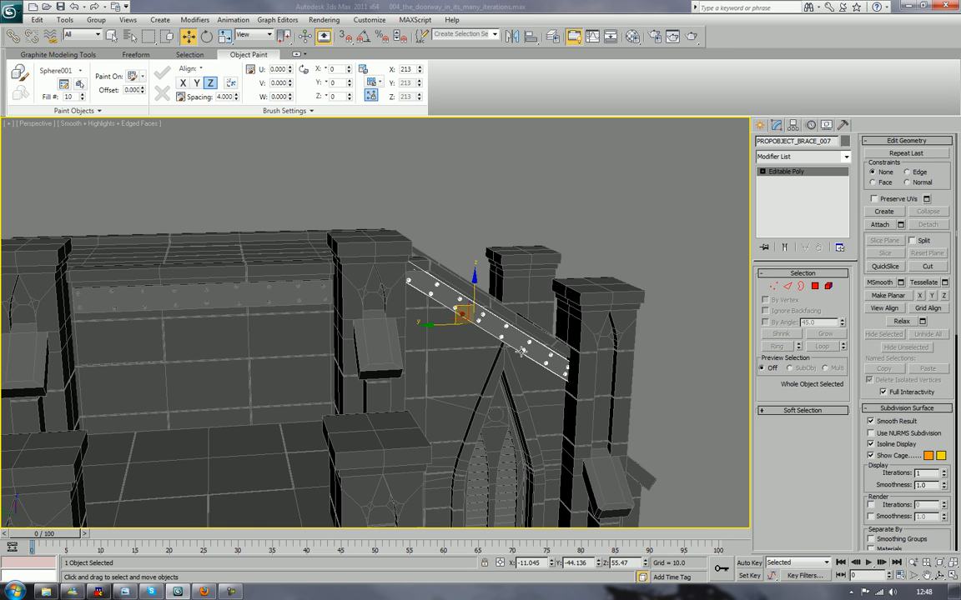
{"action": "scroll", "coordinate": [521, 351], "scroll_direction": "up", "scroll_amount": 6}
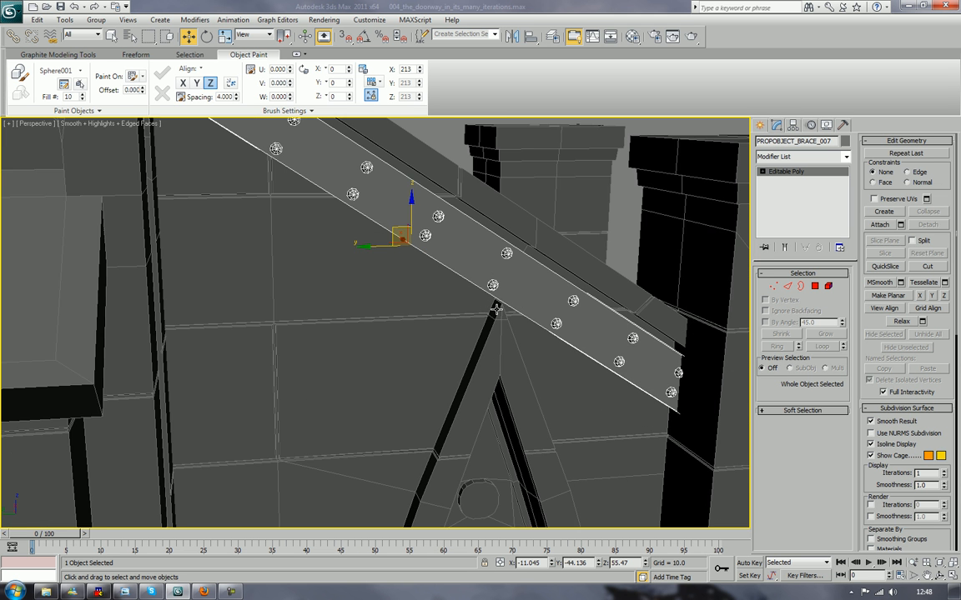
{"action": "middle_click_drag", "start_coordinate": [496, 308], "coordinate": [485, 308], "text": "alt"}
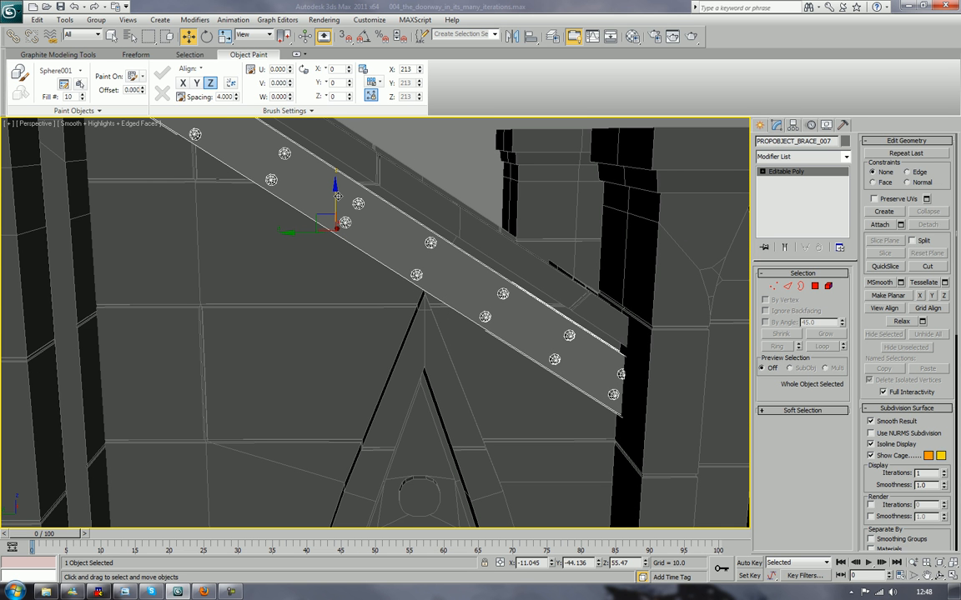
Raise PROPOBJECT_BRACE_007 slightly and shift the upper-row rivets of its lower half up the slope to pair with the lower row
{"action": "left_click_drag", "start_coordinate": [336, 194], "coordinate": [337, 193]}
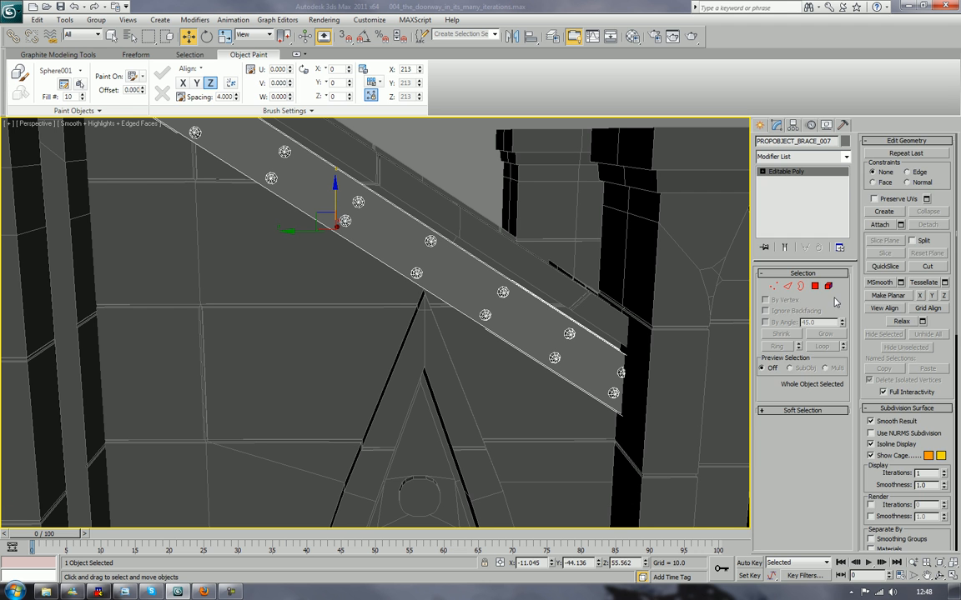
{"action": "key", "text": "4"}
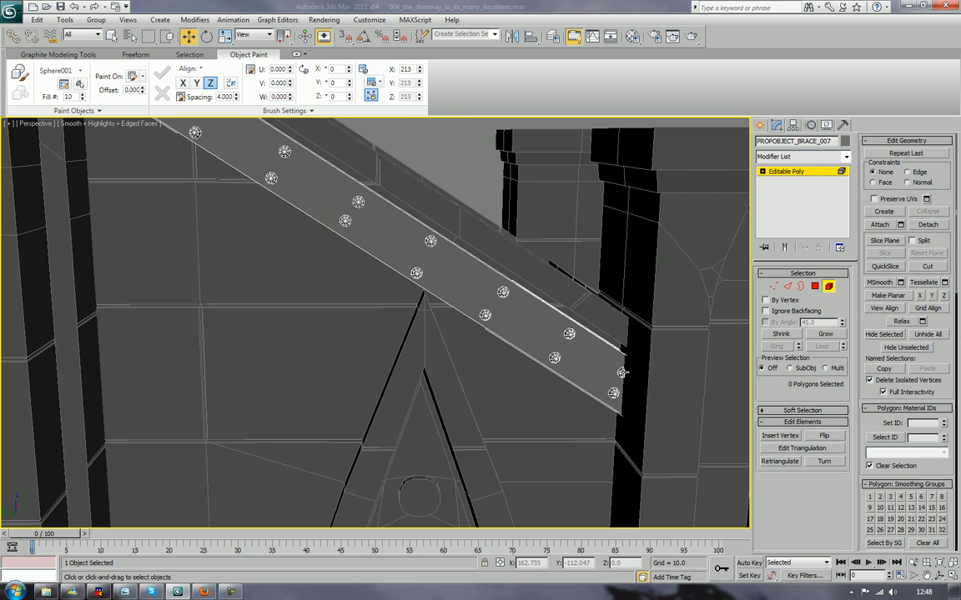
{"action": "left_click", "coordinate": [621, 372]}
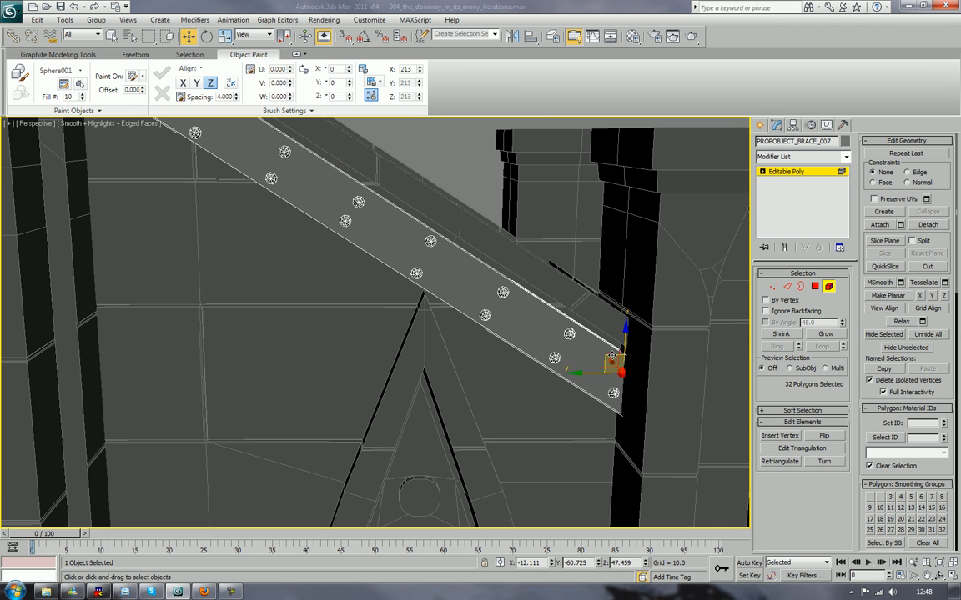
{"action": "mouse_move", "coordinate": [611, 357]}
{"action": "left_mouse_down"}
{"action": "mouse_move", "coordinate": [448, 239]}
{"action": "mouse_move", "coordinate": [488, 271]}
{"action": "left_mouse_up"}
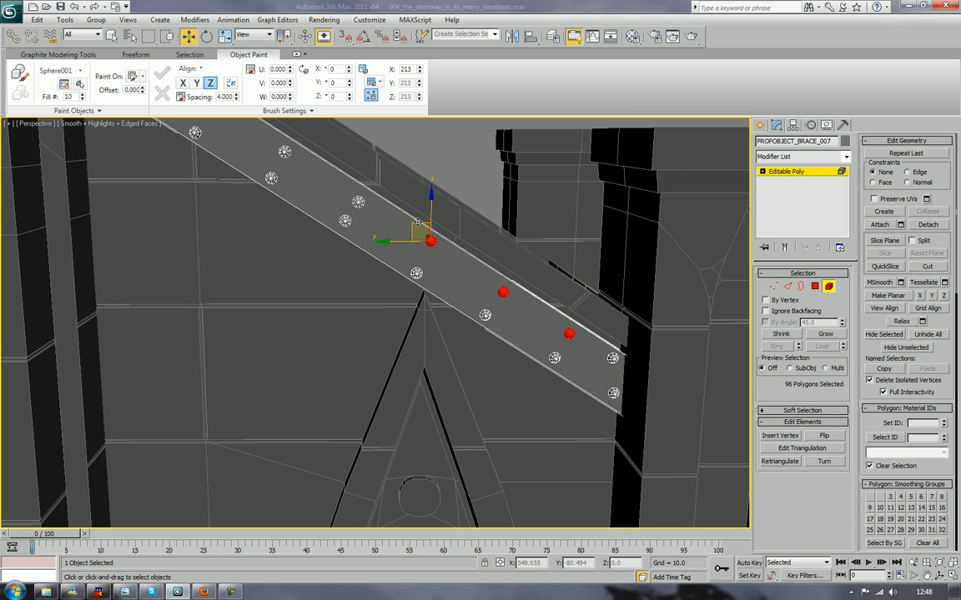
{"action": "left_click_drag", "start_coordinate": [417, 222], "coordinate": [402, 213]}
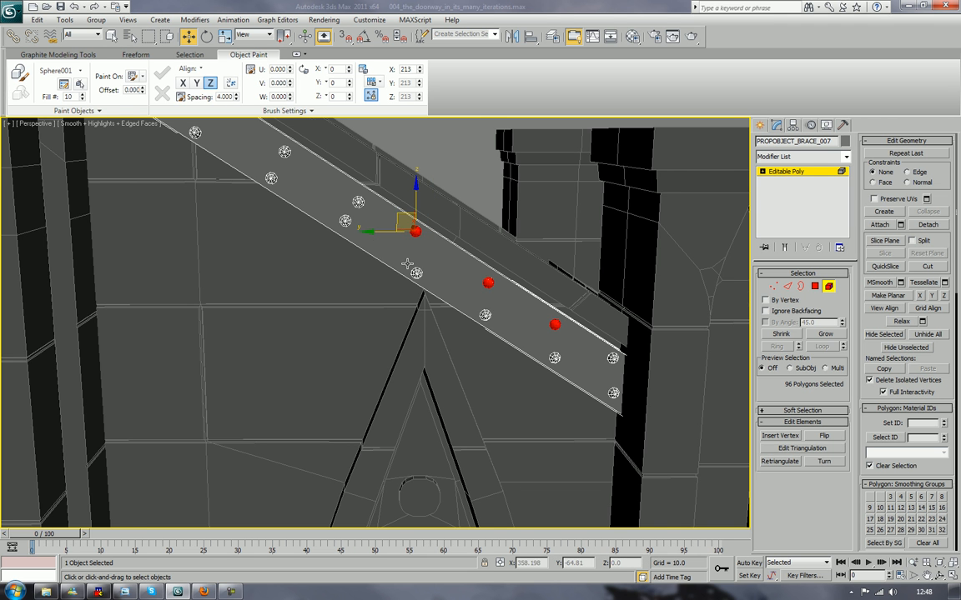
Move the upper-row rivets of the brace's upper half along the slope, keeping them paired with the lower-row rivets
{"action": "middle_click_drag", "start_coordinate": [407, 265], "coordinate": [540, 396], "text": "alt"}
{"action": "left_click", "coordinate": [540, 386]}
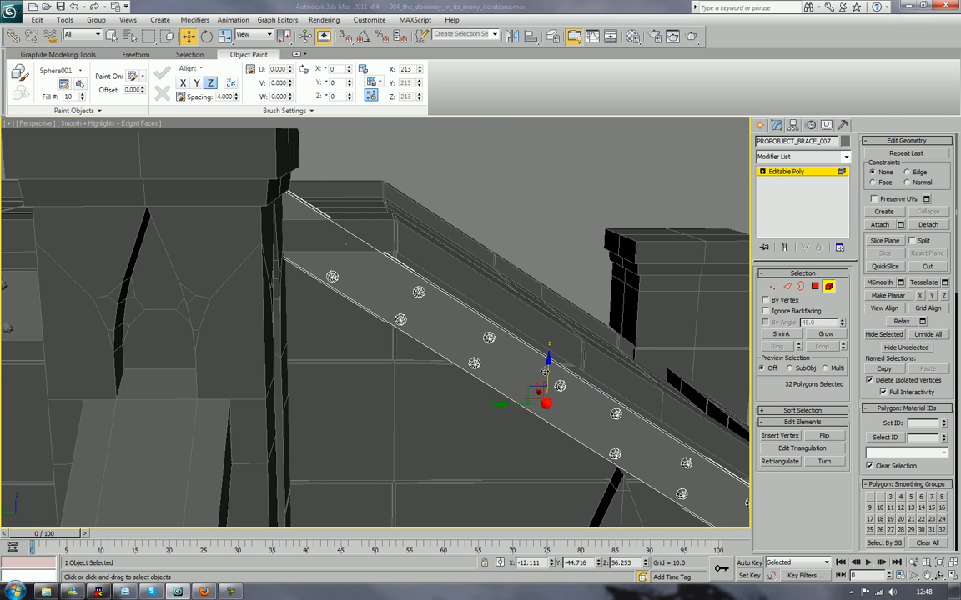
{"action": "left_click", "coordinate": [559, 384]}
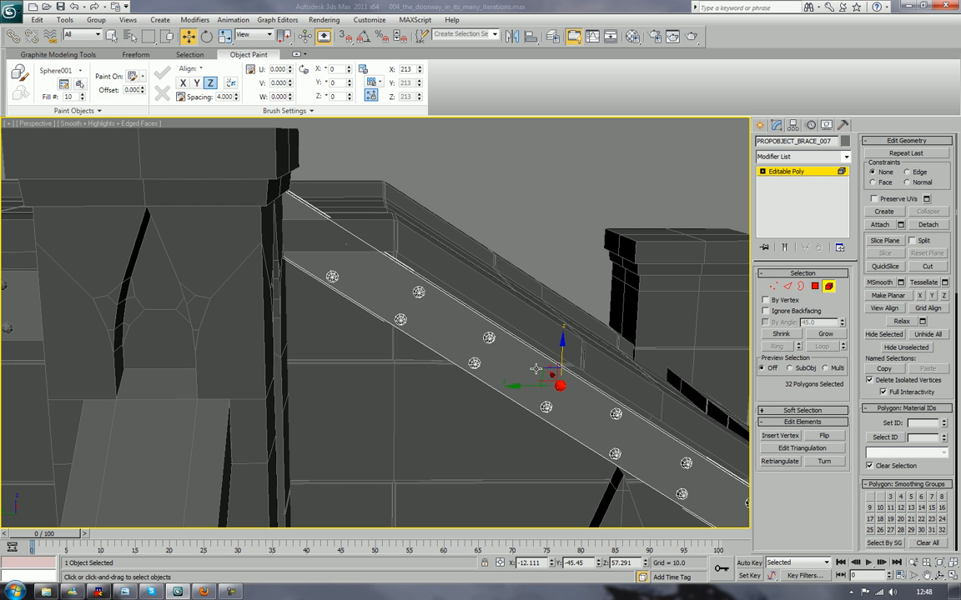
{"action": "left_click_drag", "start_coordinate": [536, 369], "coordinate": [400, 285]}
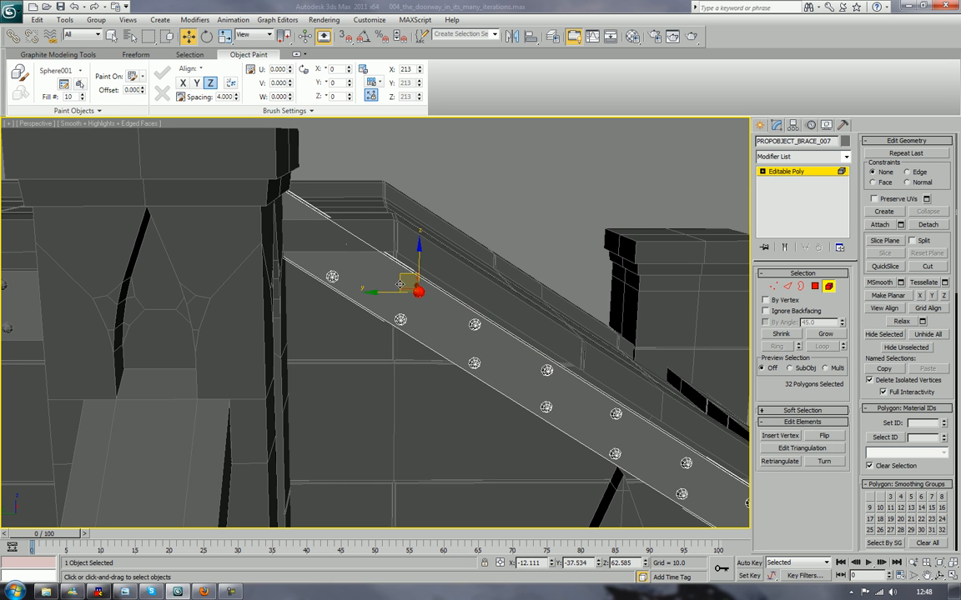
{"action": "key", "text": "ctrl+z"}
{"action": "key", "text": "ctrl+z"}
{"action": "key", "text": "ctrl+z"}
{"action": "key", "text": "ctrl+z"}
{"action": "left_click_drag", "start_coordinate": [403, 277], "coordinate": [389, 264]}
{"action": "right_click", "coordinate": [388, 264]}
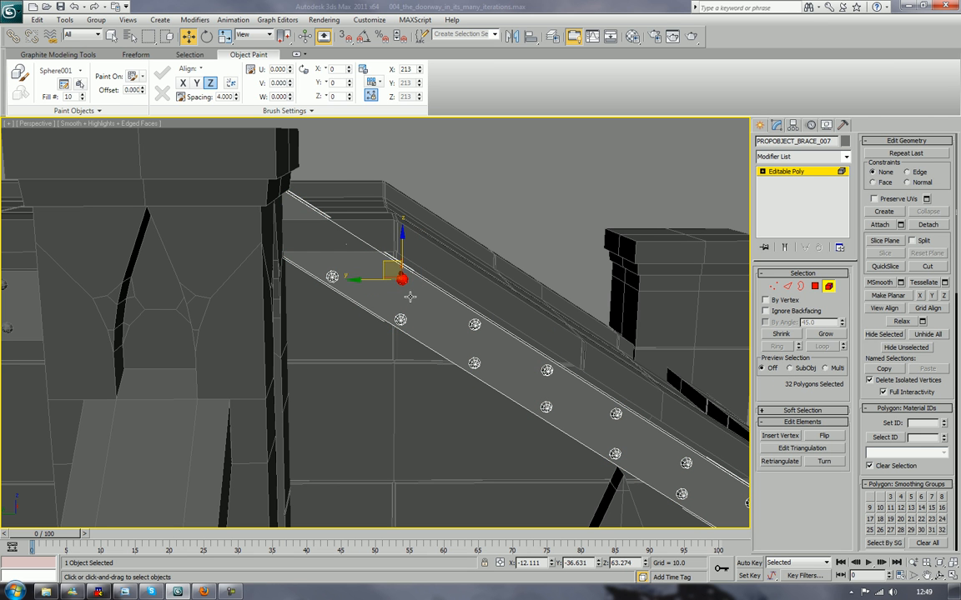
Move the two upper corner vertices at the brace's lower end back along the slope to the pillar, making that end vertical
{"action": "middle_click_drag", "start_coordinate": [410, 297], "coordinate": [451, 327]}
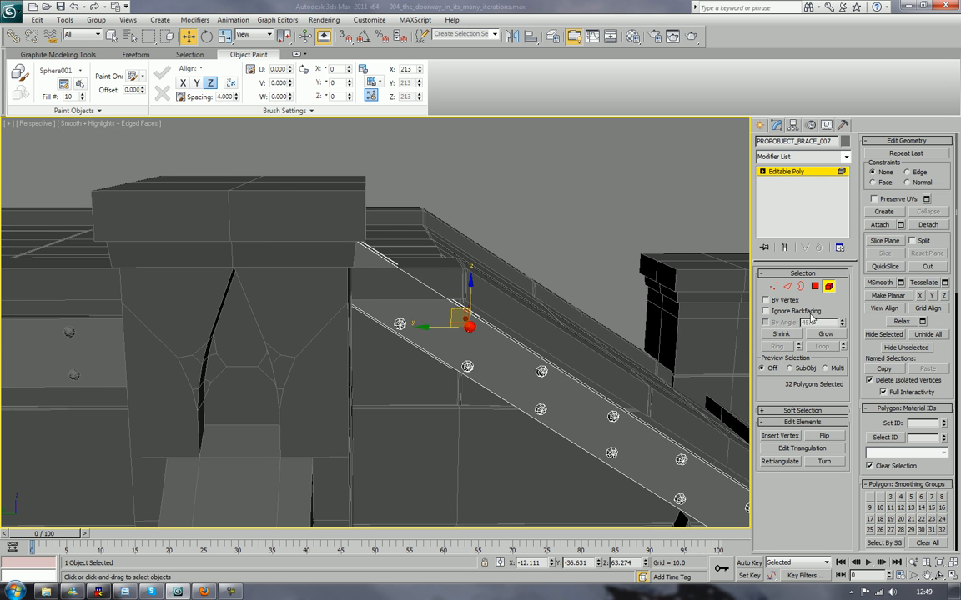
{"action": "scroll", "coordinate": [722, 390], "scroll_direction": "up", "scroll_amount": 5}
{"action": "middle_click_drag", "start_coordinate": [537, 263], "coordinate": [443, 277]}
{"action": "key", "text": "F3"}
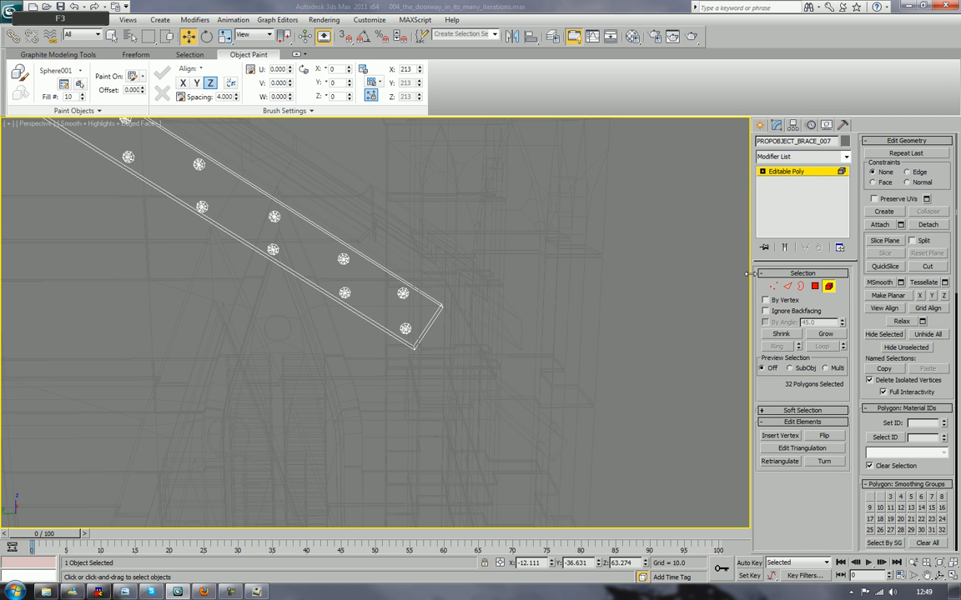
{"action": "key", "text": "1"}
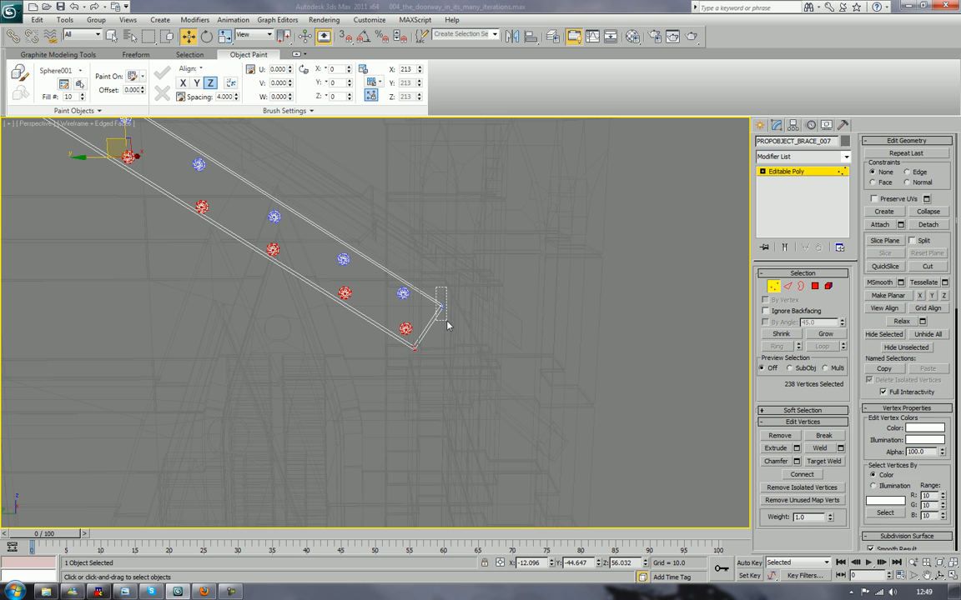
{"action": "left_click_drag", "start_coordinate": [448, 325], "coordinate": [447, 326]}
{"action": "key", "text": "F3"}
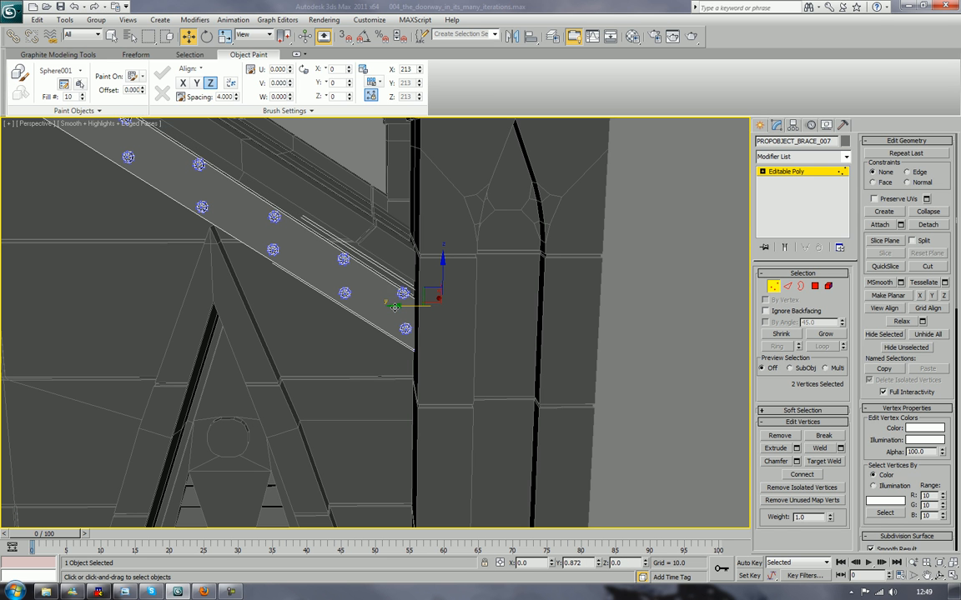
{"action": "key", "text": "ctrl+z"}
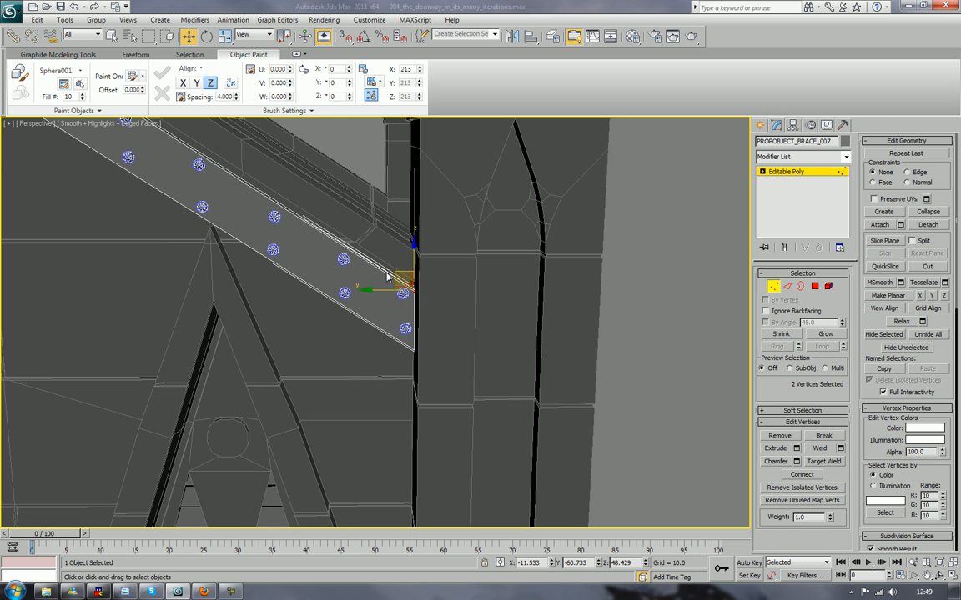
Delete the two outermost rivet elements at the brace's upper end, hidden behind the pillar
{"action": "scroll", "coordinate": [338, 218], "scroll_direction": "down", "scroll_amount": 3}
{"action": "middle_click_drag", "start_coordinate": [311, 232], "coordinate": [469, 345], "text": "alt"}
{"action": "scroll", "coordinate": [514, 350], "scroll_direction": "up", "scroll_amount": 6}
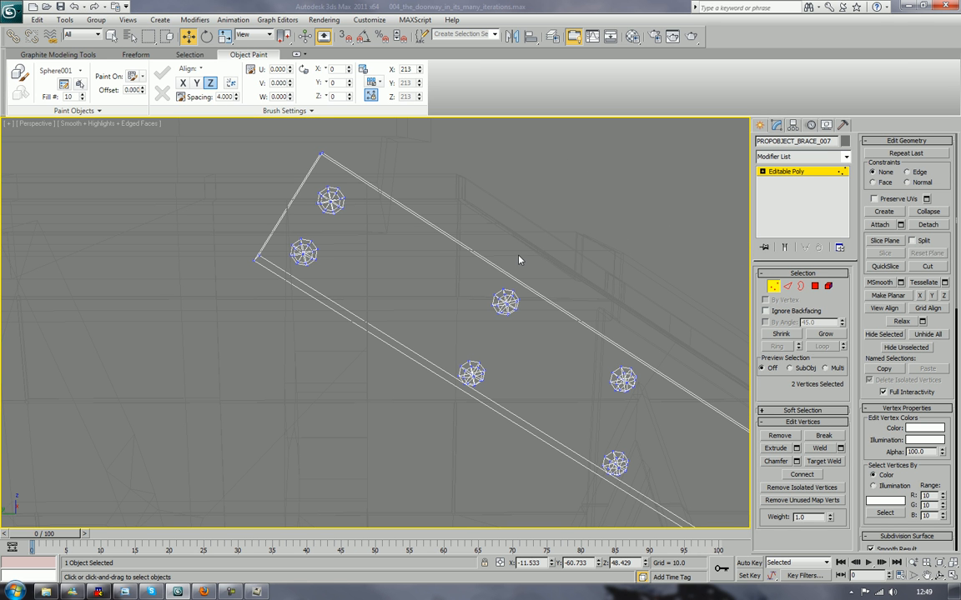
{"action": "key", "text": "5"}
{"action": "left_click", "coordinate": [330, 200]}
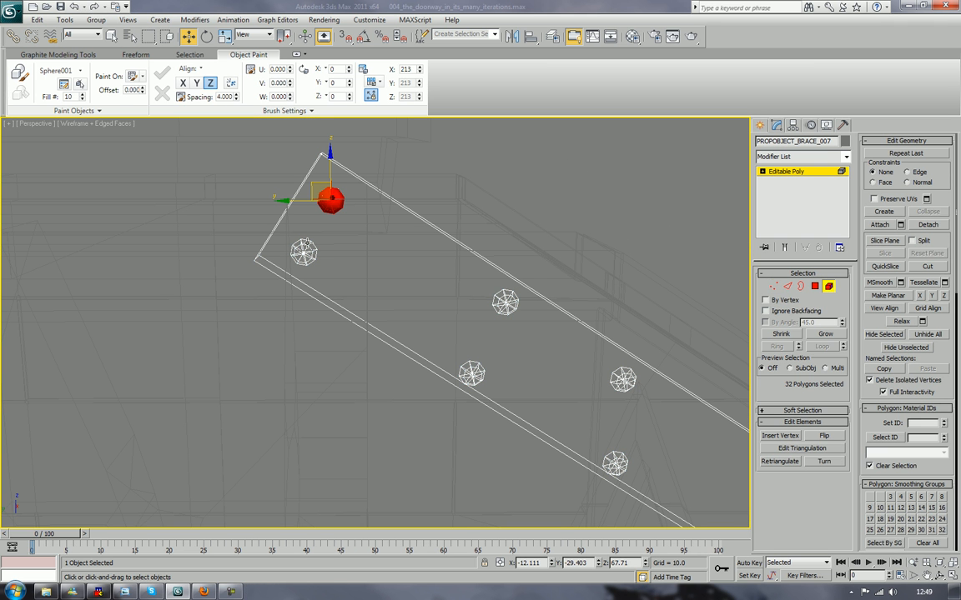
{"action": "left_click", "coordinate": [305, 255], "text": "ctrl"}
{"action": "key", "text": "Delete"}
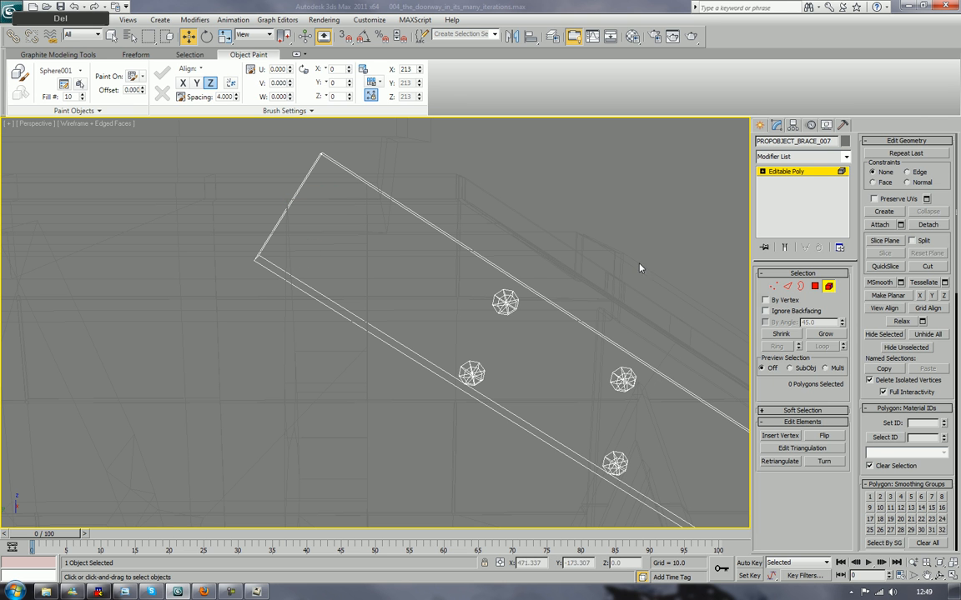
Move the lower and upper corner vertices of the brace's upper end down the slope so the end edge is vertical
{"action": "left_click", "coordinate": [771, 288]}
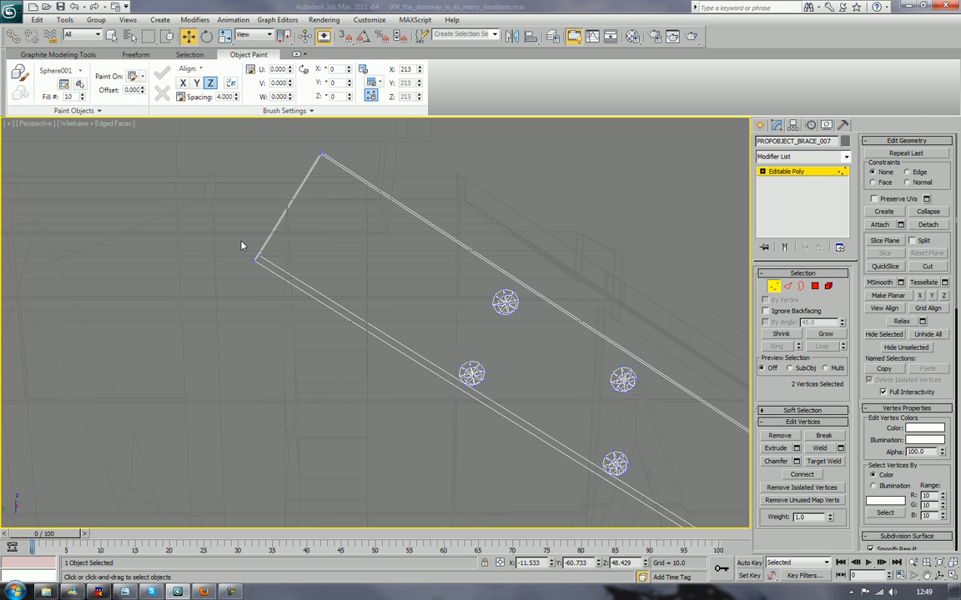
{"action": "left_click_drag", "start_coordinate": [244, 245], "coordinate": [287, 287]}
{"action": "left_click_drag", "start_coordinate": [253, 244], "coordinate": [400, 337]}
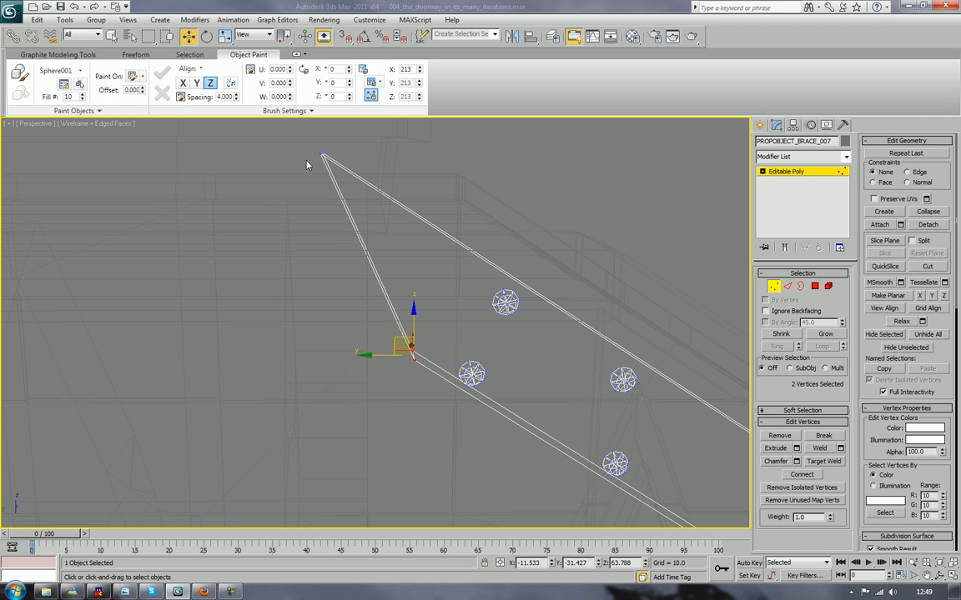
{"action": "left_click_drag", "start_coordinate": [281, 132], "coordinate": [343, 176]}
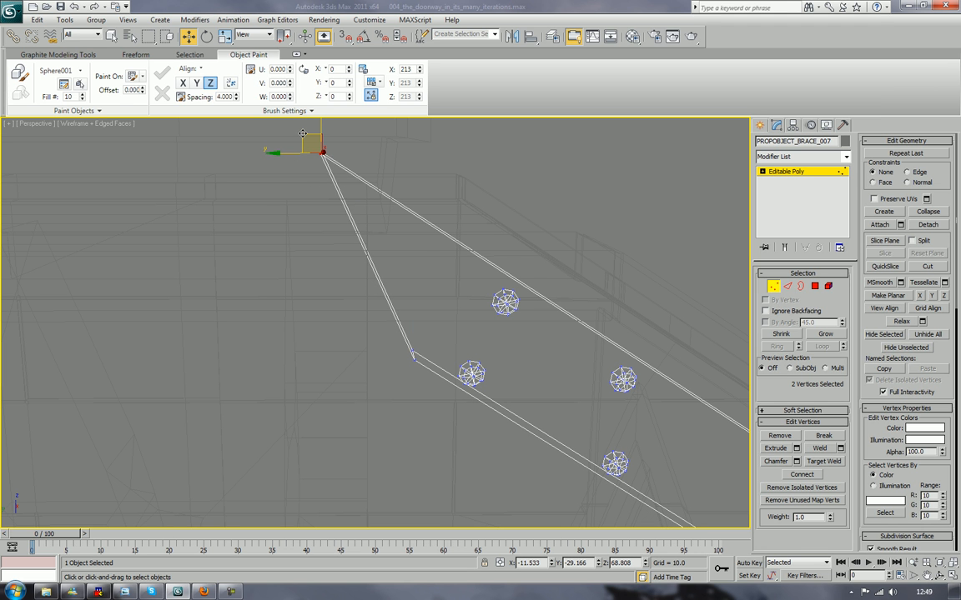
{"action": "mouse_move", "coordinate": [303, 133]}
{"action": "left_mouse_down"}
{"action": "mouse_move", "coordinate": [390, 198]}
{"action": "mouse_move", "coordinate": [382, 180]}
{"action": "mouse_move", "coordinate": [394, 188]}
{"action": "left_mouse_up"}
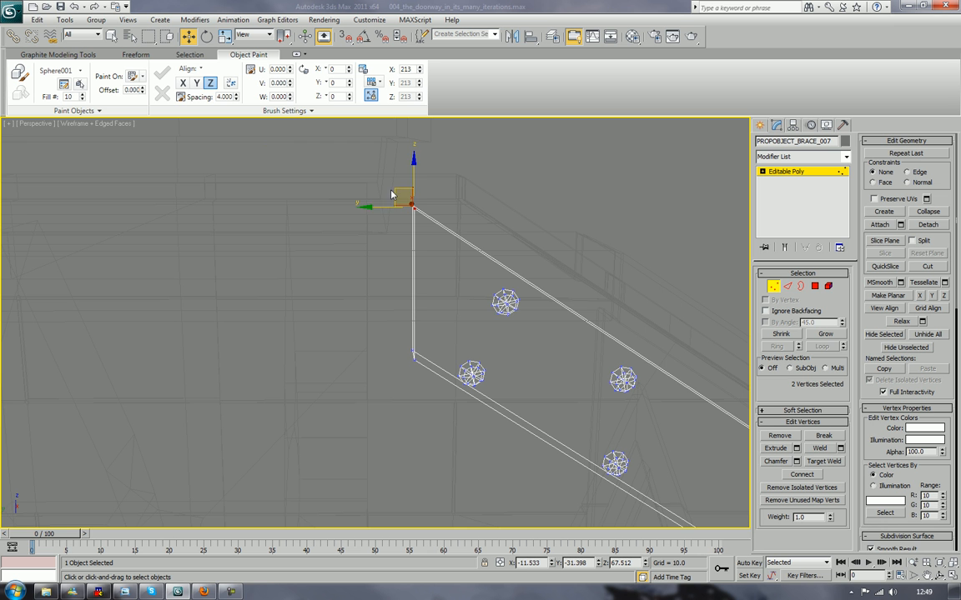
Delete the single unpaired rivet element nearest the brace's shortened upper end
{"action": "key", "text": "F3"}
{"action": "scroll", "coordinate": [391, 190], "scroll_direction": "down", "scroll_amount": 3}
{"action": "mouse_move", "coordinate": [412, 249]}
{"action": "middle_mouse_down", "text": "alt"}
{"action": "mouse_move", "coordinate": [404, 290]}
{"action": "mouse_move", "coordinate": [452, 172]}
{"action": "mouse_move", "coordinate": [412, 181]}
{"action": "mouse_move", "coordinate": [444, 225]}
{"action": "mouse_move", "coordinate": [431, 261]}
{"action": "mouse_move", "coordinate": [428, 240]}
{"action": "middle_mouse_up", "text": "alt"}
{"action": "scroll", "coordinate": [414, 189], "scroll_direction": "up", "scroll_amount": 4}
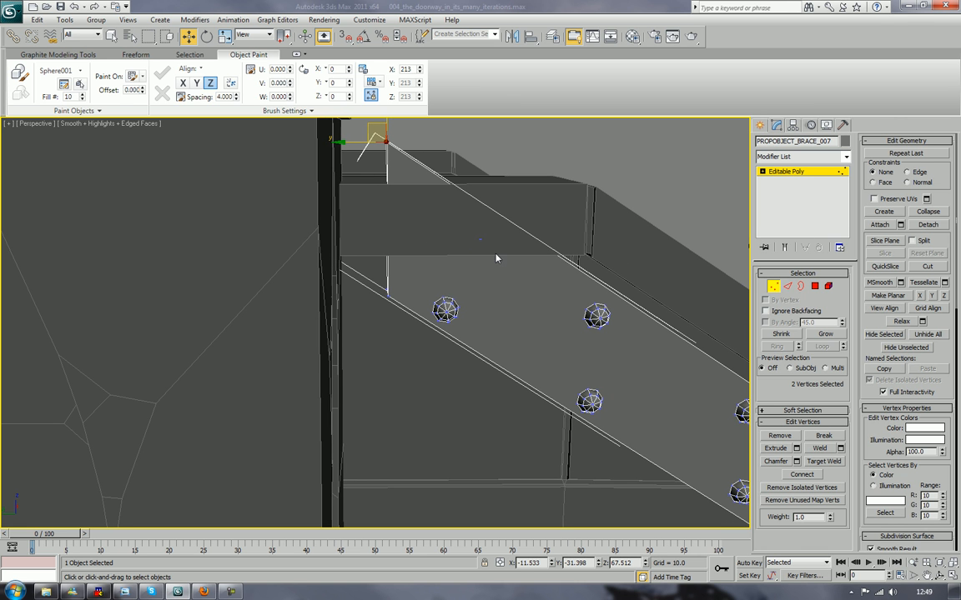
{"action": "left_click", "coordinate": [814, 286]}
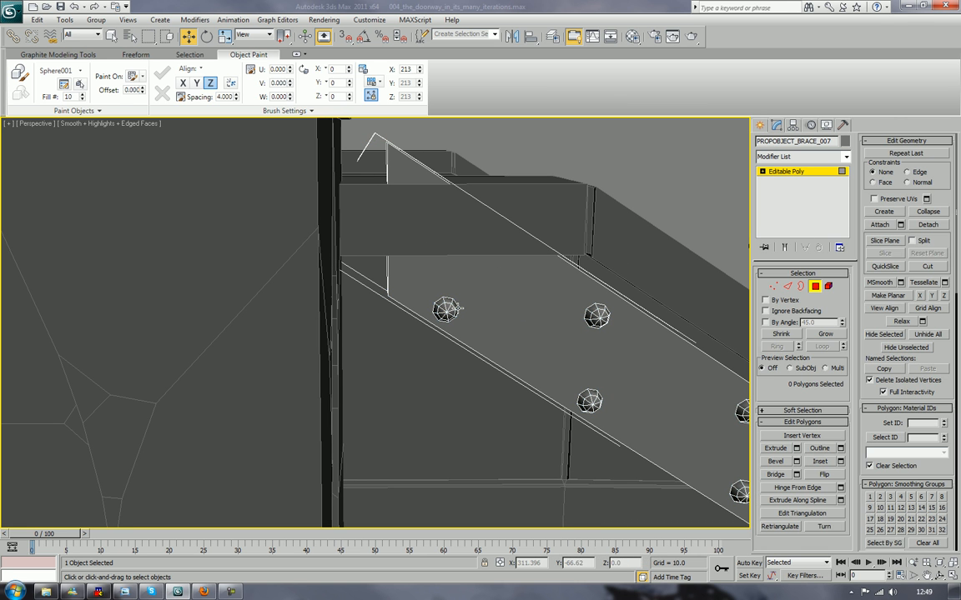
{"action": "left_click", "coordinate": [446, 310]}
{"action": "left_click", "coordinate": [828, 286]}
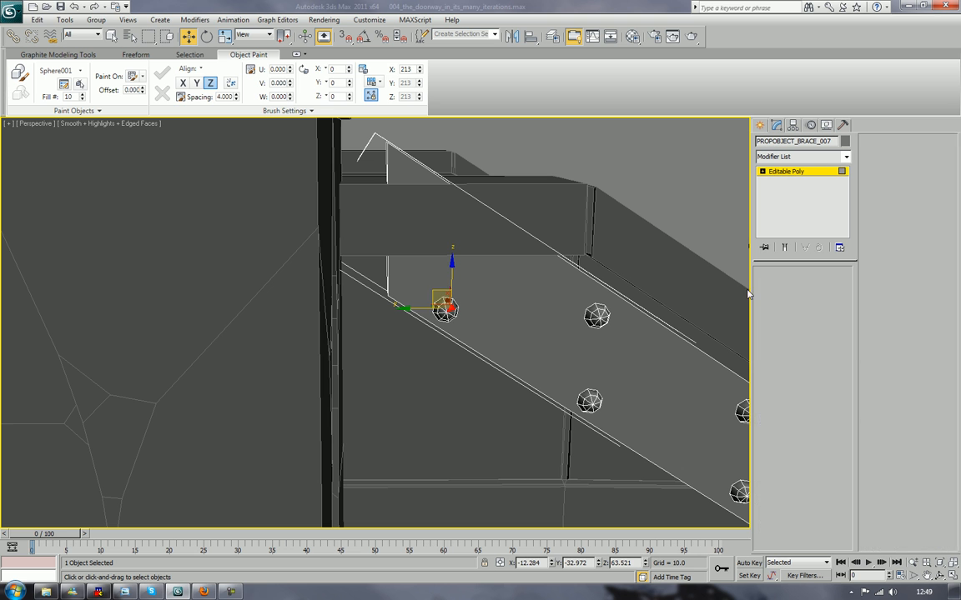
{"action": "left_click", "coordinate": [444, 310]}
{"action": "key", "text": "Delete"}
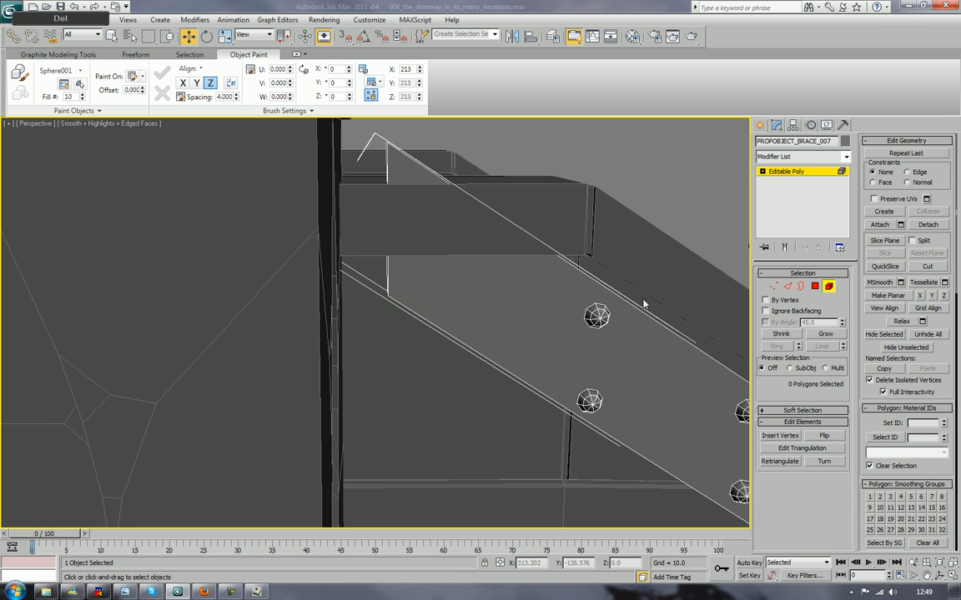
Shift all four vertices of the brace's upper end down the slope to just before the first pair of rivets
{"action": "left_click", "coordinate": [773, 287]}
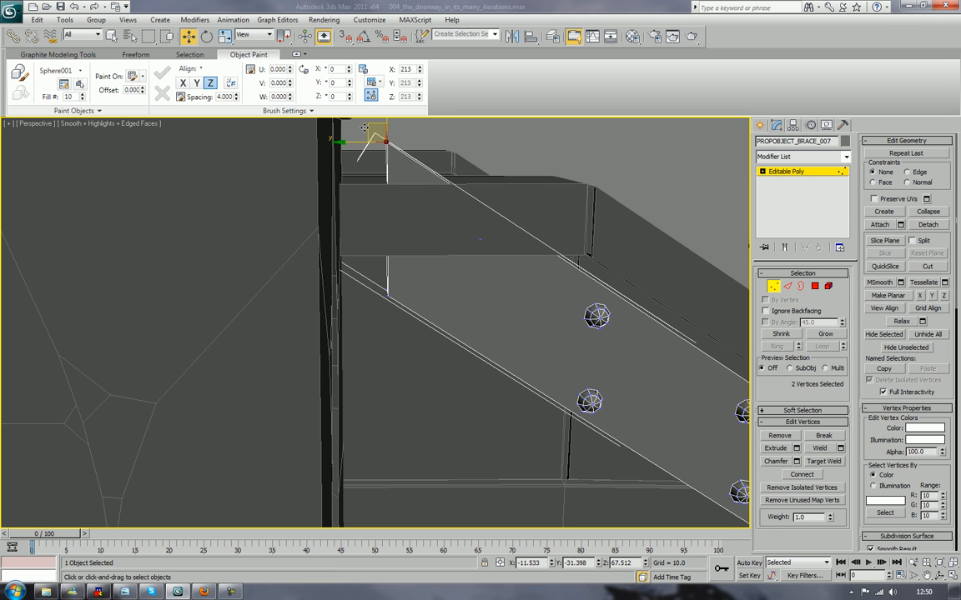
{"action": "left_click_drag", "start_coordinate": [376, 145], "coordinate": [417, 274]}
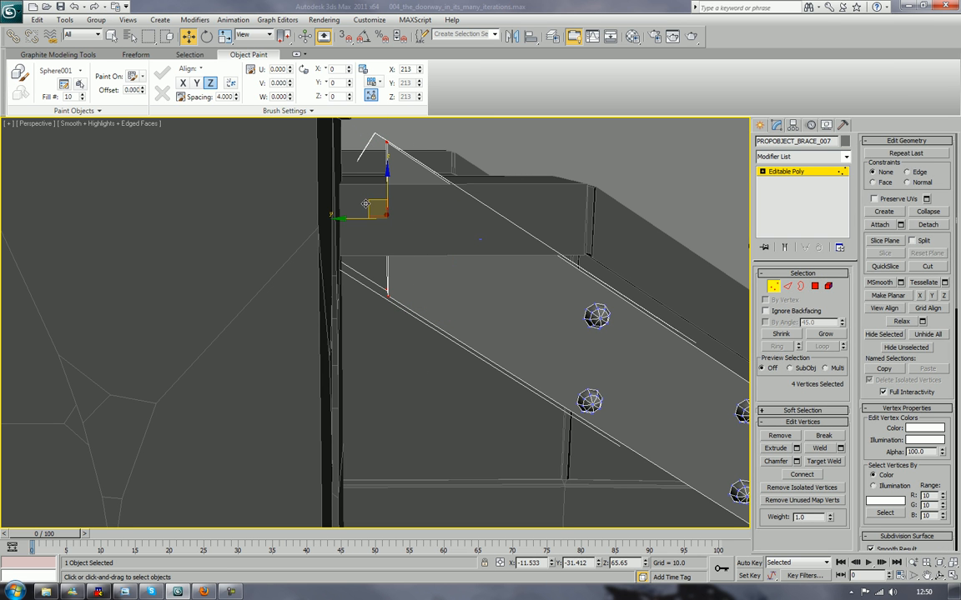
{"action": "left_click_drag", "start_coordinate": [365, 204], "coordinate": [550, 329]}
Extrude the polygon at the brace's upper end horizontally to the pillar
{"action": "left_click", "coordinate": [816, 287]}
{"action": "left_click", "coordinate": [567, 351]}
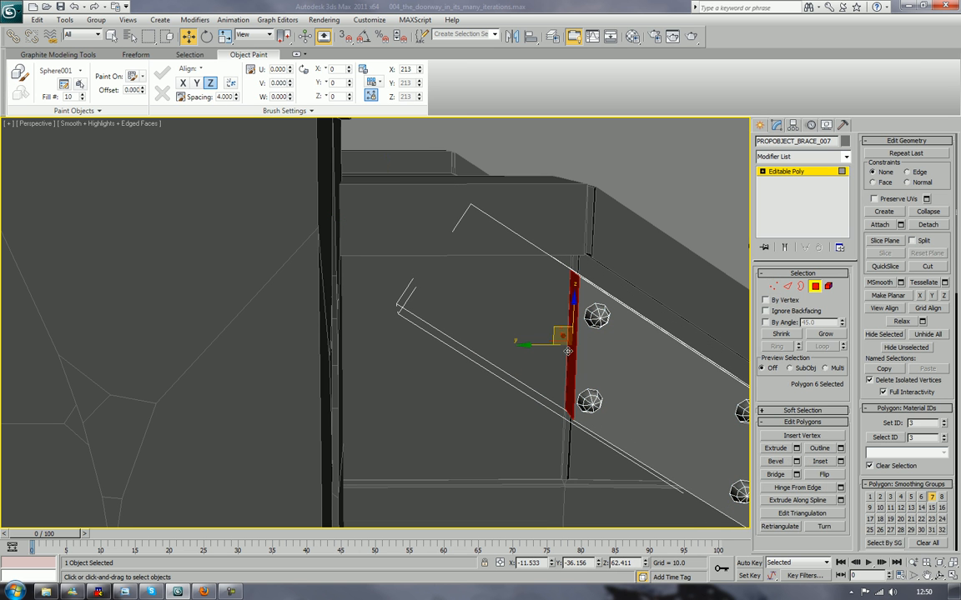
{"action": "left_click", "coordinate": [775, 449]}
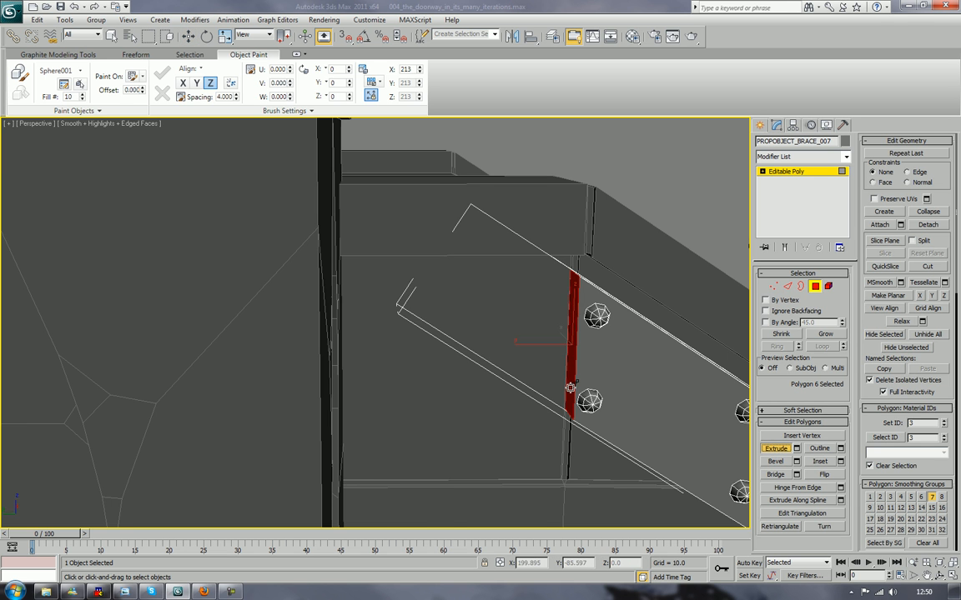
{"action": "left_click_drag", "start_coordinate": [570, 387], "coordinate": [564, 359]}
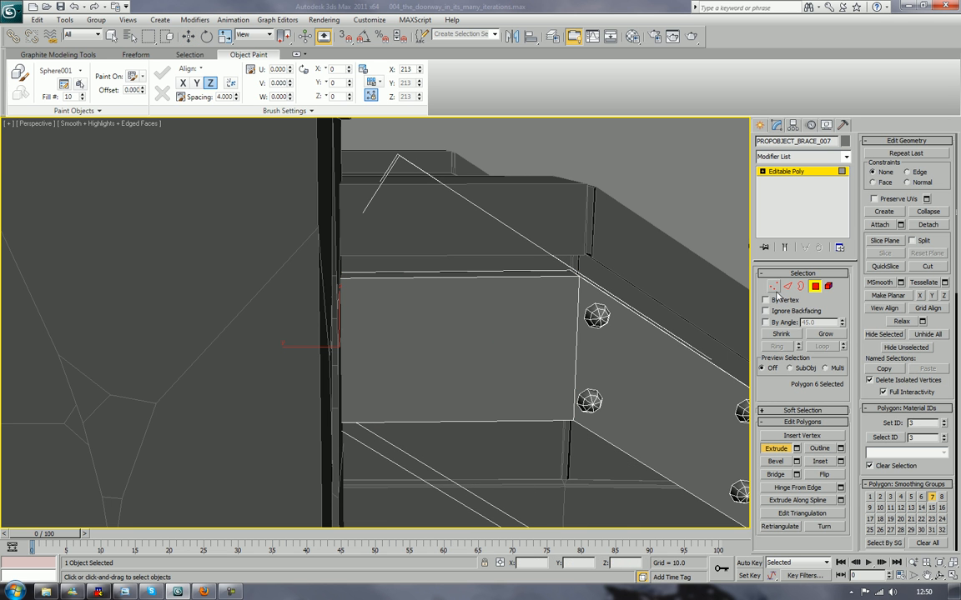
Clone the upper end's rivet pair to element, place the copies beside the pillar on the horizontal section, and deselect the brace
{"action": "left_click", "coordinate": [829, 287]}
{"action": "left_click", "coordinate": [591, 401]}
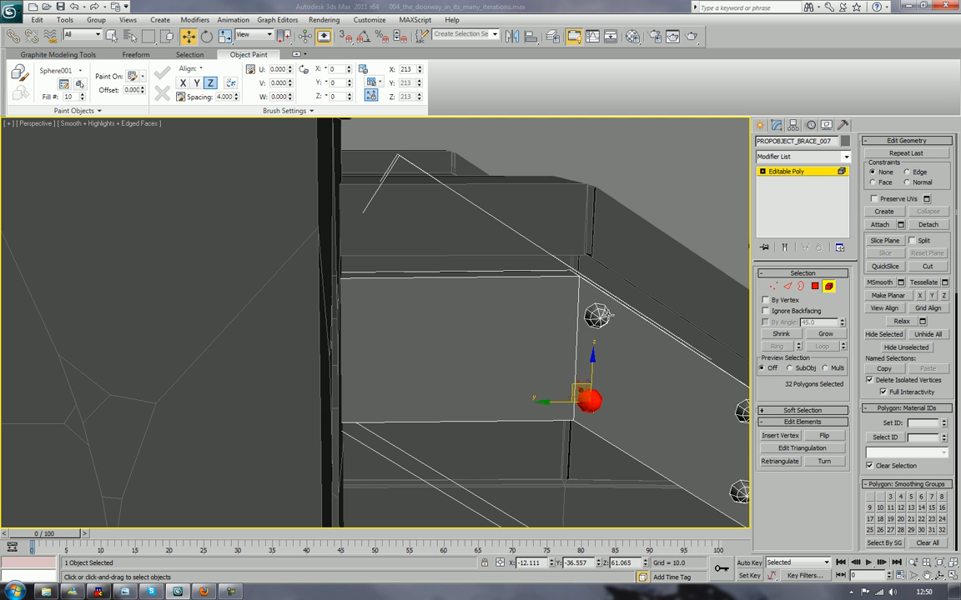
{"action": "left_click", "coordinate": [589, 323], "text": "ctrl"}
{"action": "mouse_move", "coordinate": [581, 307]}
{"action": "left_mouse_down", "text": "shift"}
{"action": "mouse_move", "coordinate": [452, 296]}
{"action": "mouse_move", "coordinate": [353, 304]}
{"action": "left_mouse_up", "text": "shift"}
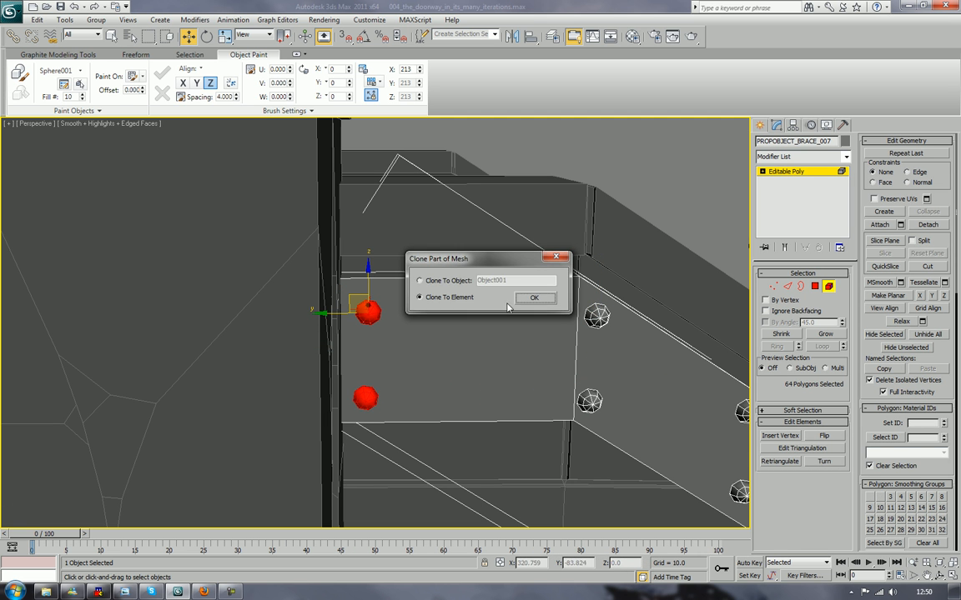
{"action": "left_click", "coordinate": [532, 296]}
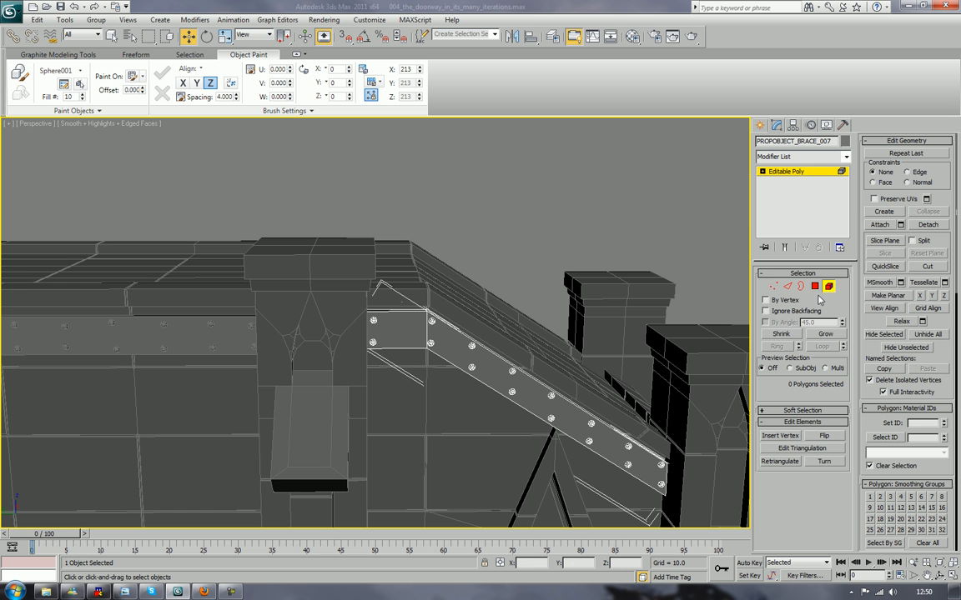
{"action": "left_click", "coordinate": [828, 289]}
{"action": "left_click", "coordinate": [568, 207]}
{"action": "scroll", "coordinate": [565, 251], "scroll_direction": "down", "scroll_amount": 4}
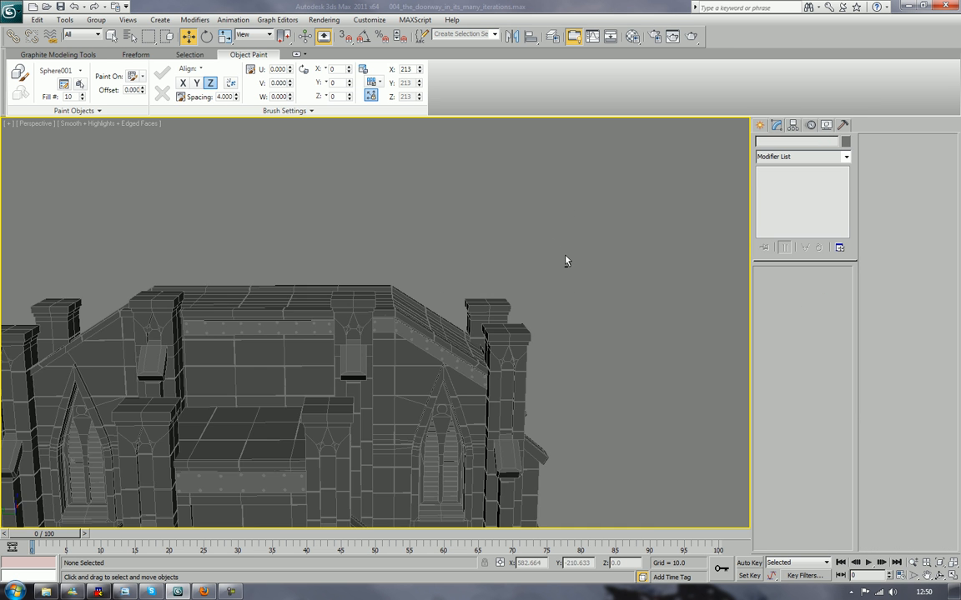
{"action": "middle_click_drag", "start_coordinate": [542, 244], "coordinate": [570, 248], "text": "alt"}
{"action": "scroll", "coordinate": [567, 251], "scroll_direction": "up", "scroll_amount": 6}
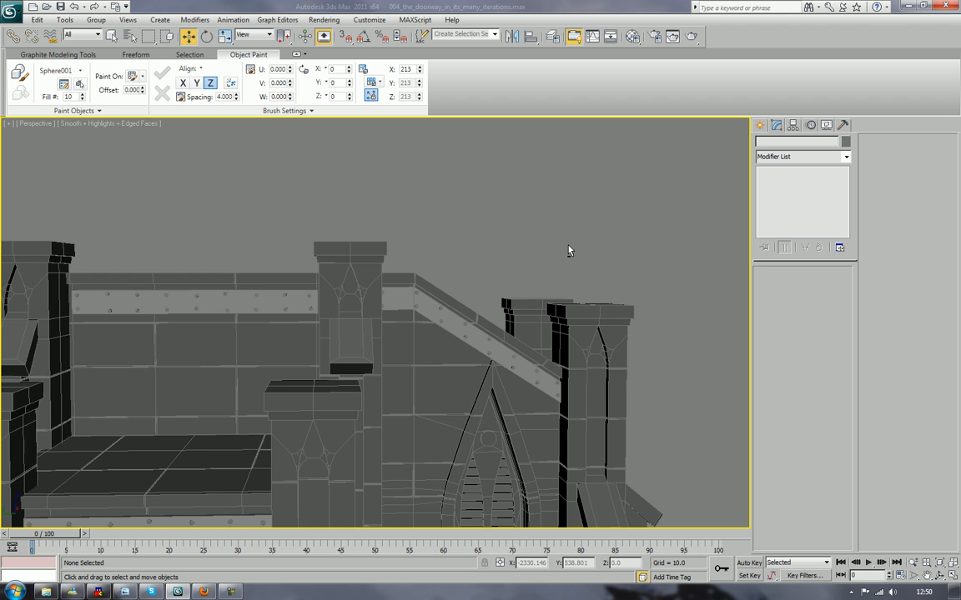
Lower the vertices of the brace's horizontal section and its two rivet pairs slightly beside the pillar
{"action": "scroll", "coordinate": [552, 262], "scroll_direction": "up", "scroll_amount": 3}
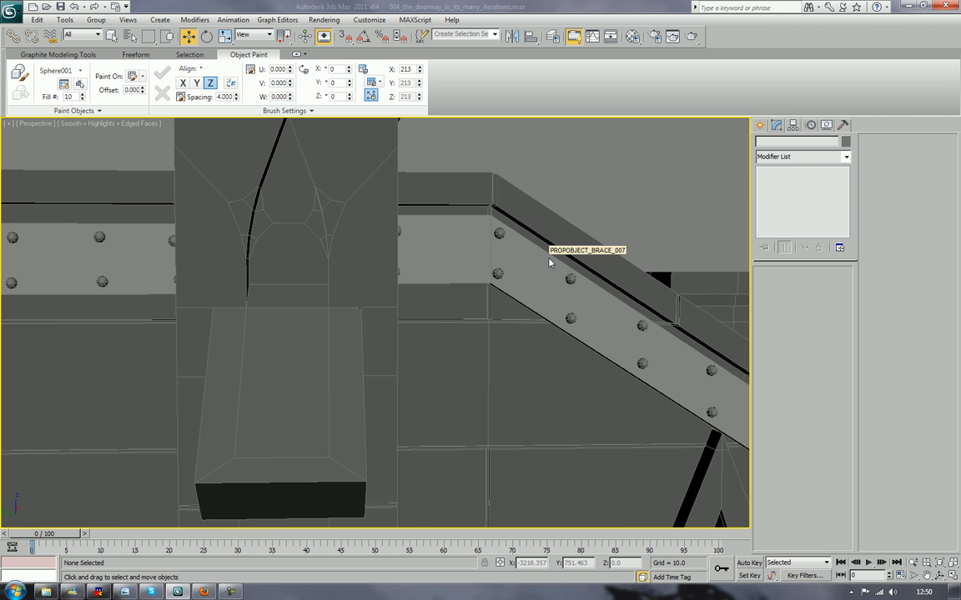
{"action": "left_click", "coordinate": [547, 279]}
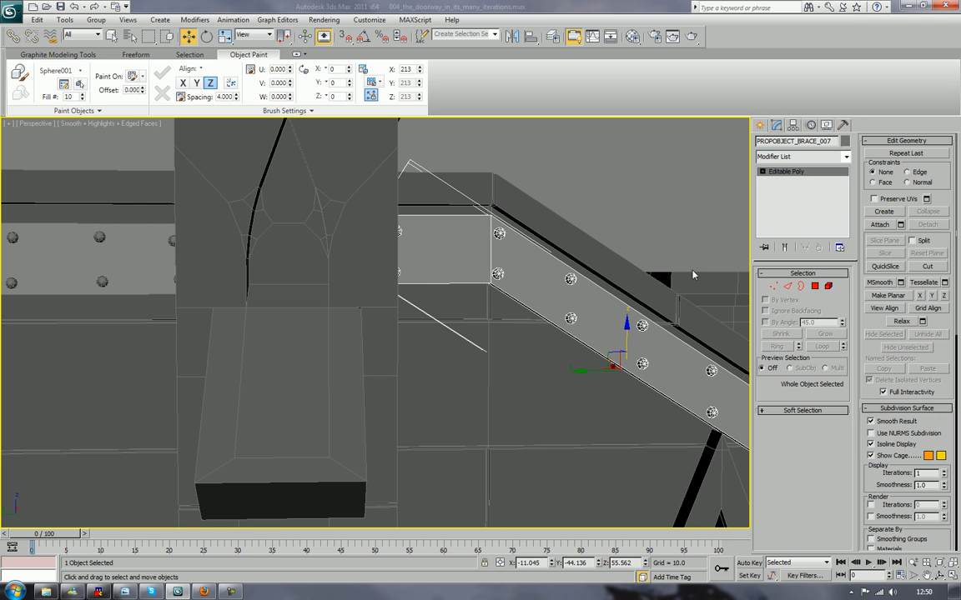
{"action": "key", "text": "1"}
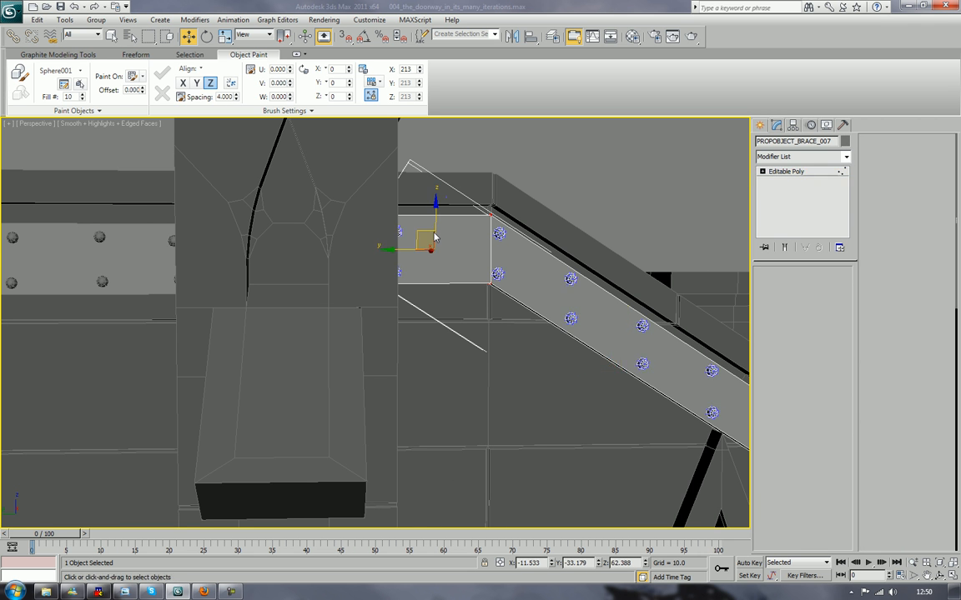
{"action": "left_click_drag", "start_coordinate": [408, 212], "coordinate": [517, 309]}
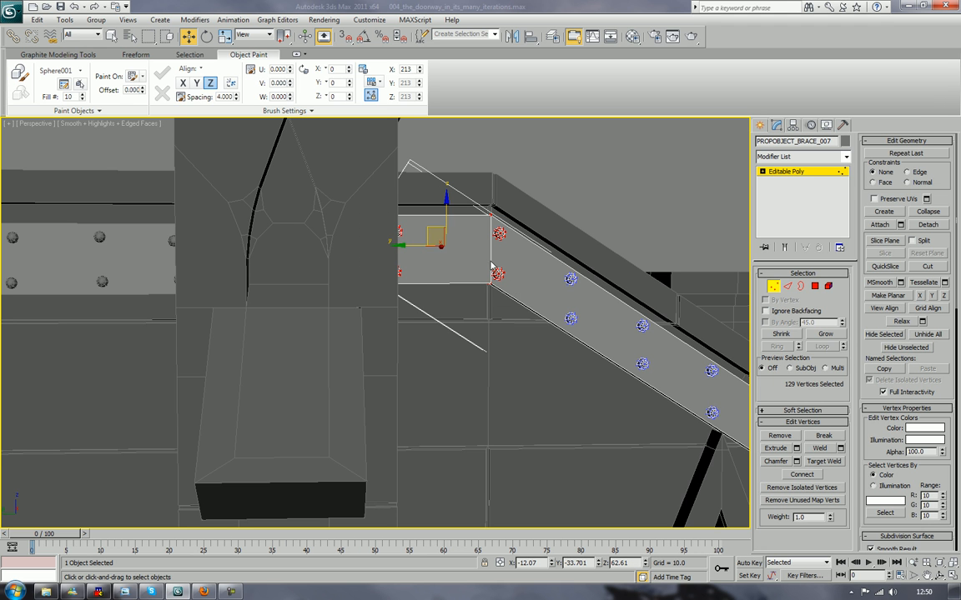
{"action": "left_click_drag", "start_coordinate": [447, 211], "coordinate": [448, 222]}
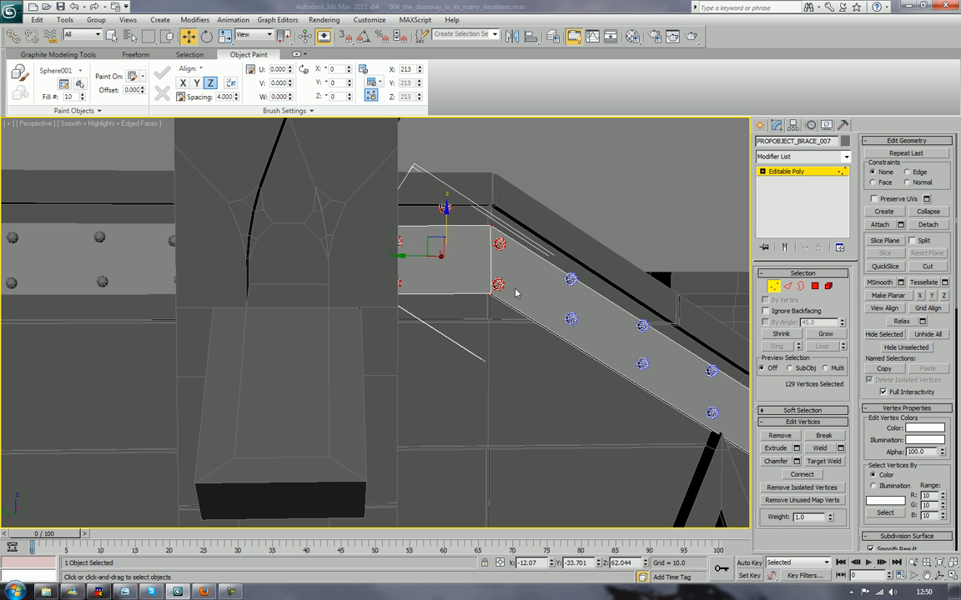
Select the two rivet elements of the fourth pair down the slope and lower them slightly to centre them on the brace
{"action": "left_click", "coordinate": [830, 287]}
{"action": "left_click", "coordinate": [710, 370]}
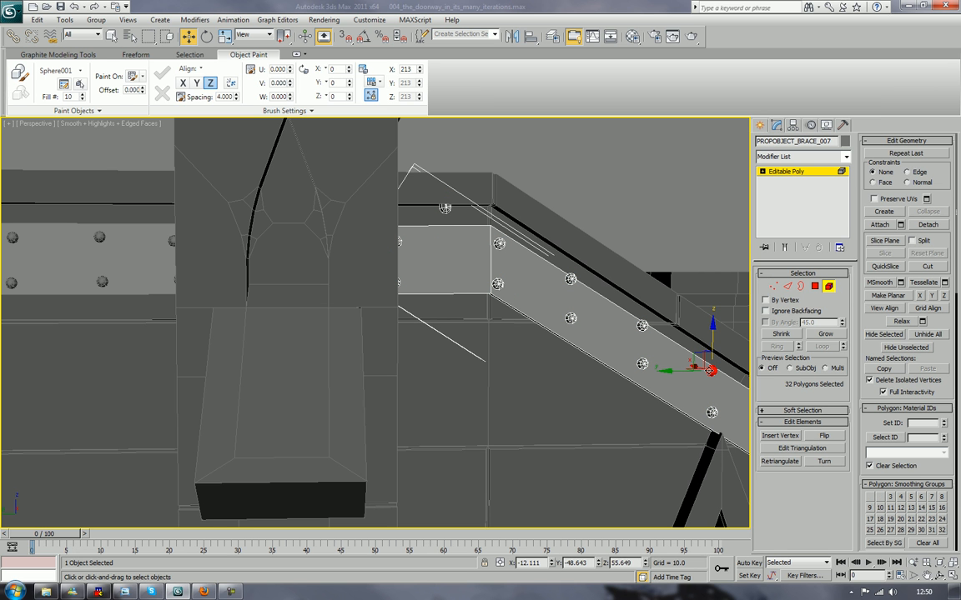
{"action": "left_click", "coordinate": [710, 412], "text": "ctrl"}
{"action": "middle_click_drag", "start_coordinate": [702, 420], "coordinate": [655, 405]}
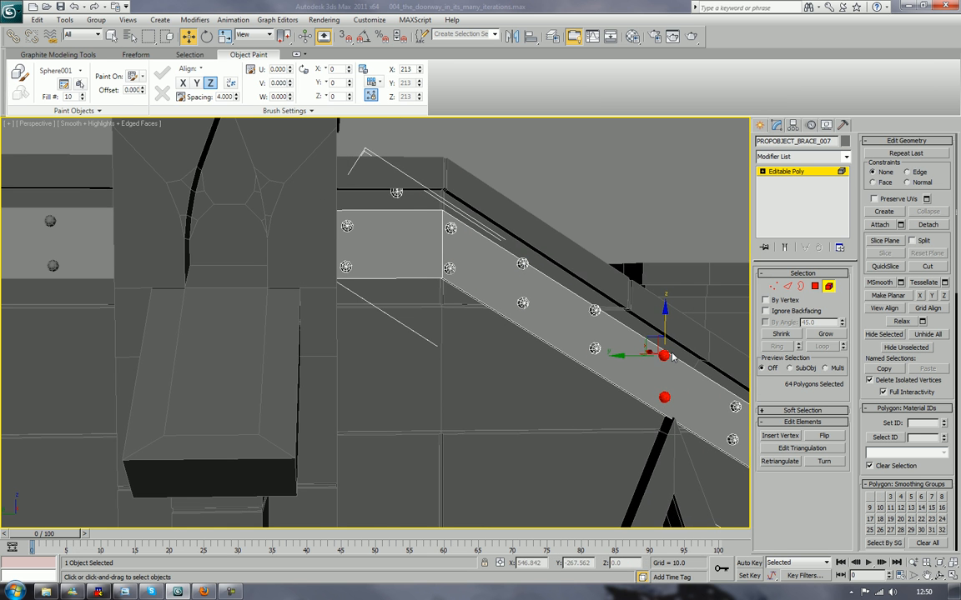
{"action": "mouse_move", "coordinate": [663, 327]}
{"action": "left_mouse_down"}
{"action": "mouse_move", "coordinate": [671, 337]}
{"action": "mouse_move", "coordinate": [662, 330]}
{"action": "left_mouse_up"}
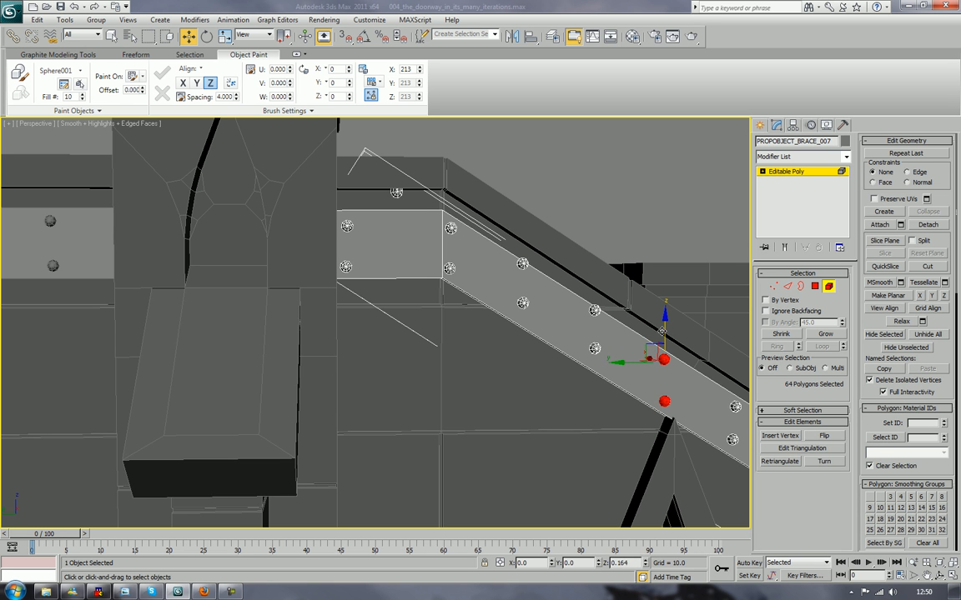
Lower the third and second rivet pairs on the sloping part slightly to even out their position on the brace
{"action": "left_click", "coordinate": [591, 310]}
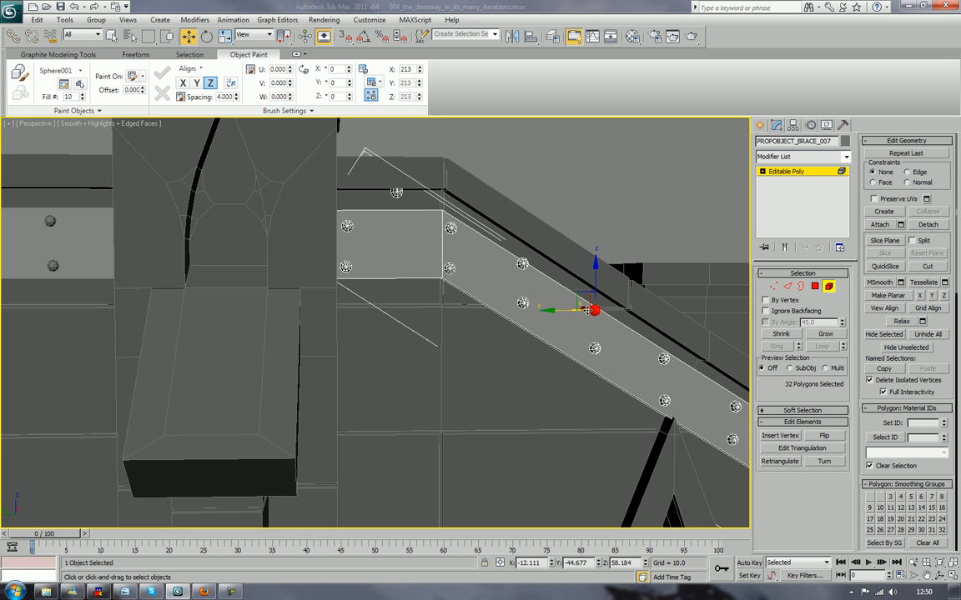
{"action": "left_click", "coordinate": [594, 348], "text": "ctrl"}
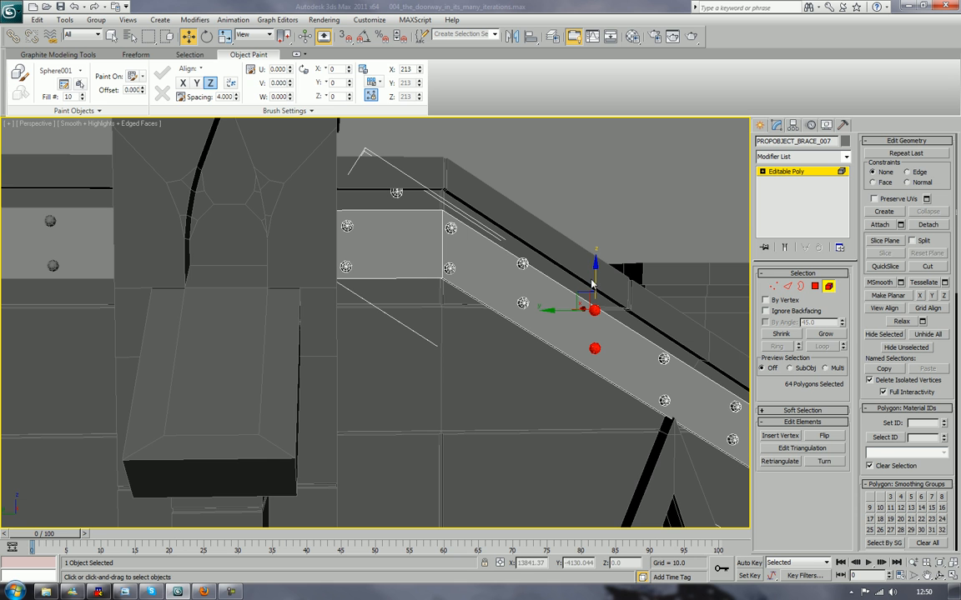
{"action": "left_click_drag", "start_coordinate": [596, 278], "coordinate": [524, 263]}
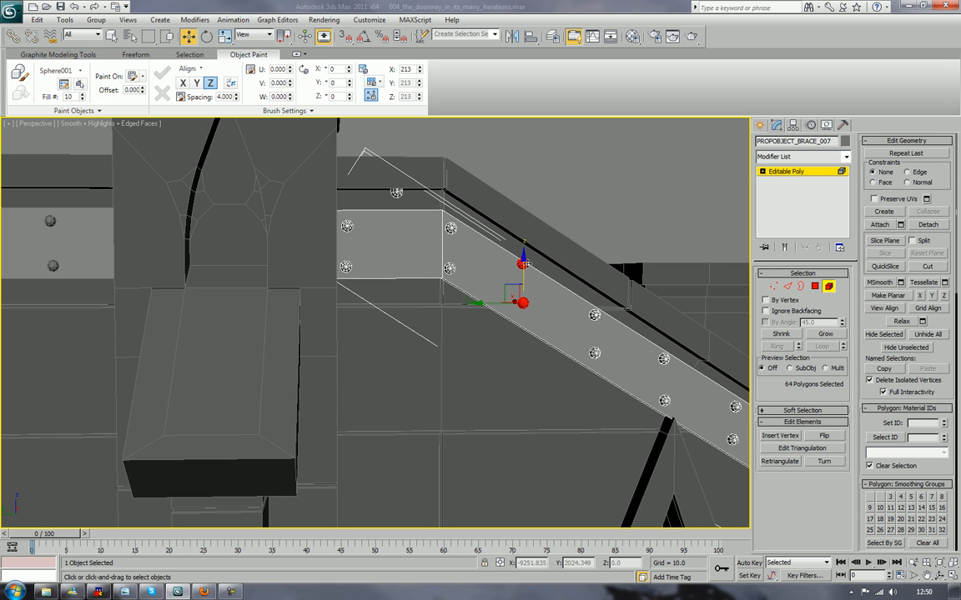
{"action": "left_click", "coordinate": [525, 264]}
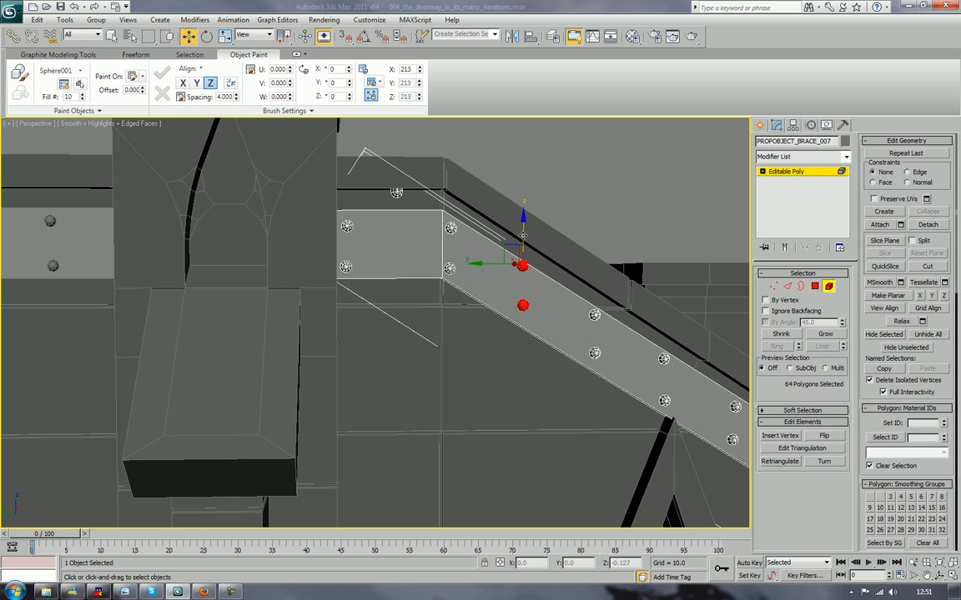
Raise the two bottom vertices at the brace's lower end slightly and leave vertex editing
{"action": "middle_click_drag", "start_coordinate": [585, 285], "coordinate": [515, 252]}
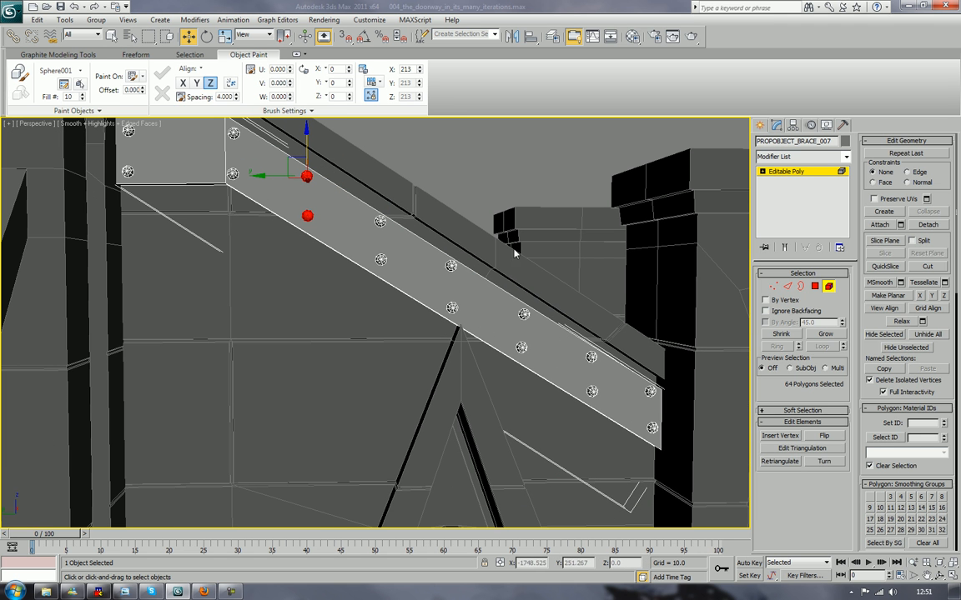
{"action": "key", "text": "1"}
{"action": "left_click_drag", "start_coordinate": [688, 475], "coordinate": [659, 405]}
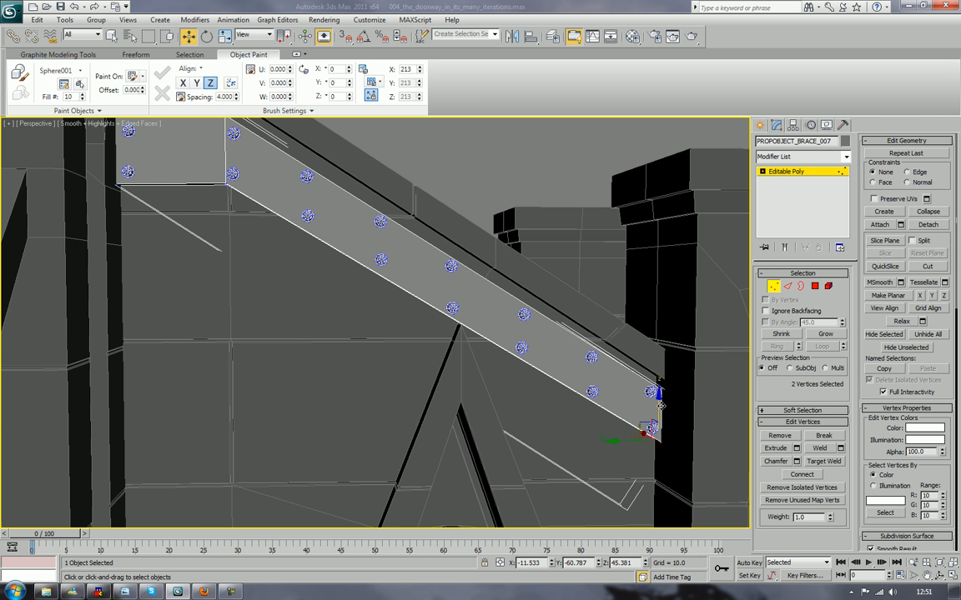
{"action": "scroll", "coordinate": [660, 409], "scroll_direction": "down", "scroll_amount": 3}
{"action": "left_click", "coordinate": [774, 288]}
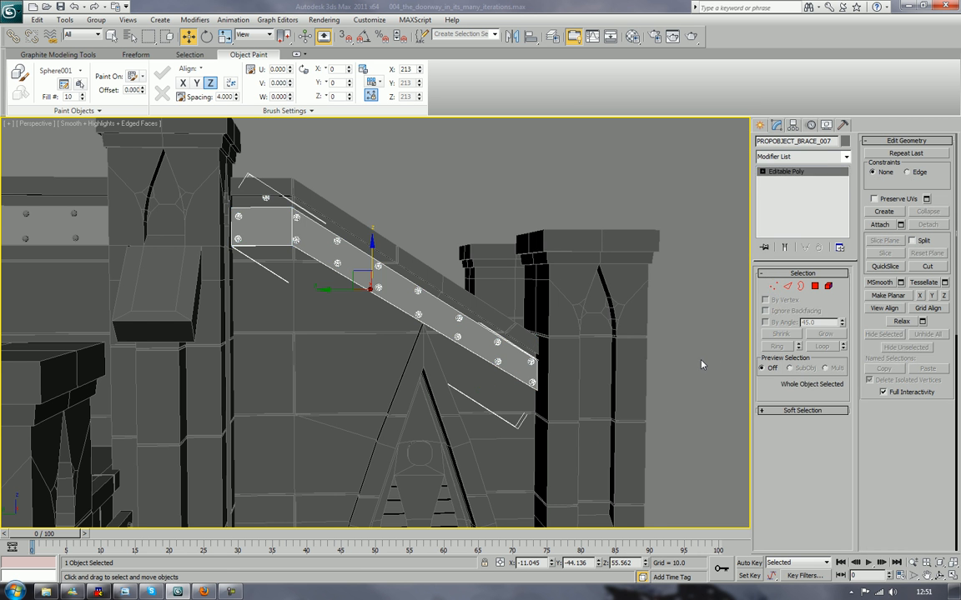
Deselect the brace and turn off the edged-faces display to show the whole building in plain shading
{"action": "left_click", "coordinate": [701, 364]}
{"action": "scroll", "coordinate": [700, 365], "scroll_direction": "down", "scroll_amount": 5}
{"action": "middle_click_drag", "start_coordinate": [700, 365], "coordinate": [725, 335], "text": "alt"}
{"action": "key", "text": "F4"}
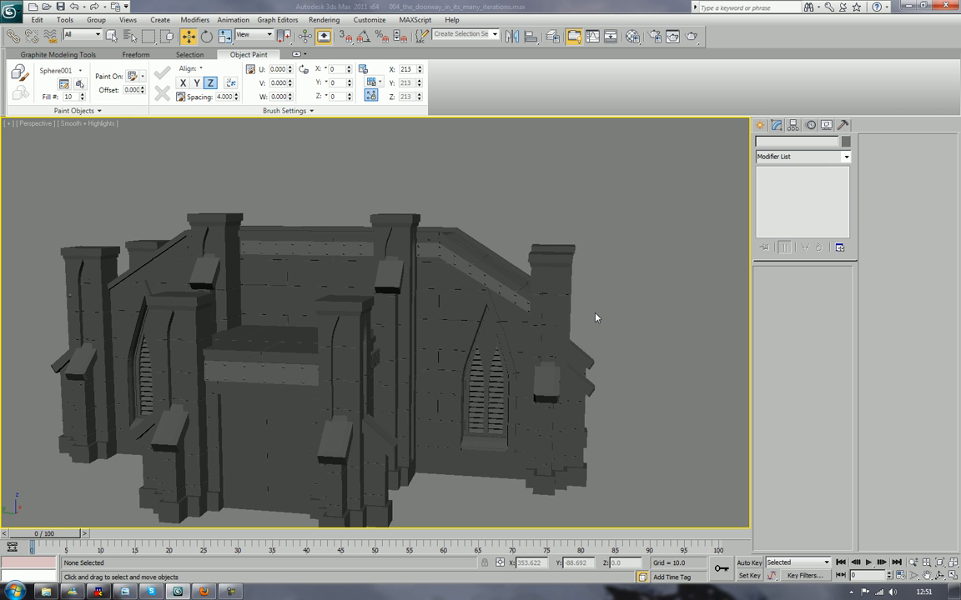
{"action": "key", "text": "w"}
Delete the stray rivet element floating above the sloping brace's horizontal section
{"action": "middle_click_drag", "start_coordinate": [500, 305], "coordinate": [592, 287], "text": "alt"}
{"action": "scroll", "coordinate": [538, 291], "scroll_direction": "up", "scroll_amount": 5}
{"action": "scroll", "coordinate": [566, 261], "scroll_direction": "up", "scroll_amount": 2}
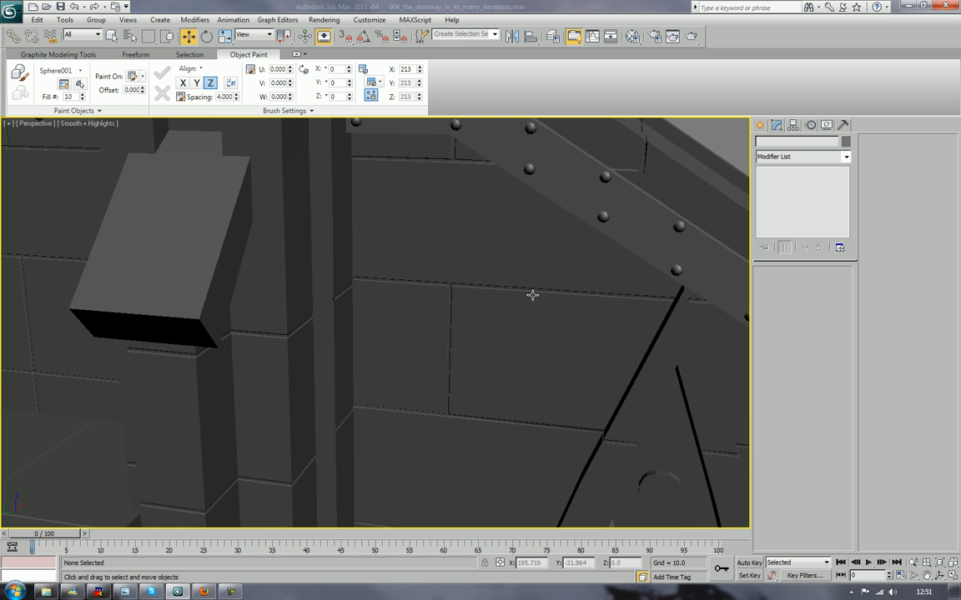
{"action": "middle_click_drag", "start_coordinate": [536, 318], "coordinate": [574, 358], "text": "alt"}
{"action": "left_click", "coordinate": [584, 344]}
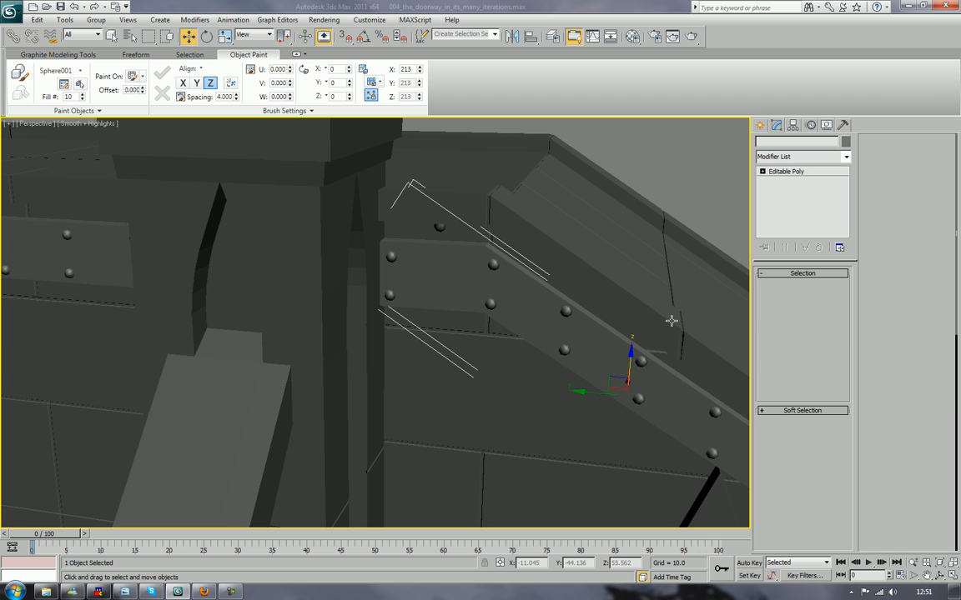
{"action": "left_click", "coordinate": [773, 287]}
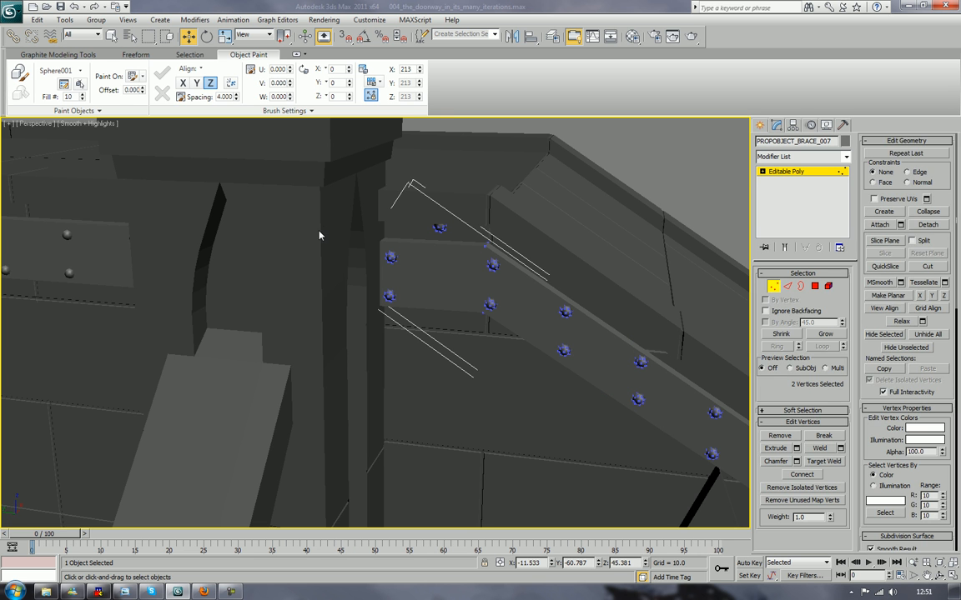
{"action": "left_click", "coordinate": [828, 286]}
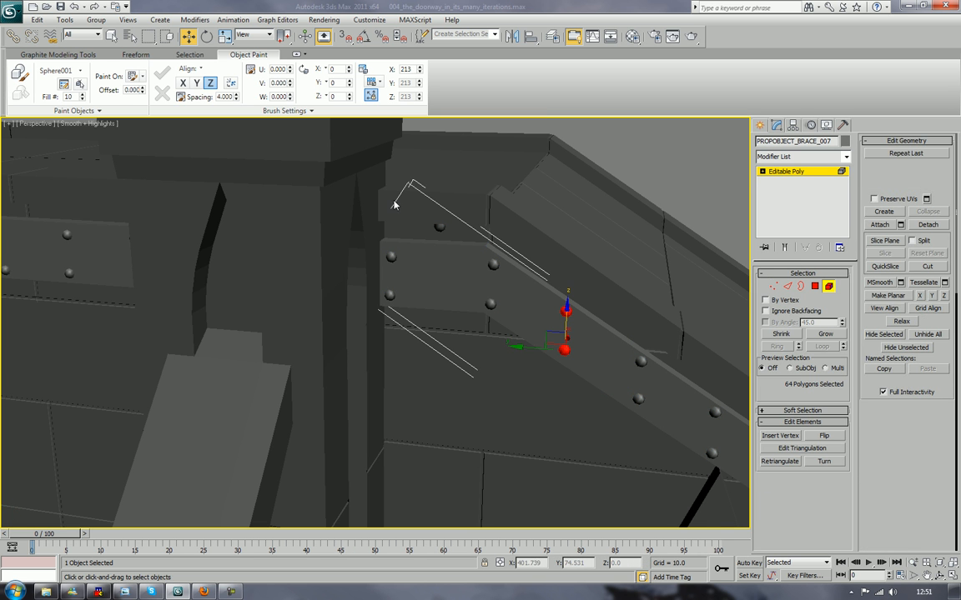
{"action": "left_click", "coordinate": [440, 228]}
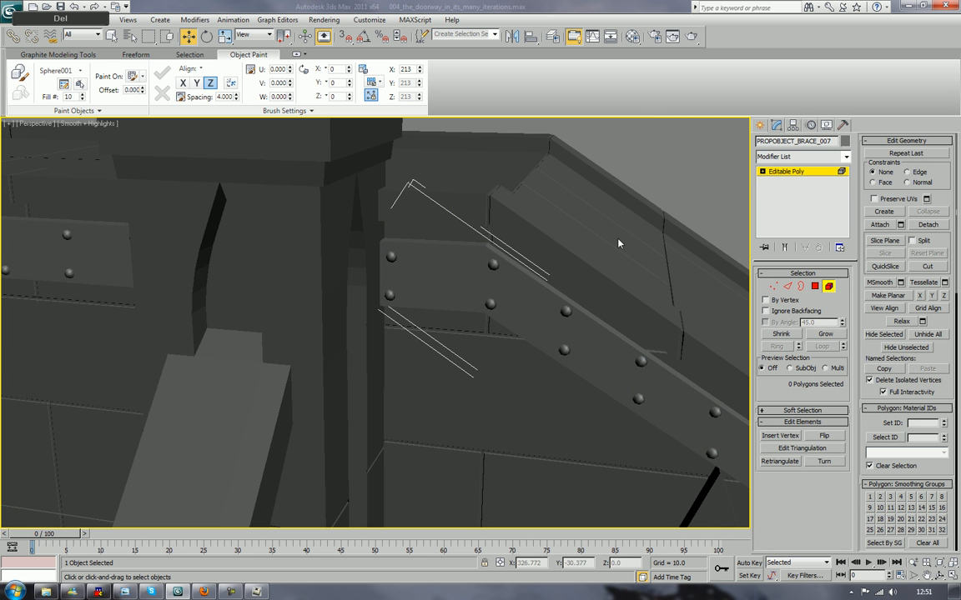
Lower the top vertices of the brace's horizontal section together with its upper rivets slightly
{"action": "key", "text": "1"}
{"action": "left_click_drag", "start_coordinate": [337, 230], "coordinate": [465, 253]}
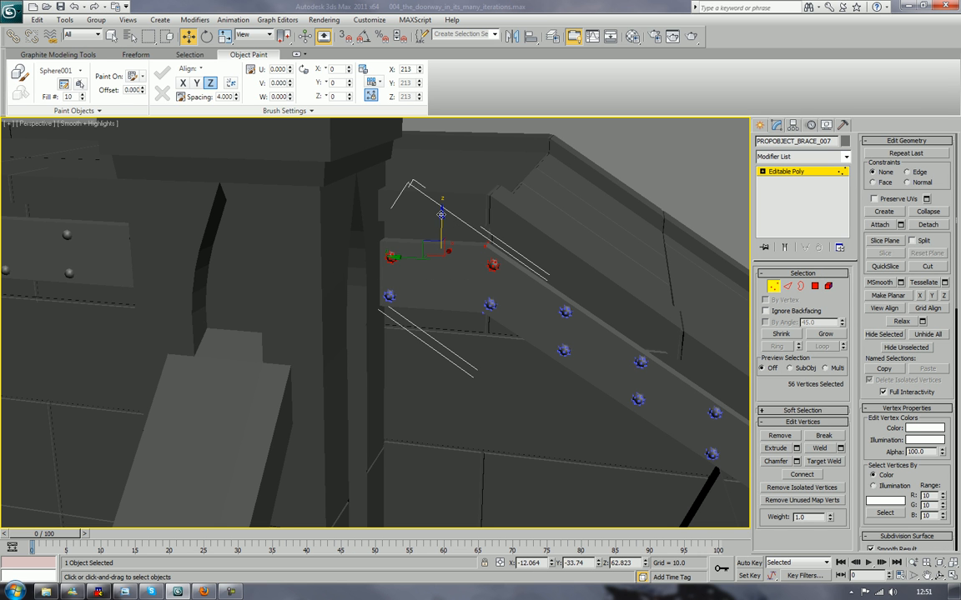
{"action": "left_click_drag", "start_coordinate": [440, 214], "coordinate": [446, 221]}
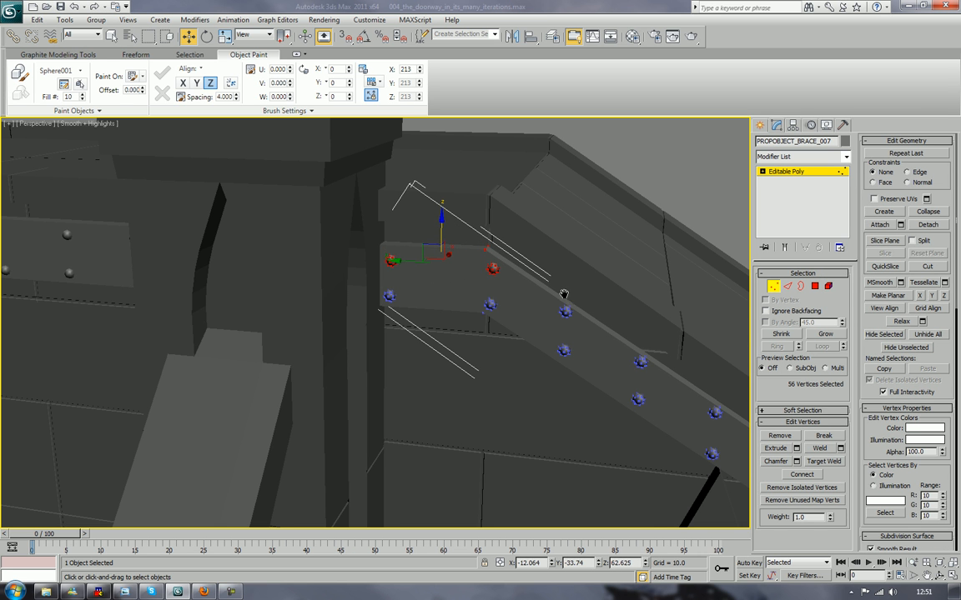
{"action": "scroll", "coordinate": [564, 294], "scroll_direction": "down", "scroll_amount": 6}
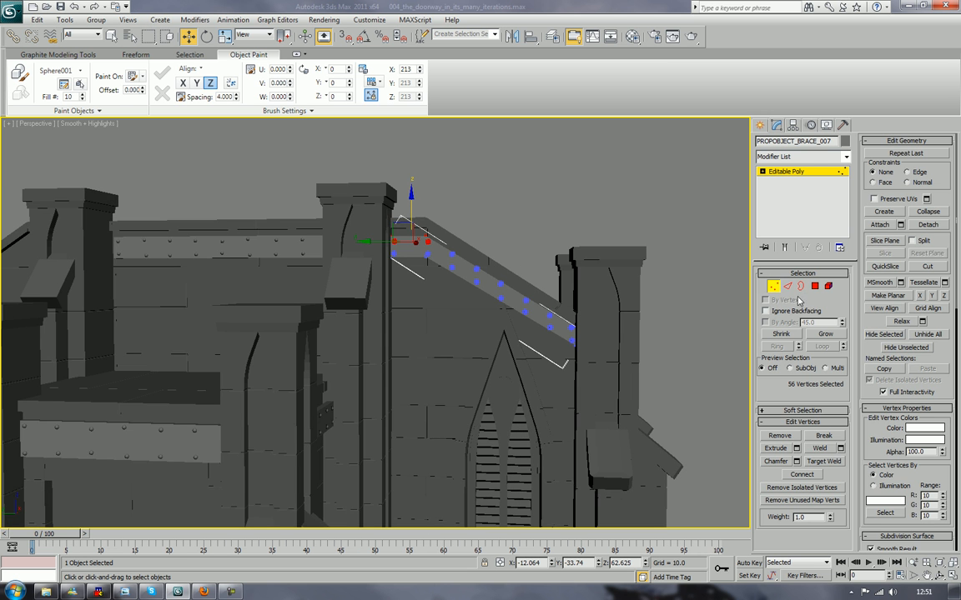
{"action": "left_click", "coordinate": [826, 287]}
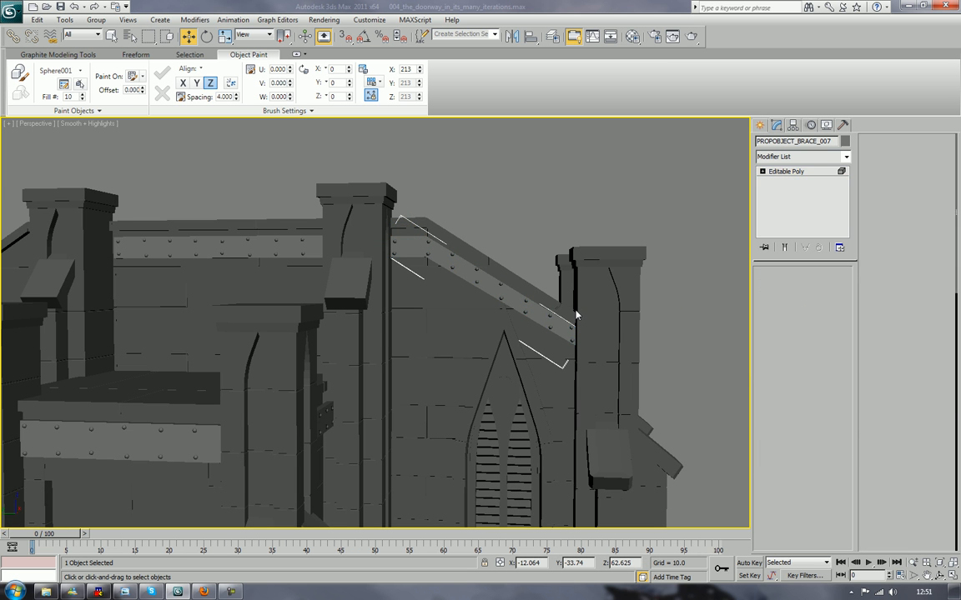
Examine the sloping brace's fit against the roof edge and pillars from several angles, and deselect it
{"action": "middle_click_drag", "start_coordinate": [556, 294], "coordinate": [489, 315], "text": "alt"}
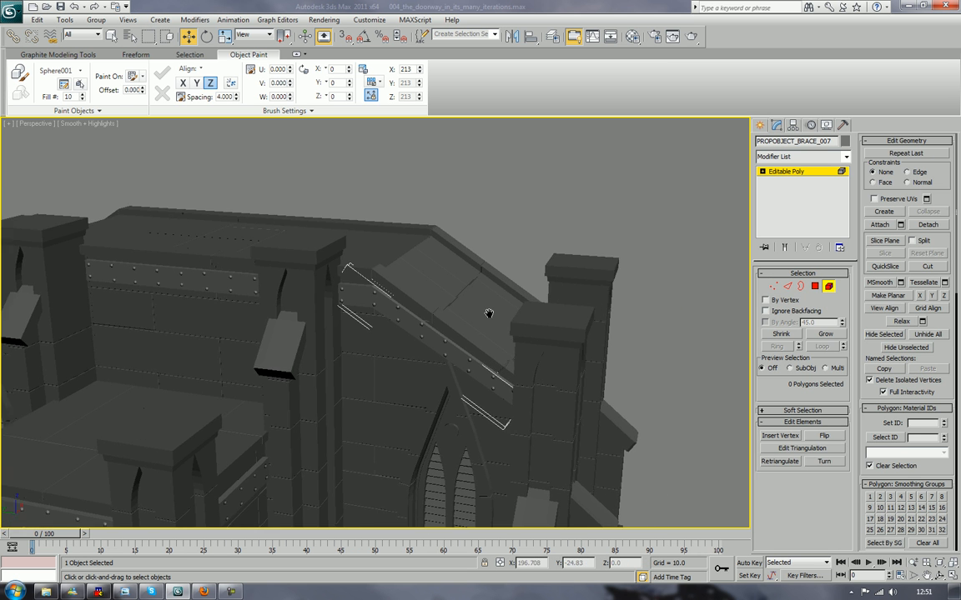
{"action": "scroll", "coordinate": [499, 305], "scroll_direction": "up", "scroll_amount": 6}
{"action": "scroll", "coordinate": [500, 304], "scroll_direction": "down", "scroll_amount": 5}
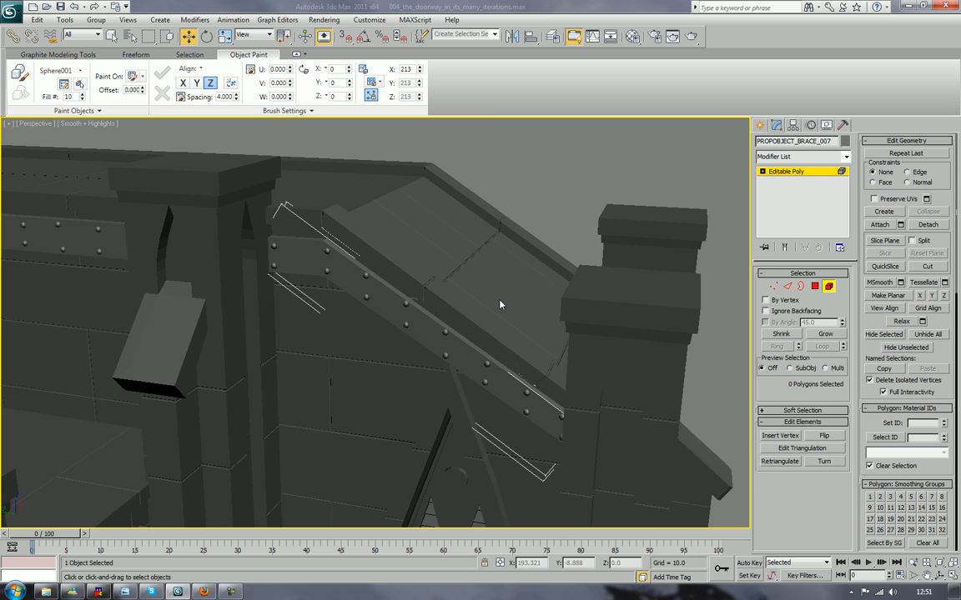
{"action": "left_click", "coordinate": [828, 286]}
{"action": "scroll", "coordinate": [609, 324], "scroll_direction": "down", "scroll_amount": 3}
{"action": "middle_click_drag", "start_coordinate": [609, 323], "coordinate": [605, 266], "text": "alt"}
{"action": "scroll", "coordinate": [606, 270], "scroll_direction": "down", "scroll_amount": 3}
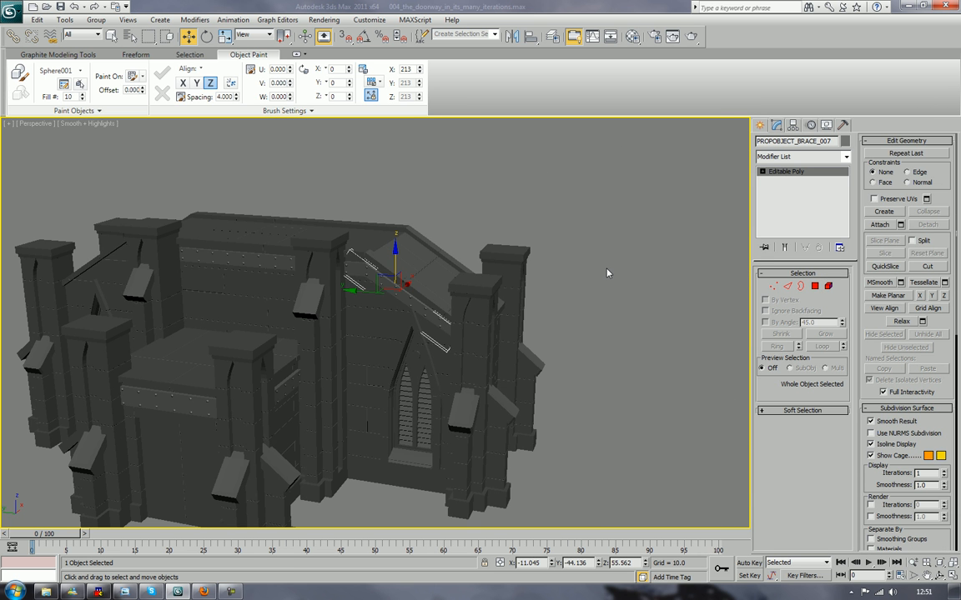
{"action": "left_click", "coordinate": [692, 266]}
Select all five braces together: the upper wall, porch front, both porch sides and the sloping roof edge
{"action": "middle_click_drag", "start_coordinate": [452, 283], "coordinate": [426, 296], "text": "alt"}
{"action": "left_click", "coordinate": [207, 253]}
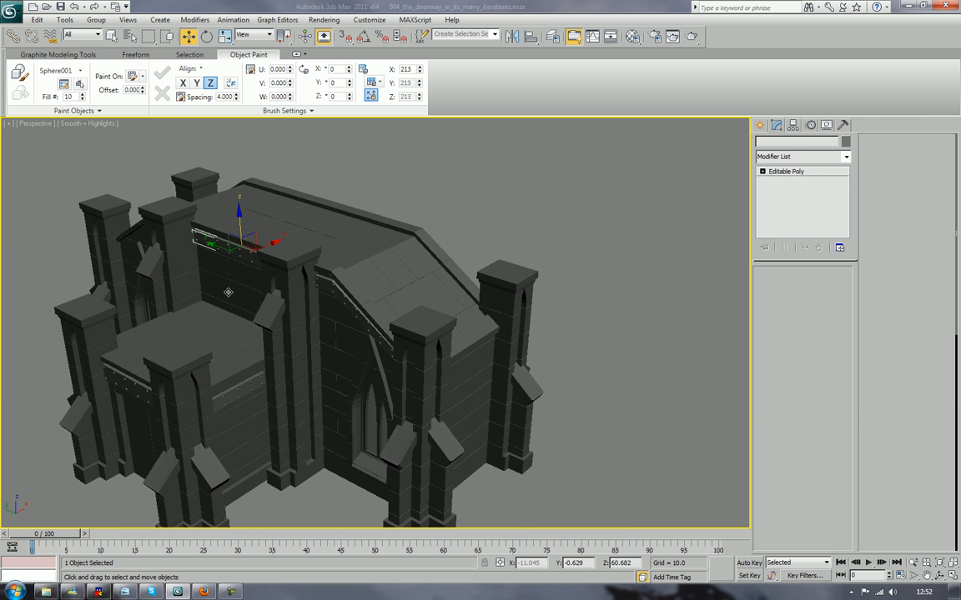
{"action": "middle_click_drag", "start_coordinate": [208, 251], "coordinate": [414, 227], "text": "alt"}
{"action": "left_click", "coordinate": [364, 286], "text": "ctrl"}
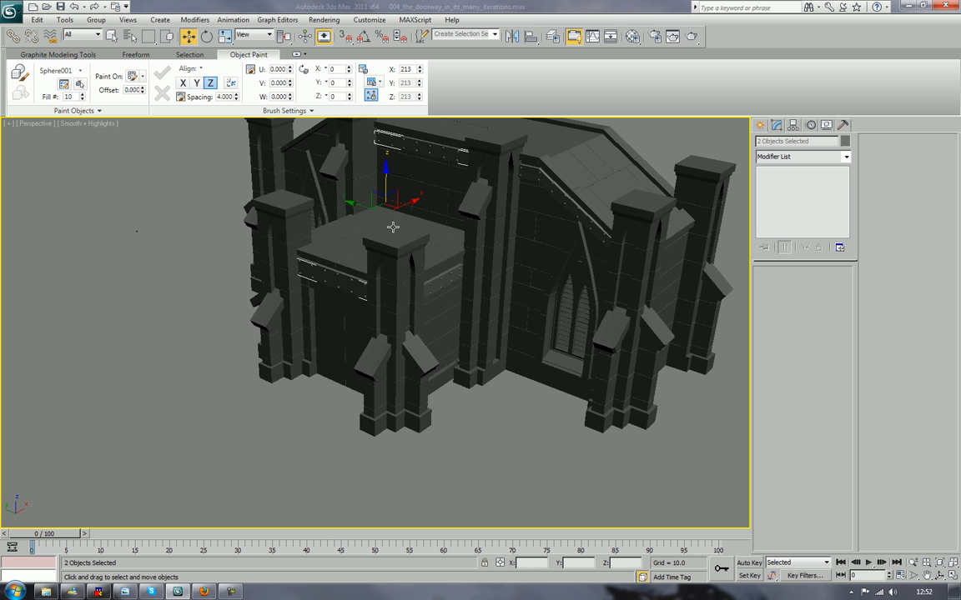
{"action": "left_click", "coordinate": [452, 273], "text": "ctrl"}
{"action": "left_click", "coordinate": [463, 206], "text": "ctrl"}
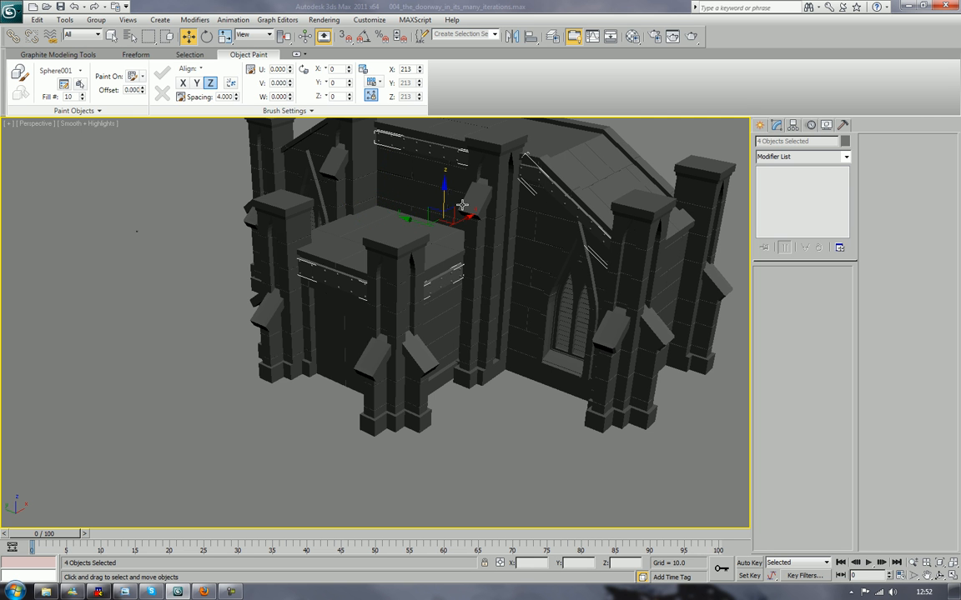
{"action": "middle_click_drag", "start_coordinate": [463, 206], "coordinate": [521, 282], "text": "alt"}
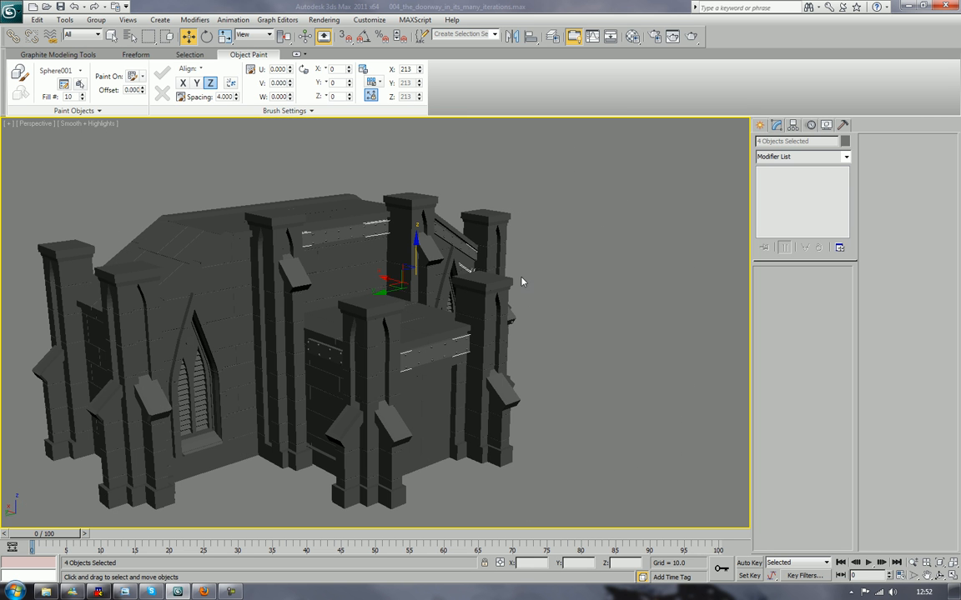
{"action": "left_click", "coordinate": [334, 357], "text": "ctrl"}
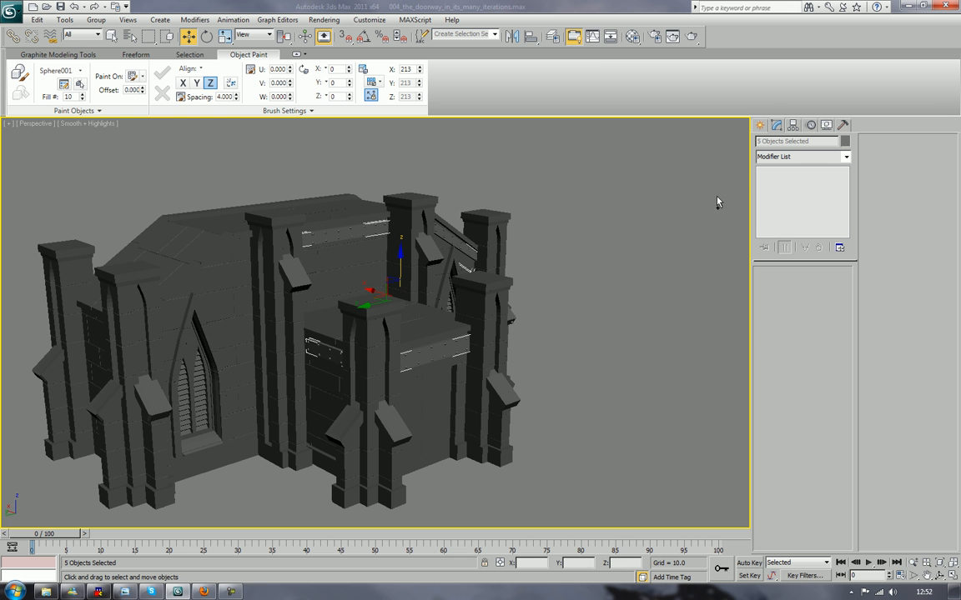
Create a layer named Bracing from the five selected braces, close the layer manager and deselect everything
{"action": "left_click", "coordinate": [553, 36]}
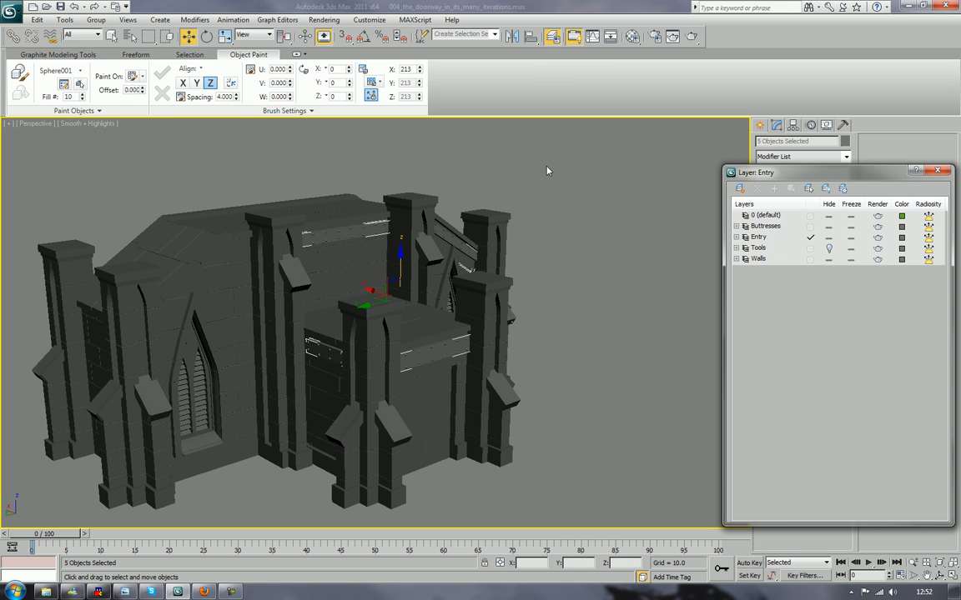
{"action": "left_click", "coordinate": [739, 190]}
{"action": "right_click", "coordinate": [772, 249]}
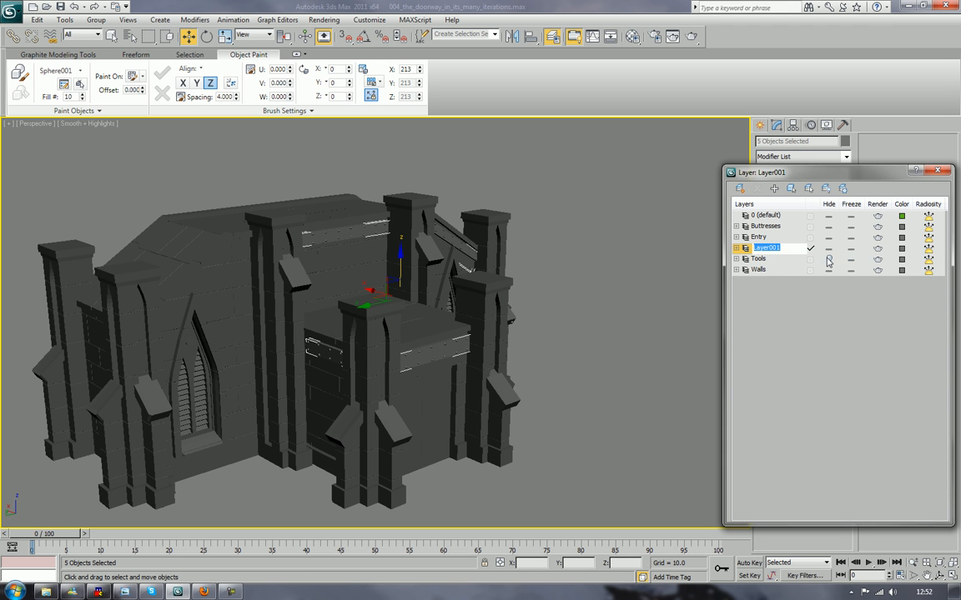
{"action": "type", "text": "Bracing"}
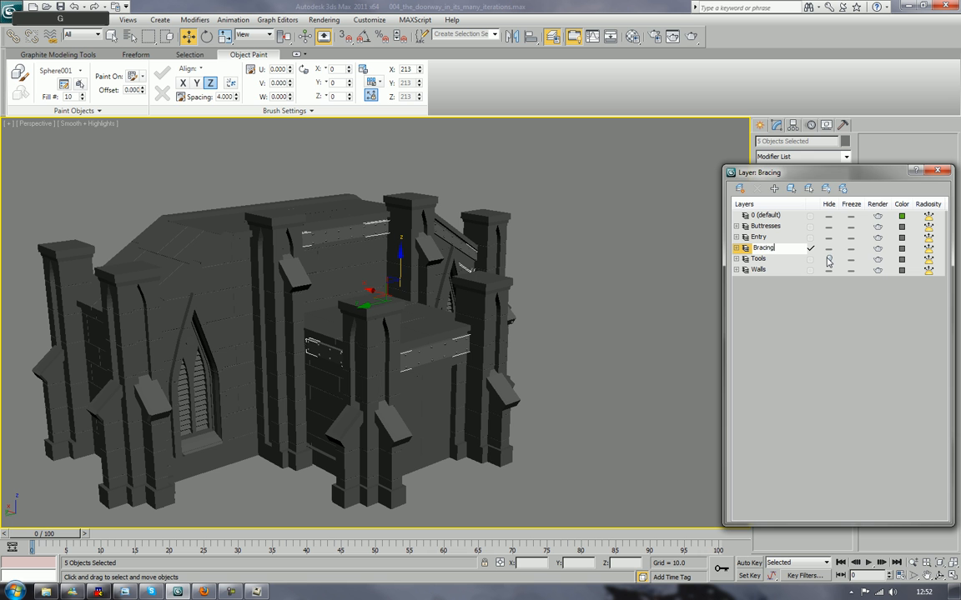
{"action": "key", "text": "Return"}
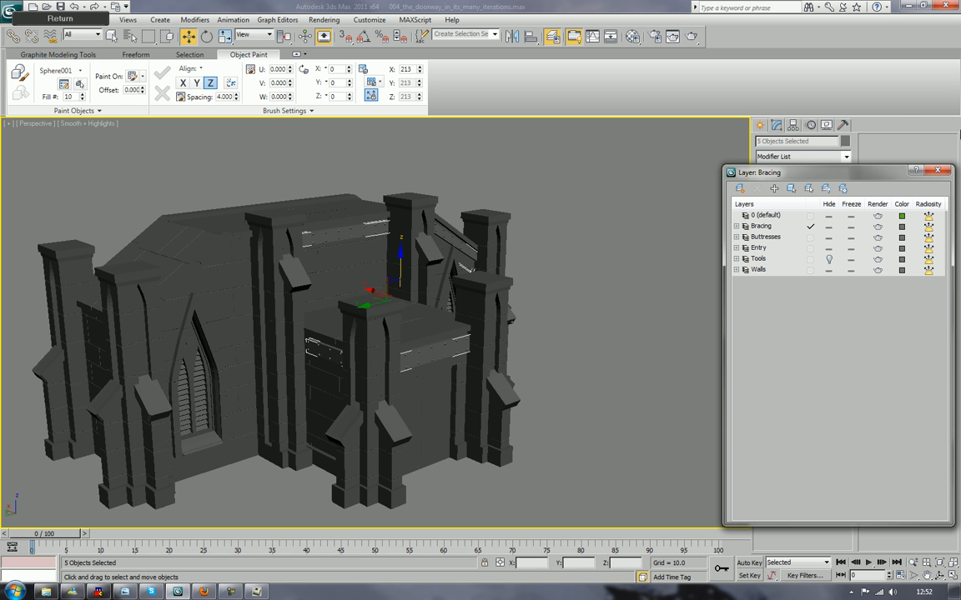
{"action": "left_click", "coordinate": [938, 170]}
{"action": "left_click", "coordinate": [705, 287]}
{"action": "middle_click_drag", "start_coordinate": [705, 286], "coordinate": [360, 348], "text": "alt"}
{"action": "scroll", "coordinate": [608, 308], "scroll_direction": "down", "scroll_amount": 5}
{"action": "scroll", "coordinate": [614, 314], "scroll_direction": "up", "scroll_amount": 5}
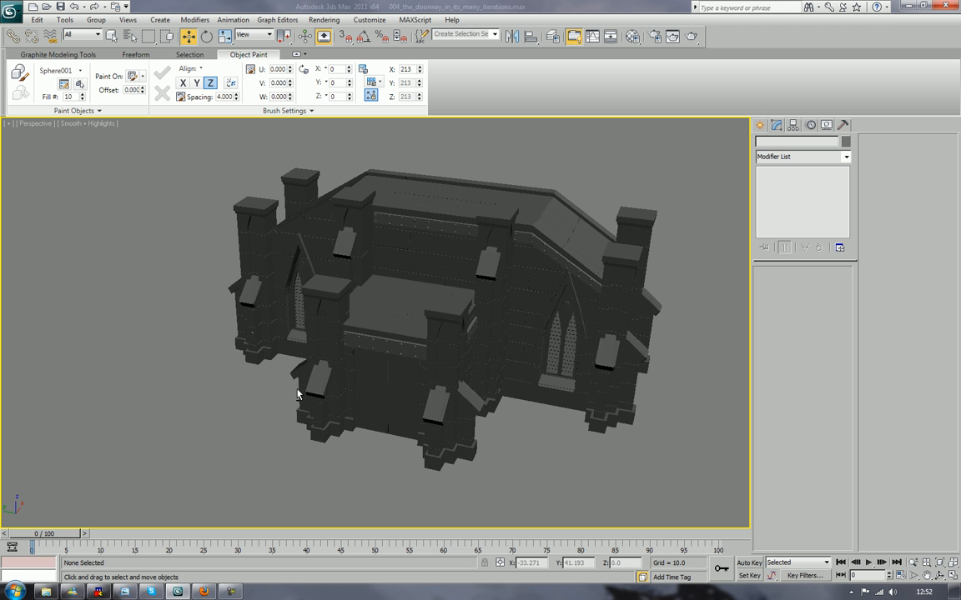